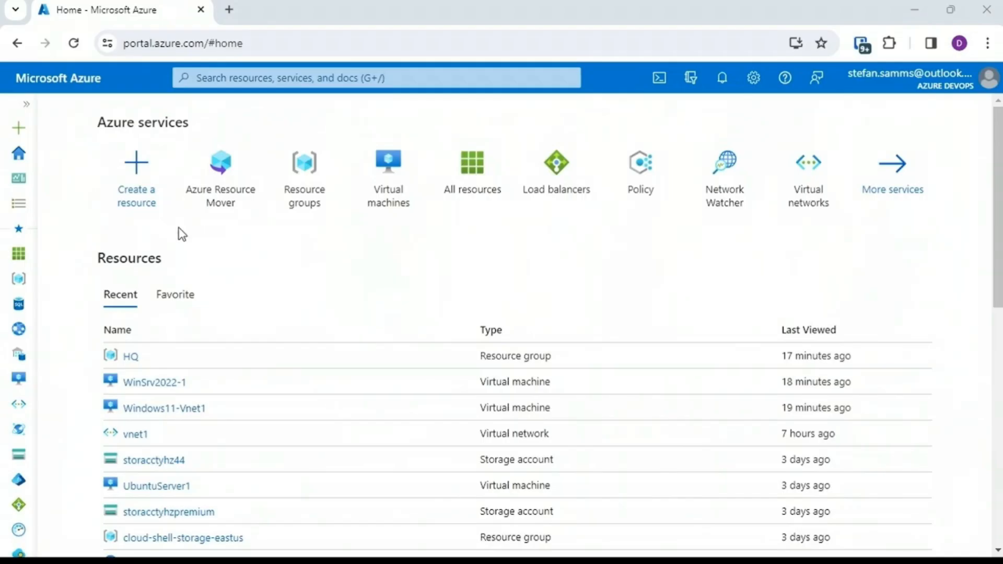
# - Start creating a new virtual machine, keeping Windows 11 Pro as the image
pyautogui.click(144, 180)
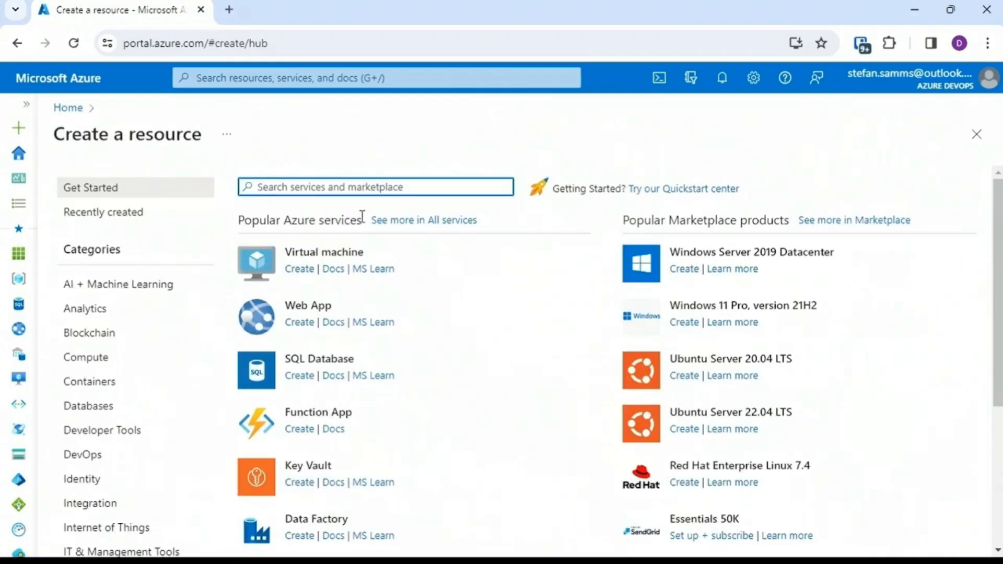
pyautogui.click(324, 257)
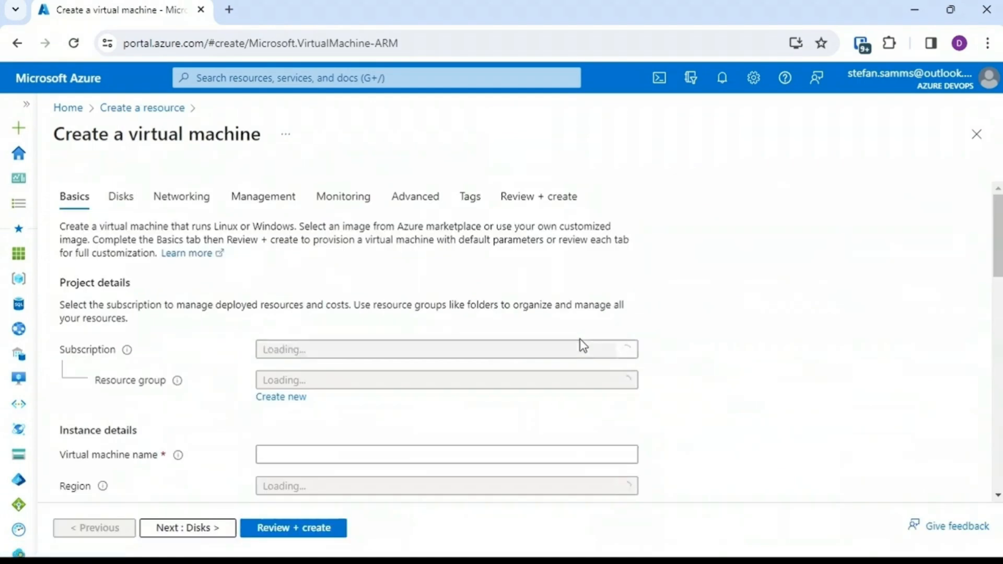
pyautogui.moveTo(995, 232); pyautogui.dragTo(990, 309)
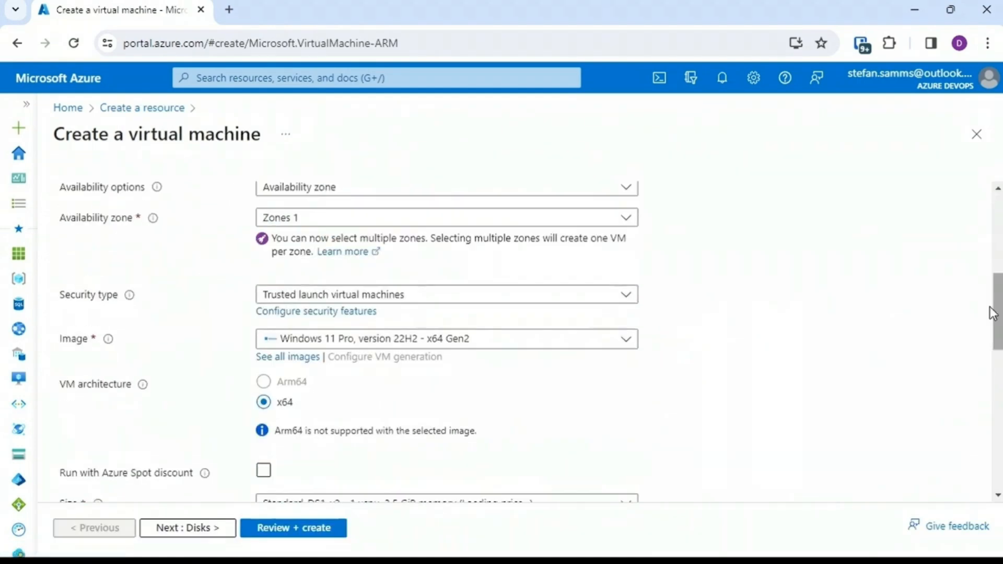
pyautogui.click(400, 346)
pyautogui.click(399, 343)
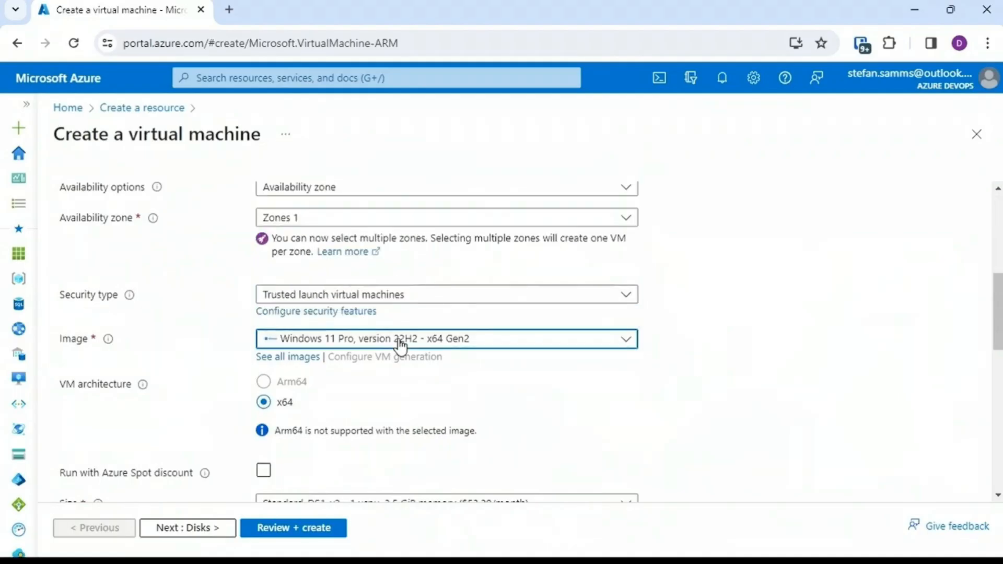
# - Keep the Standard_DS1_v2 size and bring up the full table of all VM sizes
pyautogui.scroll(-5, 398, 343)
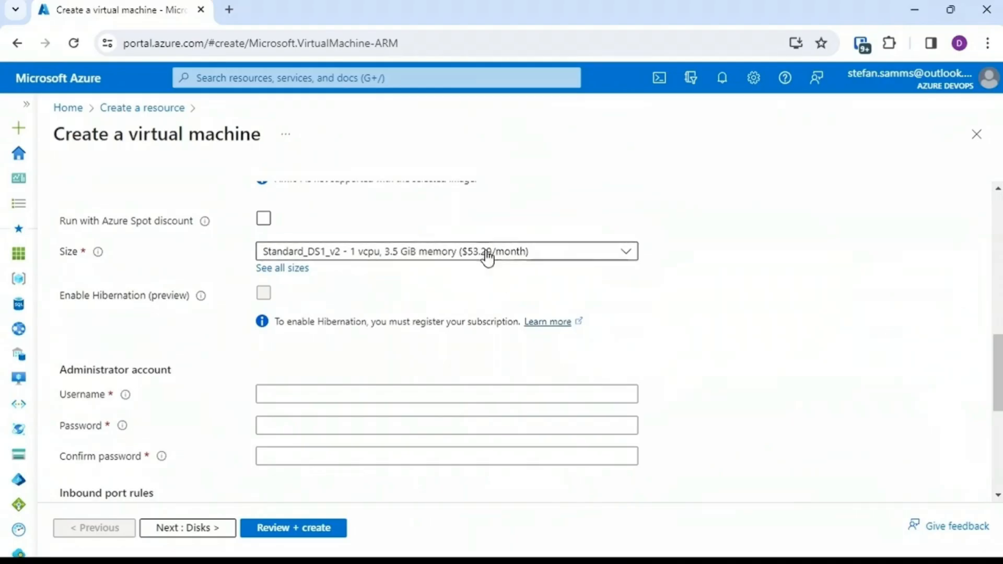
pyautogui.moveTo(999, 373)
pyautogui.mouseDown()
pyautogui.moveTo(999, 357)
pyautogui.moveTo(998, 372)
pyautogui.mouseUp()
pyautogui.click(555, 261)
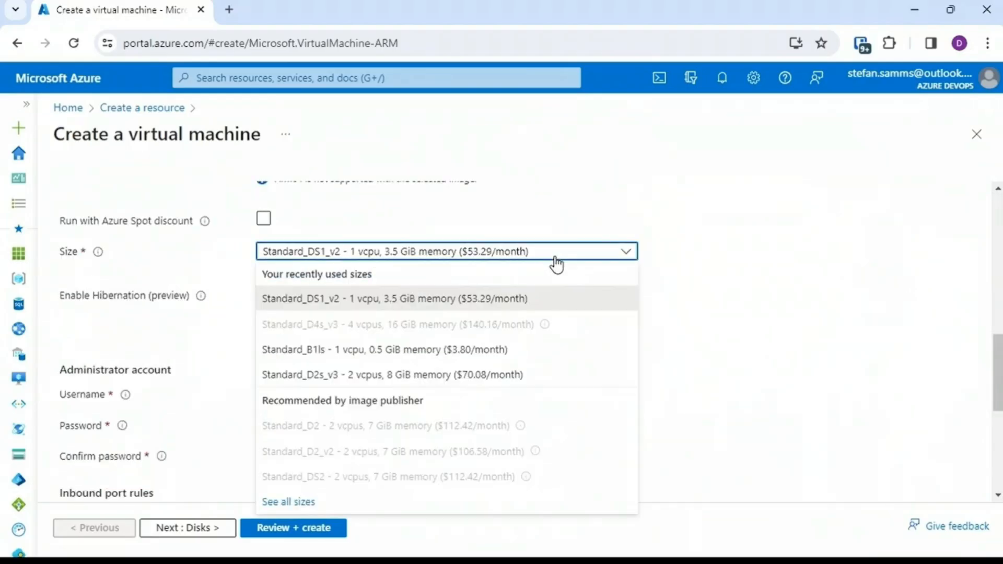
pyautogui.click(556, 261)
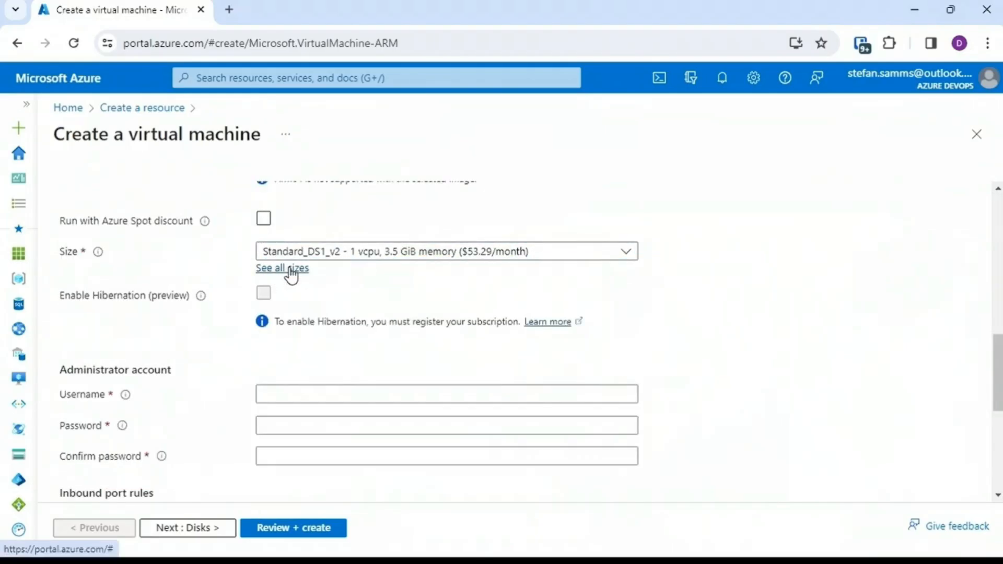
pyautogui.click(288, 272)
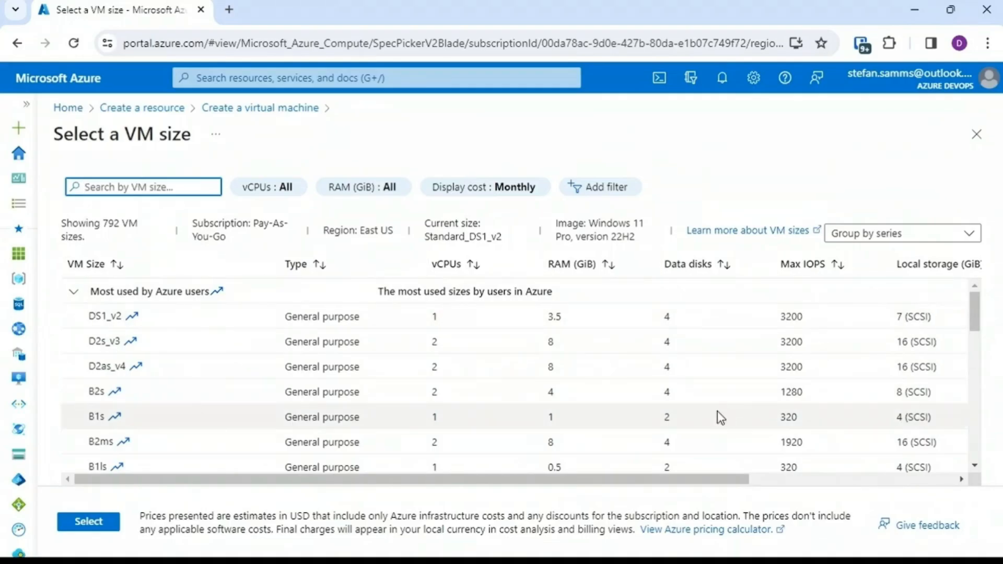
# - Compare prices across the 792-size table, then go to the Virtual machines list
pyautogui.moveTo(698, 479); pyautogui.dragTo(929, 460)
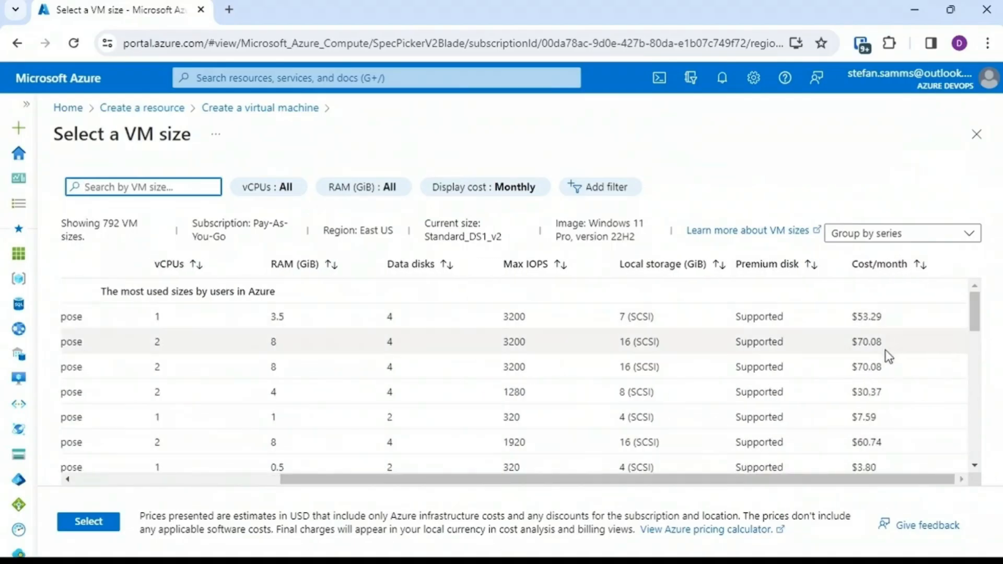
pyautogui.moveTo(972, 311); pyautogui.dragTo(980, 342)
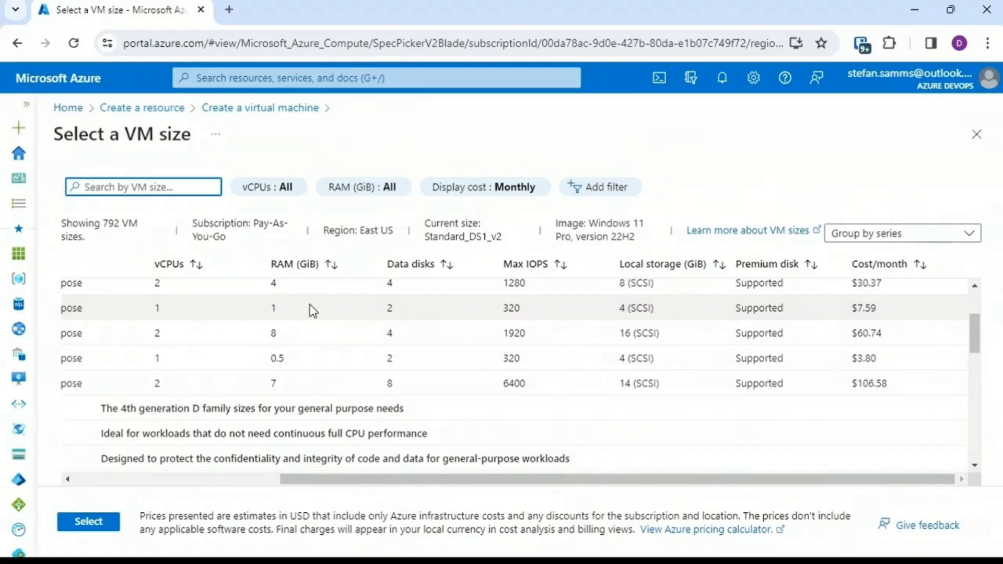
pyautogui.click(18, 378)
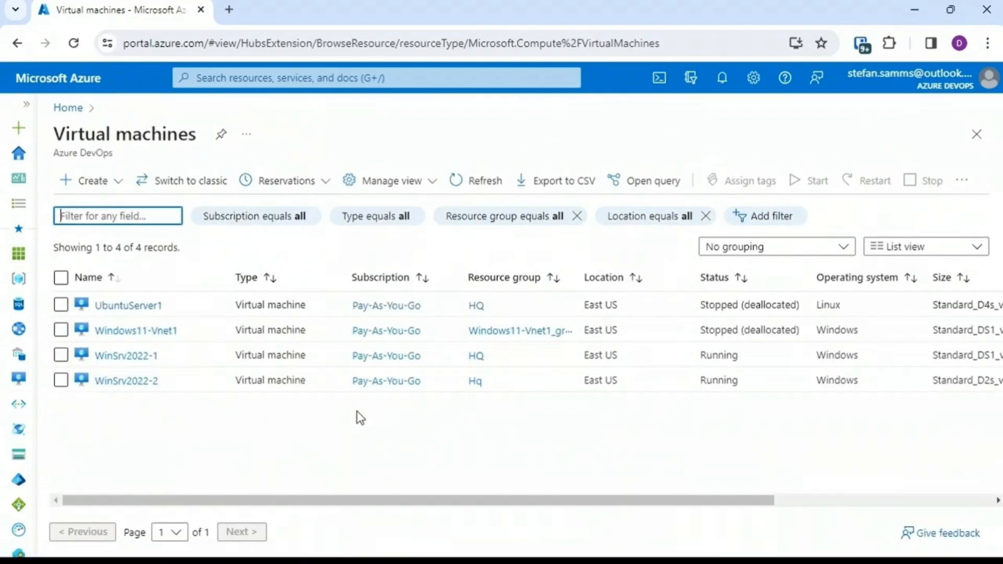
# - Show WinSrv2022-2's Monitoring charts, with disk totals of 10.45 GiB read and 6.11 GiB written
pyautogui.click(135, 385)
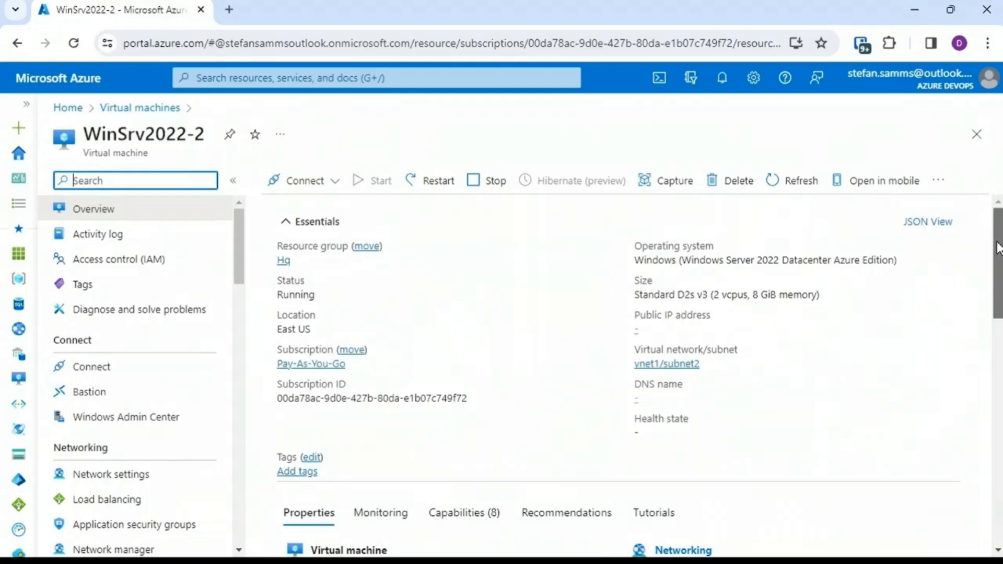
pyautogui.scroll(-5, 989, 256)
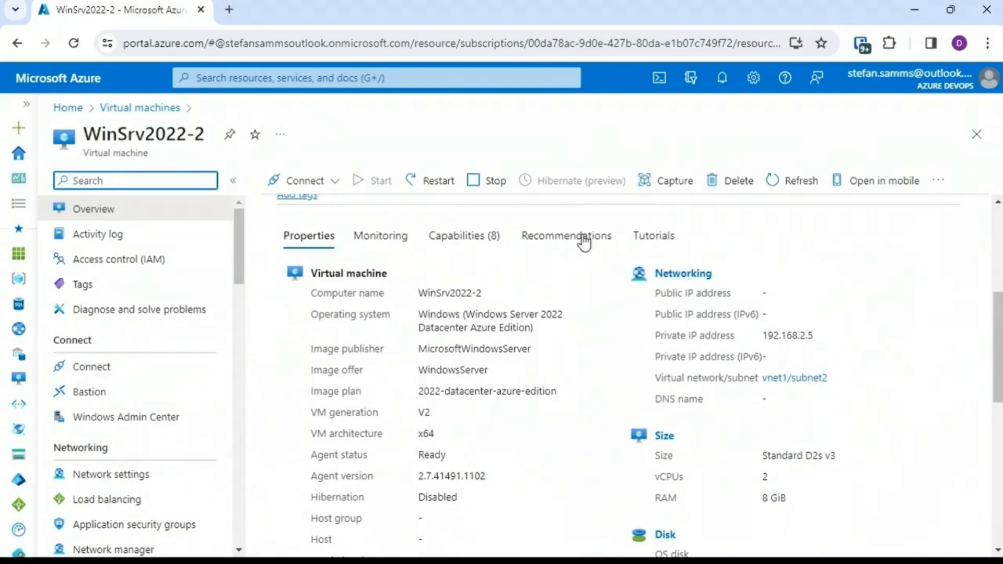
pyautogui.click(381, 240)
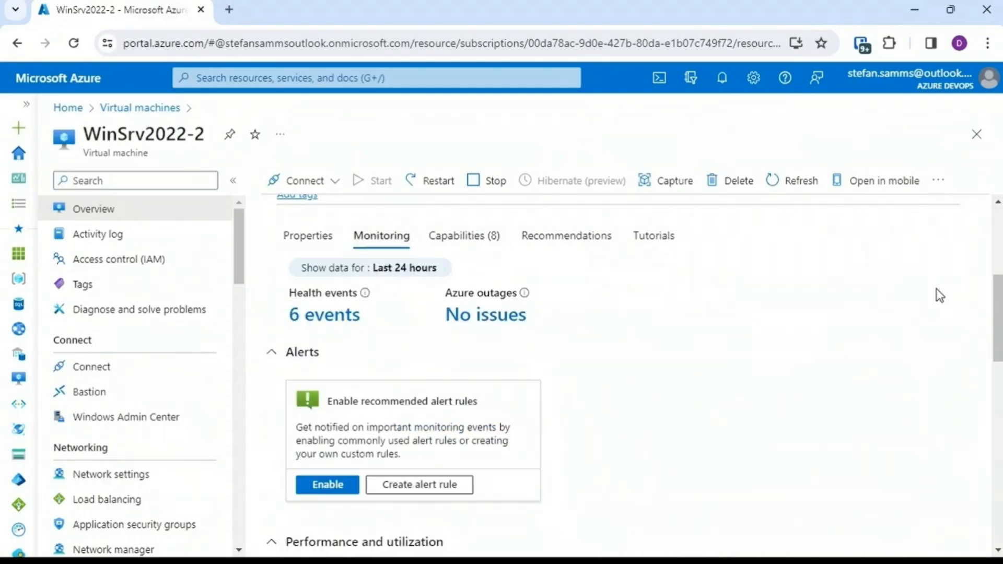
pyautogui.moveTo(997, 299); pyautogui.dragTo(998, 386)
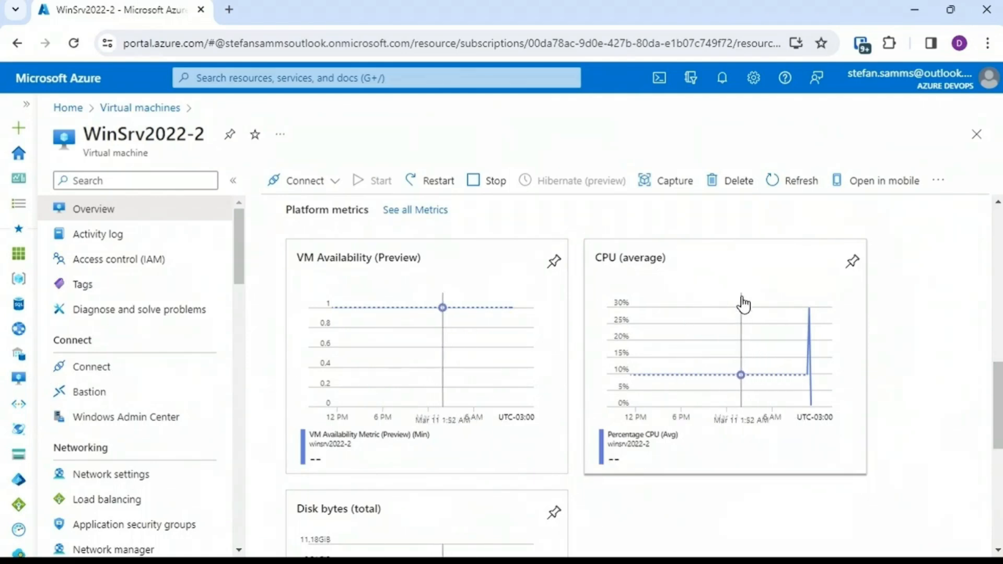
pyautogui.moveTo(995, 370); pyautogui.dragTo(992, 433)
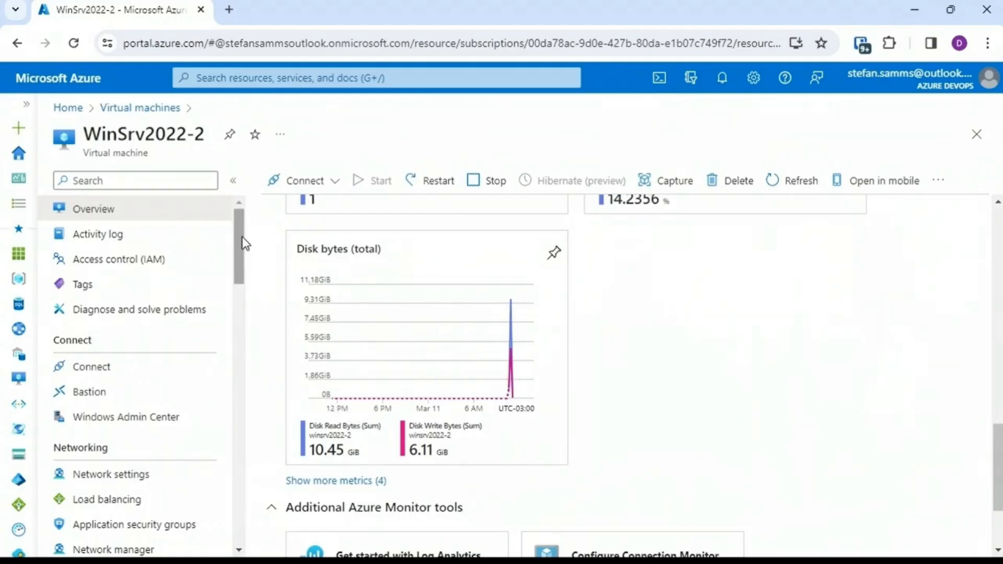
pyautogui.moveTo(244, 243); pyautogui.dragTo(243, 333)
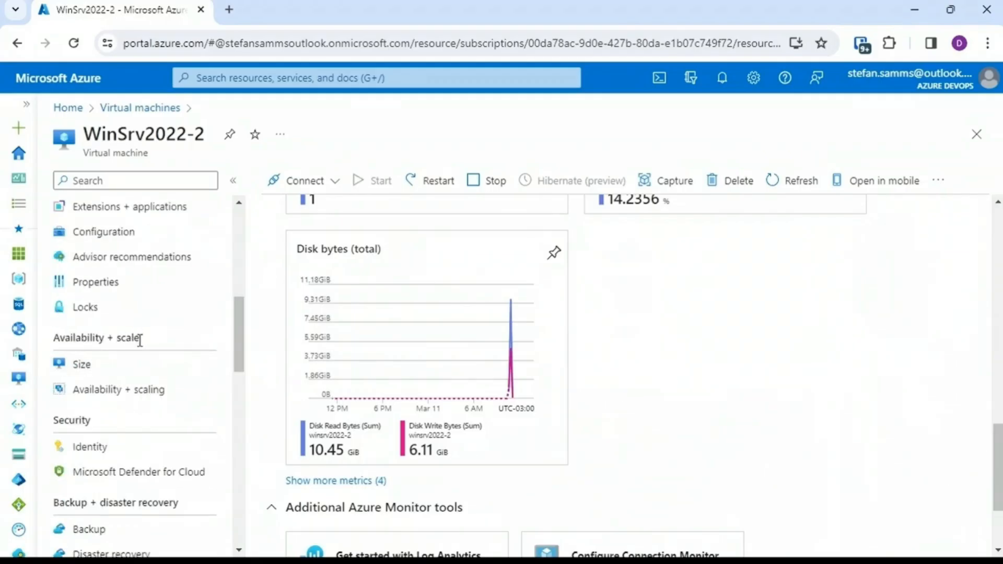
# - Resize WinSrv2022-2 from Standard_D2s_v3 to Standard_B2s and confirm
pyautogui.click(96, 370)
pyautogui.moveTo(656, 276); pyautogui.dragTo(744, 289)
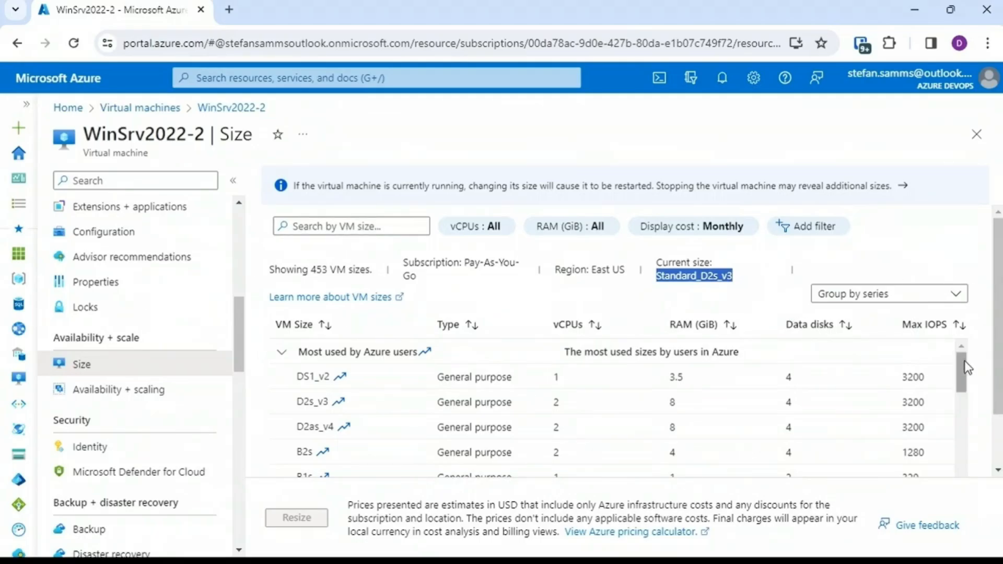
pyautogui.scroll(-1, 968, 367)
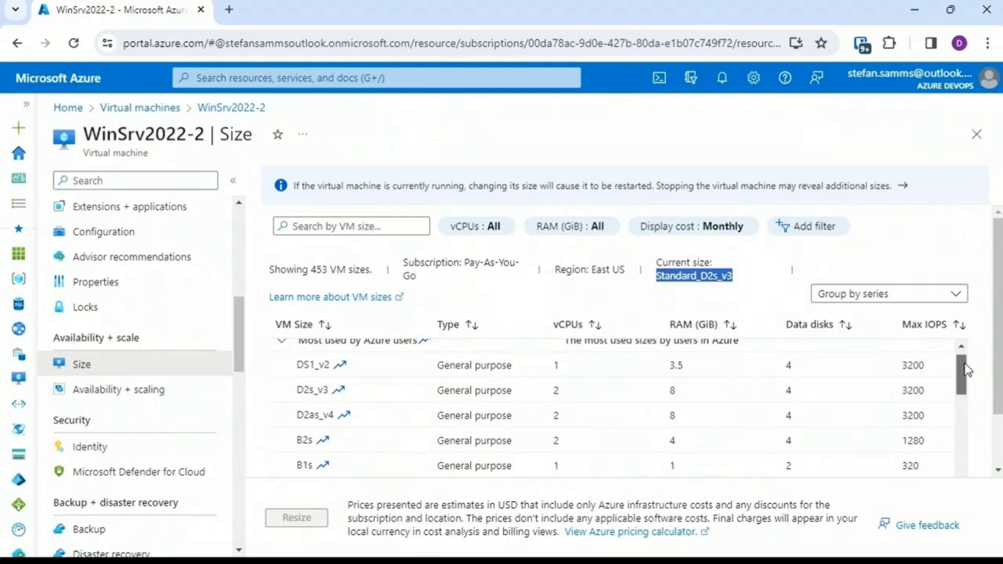
pyautogui.click(413, 435)
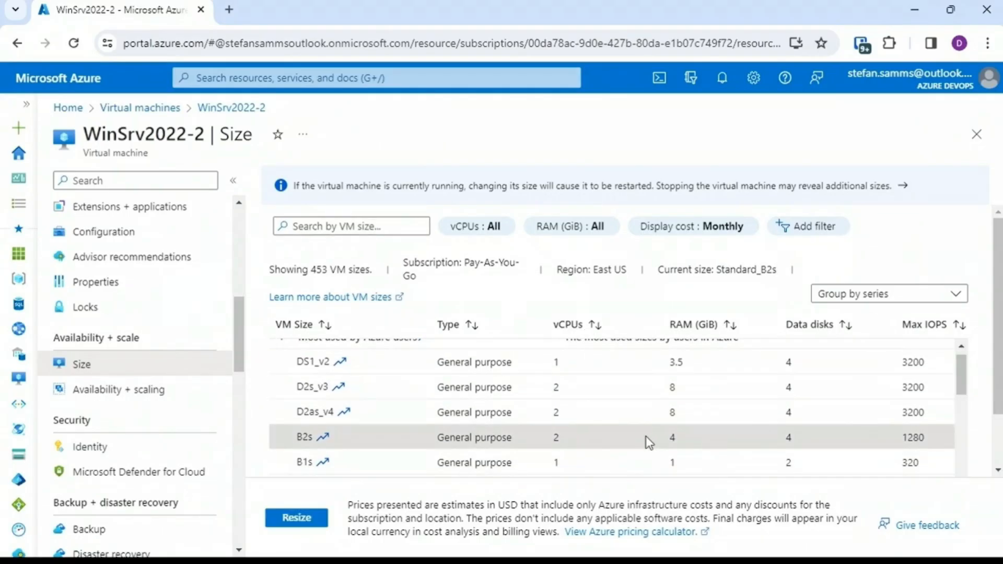
pyautogui.click(296, 518)
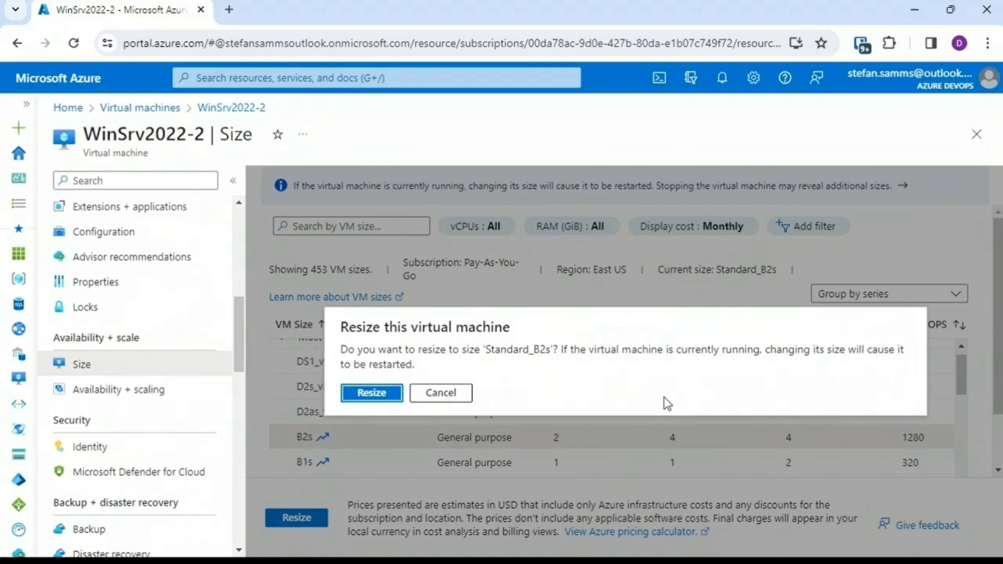
pyautogui.click(373, 395)
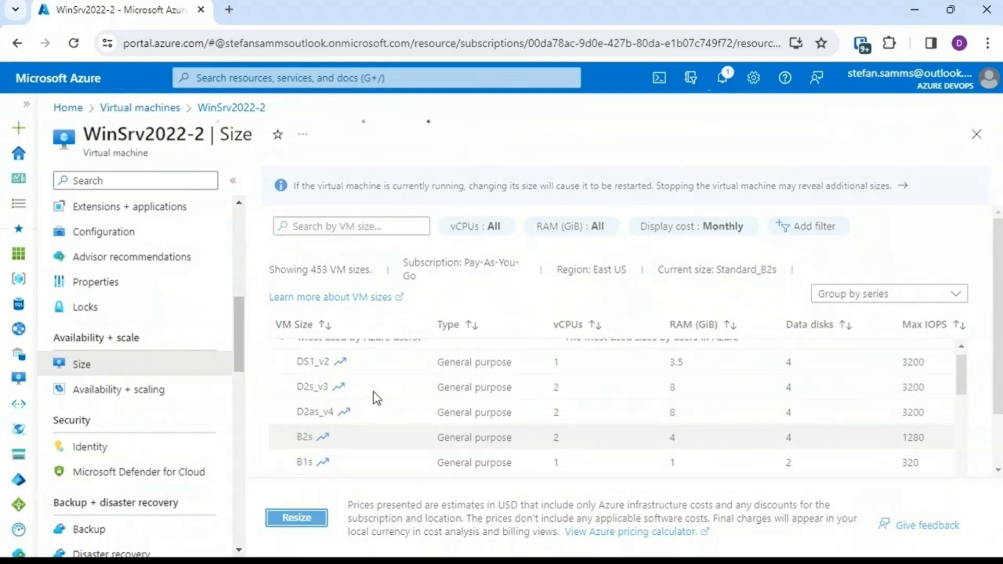
# - Check that the resize completed, then dismiss and close the notifications
pyautogui.click(729, 82)
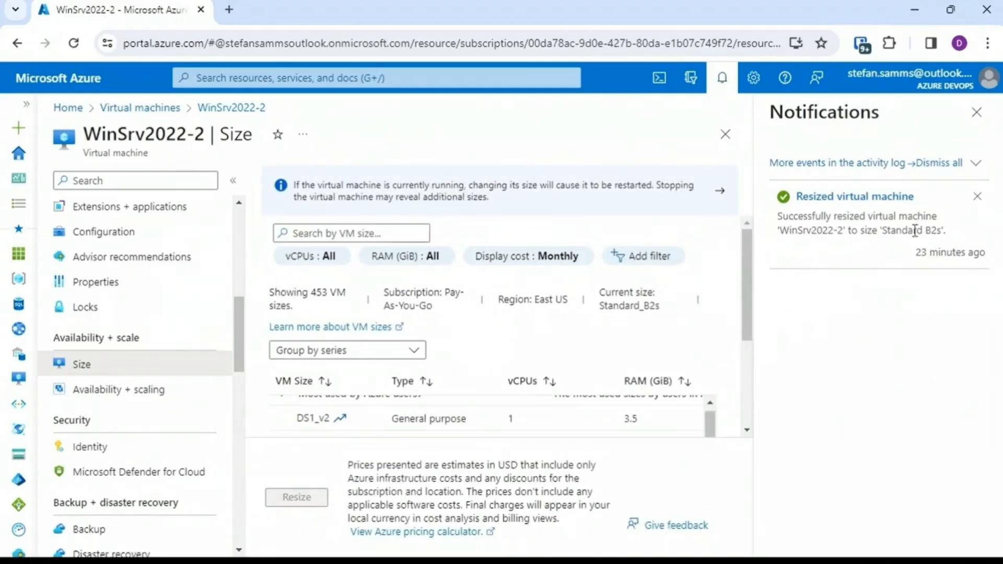
pyautogui.click(977, 195)
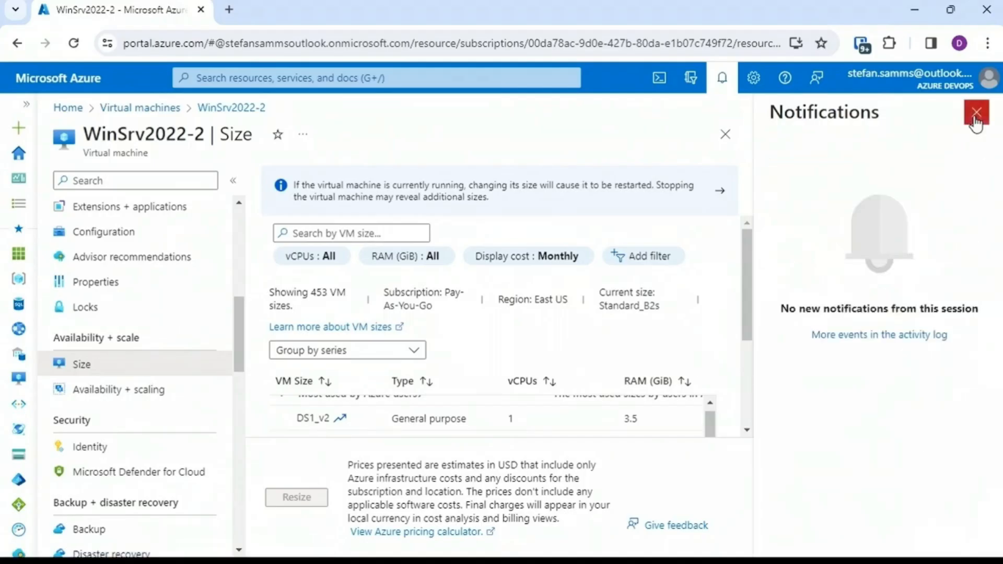
pyautogui.click(975, 113)
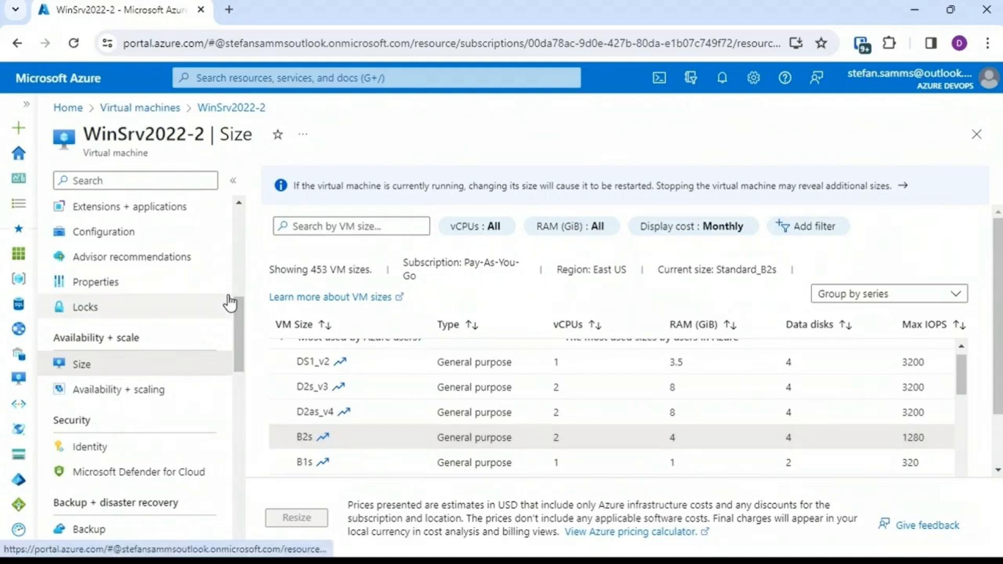
pyautogui.moveTo(238, 303); pyautogui.dragTo(236, 207)
# - Bring up the Bastion connection page for WinSrv2022-2 and review its network settings
pyautogui.click(128, 210)
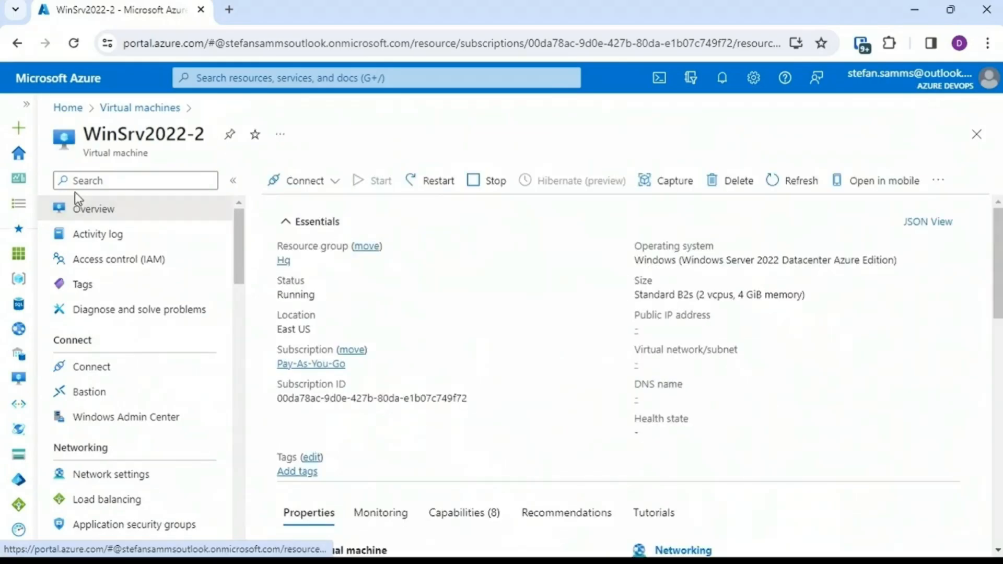
pyautogui.click(325, 183)
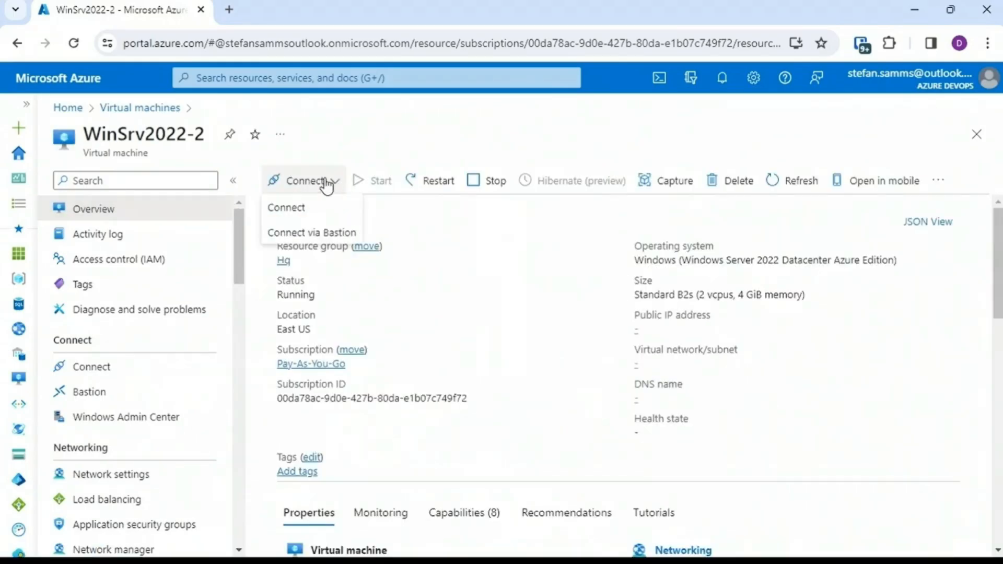
pyautogui.click(313, 234)
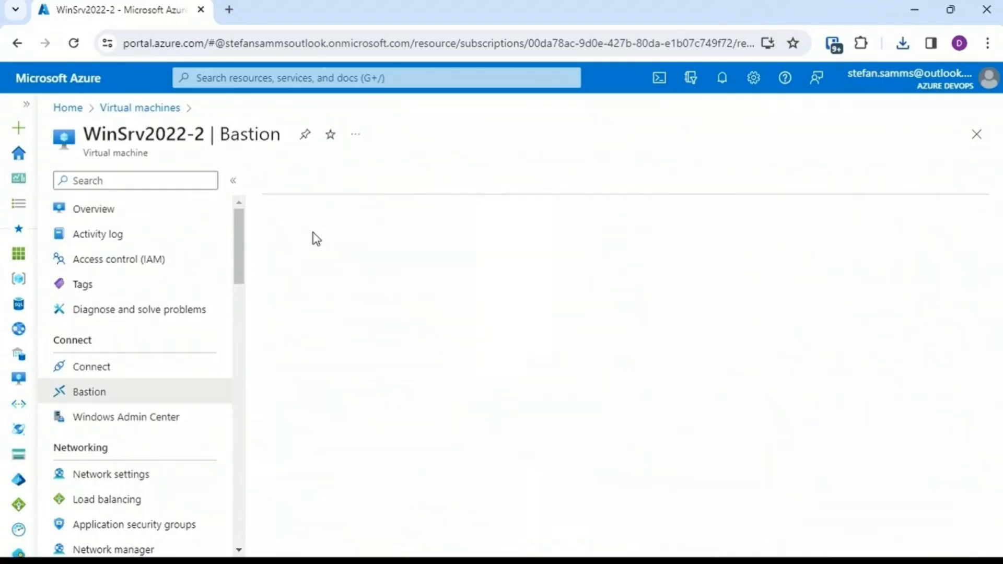
pyautogui.click(381, 434)
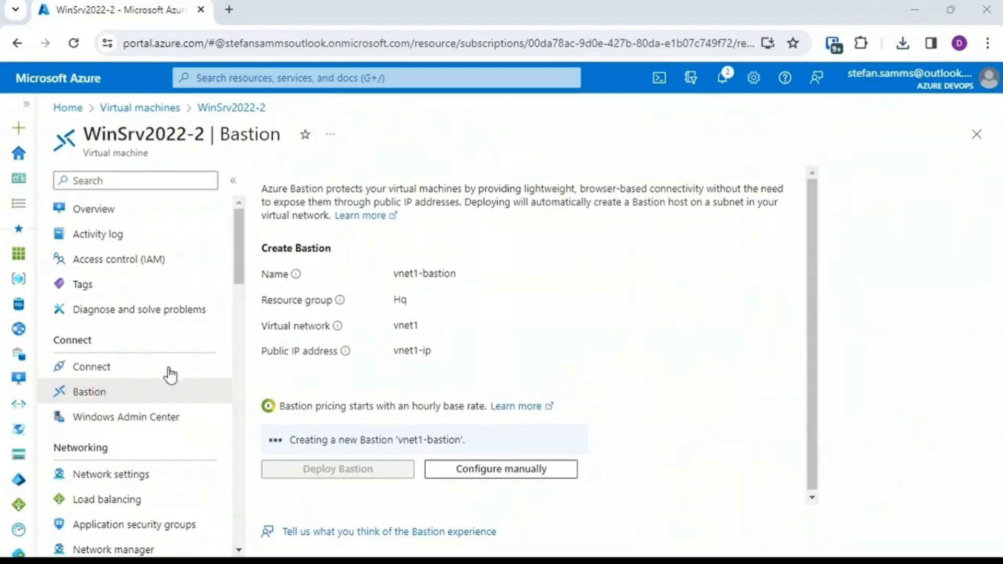
pyautogui.click(112, 481)
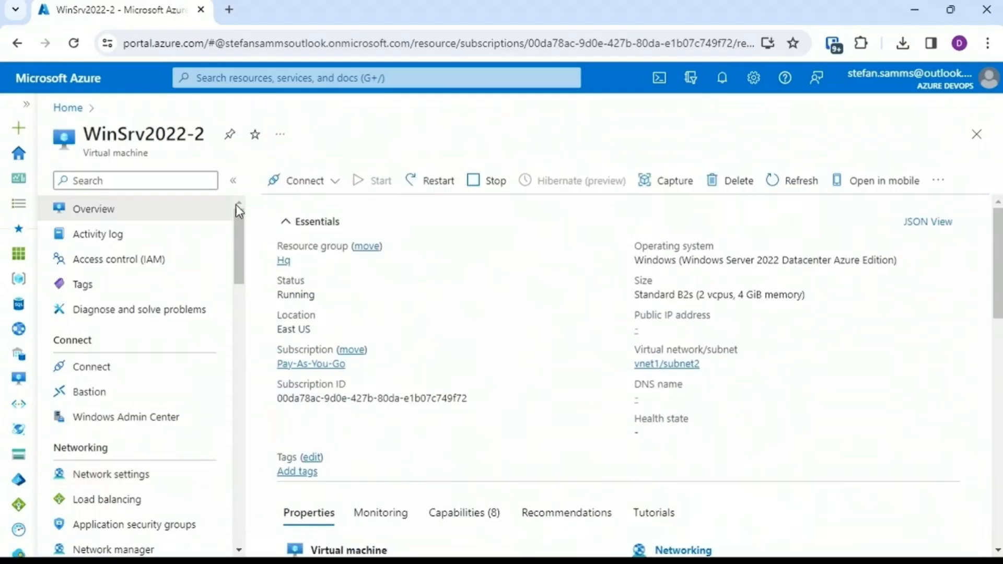
# - Connect to WinSrv2022-2 via Bastion using the VM username and password, in a new tab
pyautogui.click(330, 183)
pyautogui.click(330, 232)
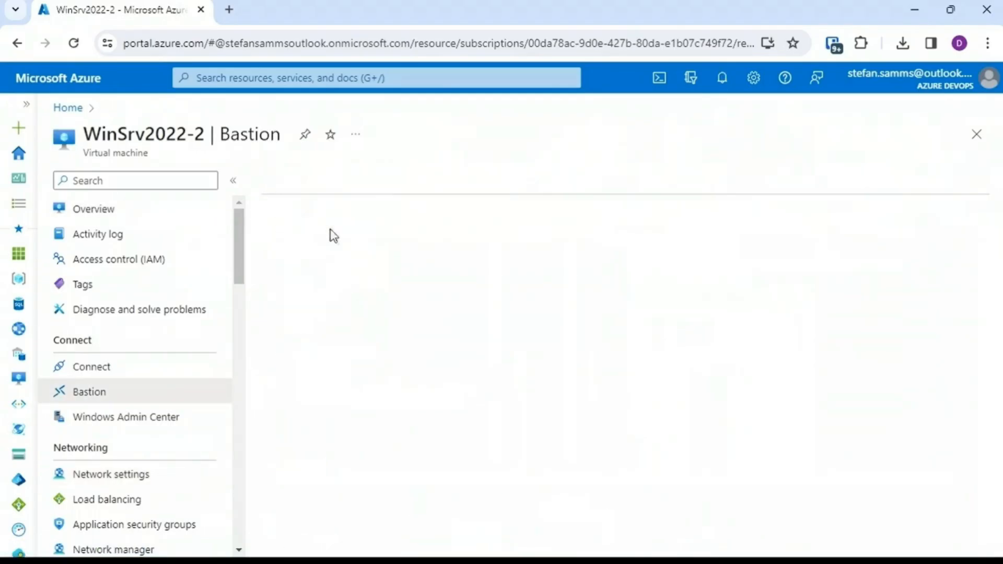
pyautogui.click(643, 317)
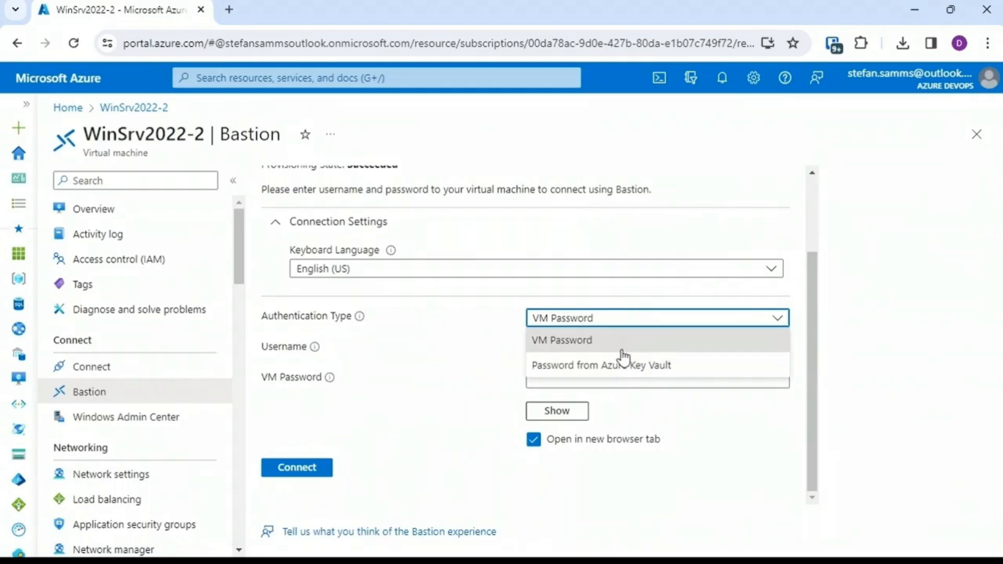
pyautogui.click(623, 347)
pyautogui.click(622, 348)
pyautogui.write('c')
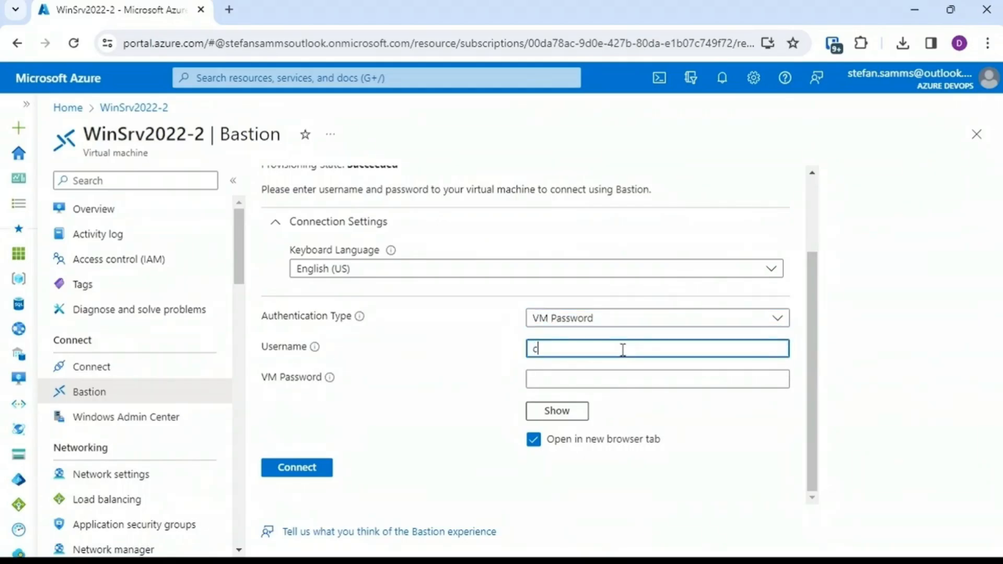
pyautogui.write('blackwell')
pyautogui.click(623, 372)
pyautogui.write('P•')
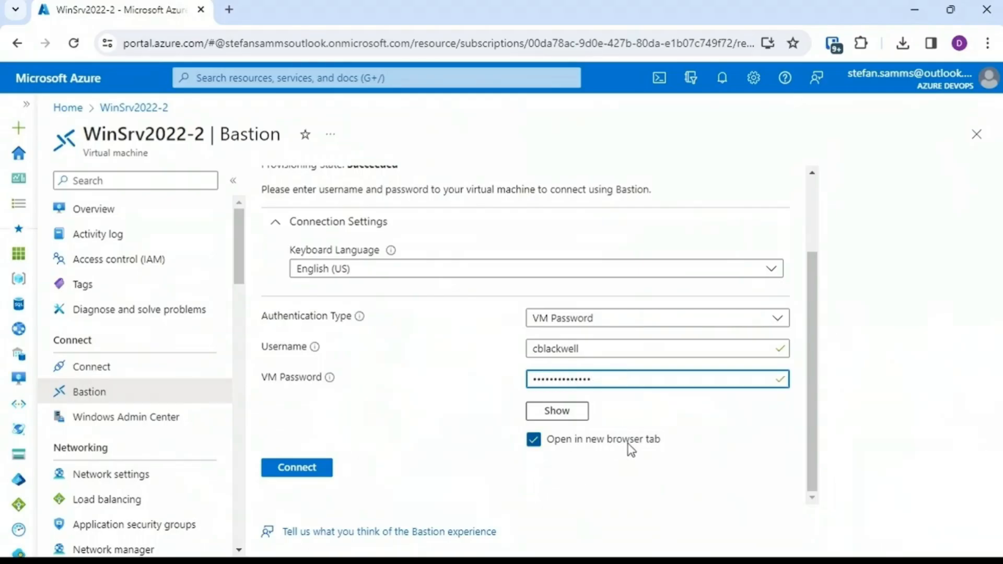
pyautogui.click(296, 468)
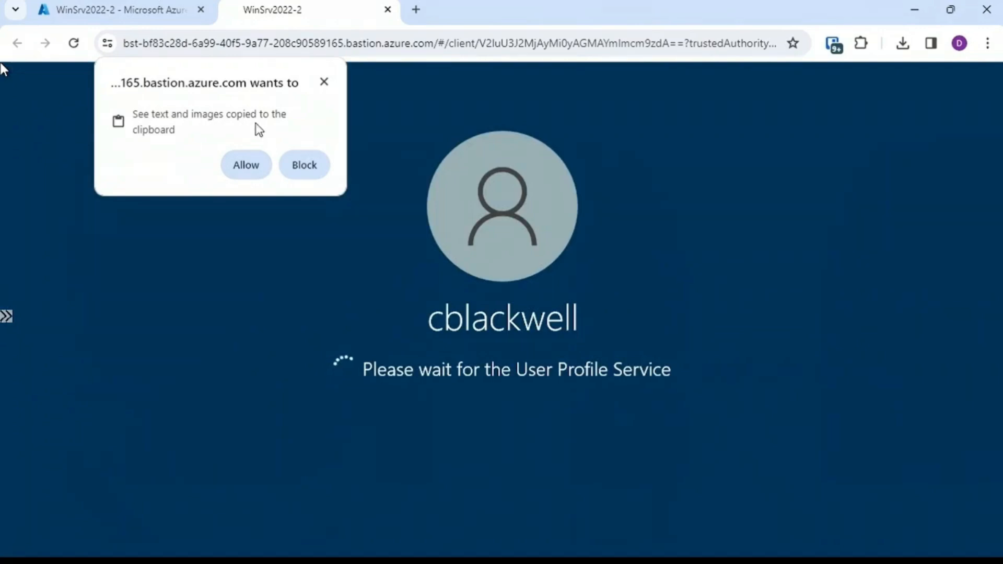
# - In the Bastion session, check Task Manager's Performance view: 2 virtual processors and 4.0 GB memory
pyautogui.click(246, 166)
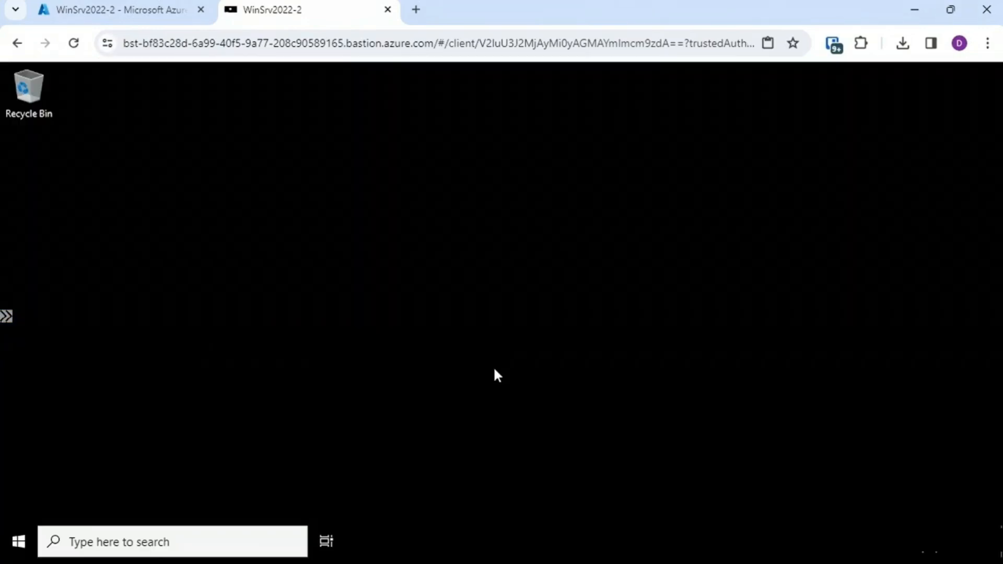
pyautogui.rightClick(456, 540)
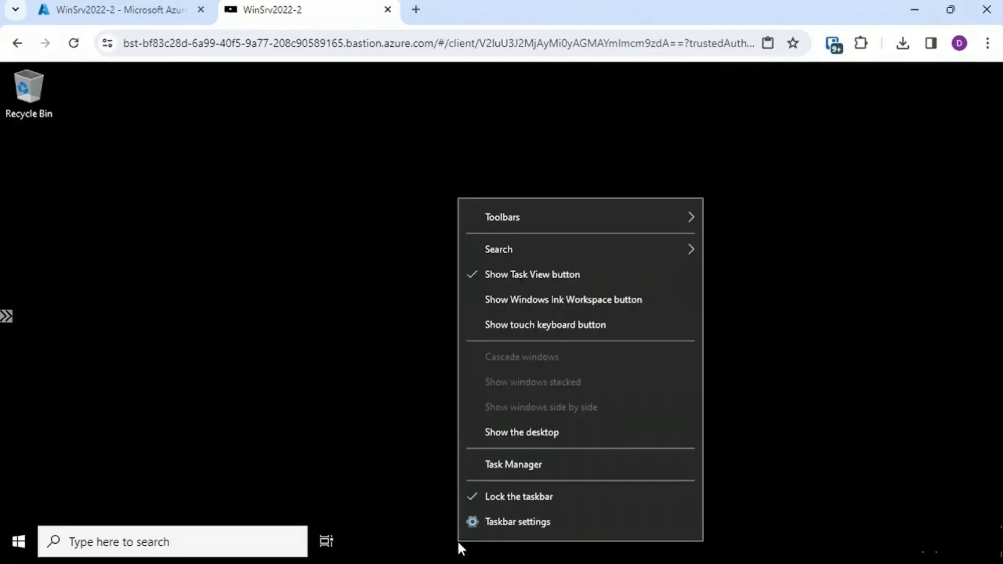
pyautogui.click(517, 465)
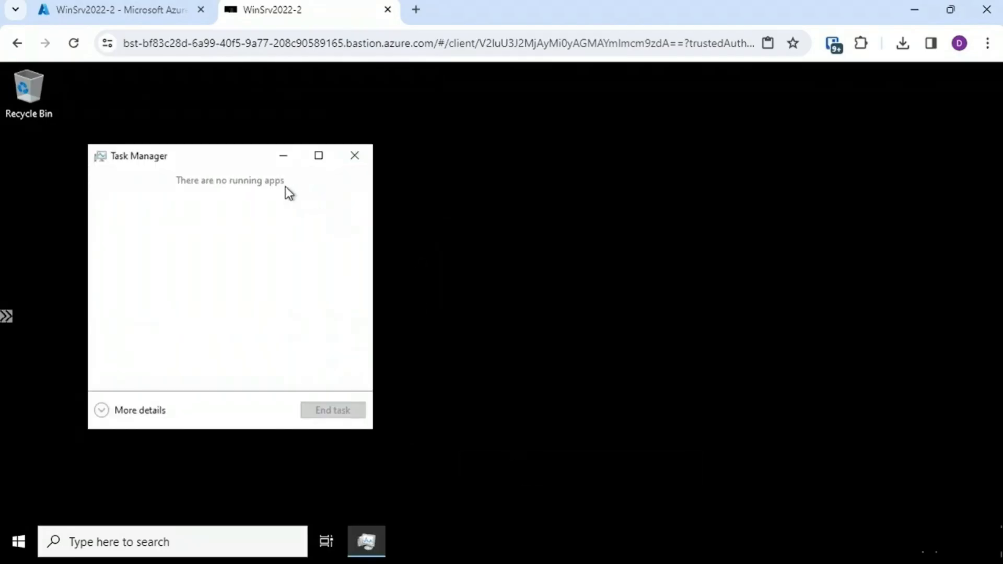
pyautogui.click(135, 411)
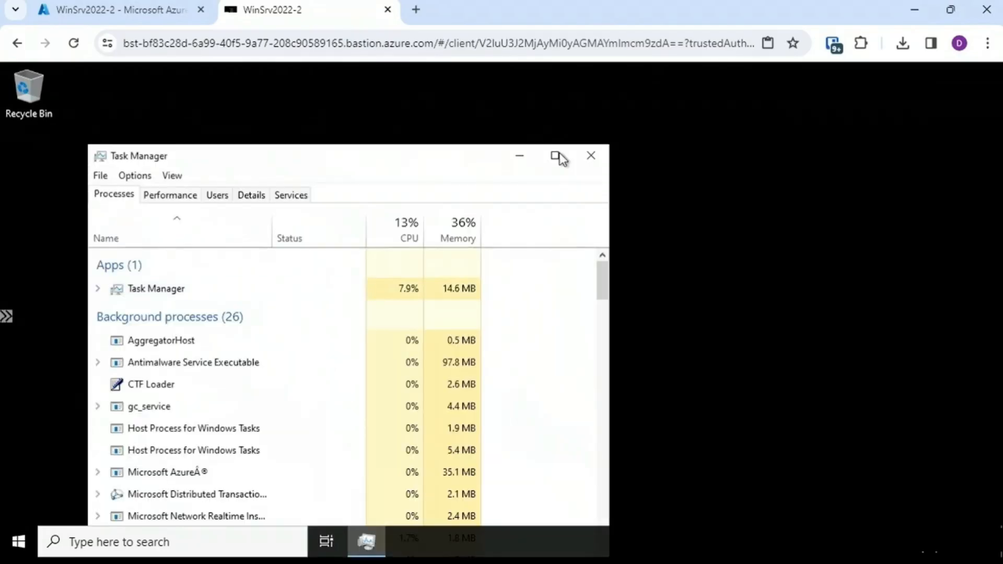
pyautogui.click(556, 157)
pyautogui.click(92, 110)
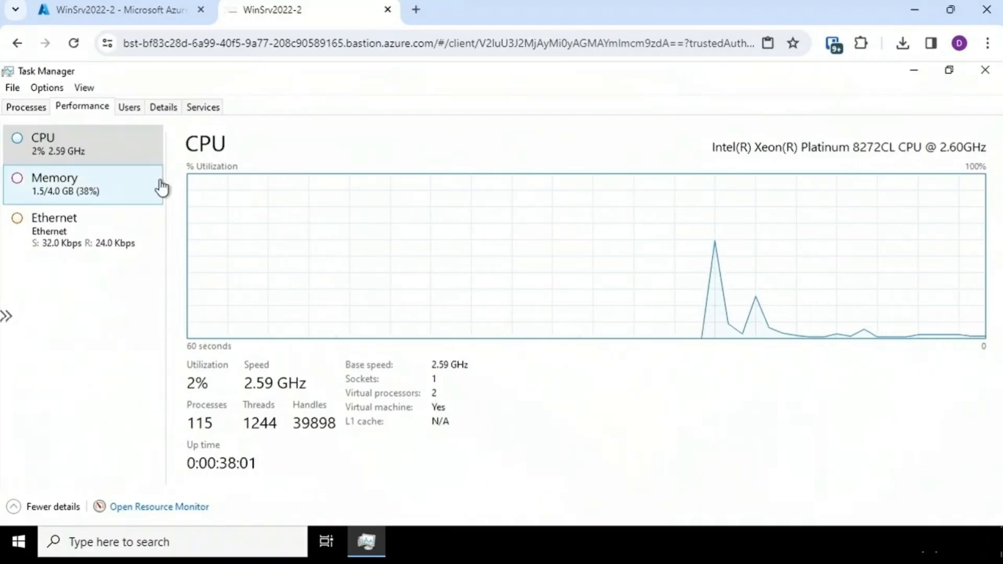
pyautogui.click(81, 187)
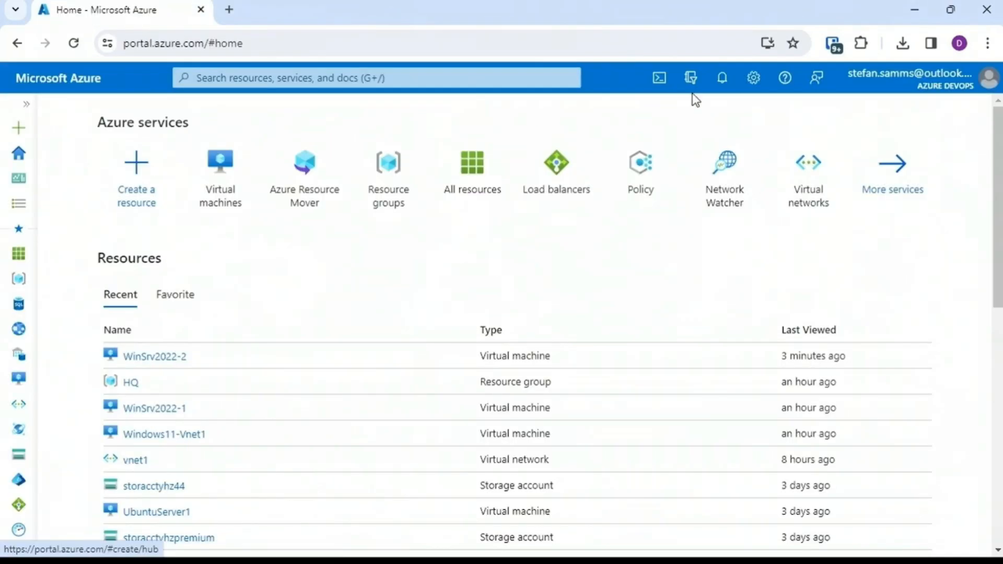
# - Start Cloud Shell switched from Bash to PowerShell
pyautogui.click(660, 84)
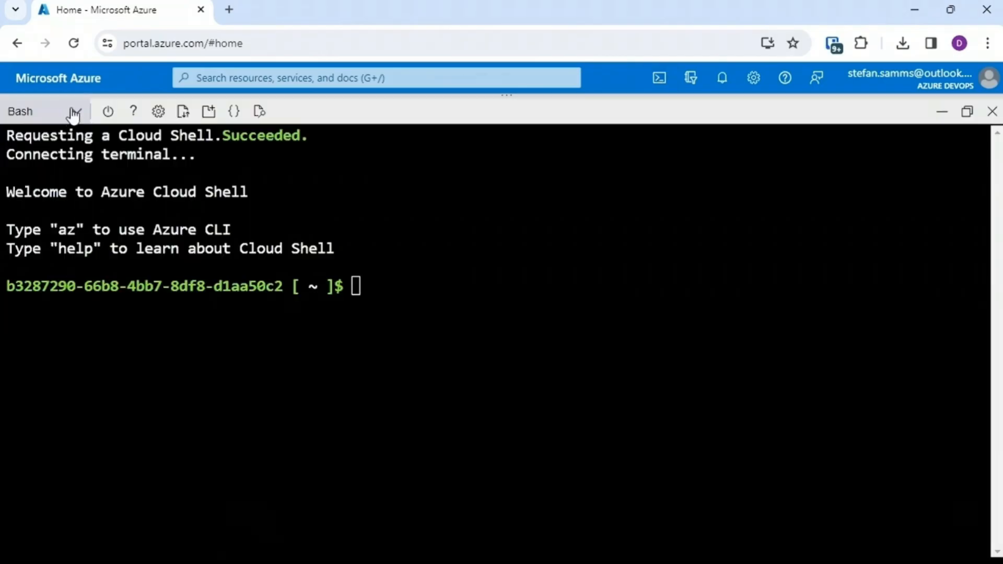
pyautogui.click(74, 112)
pyautogui.click(29, 138)
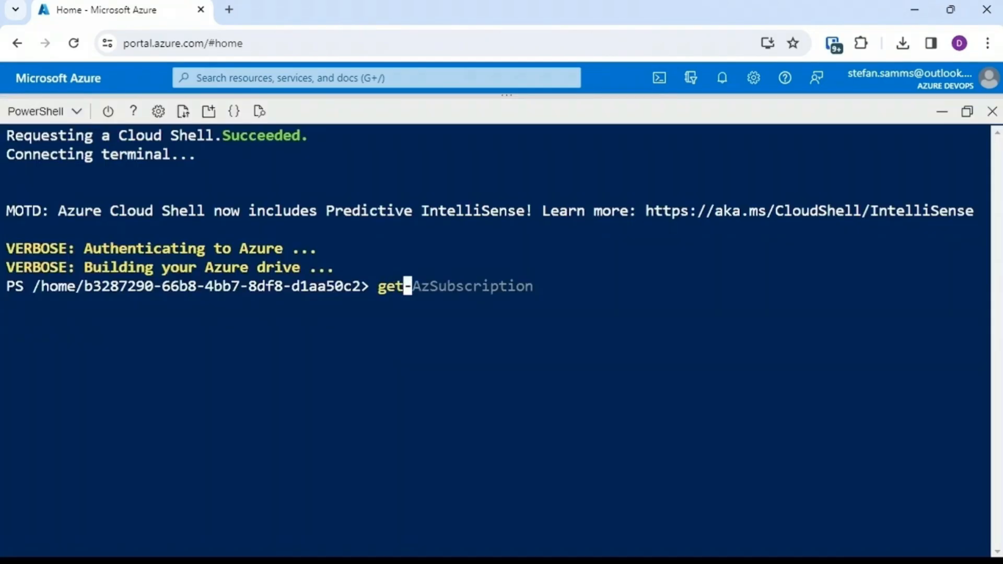
# - Run get-command *resize* to list resize commands, then clear the screen with cls
pyautogui.write('-command ')
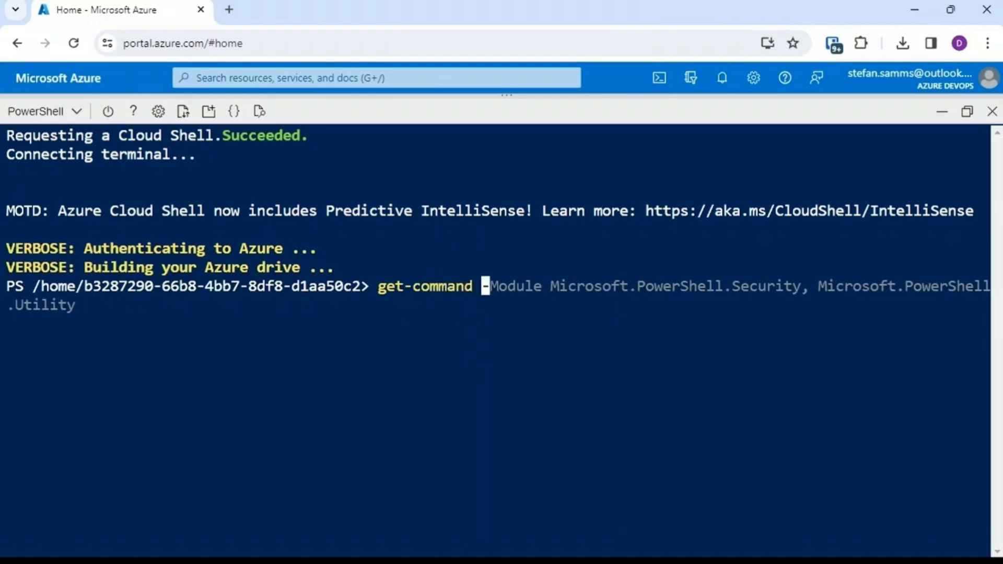
pyautogui.write('*resize*')
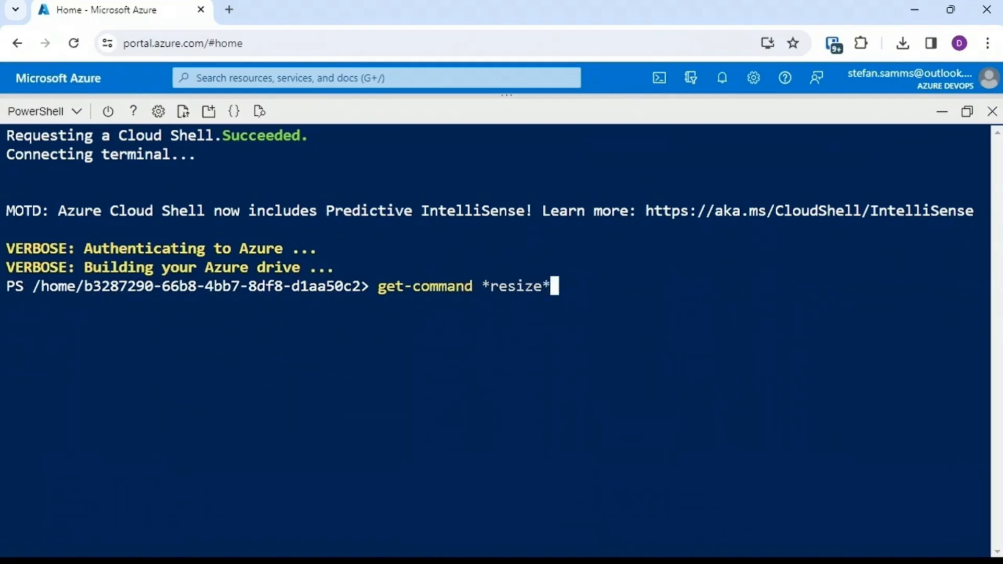
pyautogui.press('Return')
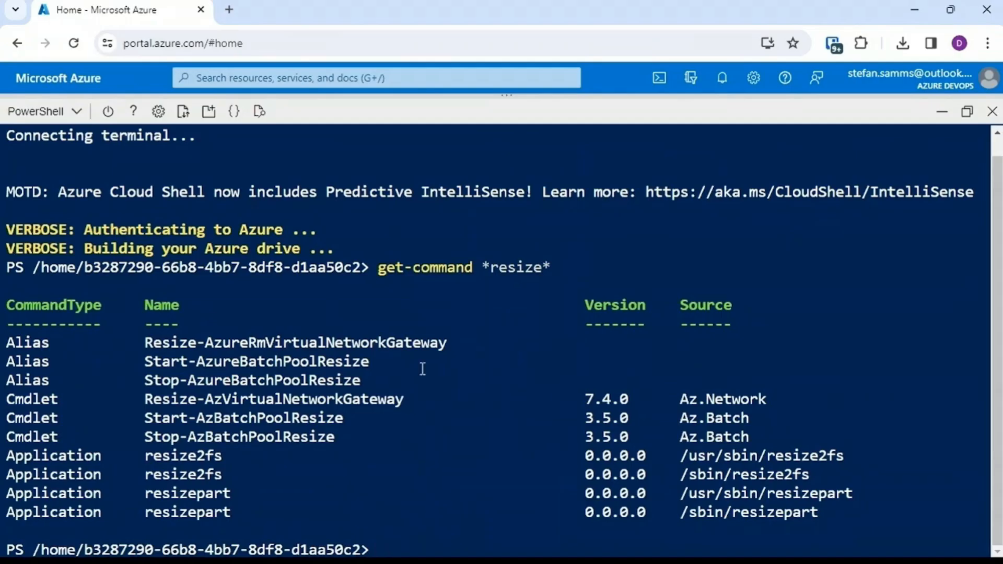
pyautogui.write('cls')
pyautogui.press('Return')
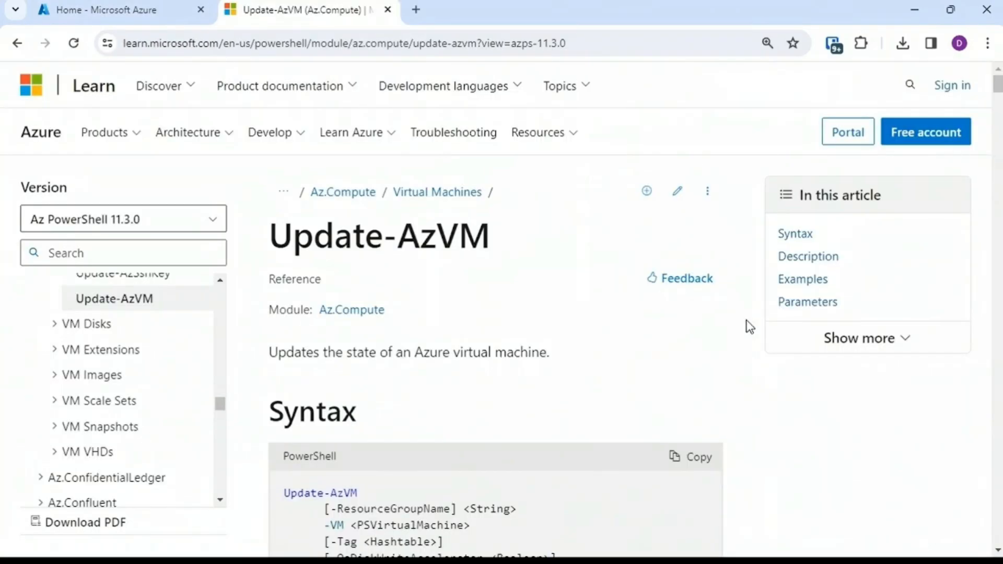
# - Read through the Update-AzVM reference page, then close its tab
pyautogui.scroll(-1, 684, 335)
pyautogui.scroll(-2, 682, 332)
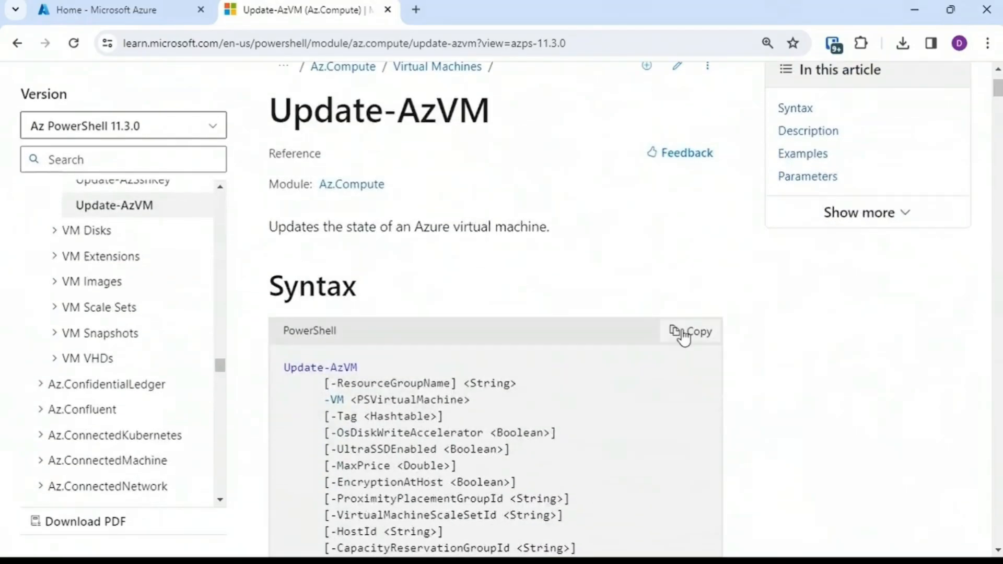
pyautogui.scroll(3, 682, 331)
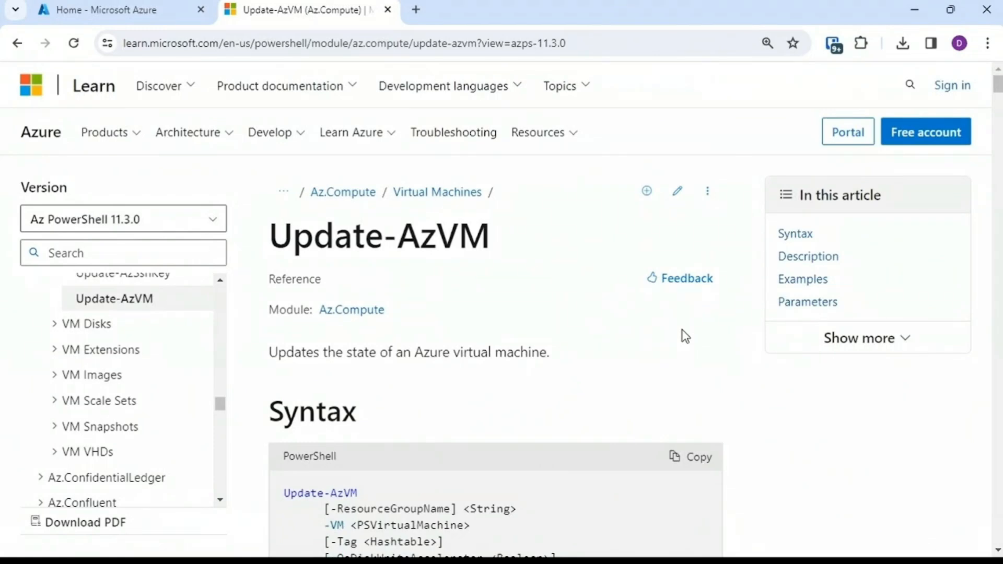
pyautogui.scroll(-4, 683, 332)
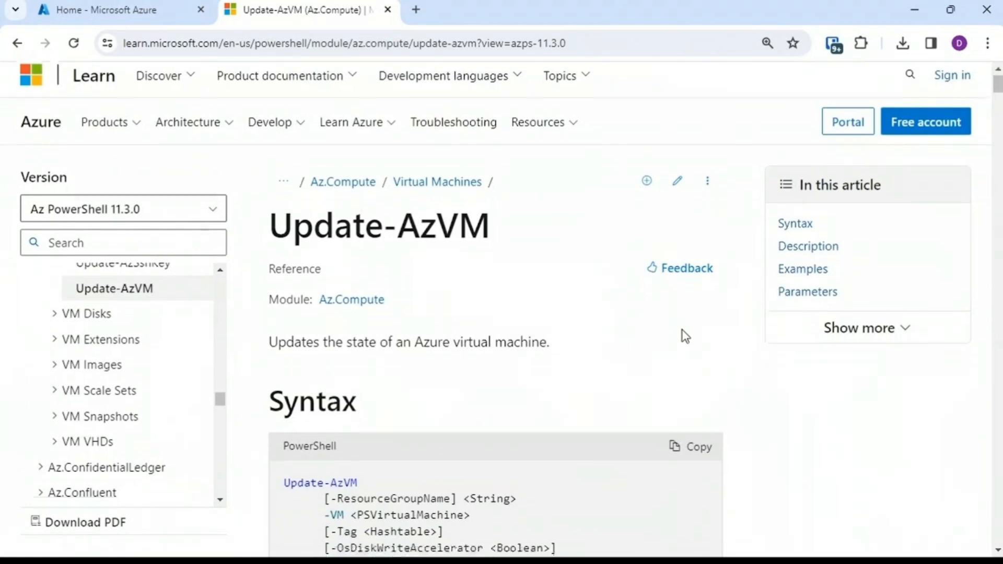
pyautogui.hotkey('ctrl', 'w')
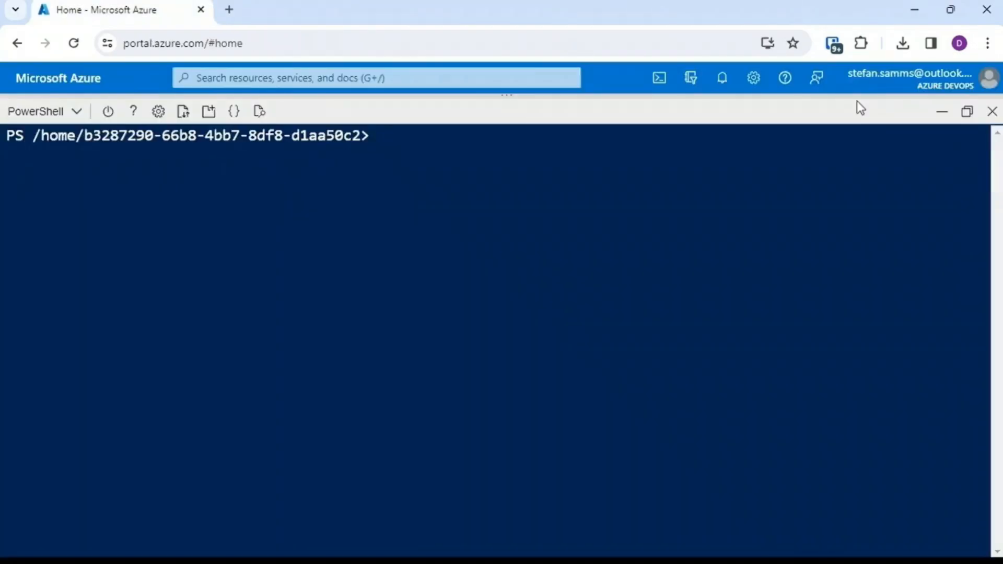
# - Store WinSrv2022-1 in $myvm and list its properties with get-member -type property
pyautogui.write('$myv')
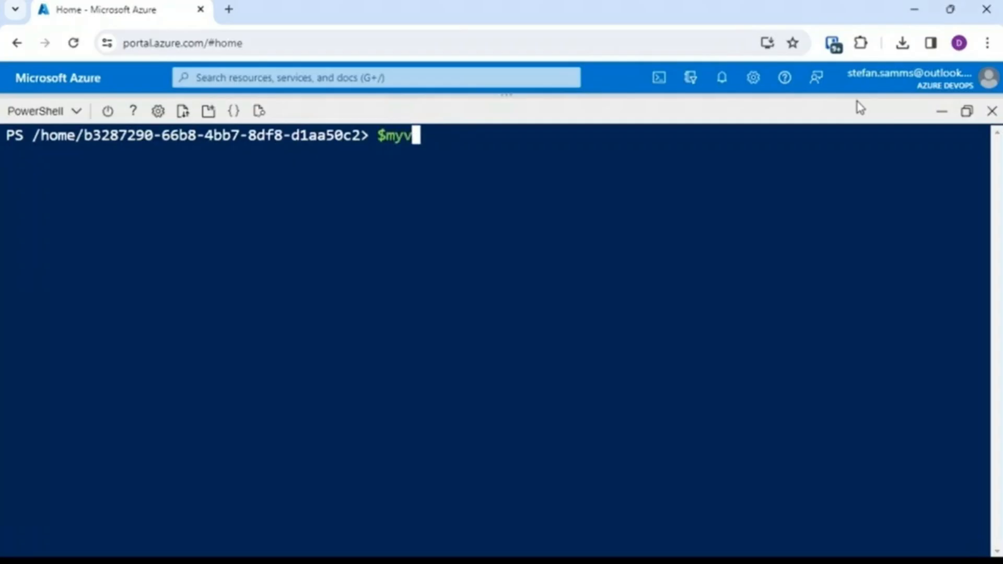
pyautogui.write('m=get-az')
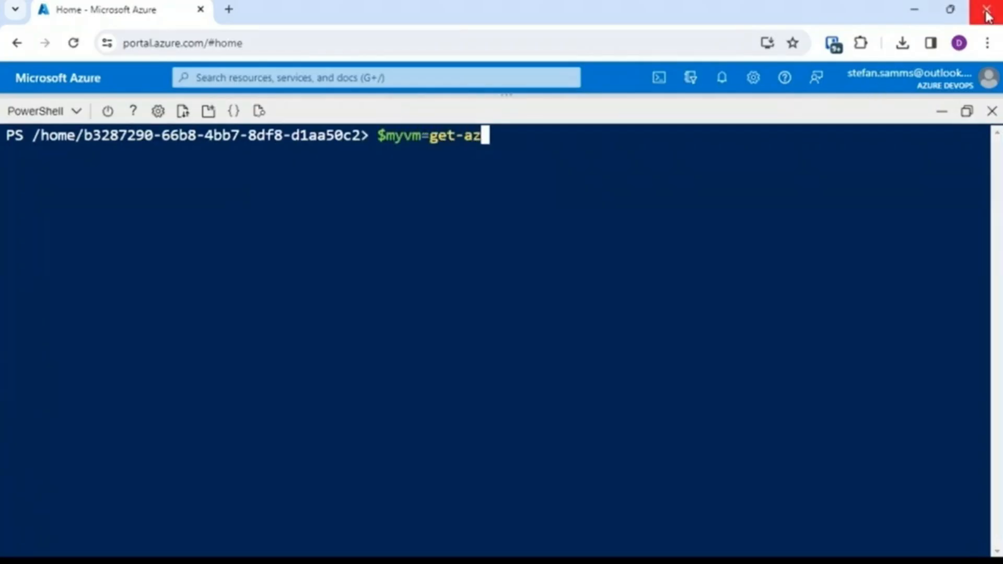
pyautogui.write('vm -reso')
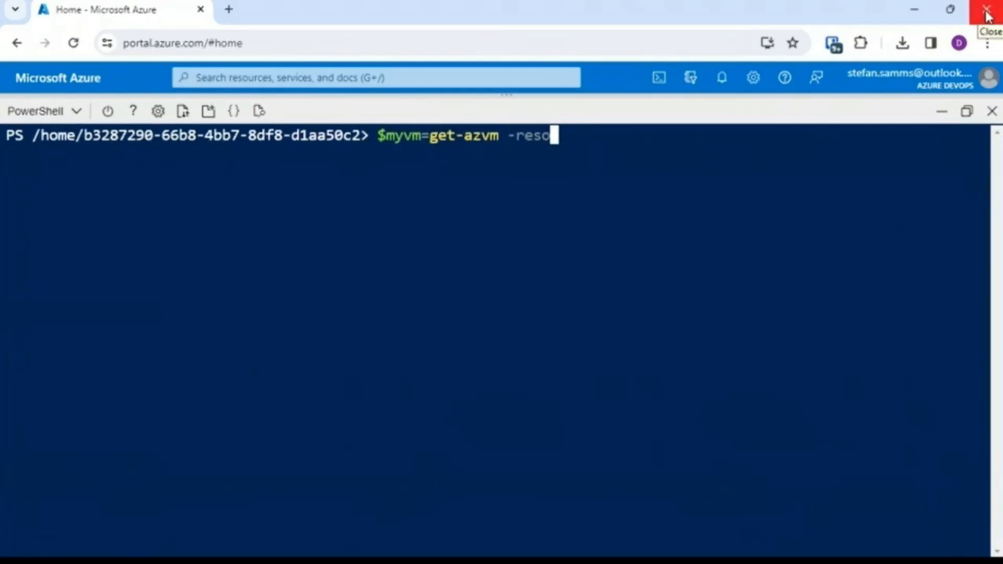
pyautogui.write('urcegroupname')
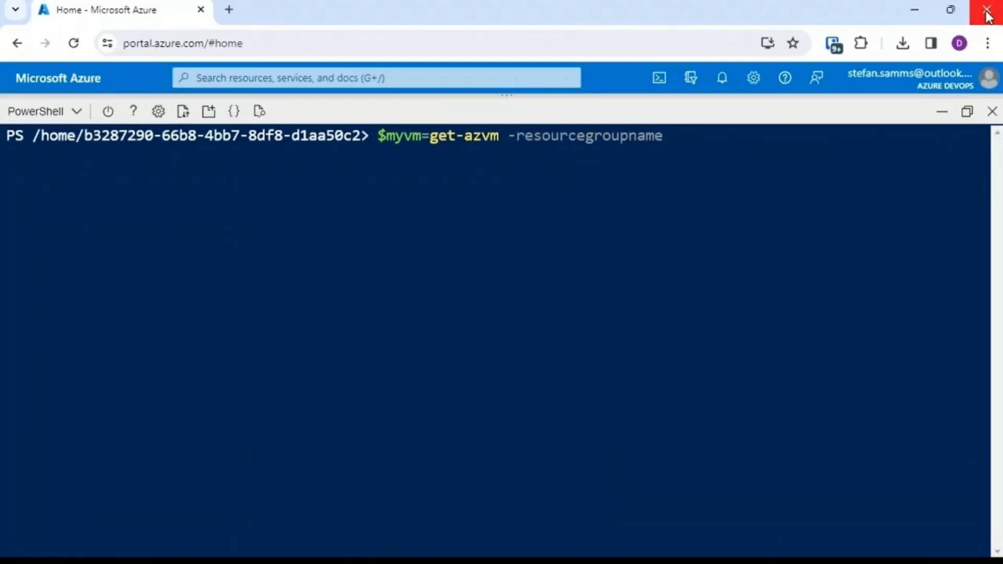
pyautogui.write(' hq -vmname WinSr')
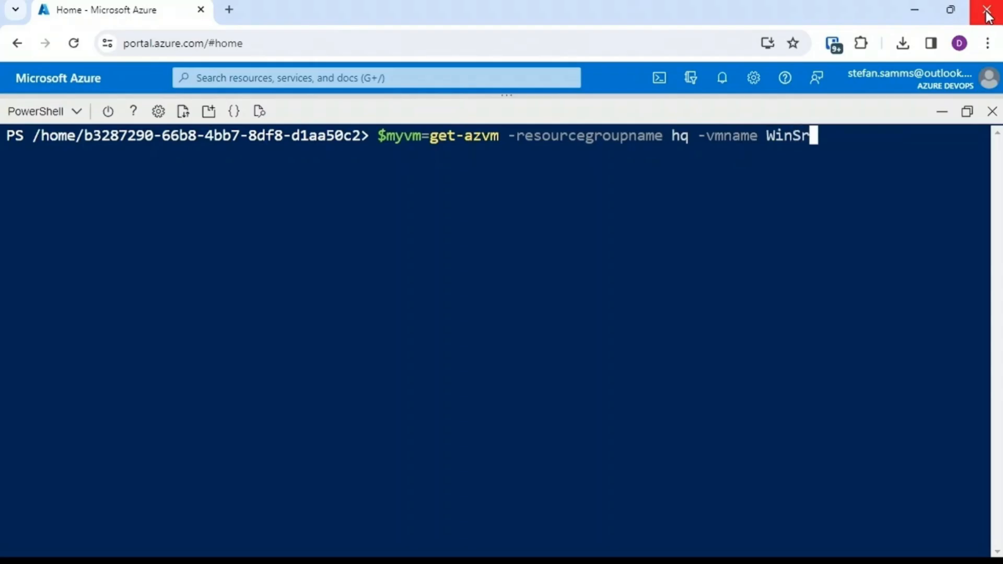
pyautogui.write('v2022-1')
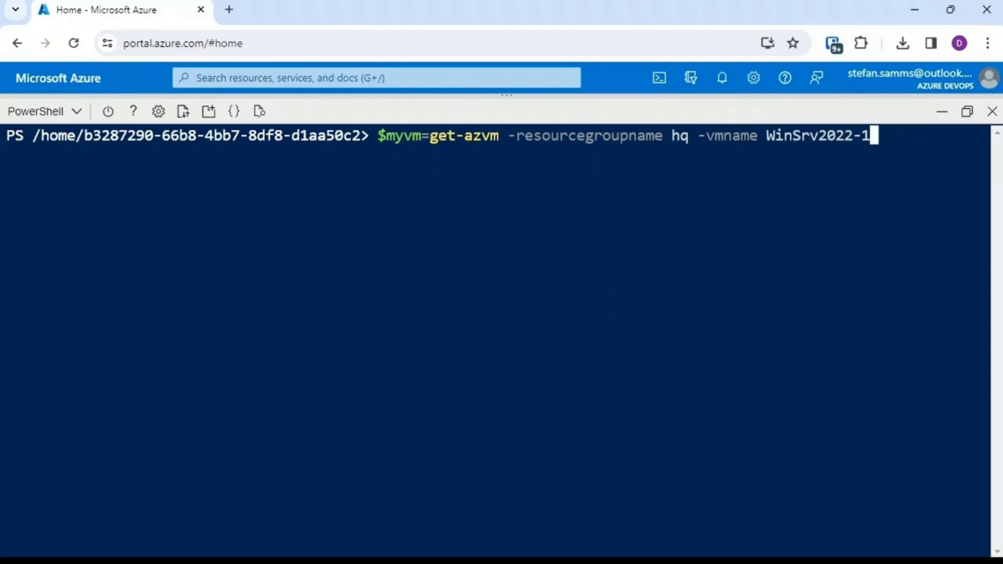
pyautogui.press('Return')
pyautogui.write('$')
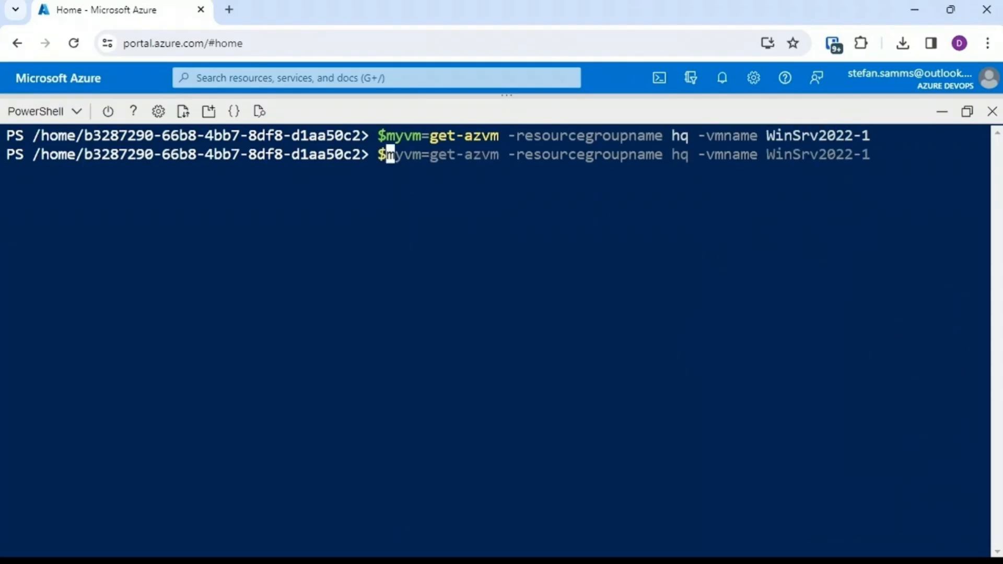
pyautogui.write('myvm')
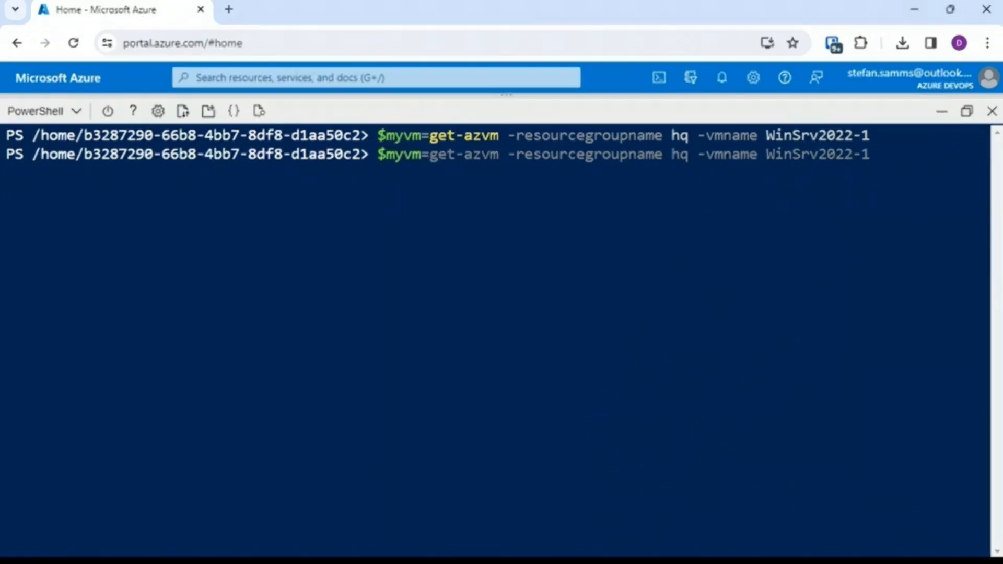
pyautogui.write(' | get-member -type property')
pyautogui.press('Return')
# - Locate HardwareProfile in the output, clear the screen and recall the get-member command for editing
pyautogui.scroll(5, 997, 277)
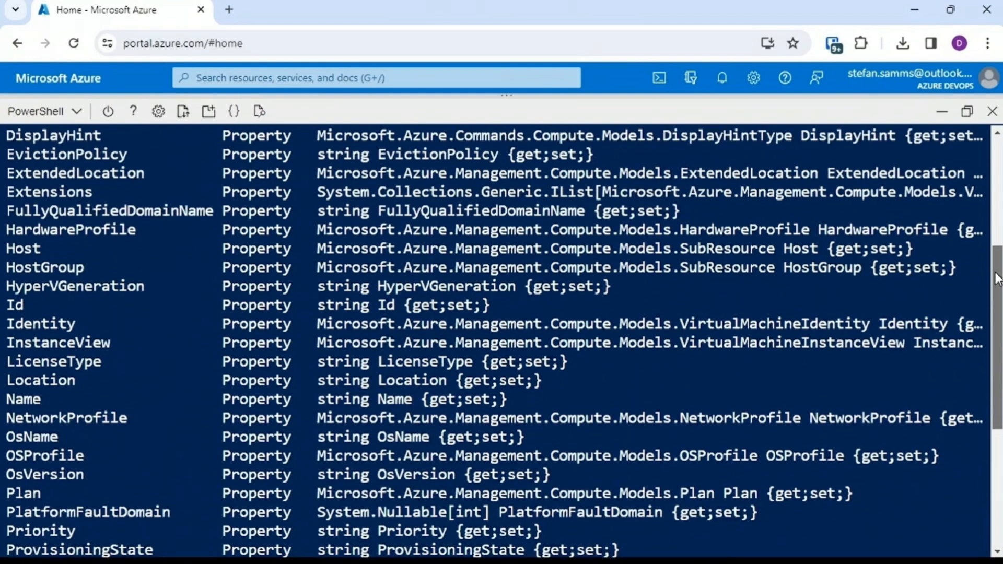
pyautogui.moveTo(144, 230); pyautogui.dragTo(2, 231)
pyautogui.hotkey('ctrl', 'l')
pyautogui.press('Up')
pyautogui.press('Left')
pyautogui.press('Left')
pyautogui.press('Left')
pyautogui.press('Left')
pyautogui.press('Left')
pyautogui.press('Left')
pyautogui.press('Left')
pyautogui.press('Left')
pyautogui.press('Left')
pyautogui.press('Left')
pyautogui.press('Left')
pyautogui.press('Left')
pyautogui.press('Left')
pyautogui.press('Left')
pyautogui.press('Left')
pyautogui.press('Left')
pyautogui.press('Left')
pyautogui.press('Left')
pyautogui.press('Left')
pyautogui.press('Left')
pyautogui.press('Left')
pyautogui.press('Left')
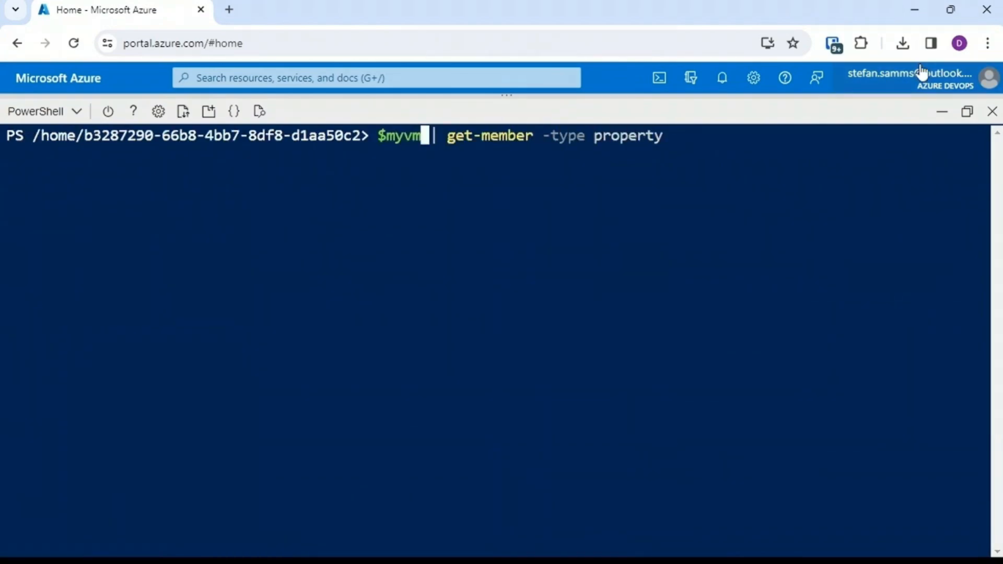
# - Run $myvm.hardwareprofile | get-member -type property to list VmSize and VmSizeProperties
pyautogui.write('.hardwarep')
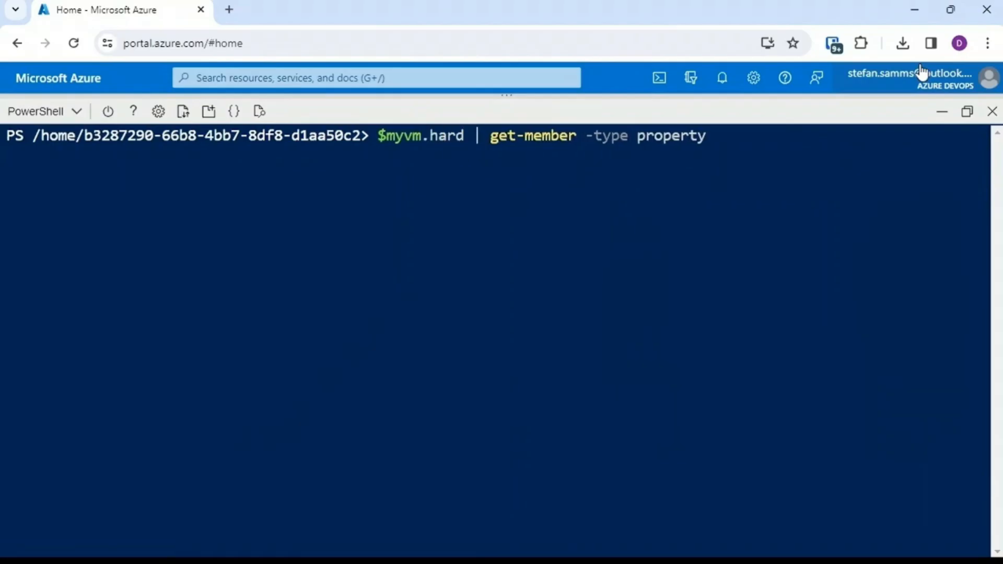
pyautogui.write('rofile')
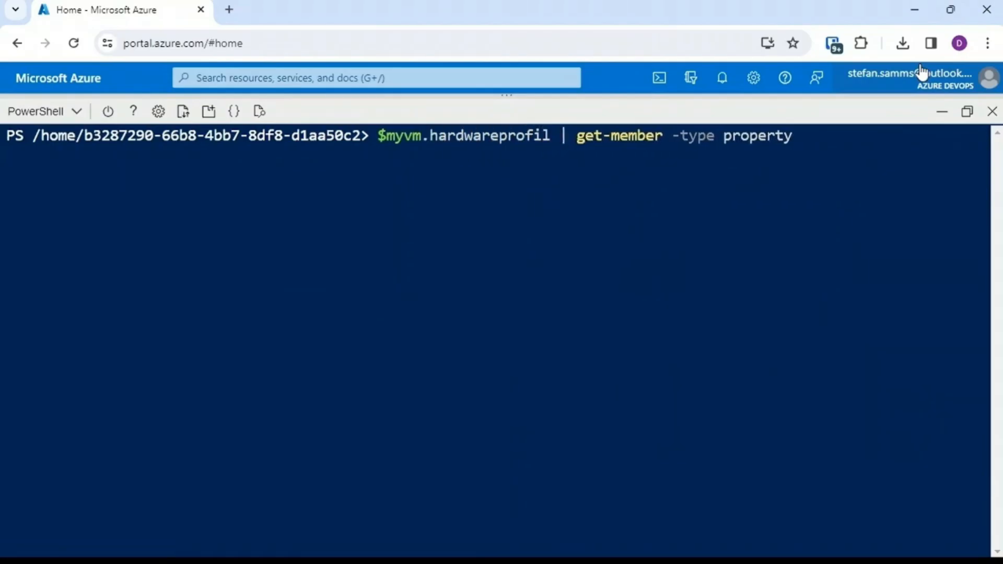
pyautogui.press('Return')
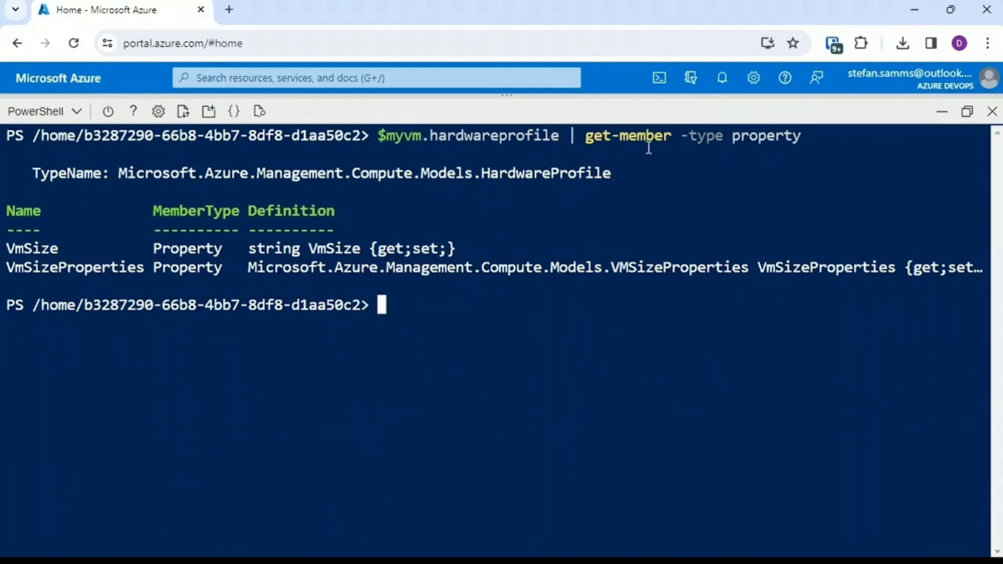
pyautogui.moveTo(68, 246); pyautogui.dragTo(7, 247)
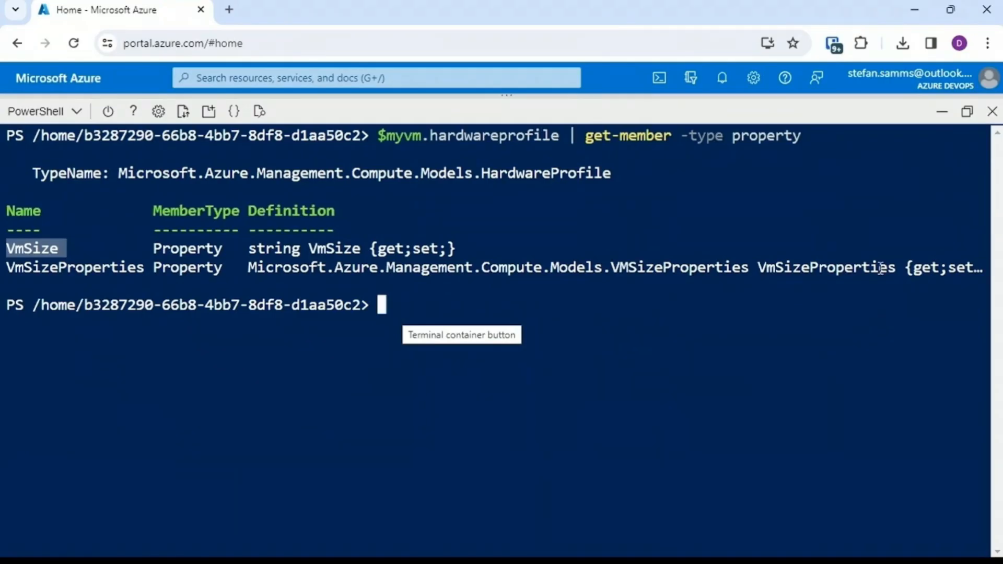
pyautogui.click(704, 264)
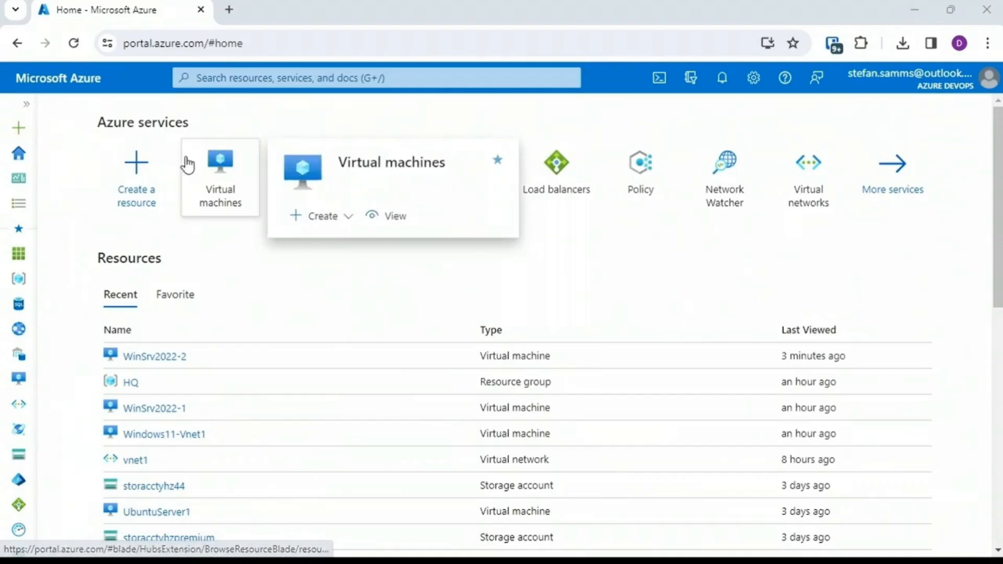
# - Start a new virtual machine and compare Password with SSH public key authentication
pyautogui.click(134, 173)
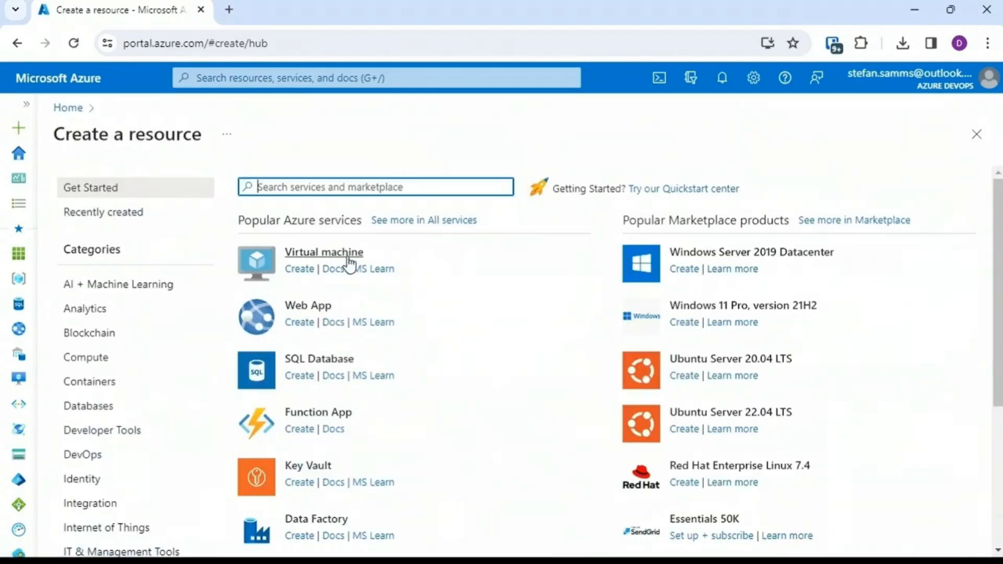
pyautogui.click(684, 376)
pyautogui.scroll(-5, 679, 366)
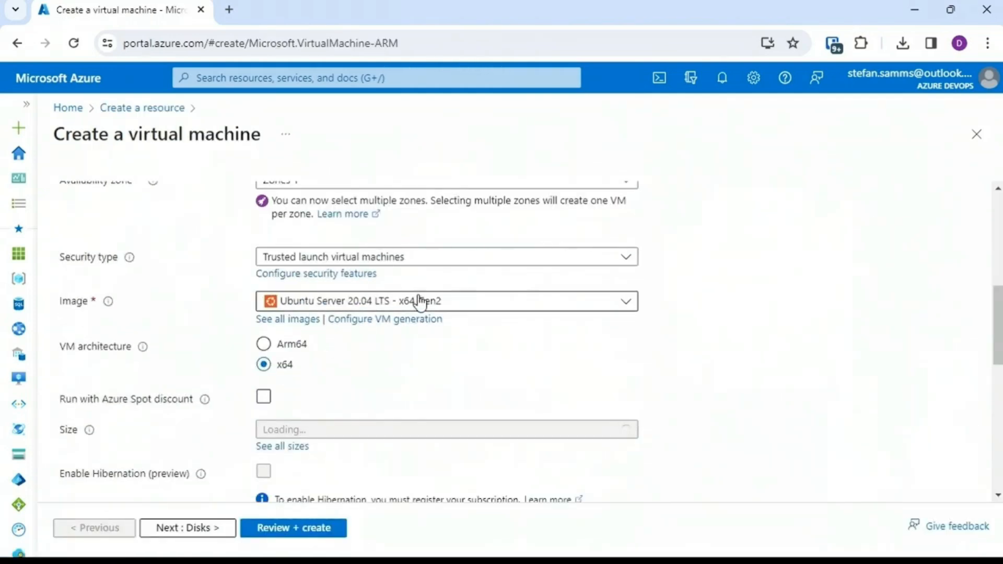
pyautogui.scroll(-2, 998, 361)
pyautogui.scroll(-5, 997, 360)
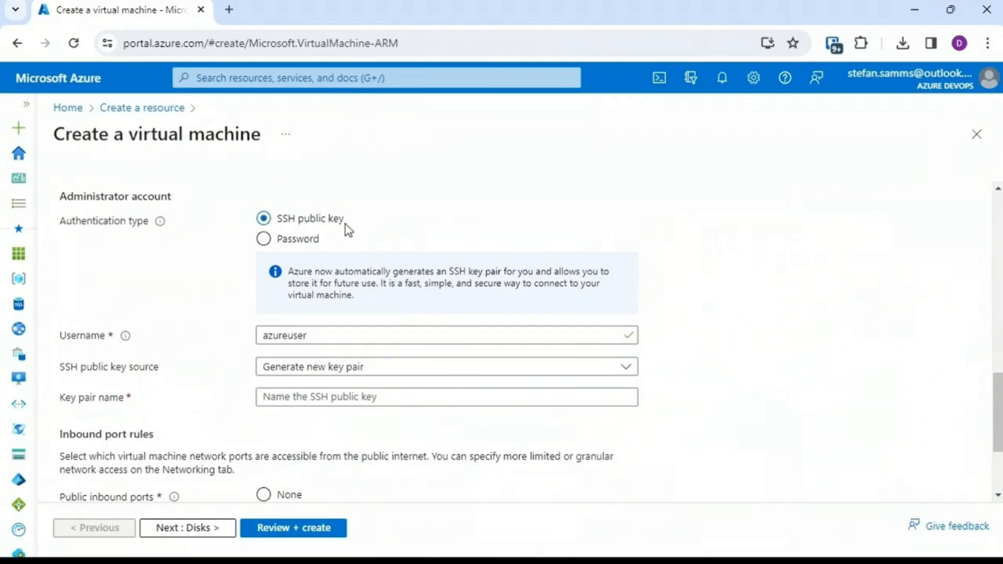
pyautogui.click(300, 245)
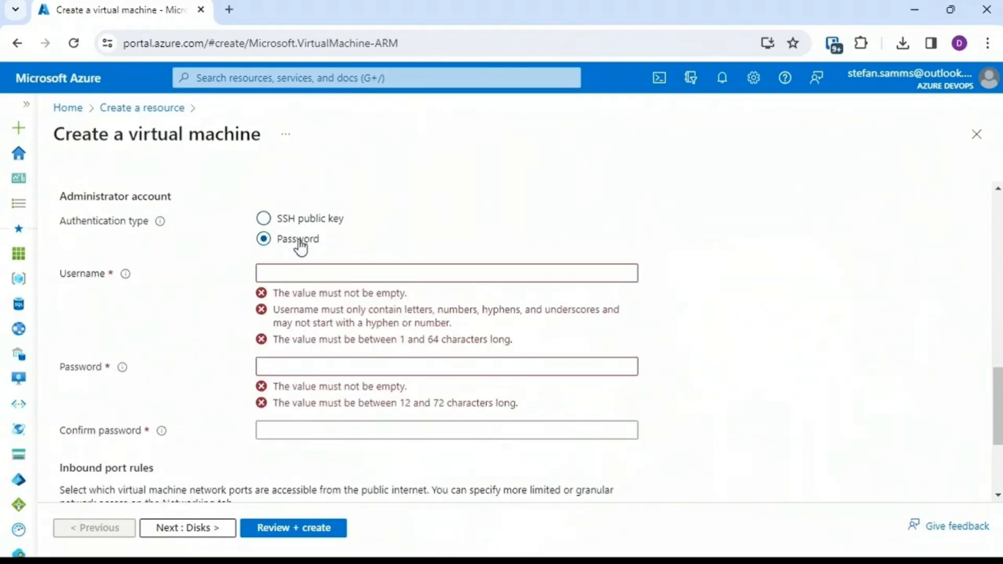
pyautogui.click(315, 220)
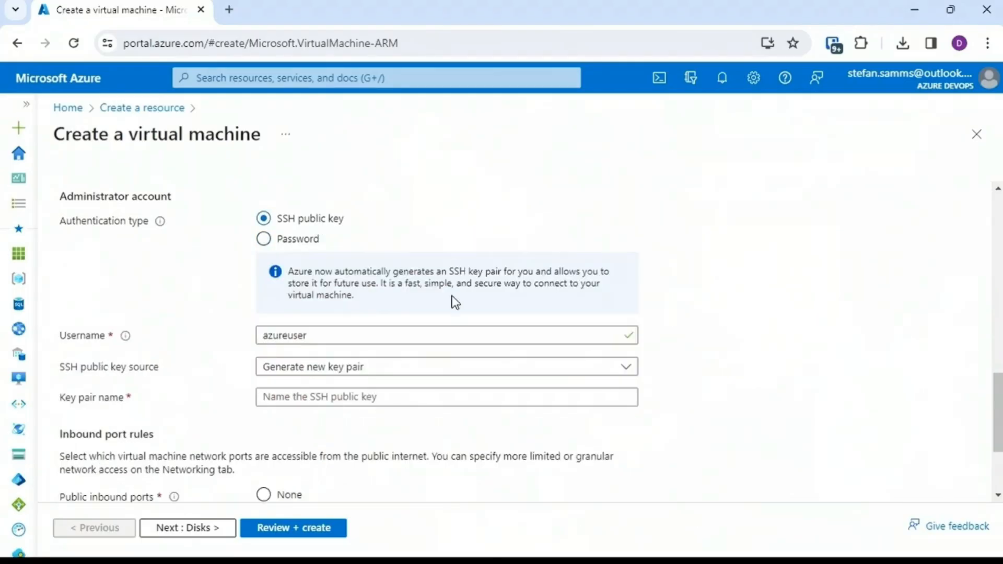
pyautogui.click(374, 330)
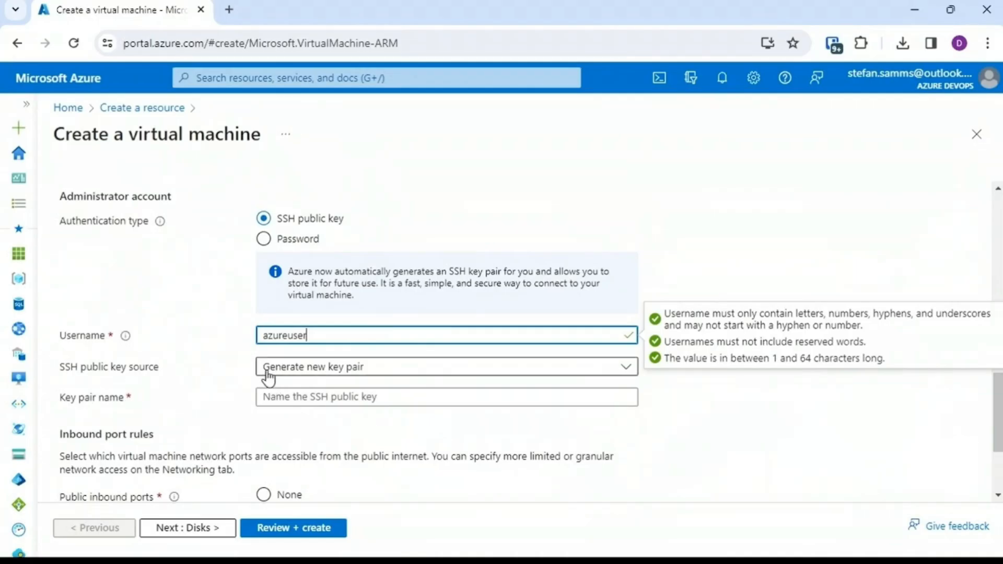
# - Try the SSH public key source options, then close the form and discard the draft
pyautogui.click(350, 374)
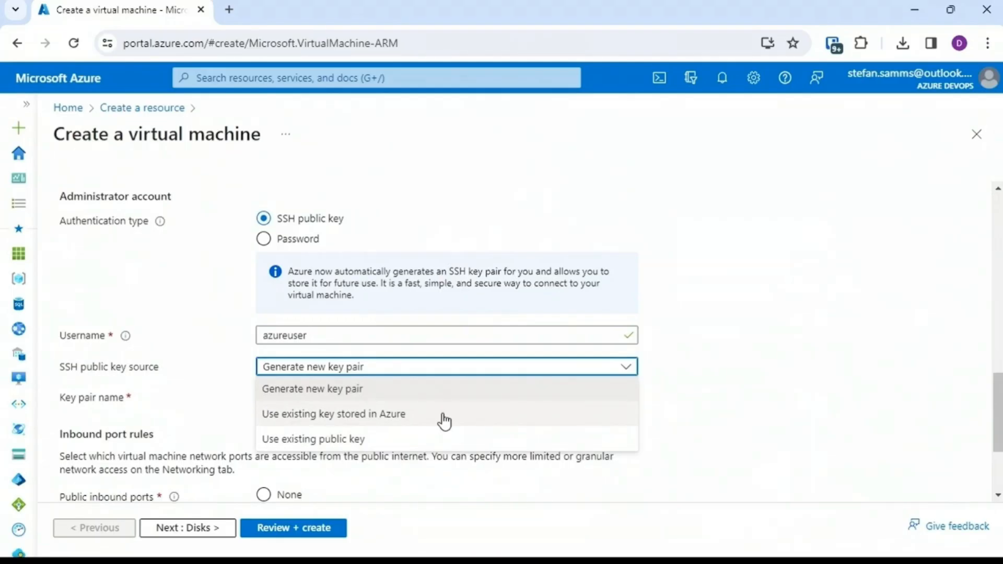
pyautogui.click(397, 416)
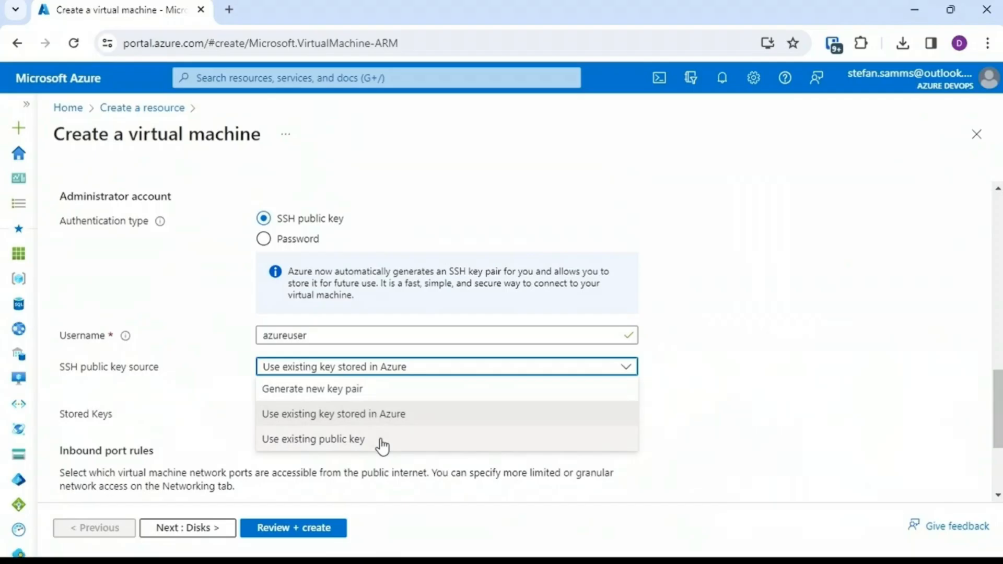
pyautogui.click(384, 416)
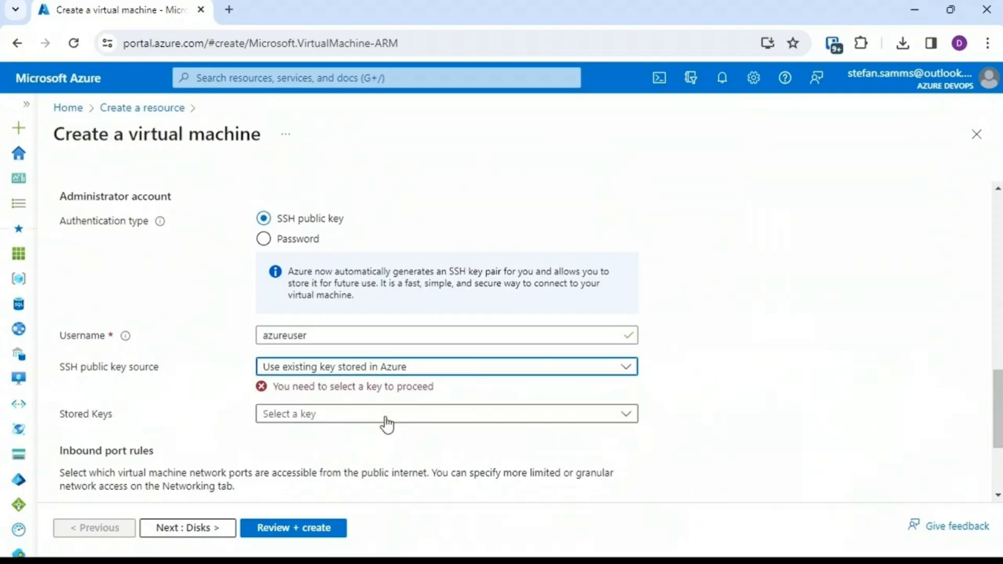
pyautogui.click(355, 422)
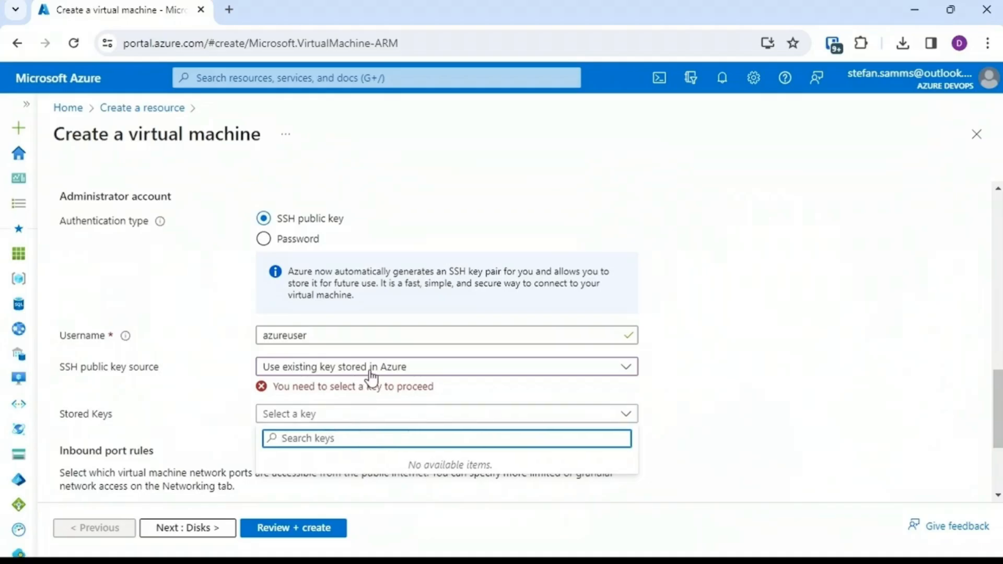
pyautogui.click(372, 374)
pyautogui.click(340, 438)
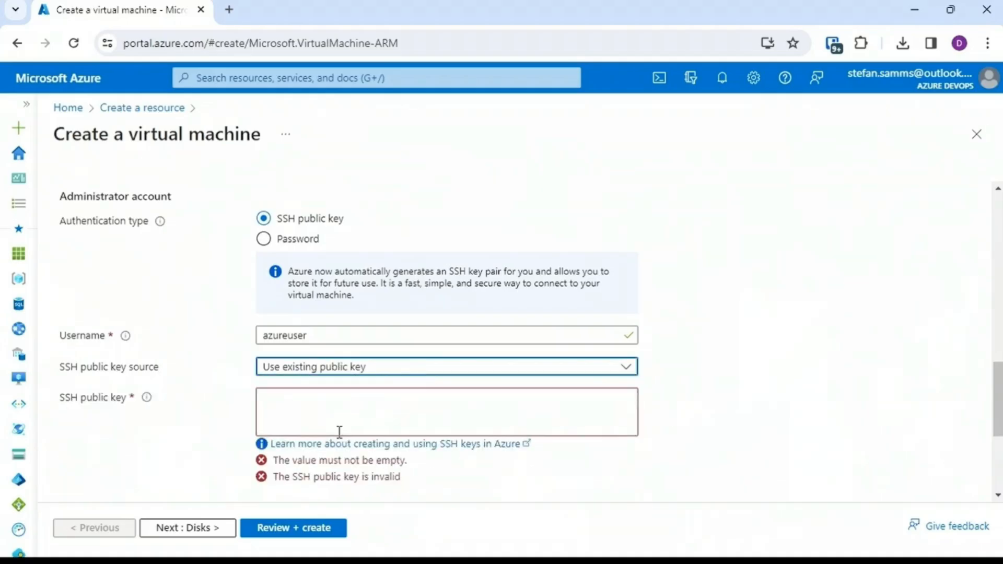
pyautogui.click(373, 393)
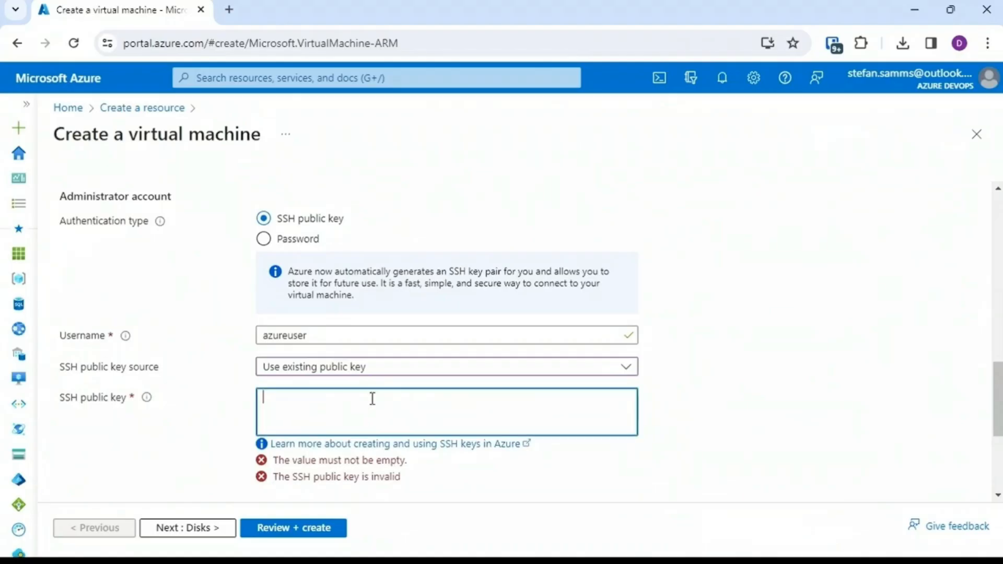
pyautogui.click(976, 135)
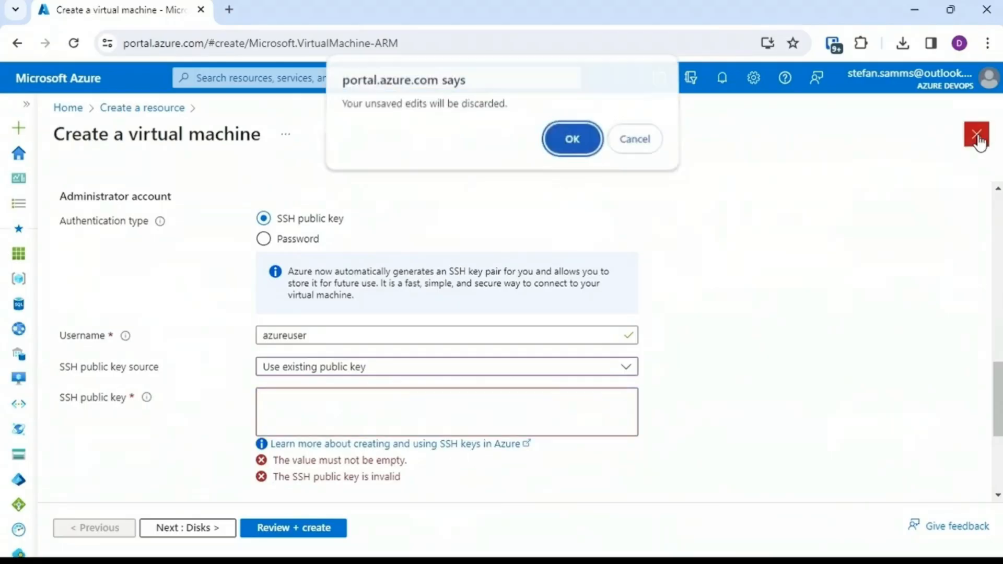
pyautogui.click(590, 139)
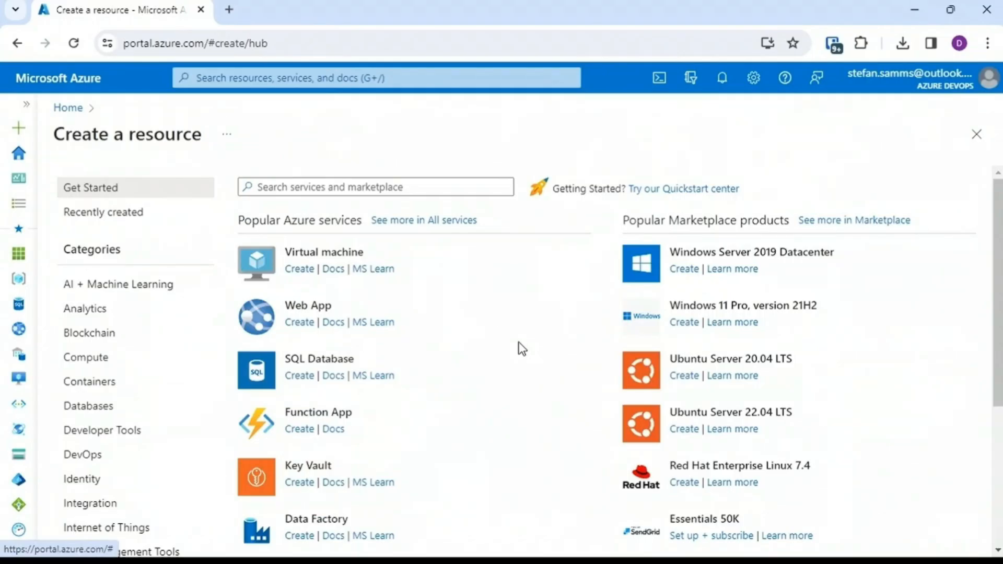
# - Open UbuntuServer1 from Virtual machines, view its Reset password page, then return to Overview
pyautogui.click(19, 256)
pyautogui.click(20, 378)
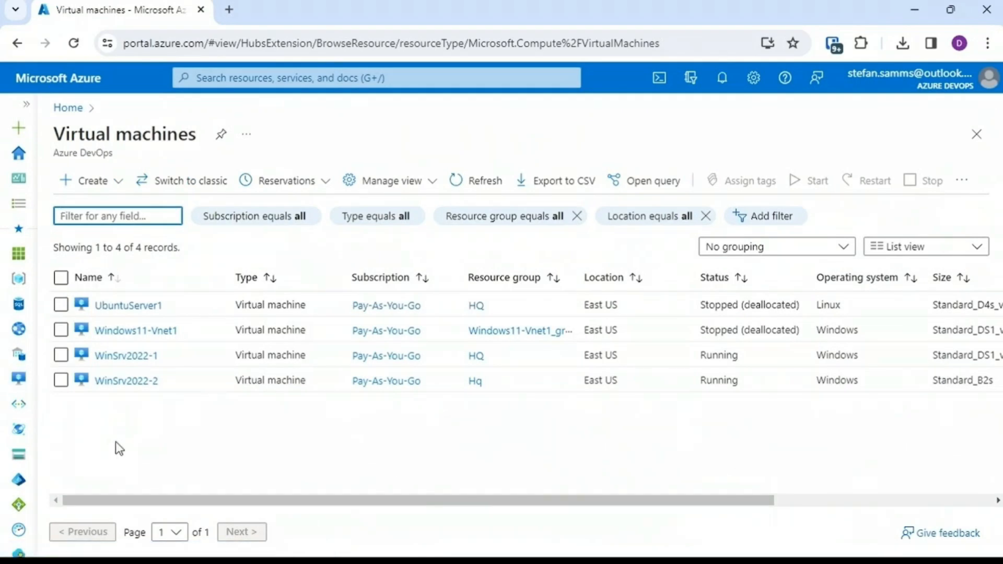
pyautogui.click(141, 311)
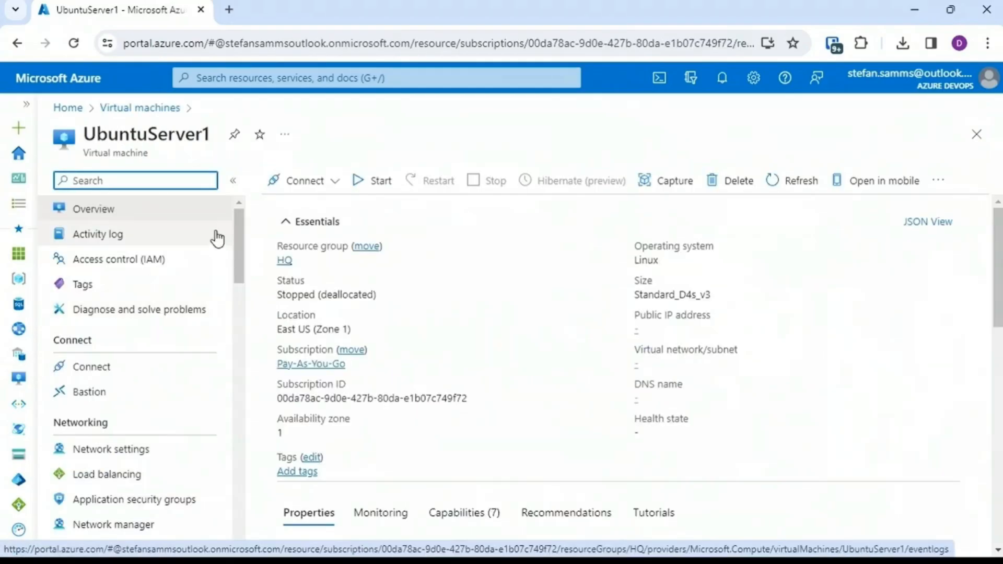
pyautogui.moveTo(242, 244); pyautogui.dragTo(252, 498)
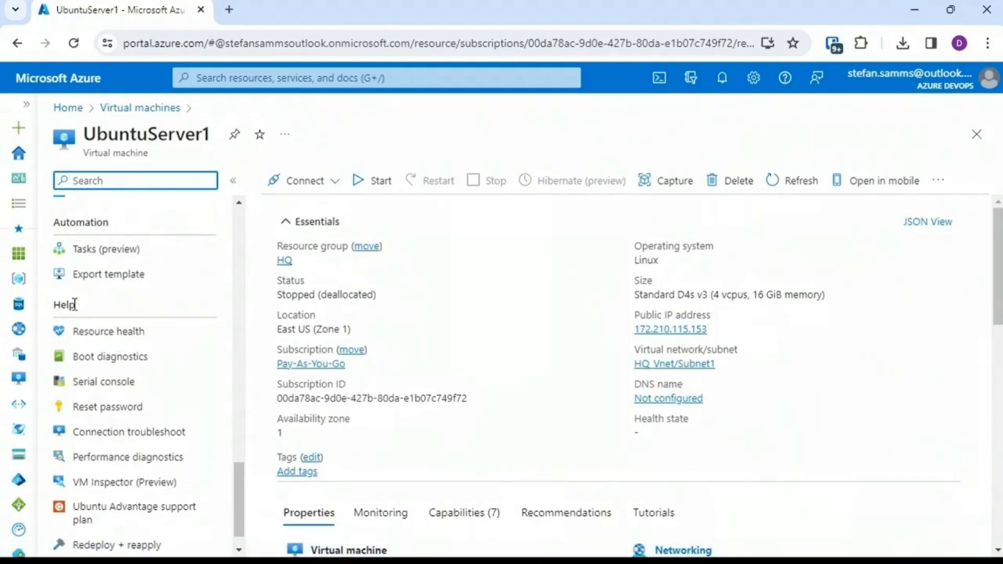
pyautogui.click(104, 413)
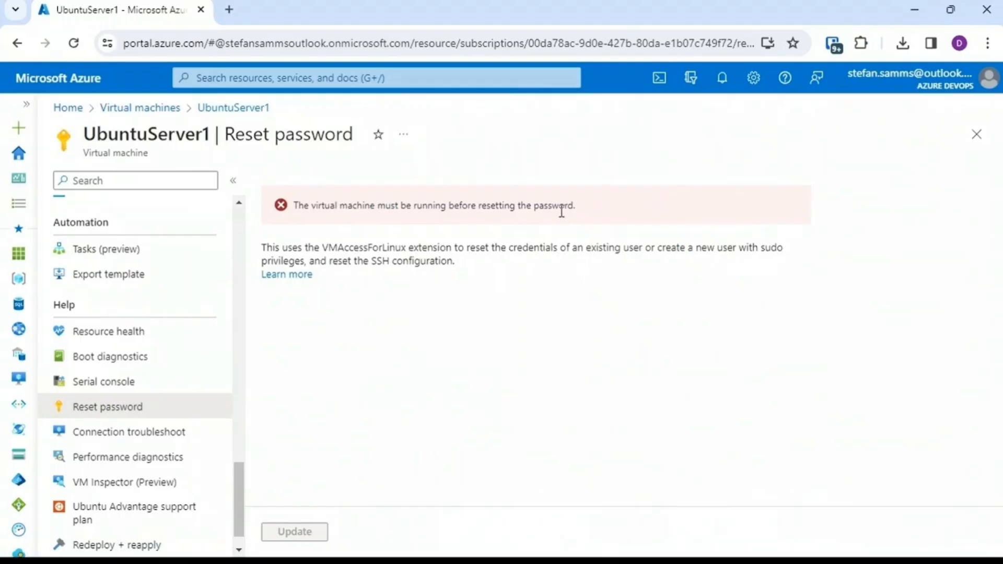
pyautogui.moveTo(239, 478); pyautogui.dragTo(251, 221)
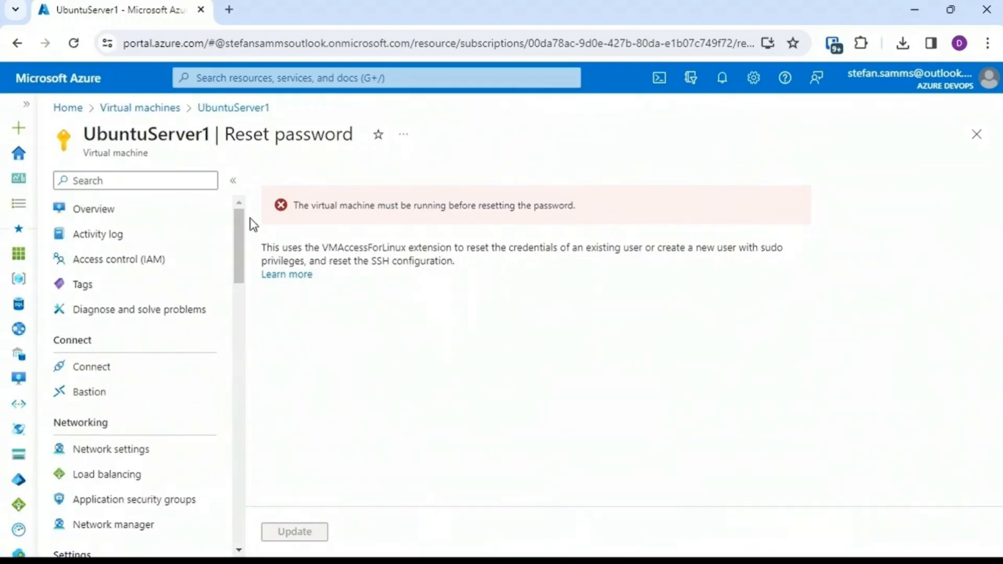
pyautogui.click(109, 207)
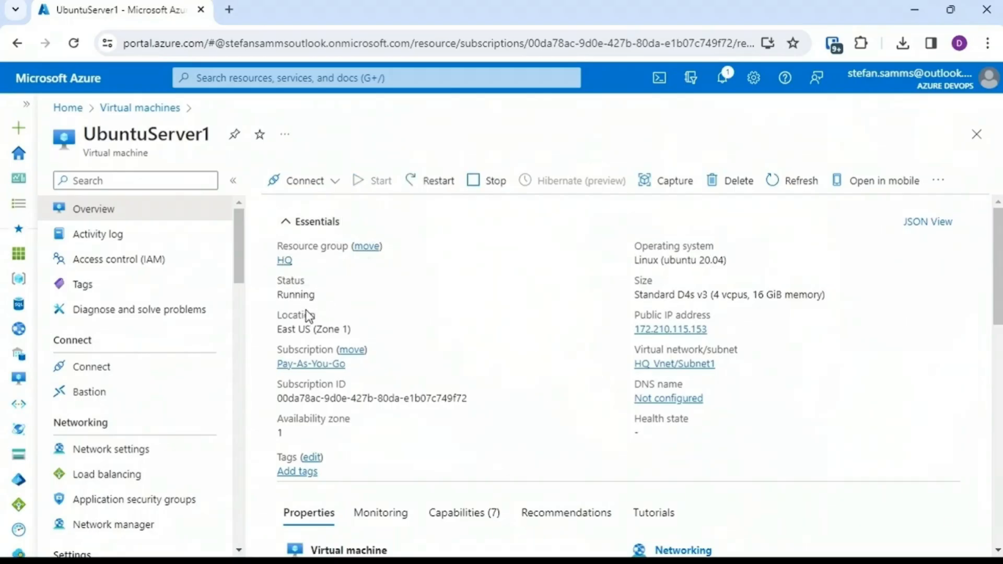
pyautogui.moveTo(242, 246); pyautogui.dragTo(268, 517)
# - On UbuntuServer1's Reset password page, keep Add SSH public key mode and select the existing username
pyautogui.click(106, 379)
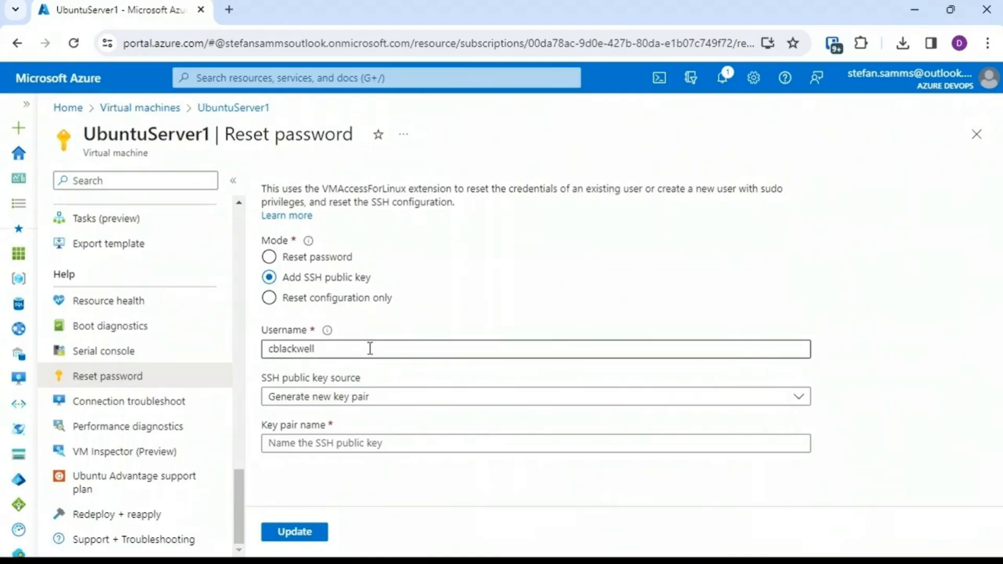
pyautogui.click(298, 258)
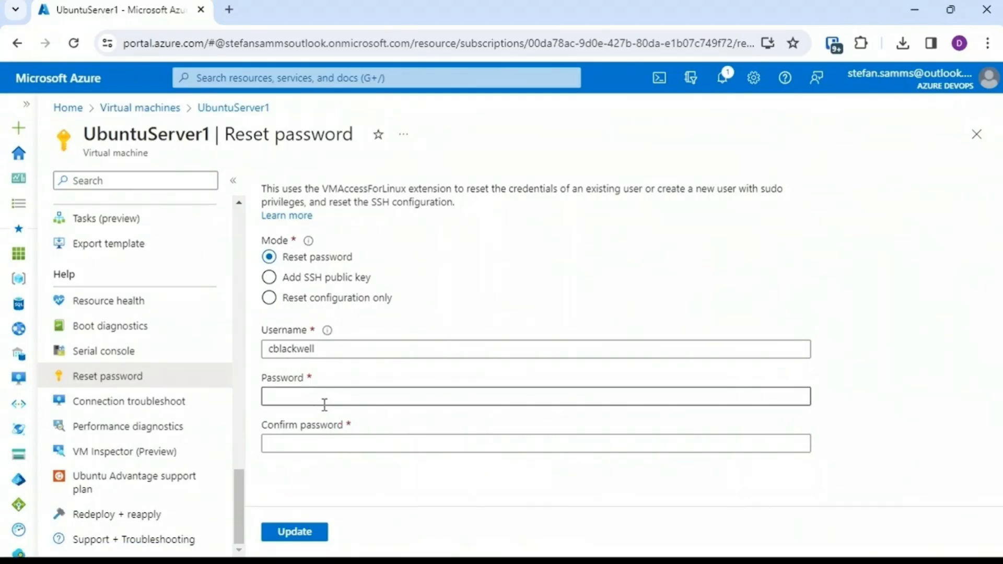
pyautogui.click(340, 281)
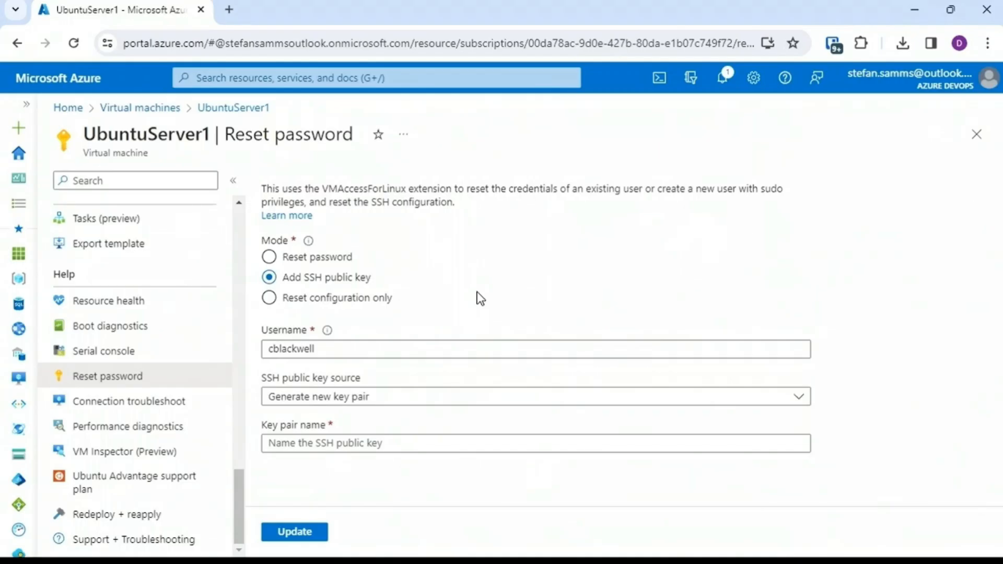
pyautogui.moveTo(346, 351); pyautogui.dragTo(246, 348)
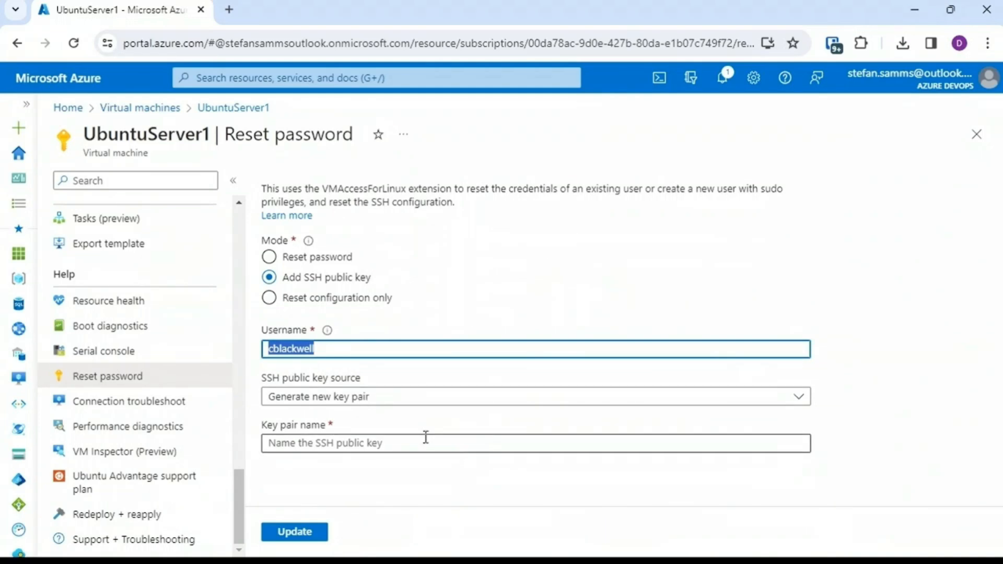
# - Generate a new SSH key pair named for the admin user, and download its private key
pyautogui.click(431, 399)
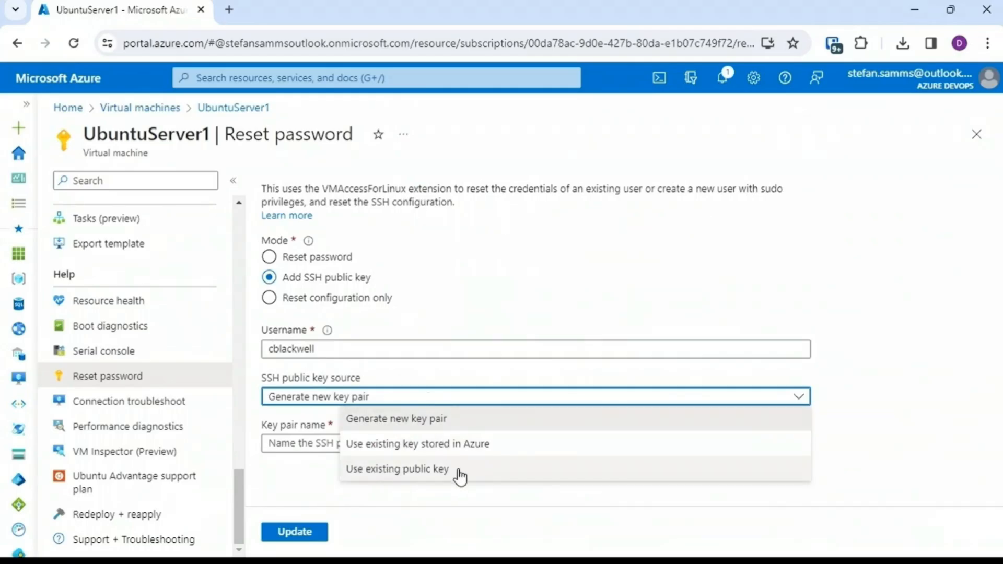
pyautogui.click(438, 421)
pyautogui.click(378, 447)
pyautogui.write('cblackwell-keypair')
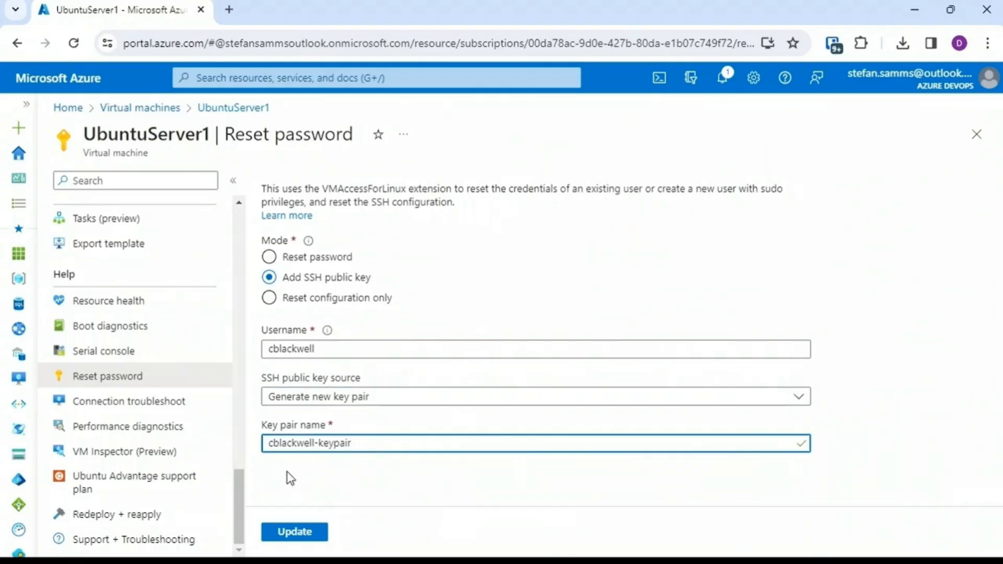
pyautogui.click(295, 532)
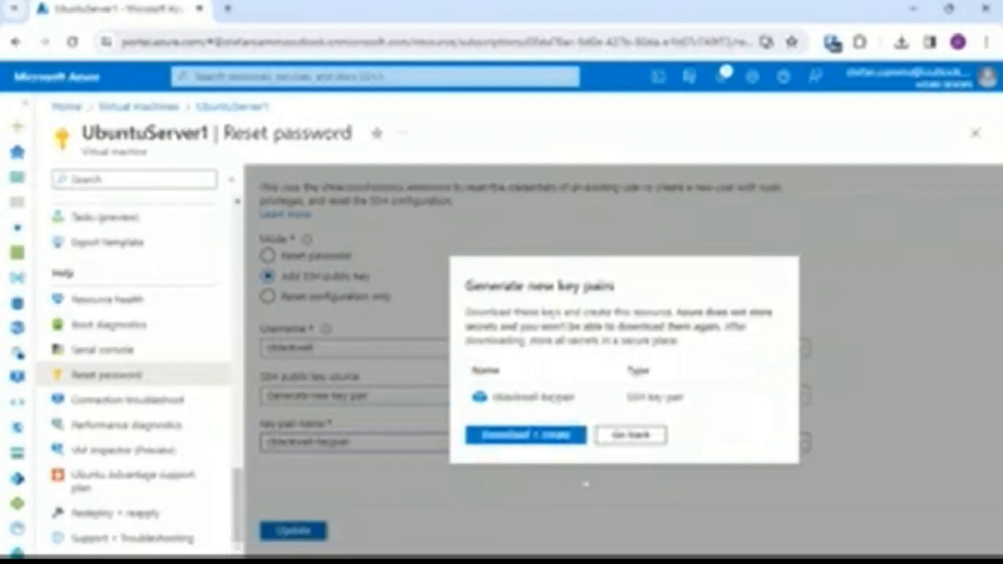
pyautogui.click(544, 442)
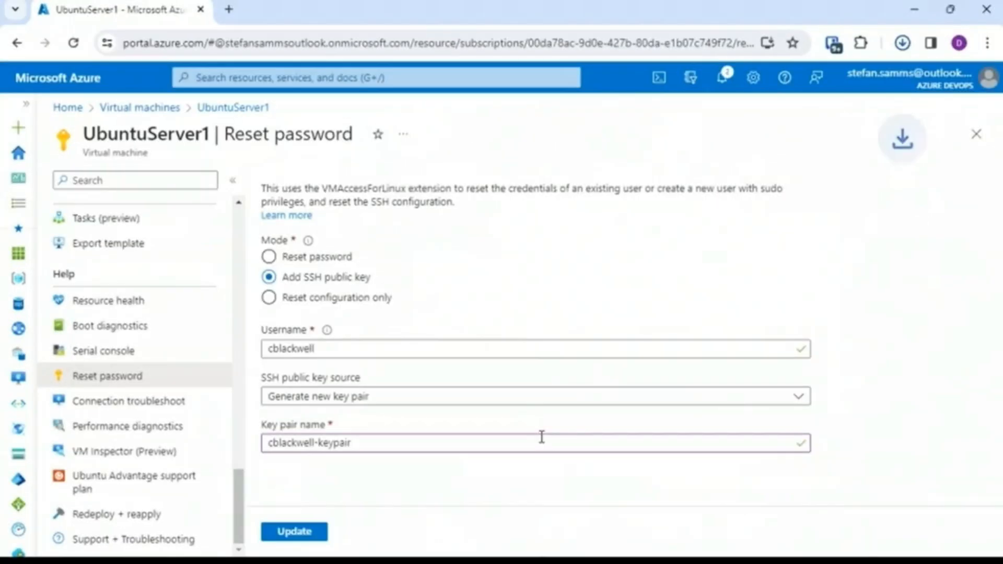
pyautogui.moveTo(782, 82)
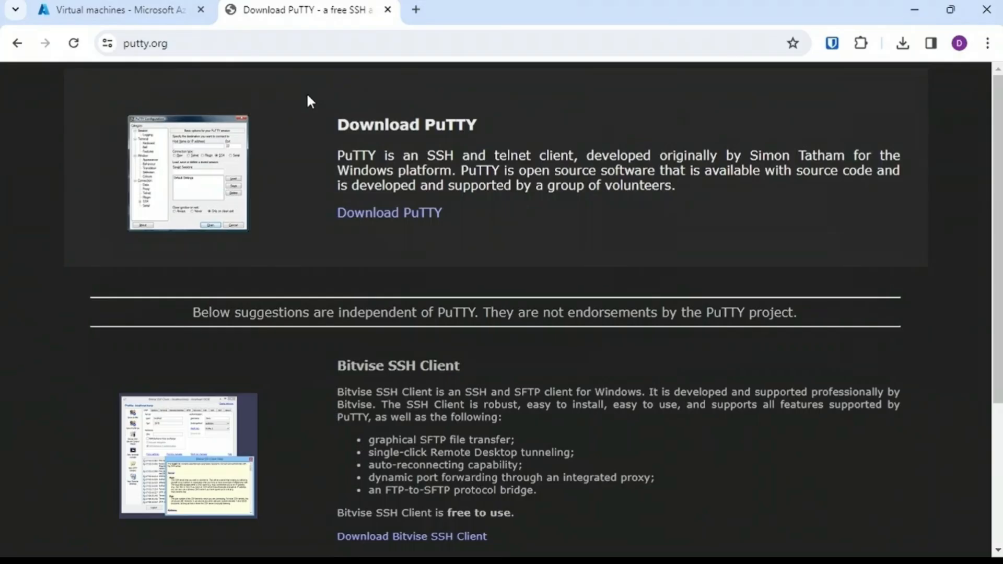
# - Close the putty.org tab to return to the Azure Virtual machines list
pyautogui.click(388, 9)
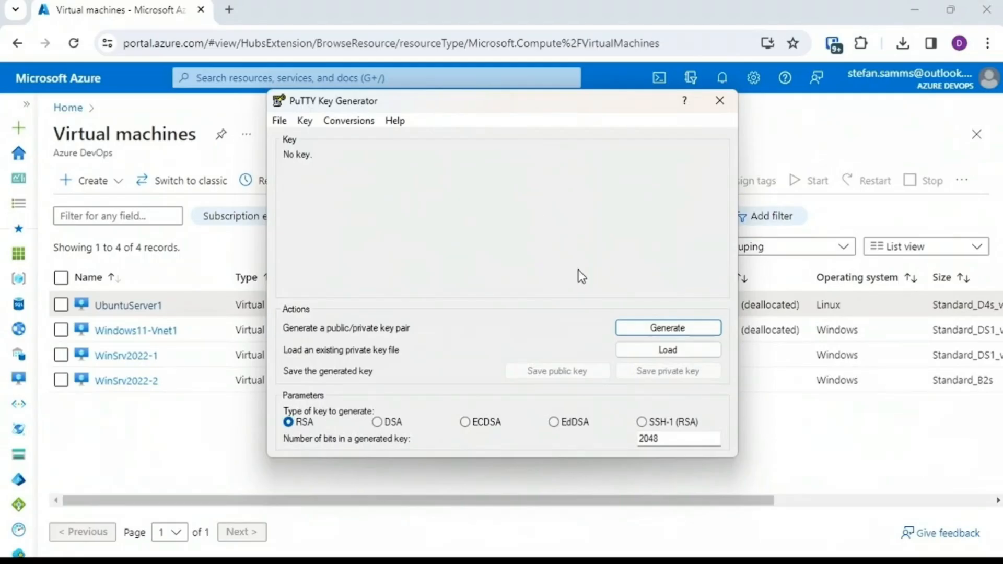
# - Import the downloaded key into PuTTYgen, save it as a passphrase-protected .ppk in Downloads, then close it
pyautogui.click(667, 349)
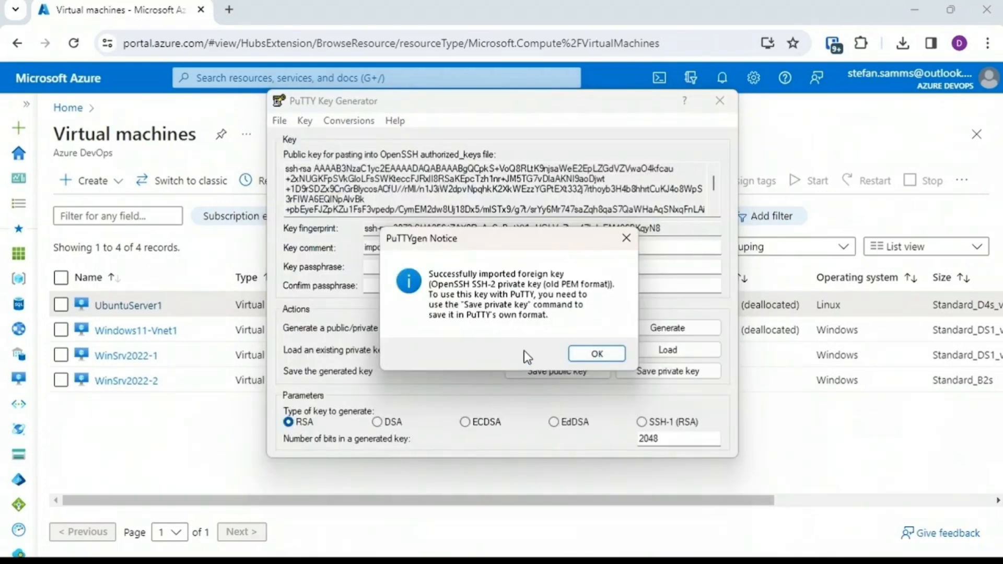
pyautogui.click(602, 355)
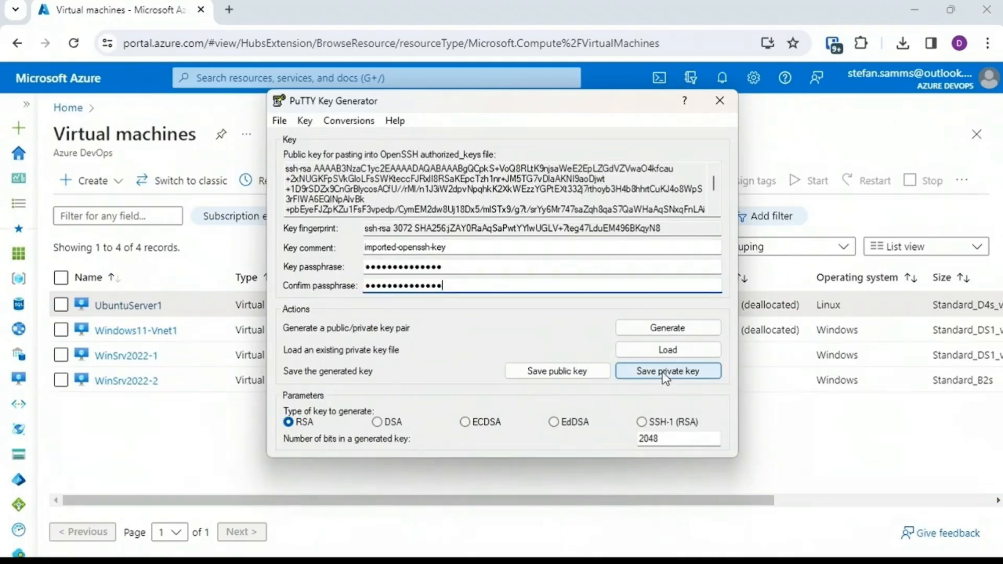
pyautogui.click(664, 372)
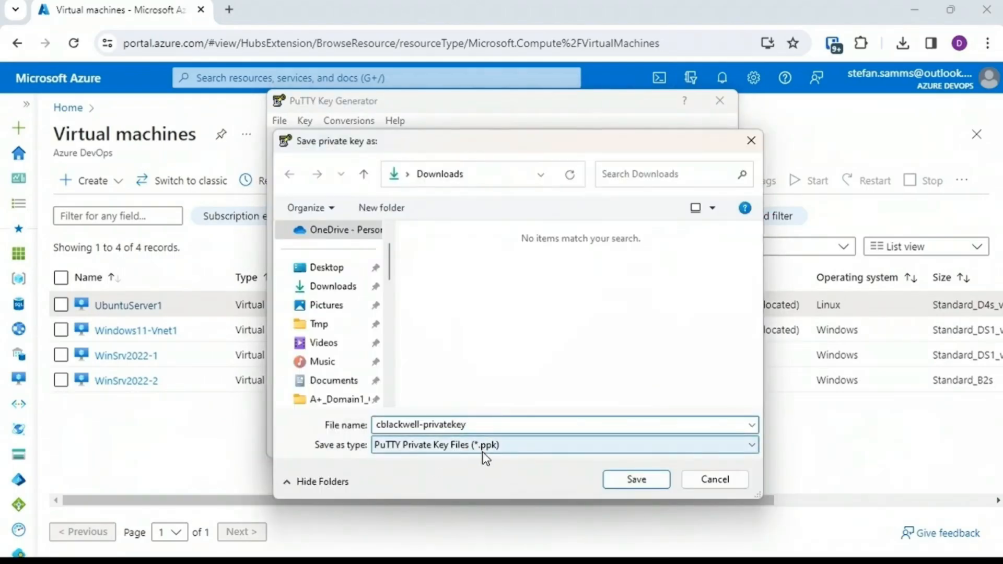
pyautogui.click(647, 481)
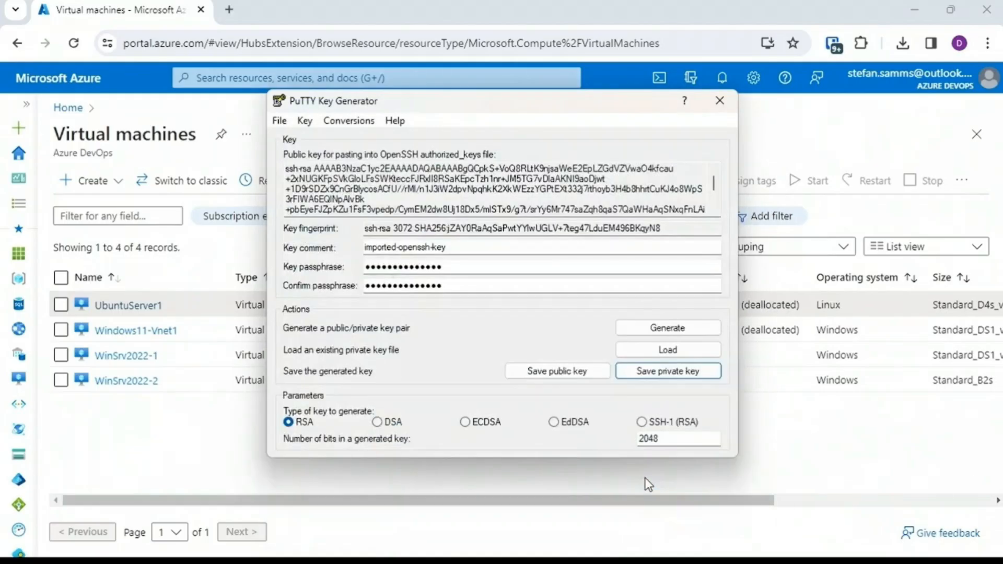
pyautogui.click(720, 101)
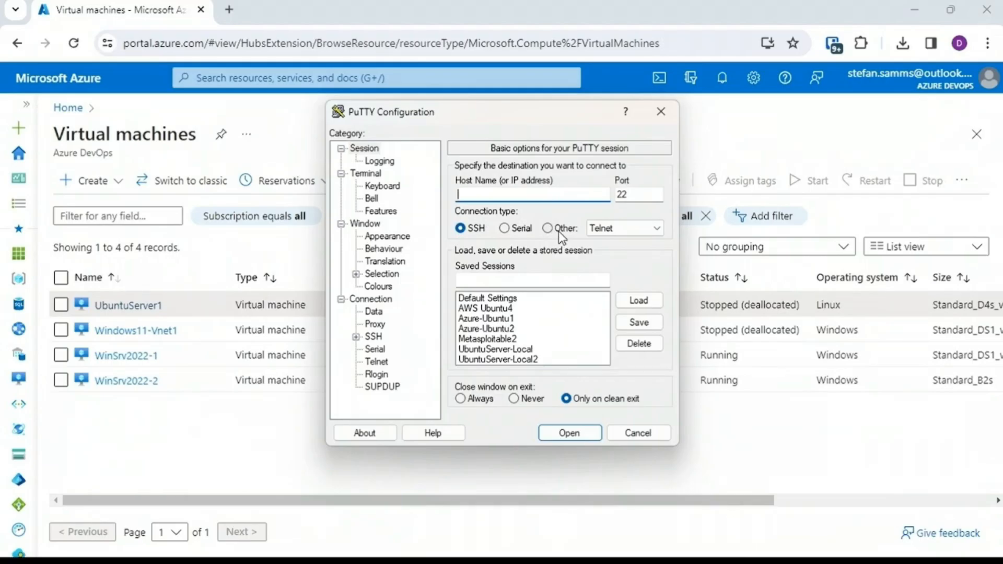
# - Copy UbuntuServer1's public IP 172.210.115.153 from its public IP resource into PuTTY's Host Name
pyautogui.click(135, 306)
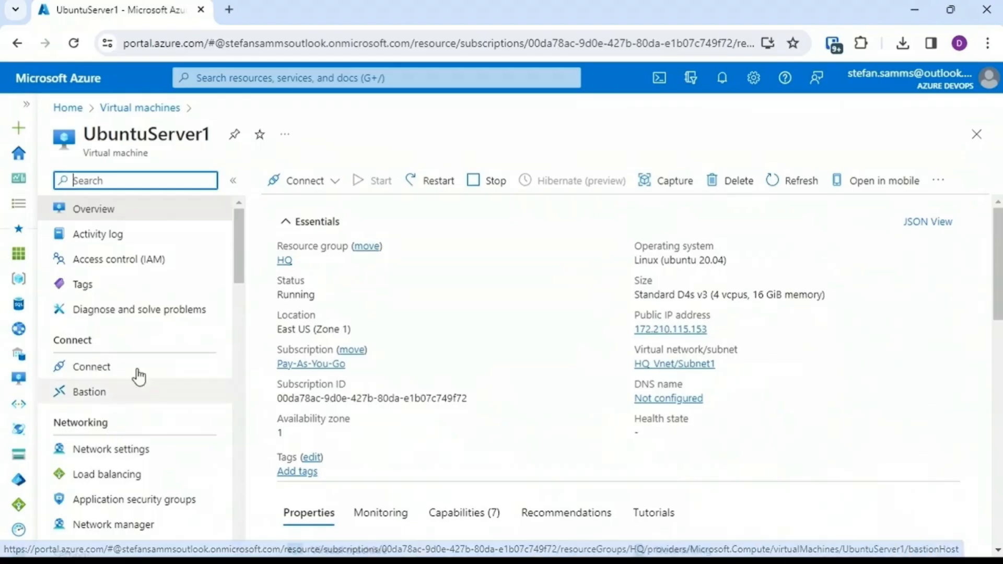
pyautogui.click(132, 451)
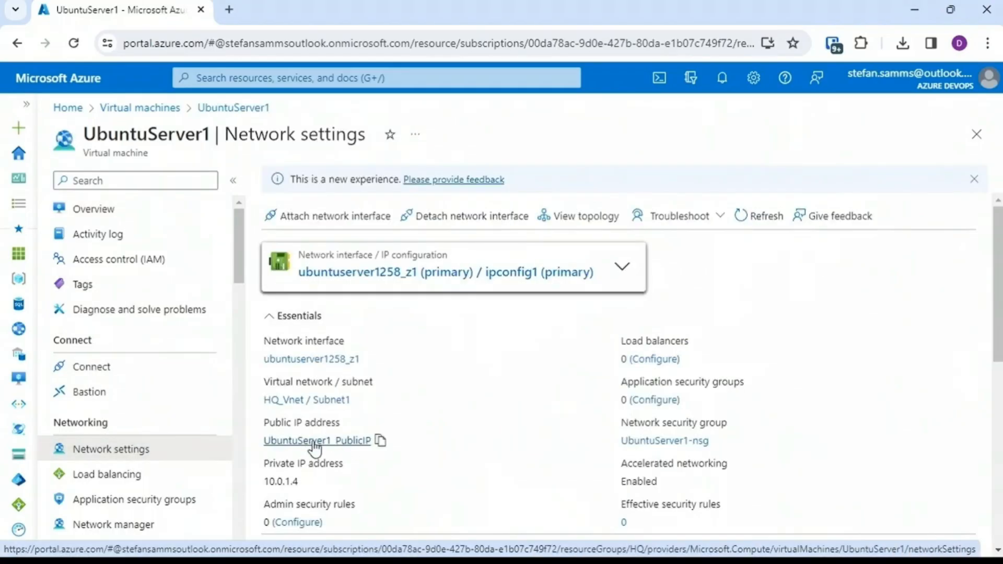
pyautogui.click(330, 442)
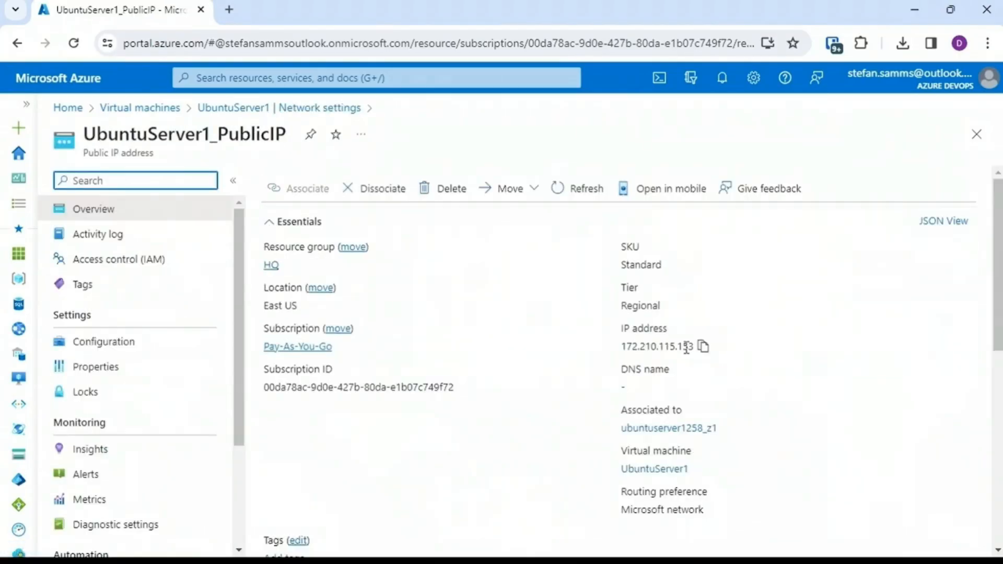
pyautogui.click(701, 347)
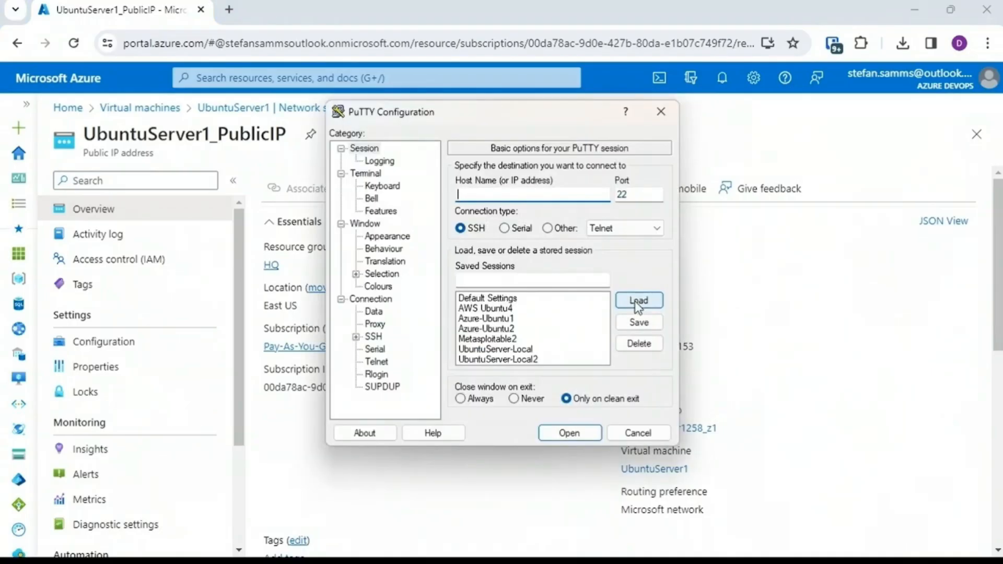
pyautogui.hotkey('ctrl', 'v')
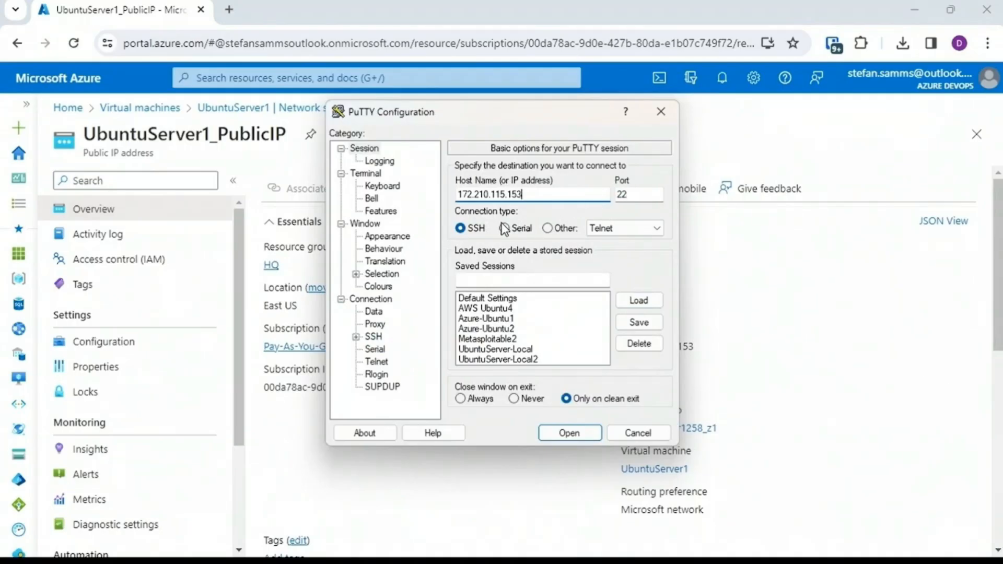
# - Set the saved .ppk file as the private key under Connection > SSH > Auth
pyautogui.click(387, 235)
pyautogui.click(356, 337)
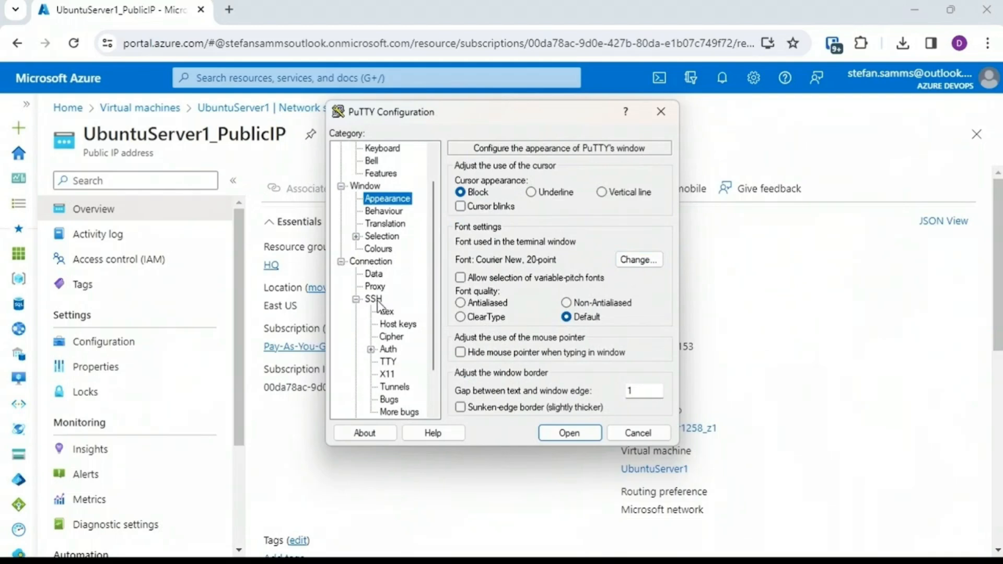
pyautogui.click(388, 349)
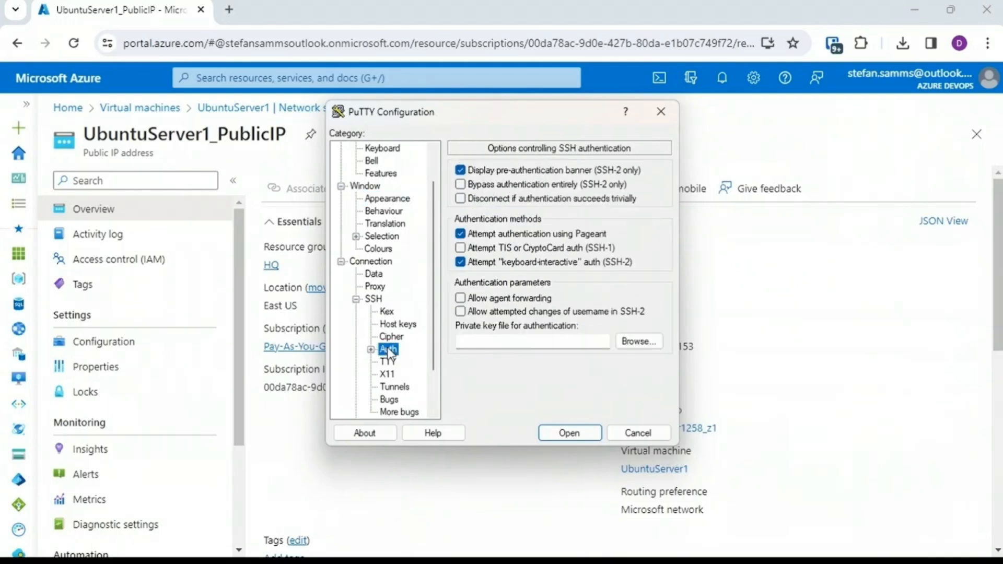
pyautogui.click(490, 343)
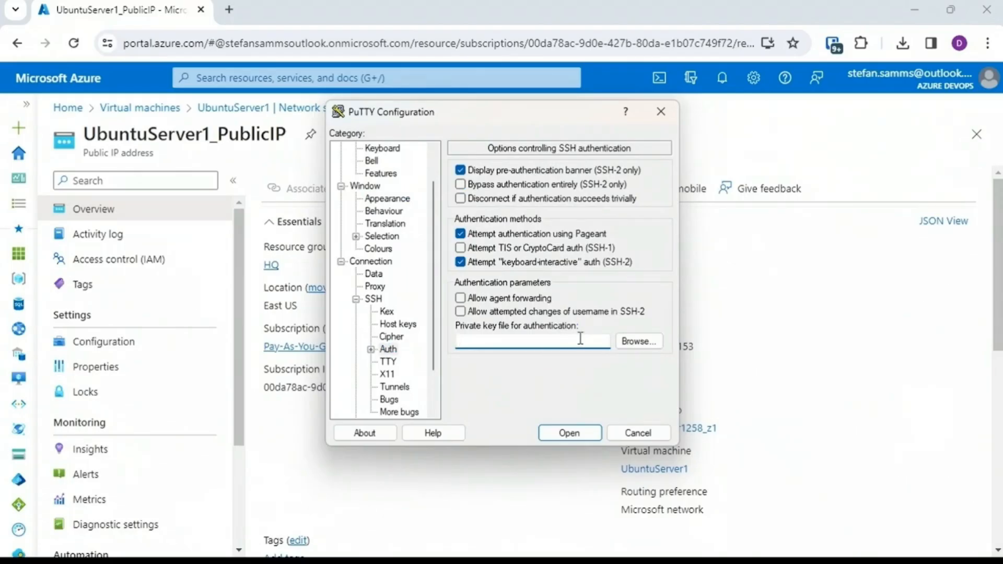
pyautogui.click(636, 341)
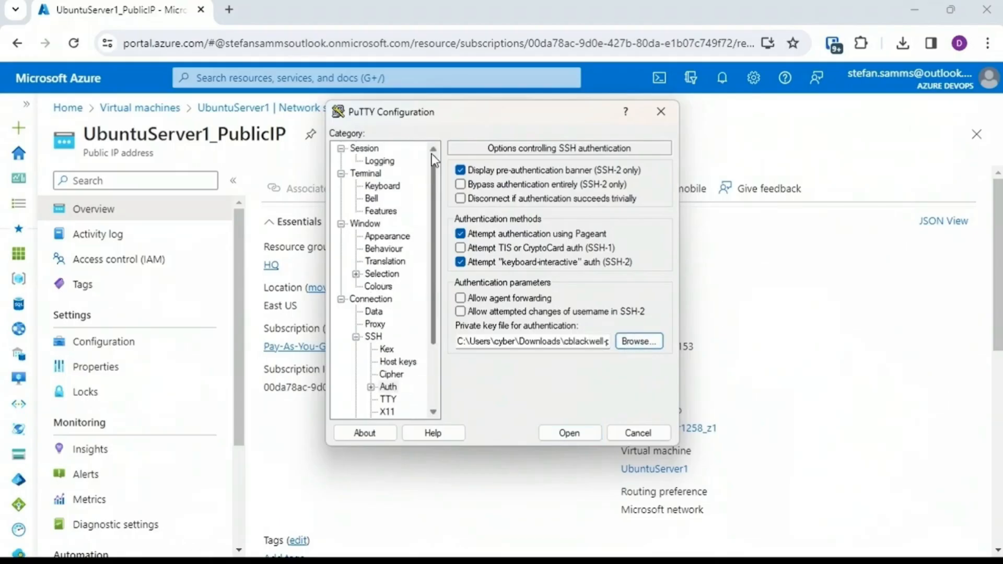
# - Save the PuTTY session as Ubuntu-Azure
pyautogui.click(365, 148)
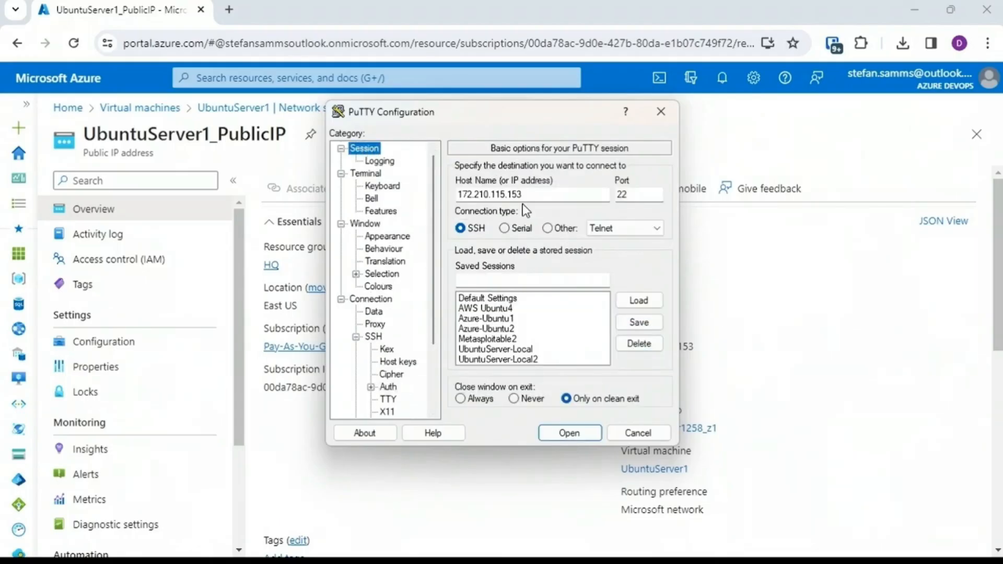
pyautogui.click(525, 279)
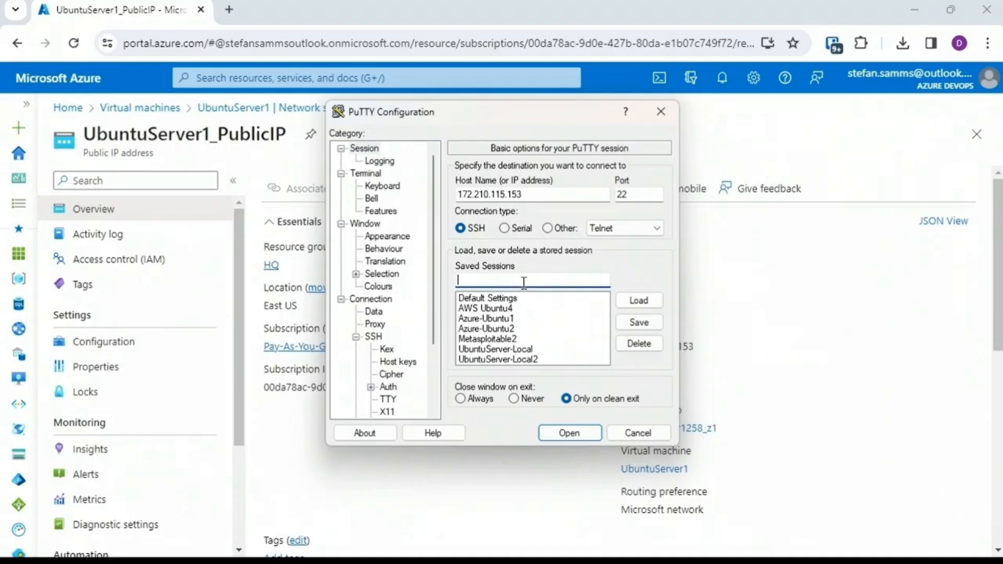
pyautogui.write('Ubuntu-Azure')
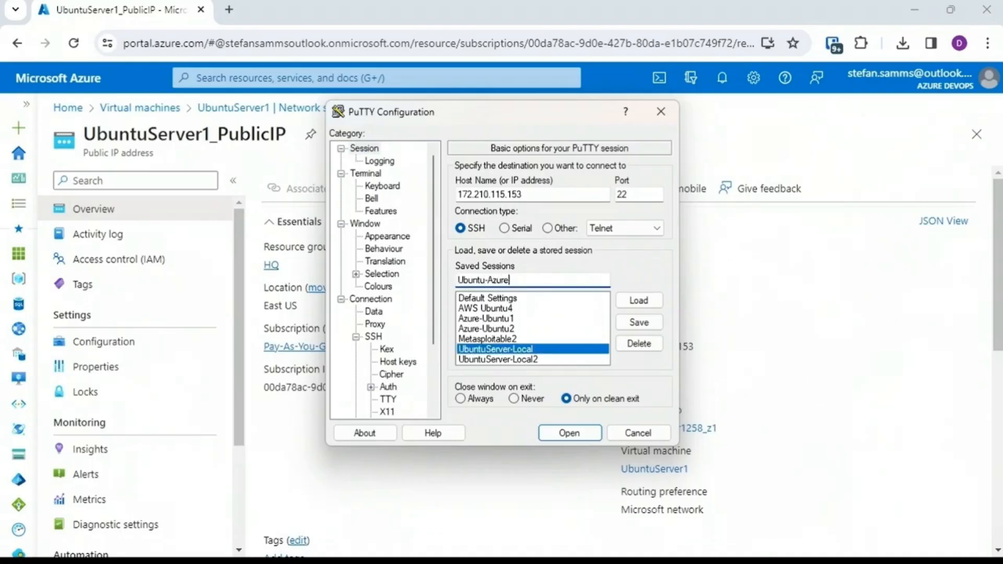
pyautogui.click(638, 322)
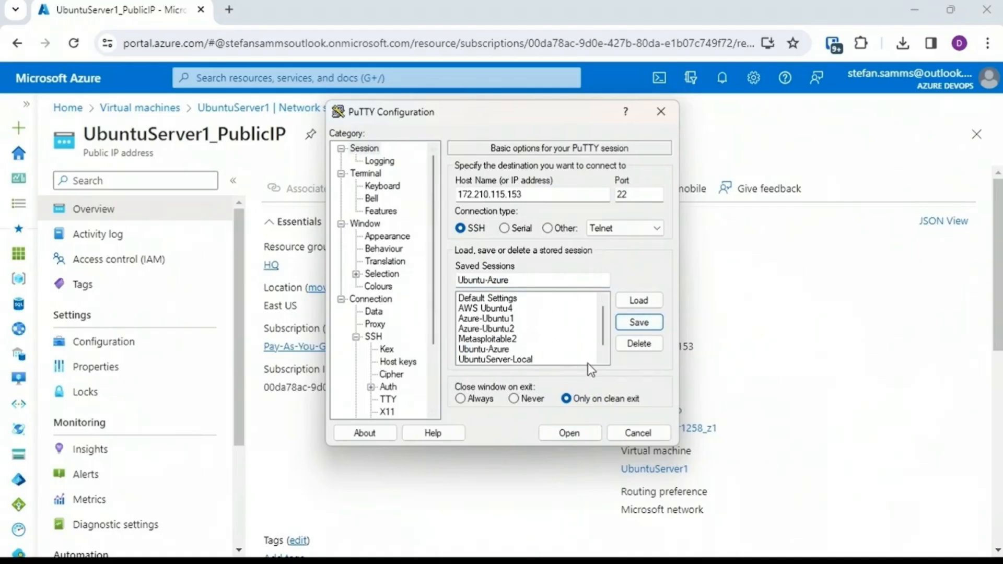
# - Open the SSH connection and log in with the admin username
pyautogui.click(570, 432)
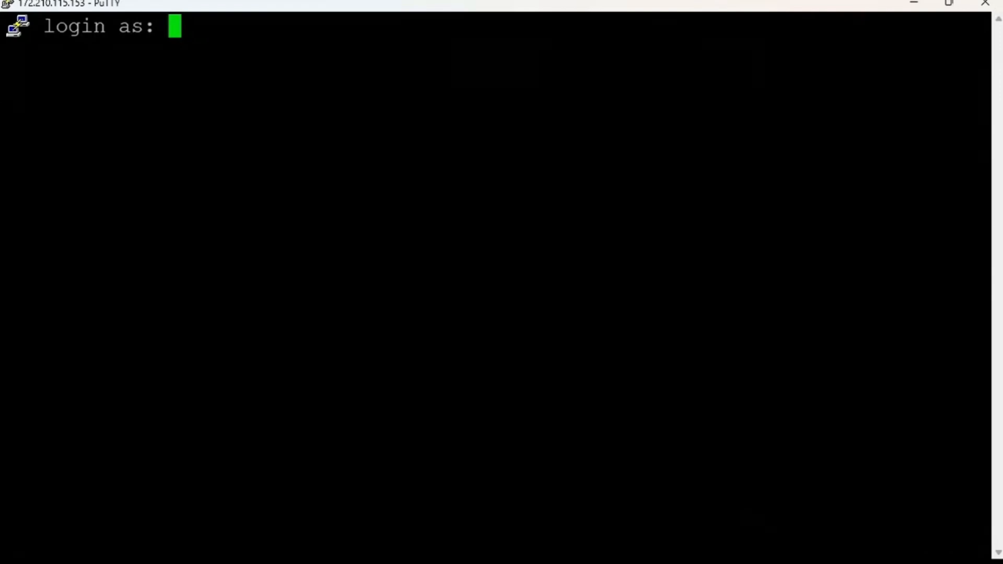
pyautogui.write('cblackwell')
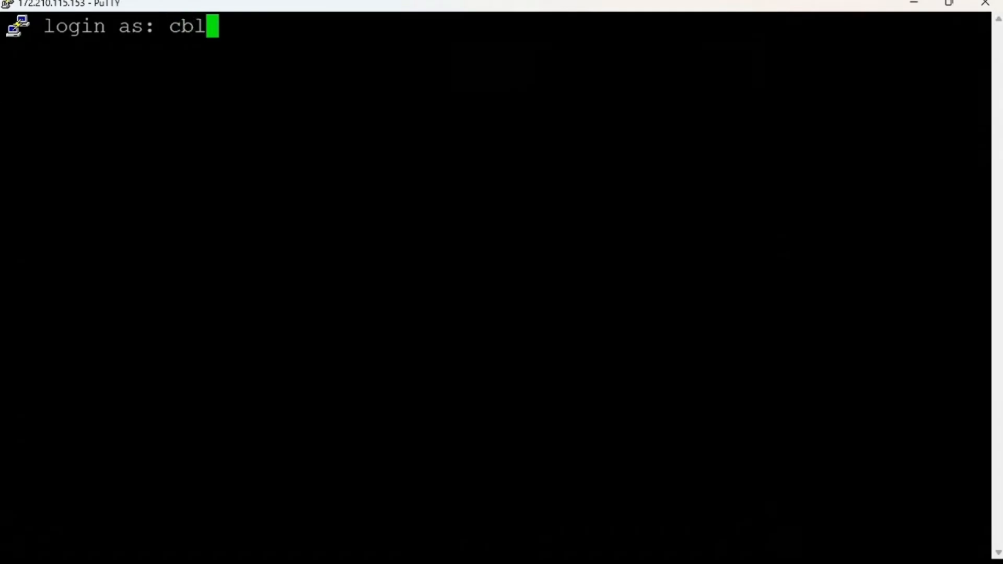
pyautogui.press('Return')
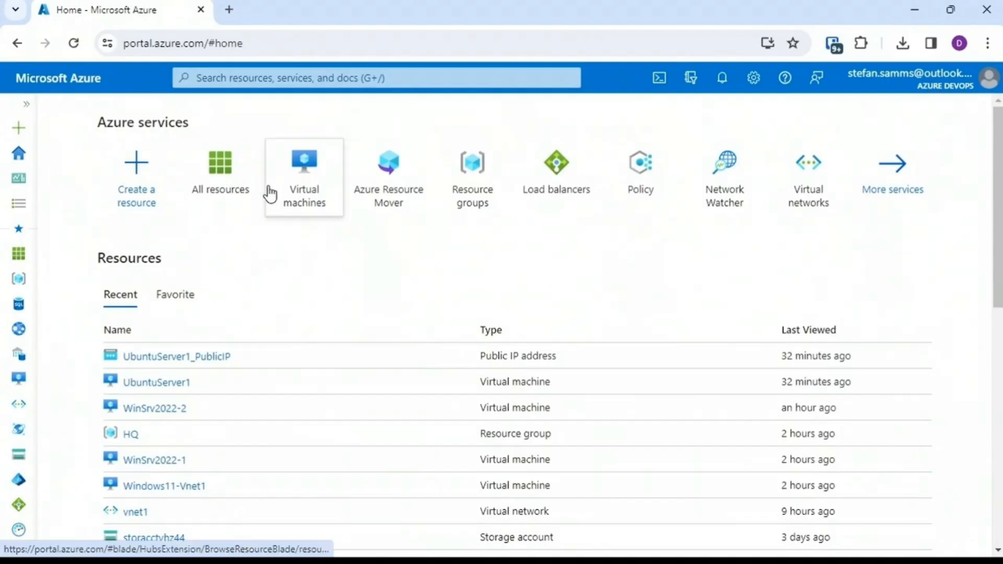
# - Filter All resources to Network Interface and show ubuntuserver1258_z1's IP configurations
pyautogui.click(235, 184)
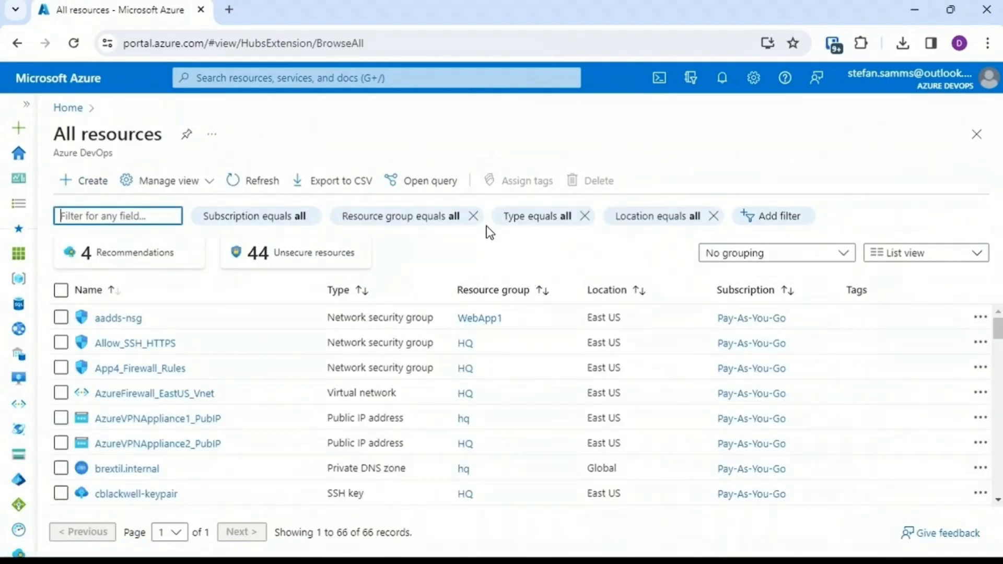
pyautogui.click(533, 217)
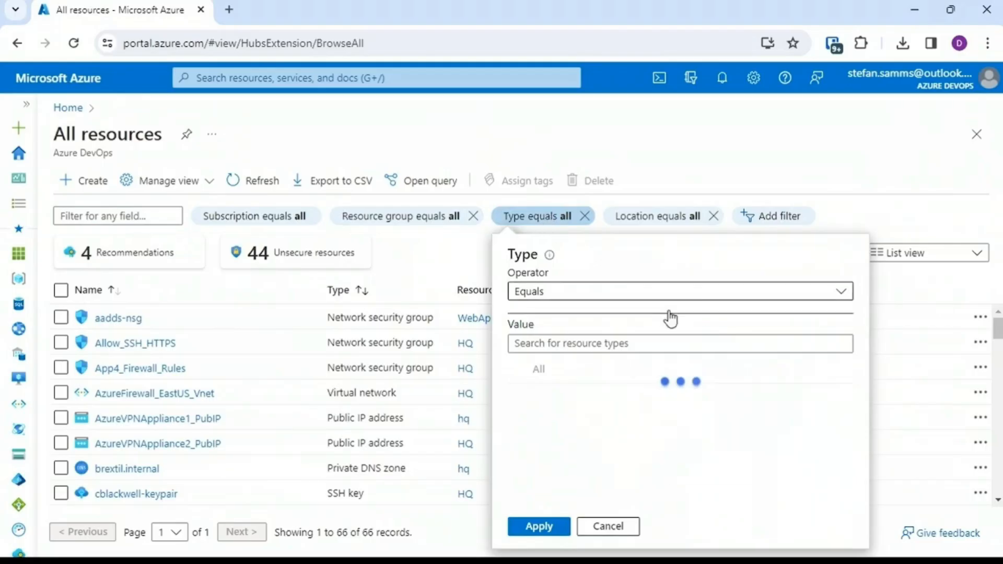
pyautogui.moveTo(846, 387); pyautogui.dragTo(852, 418)
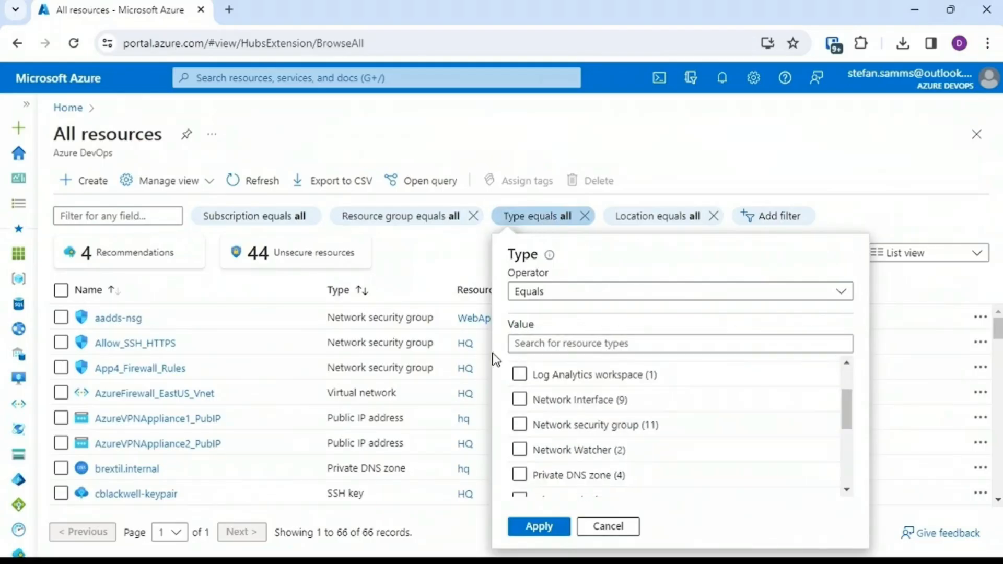
pyautogui.click(519, 400)
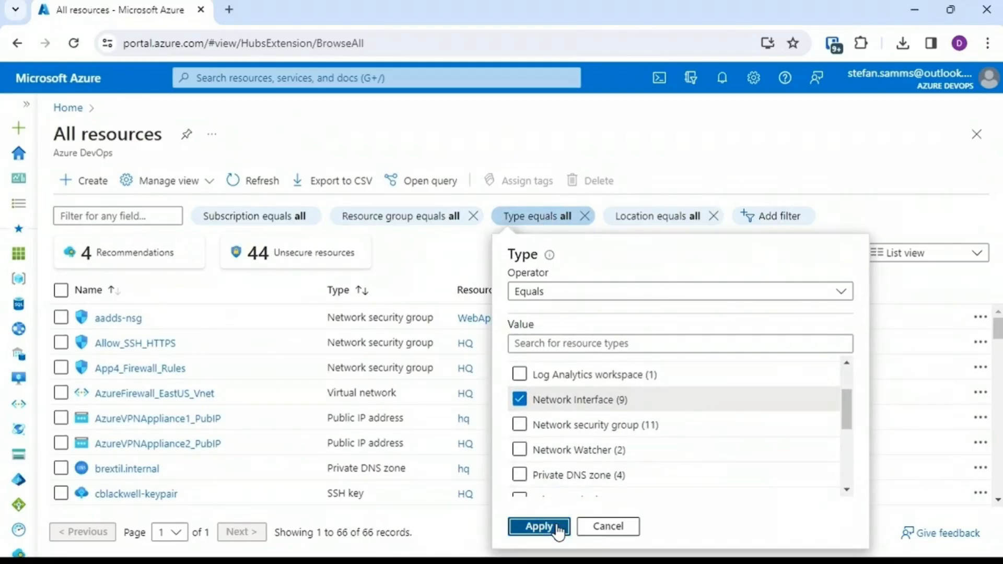
pyautogui.click(553, 526)
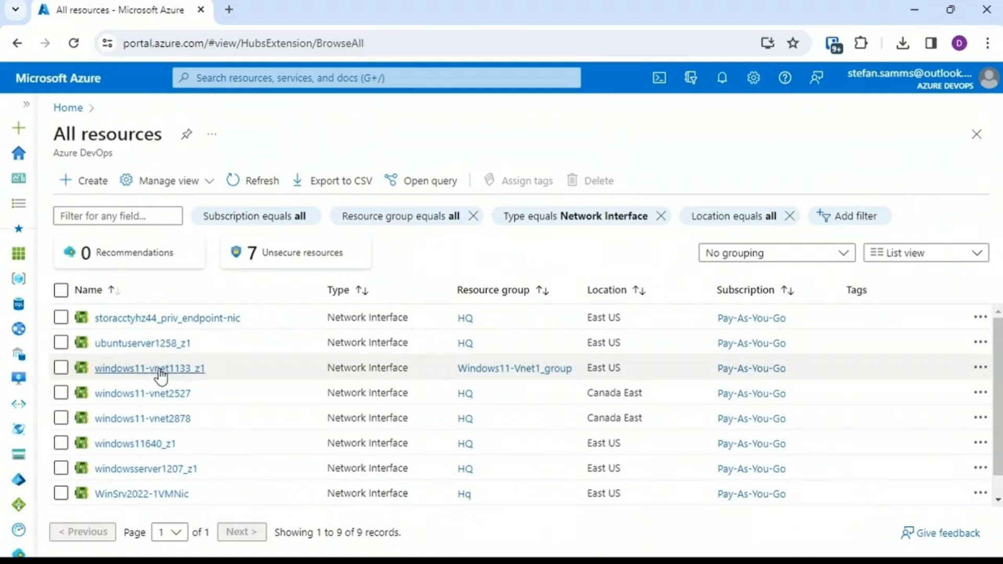
pyautogui.click(173, 350)
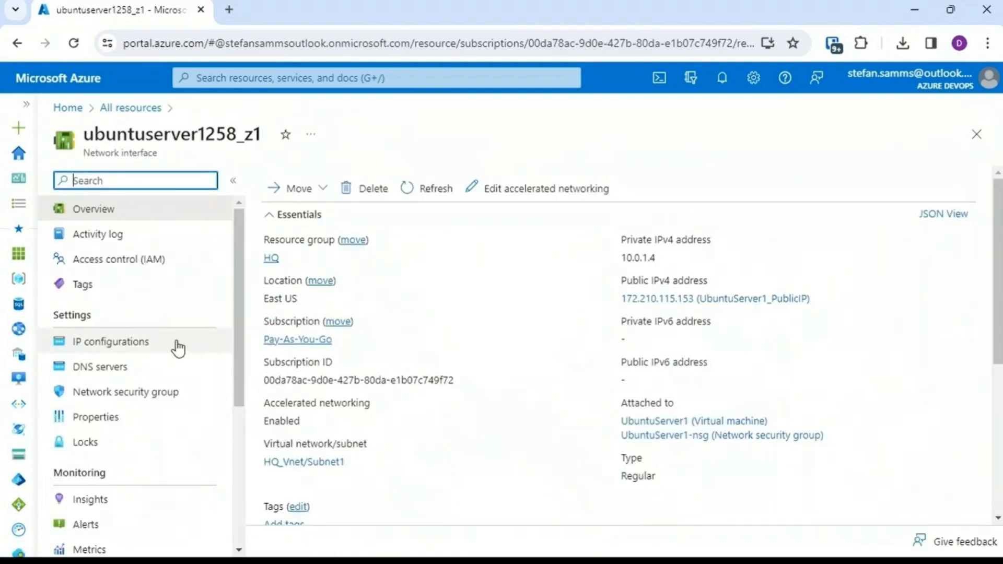
pyautogui.click(161, 342)
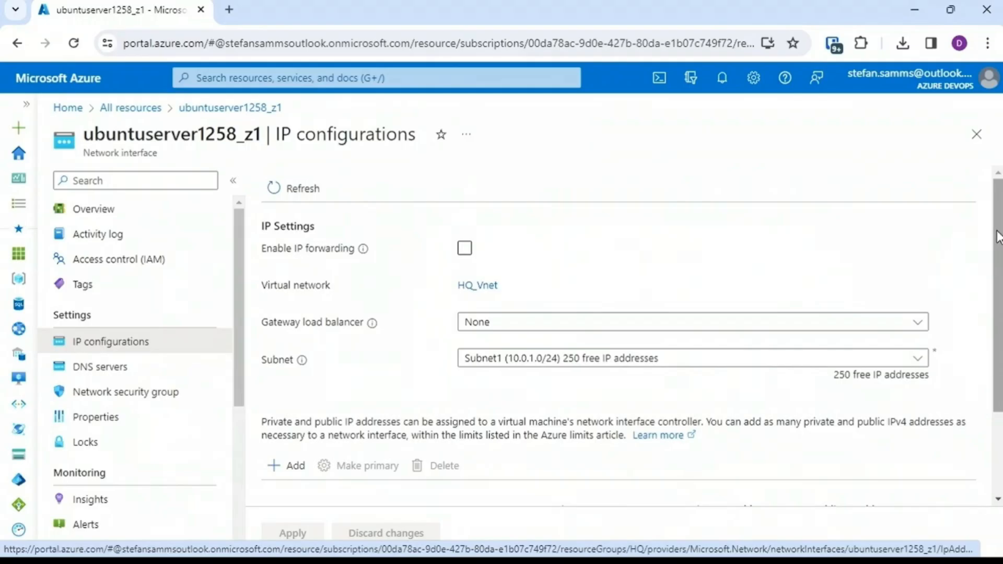
pyautogui.scroll(-1, 998, 238)
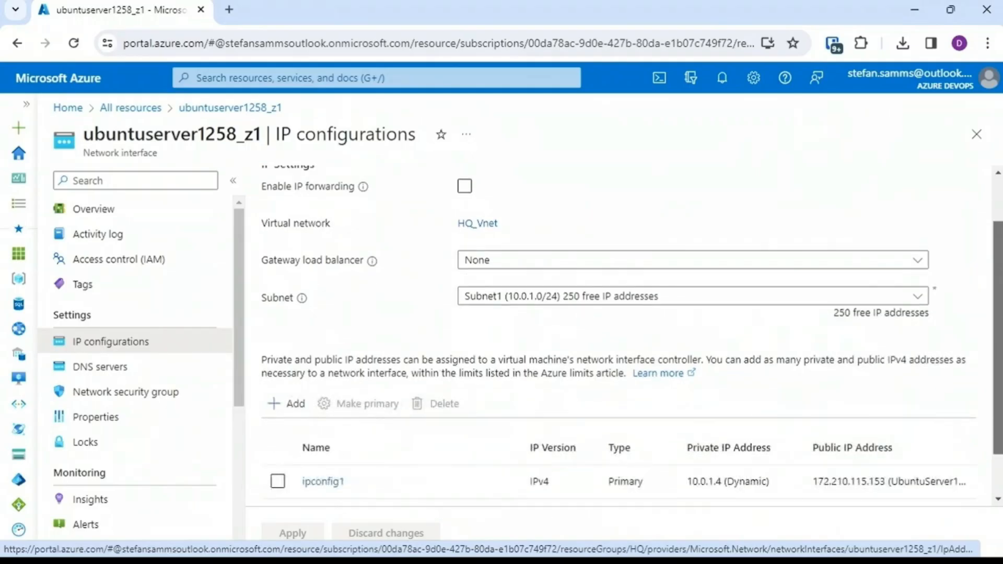
pyautogui.scroll(-1, 998, 261)
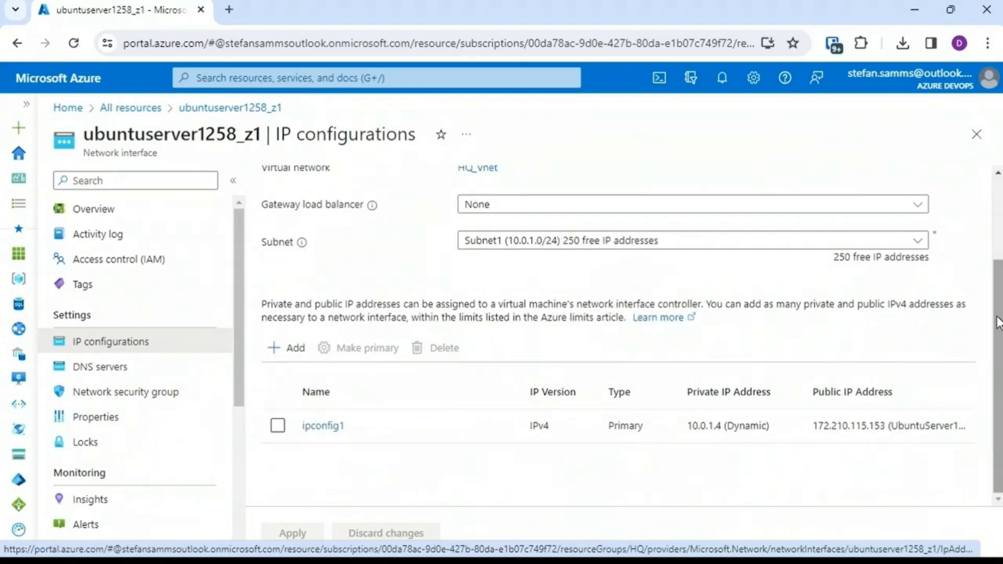
# - Open ubuntuserver1258_z1's ipconfig1 configuration for editing
pyautogui.click(332, 426)
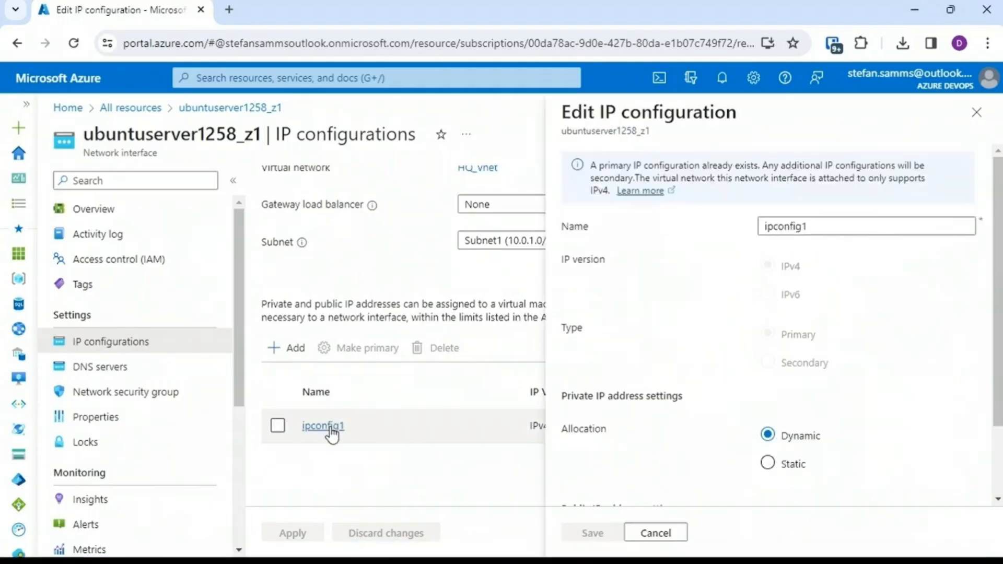
pyautogui.scroll(-2, 989, 434)
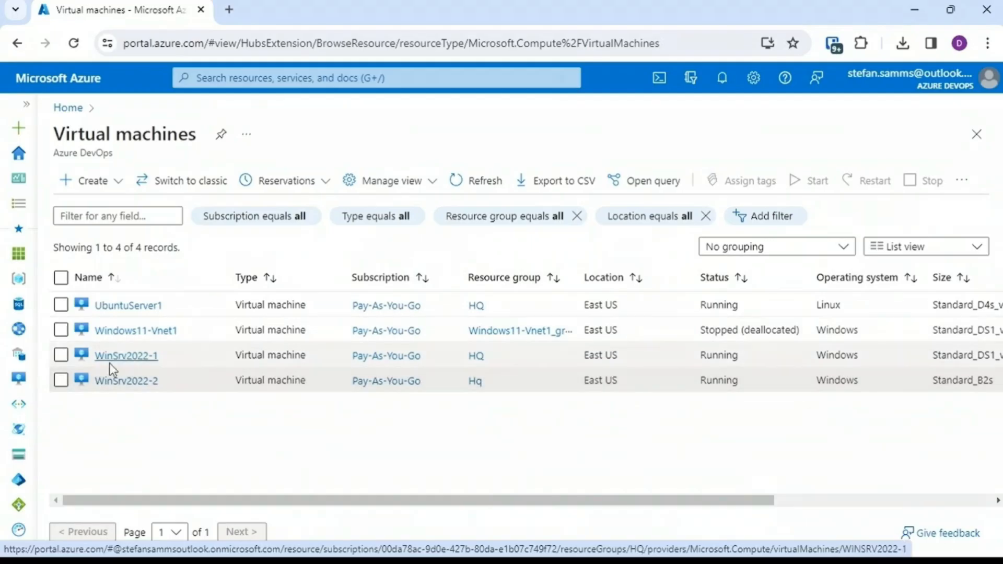
# - Open WinSrv2022-2, check its vnet1/subnet2 network settings, and list its Overview connection options
pyautogui.click(134, 380)
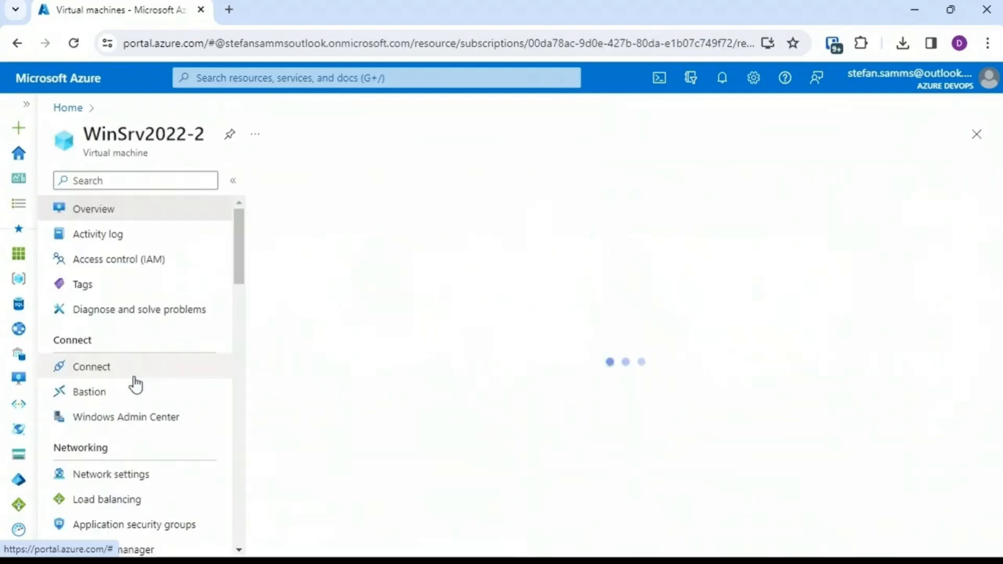
pyautogui.click(152, 477)
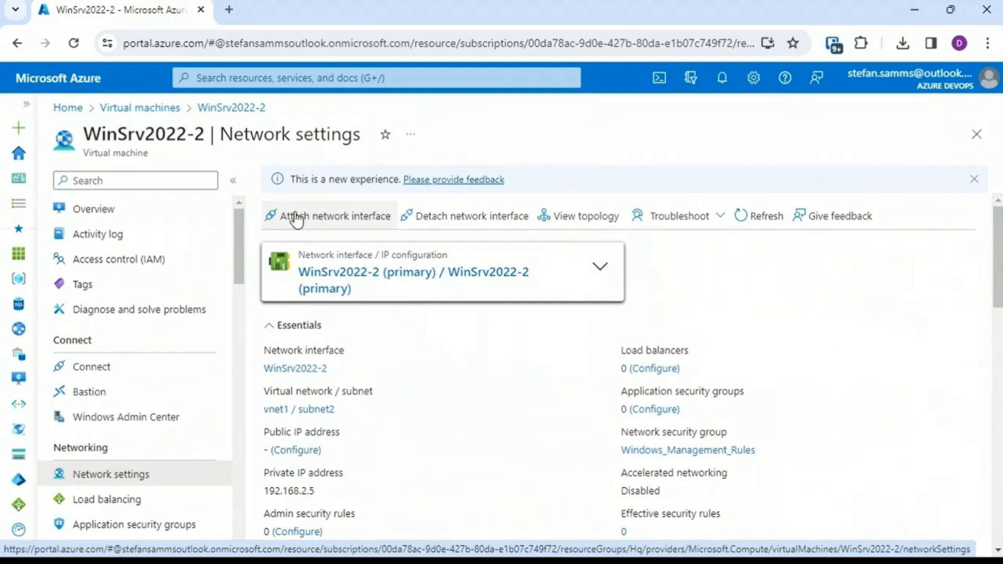
pyautogui.click(123, 212)
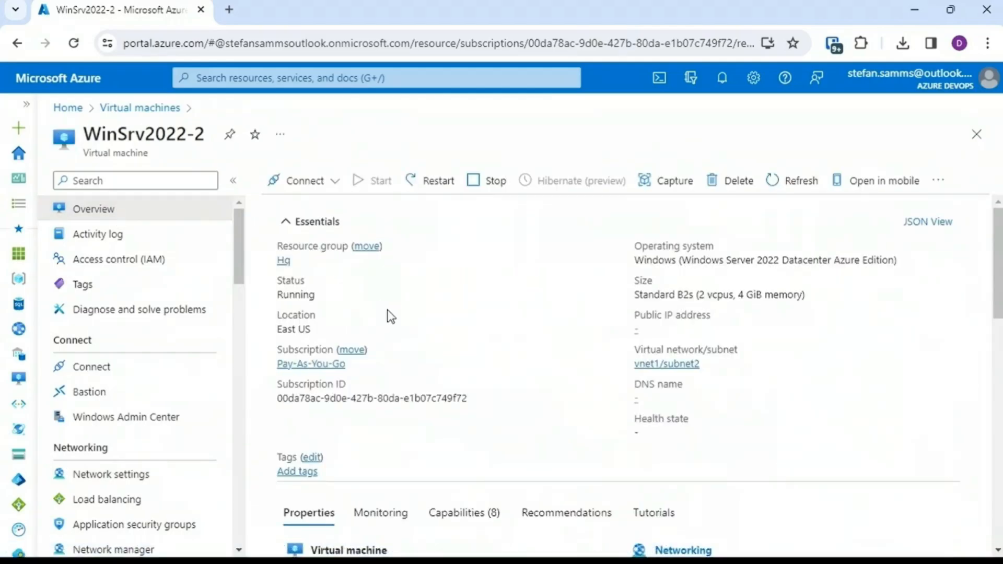
pyautogui.click(332, 185)
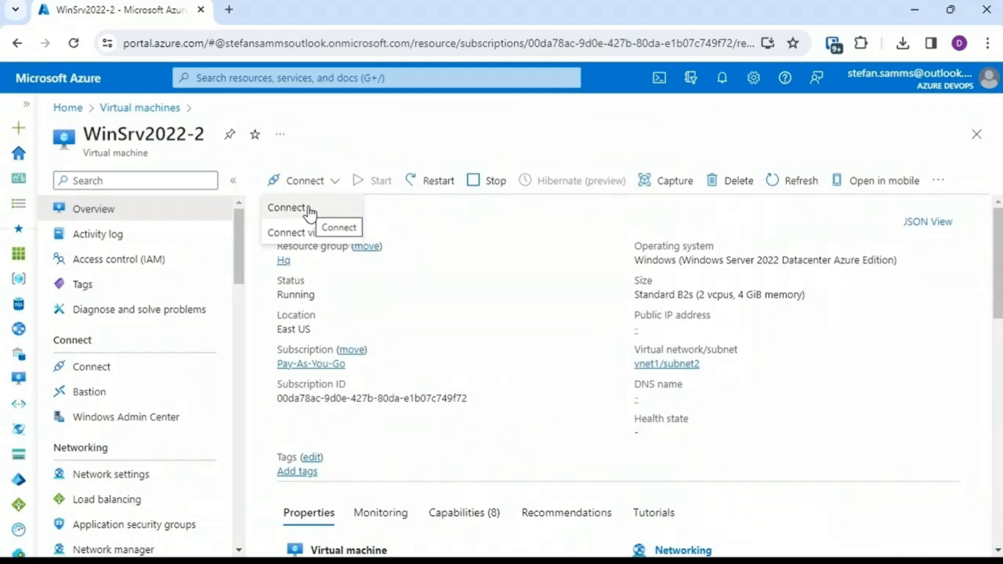
# - Review WinSrv2022-2's standard Connect blade options
pyautogui.click(292, 208)
pyautogui.scroll(-2, 444, 358)
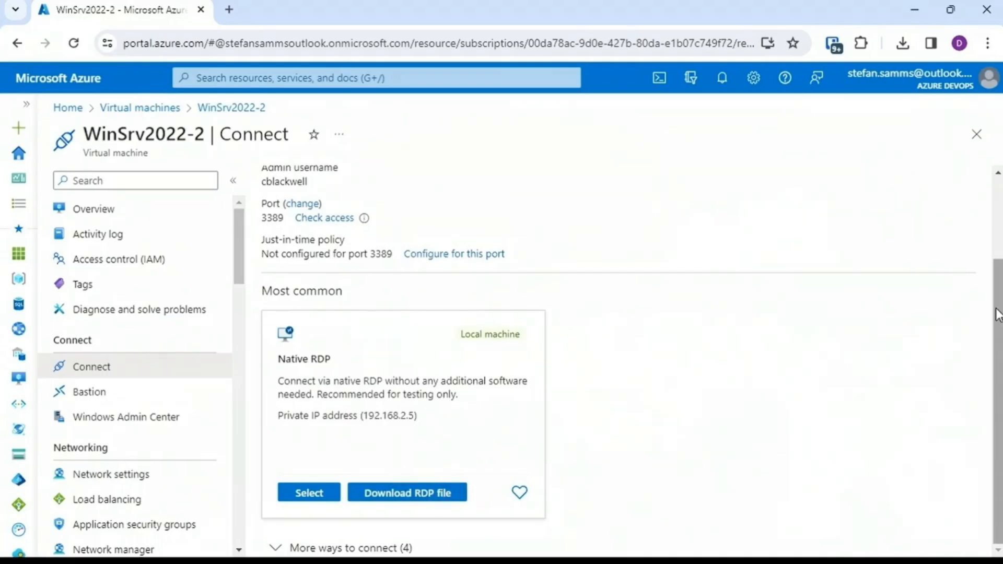
pyautogui.scroll(2, 989, 263)
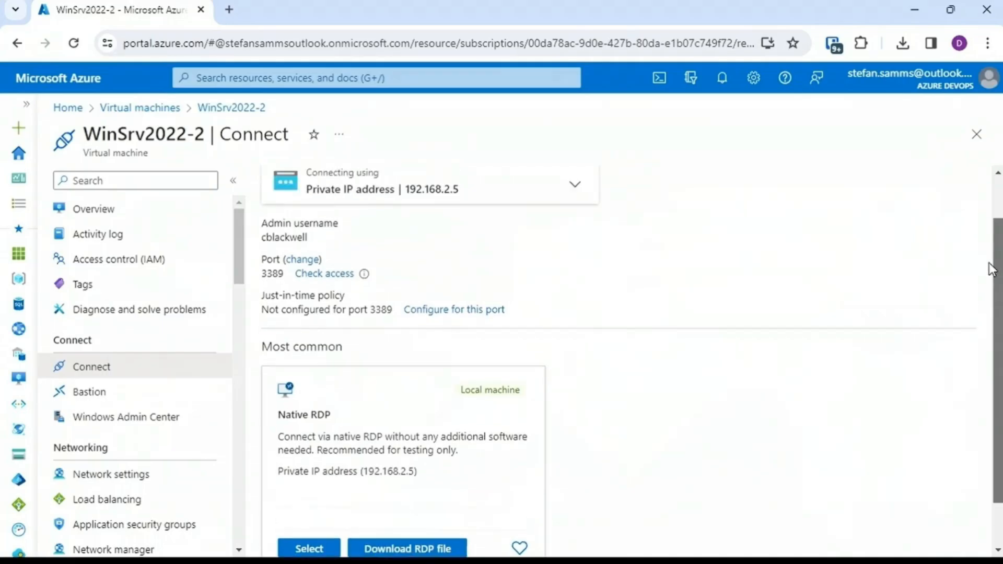
pyautogui.moveTo(403, 253)
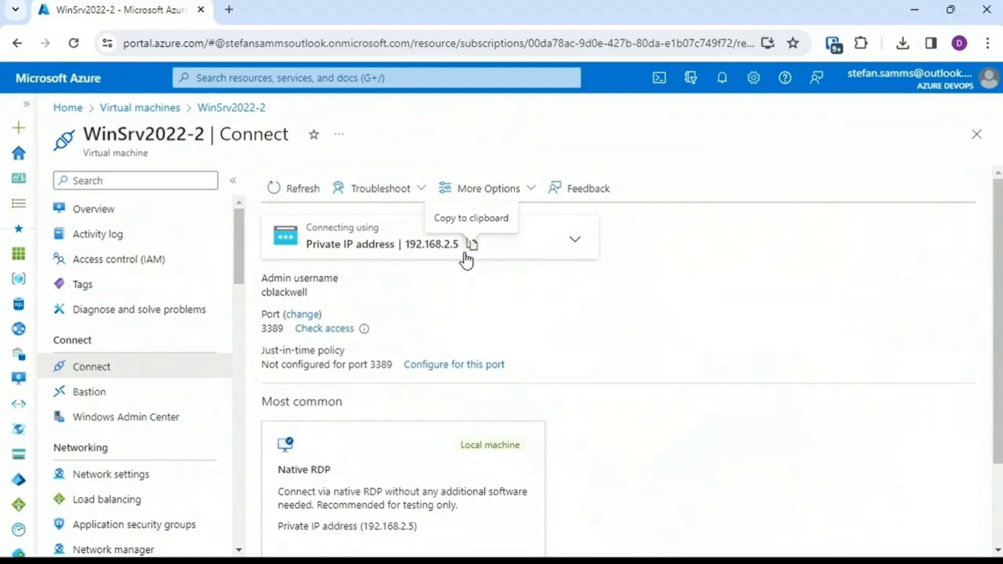
# - From WinSrv2022-2's Overview, choose Connect via Bastion
pyautogui.click(177, 214)
pyautogui.click(330, 189)
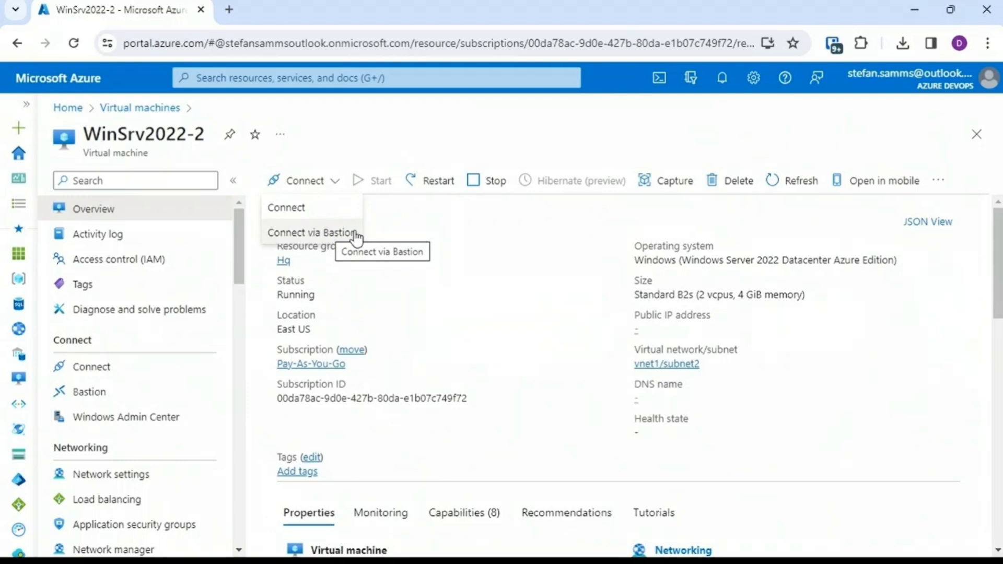
pyautogui.click(330, 234)
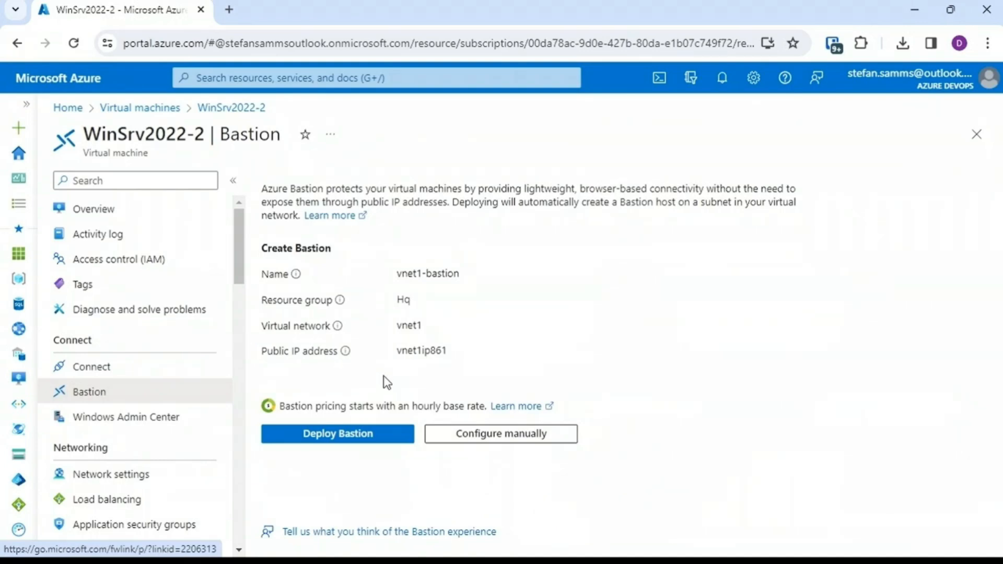
# - Deploy vnet1-bastion, confirm in Notifications that it succeeded, and scroll to the connection form
pyautogui.click(360, 439)
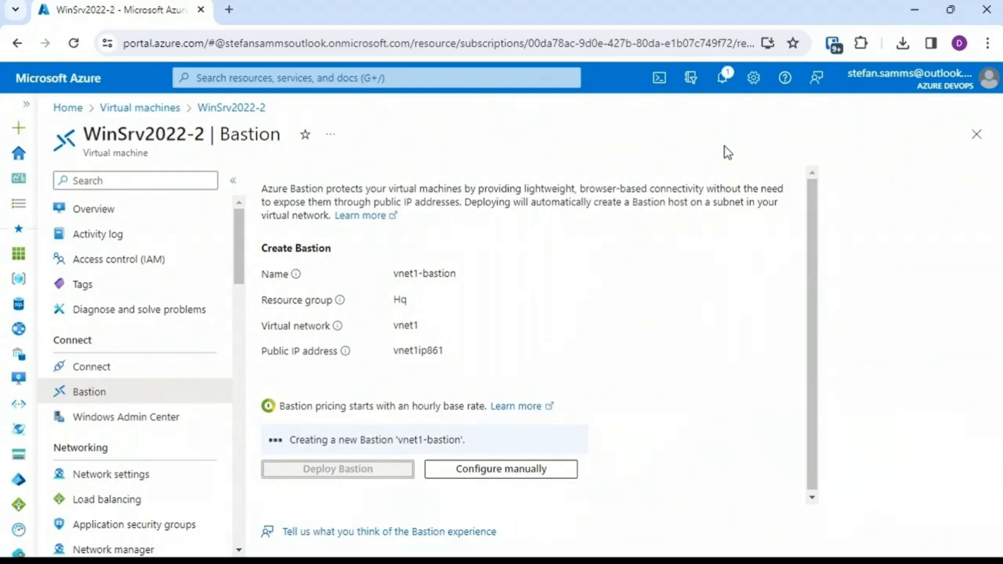
pyautogui.click(728, 85)
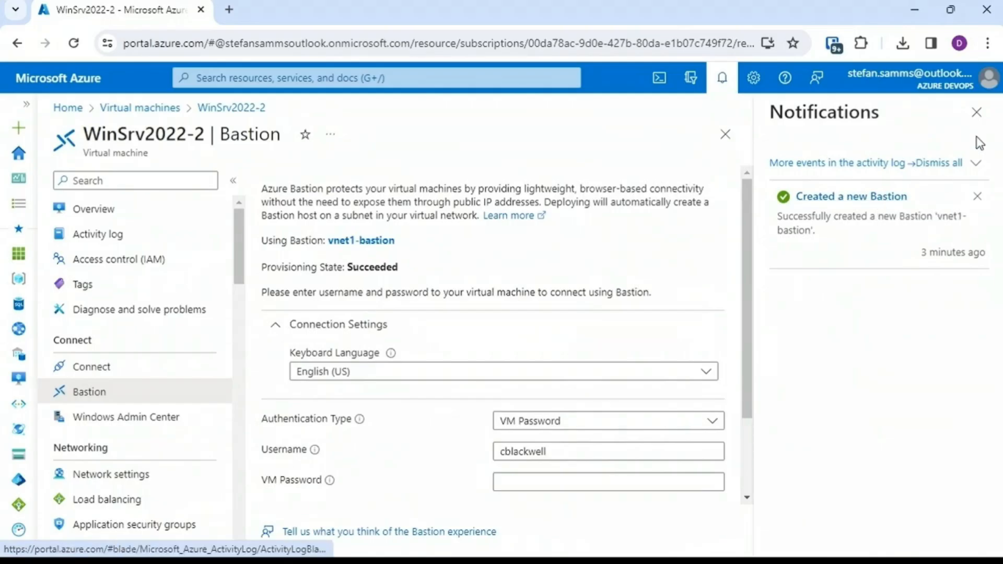
pyautogui.click(977, 112)
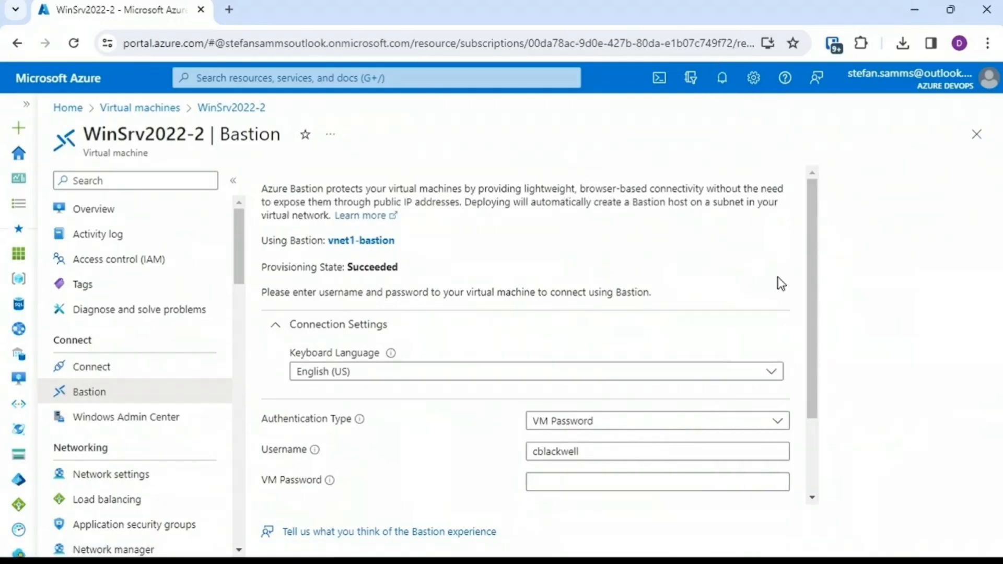
pyautogui.moveTo(809, 233); pyautogui.dragTo(812, 321)
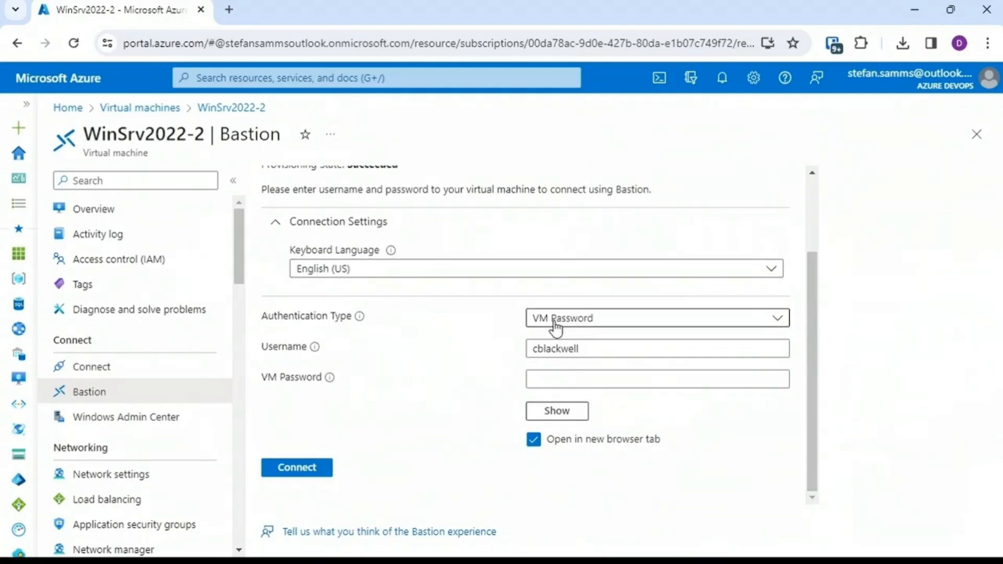
# - Set the Bastion Authentication Type to VM Password instead of Azure Key Vault
pyautogui.click(591, 317)
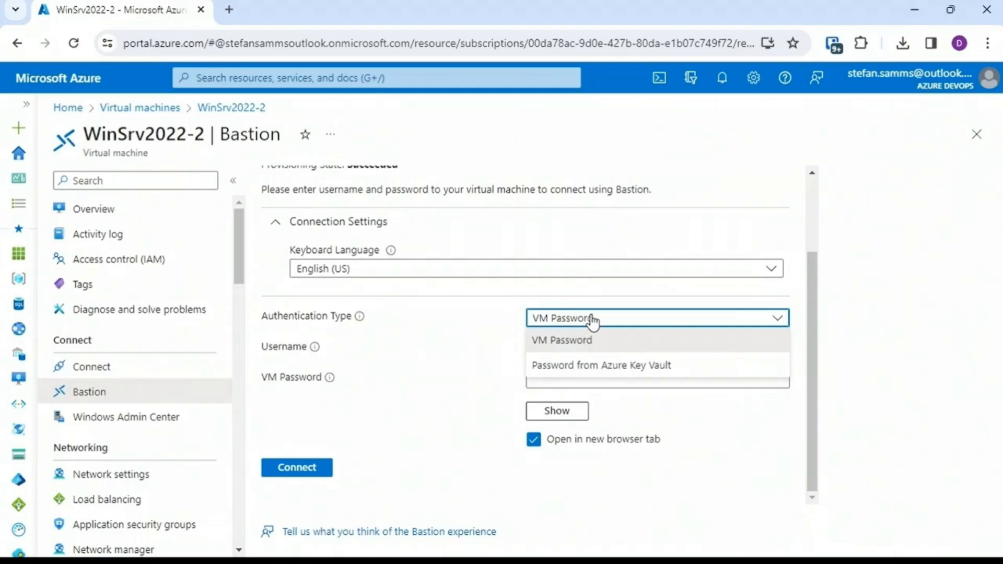
pyautogui.click(578, 366)
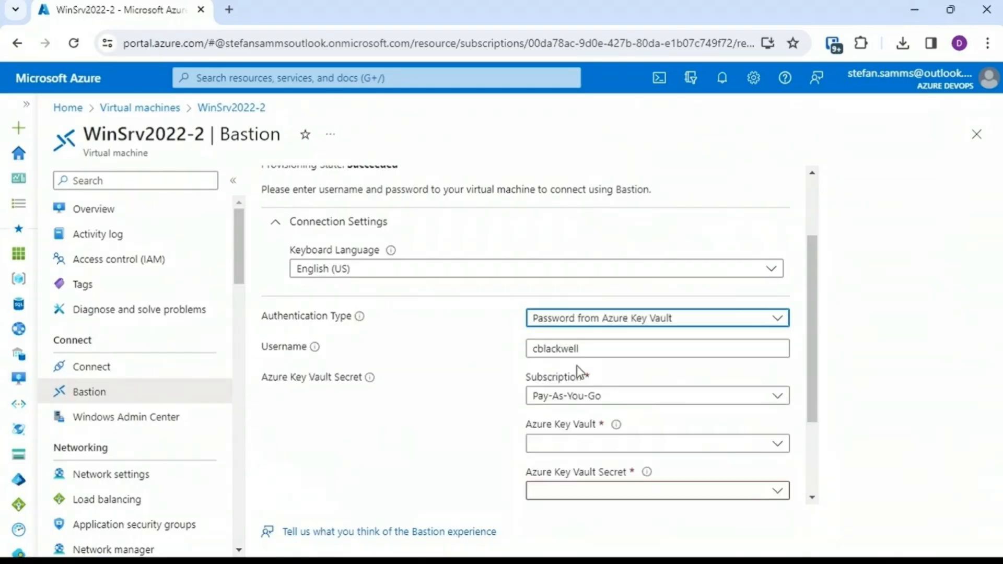
pyautogui.click(686, 318)
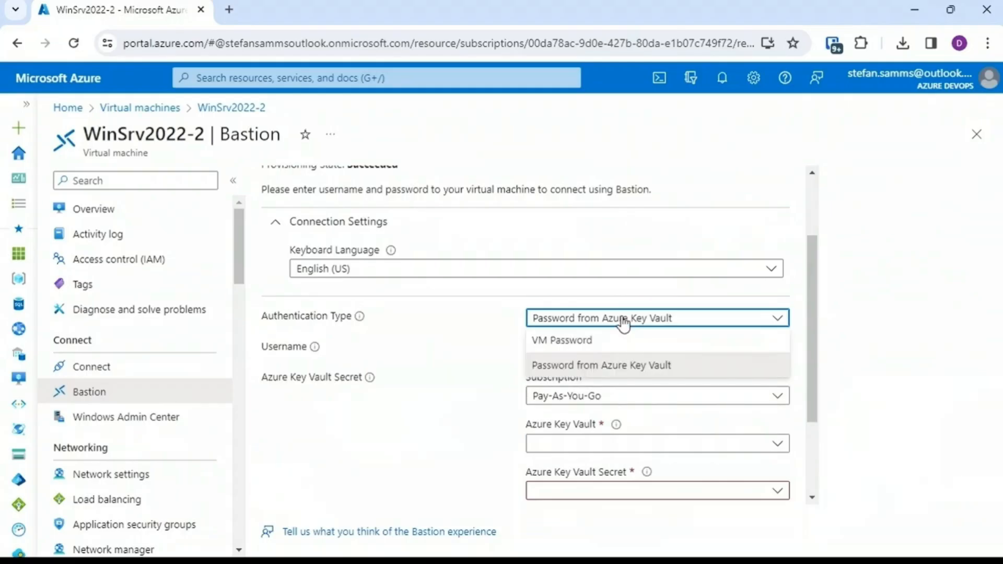
pyautogui.click(608, 345)
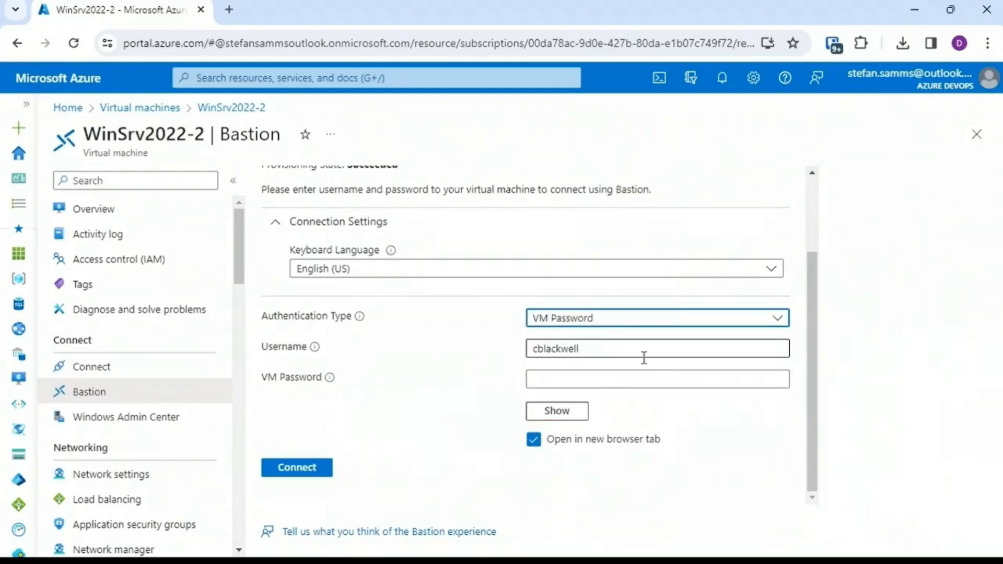
# - Enter the VM username and paste the VM password, then connect in a new browser tab
pyautogui.click(621, 347)
pyautogui.moveTo(624, 347); pyautogui.dragTo(504, 354)
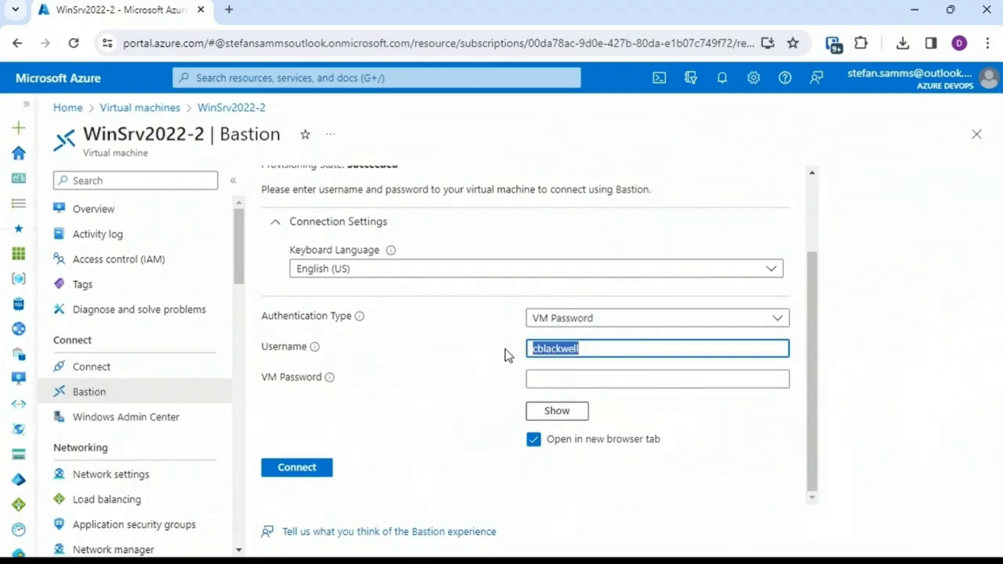
pyautogui.click(609, 374)
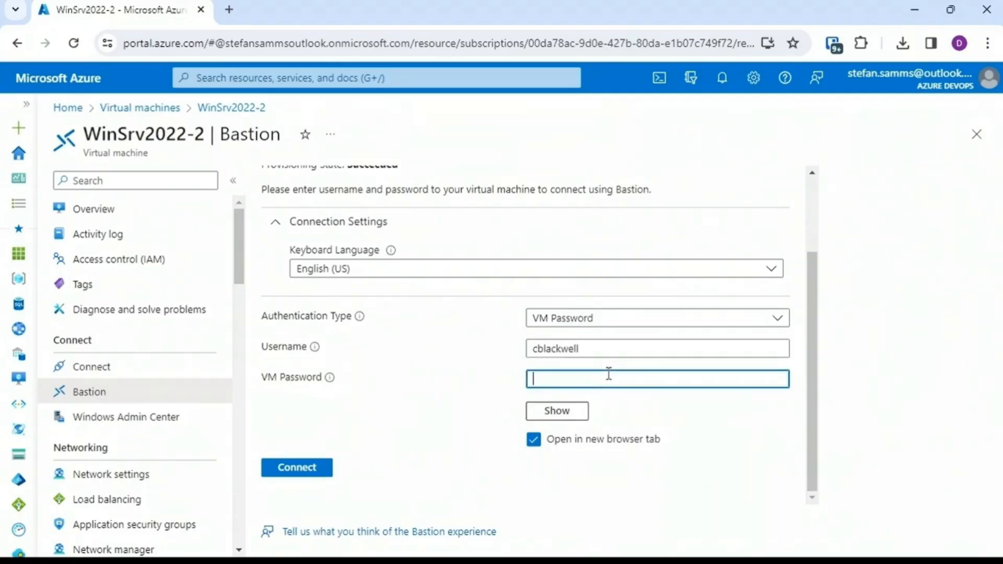
pyautogui.write('P')
pyautogui.hotkey('ctrl', 'v')
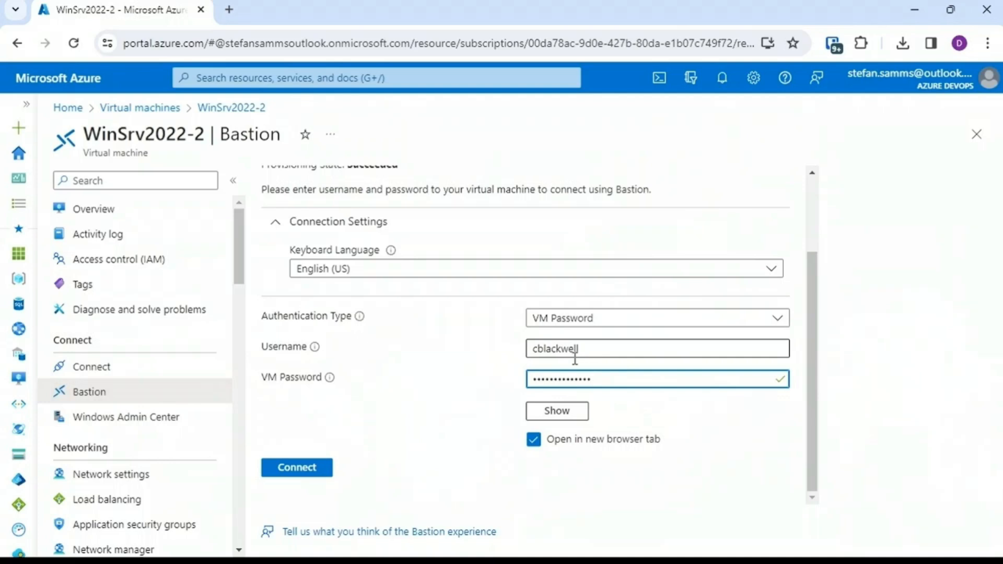
pyautogui.moveTo(237, 249); pyautogui.dragTo(259, 506)
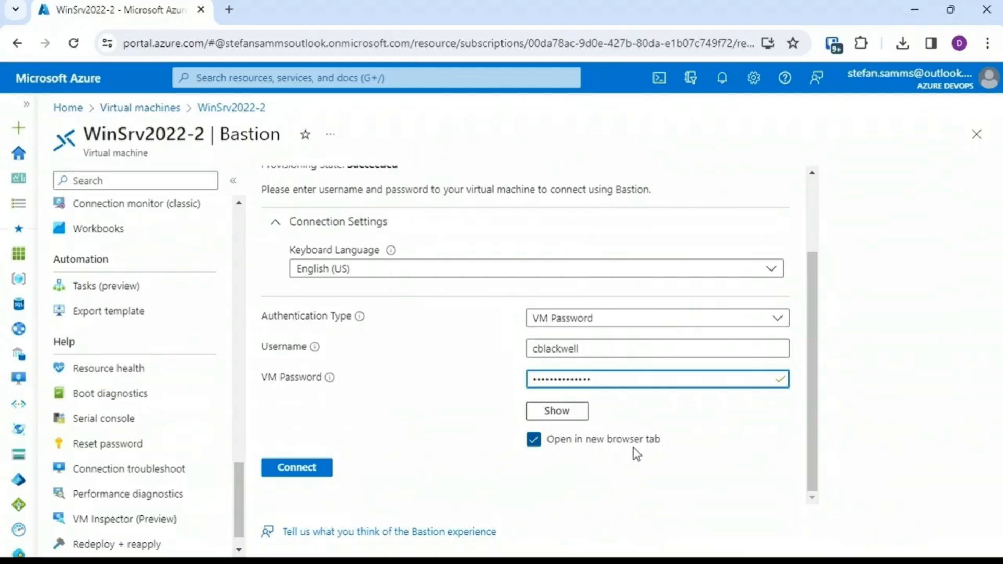
pyautogui.click(302, 469)
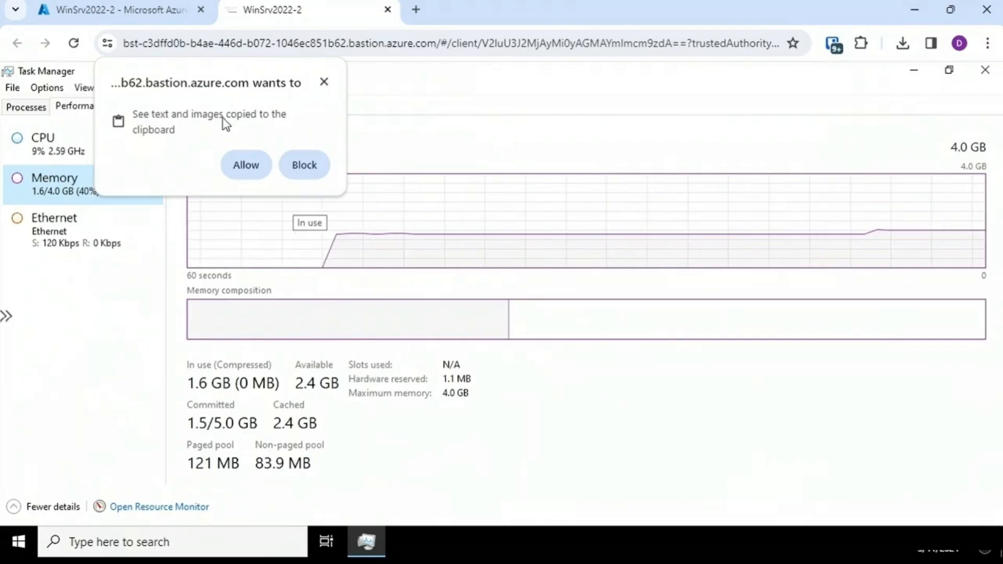
# - Allow clipboard sharing, close Task Manager, and copy 'My dog has fleas.' into the Bastion clipboard panel
pyautogui.click(250, 166)
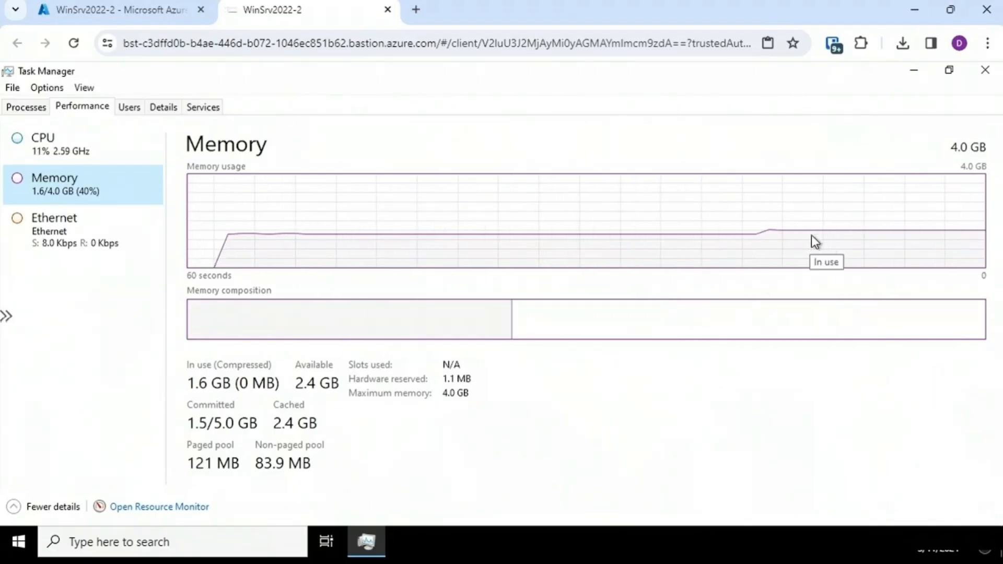
pyautogui.click(985, 71)
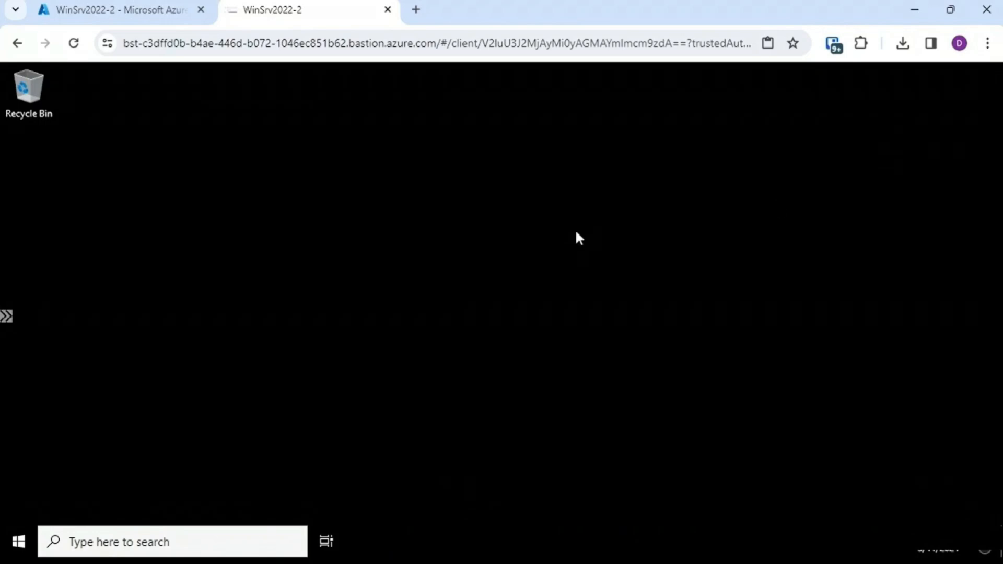
pyautogui.click(20, 543)
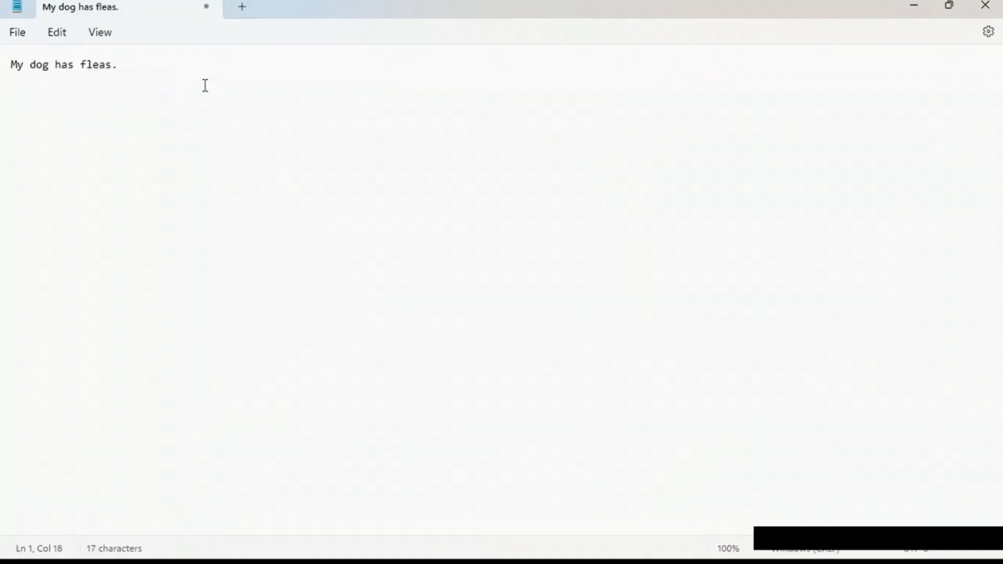
pyautogui.moveTo(123, 65); pyautogui.dragTo(3, 86)
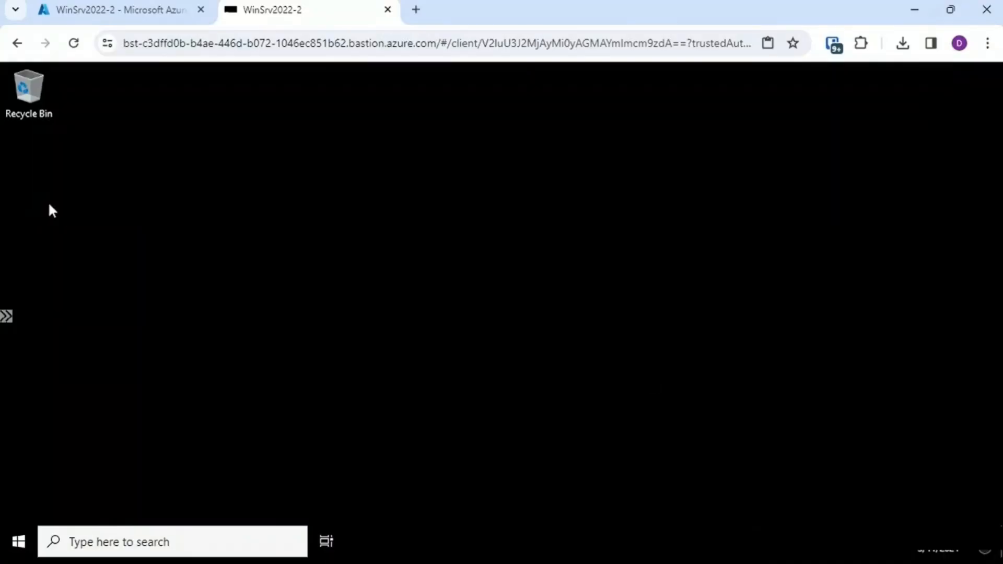
pyautogui.click(8, 317)
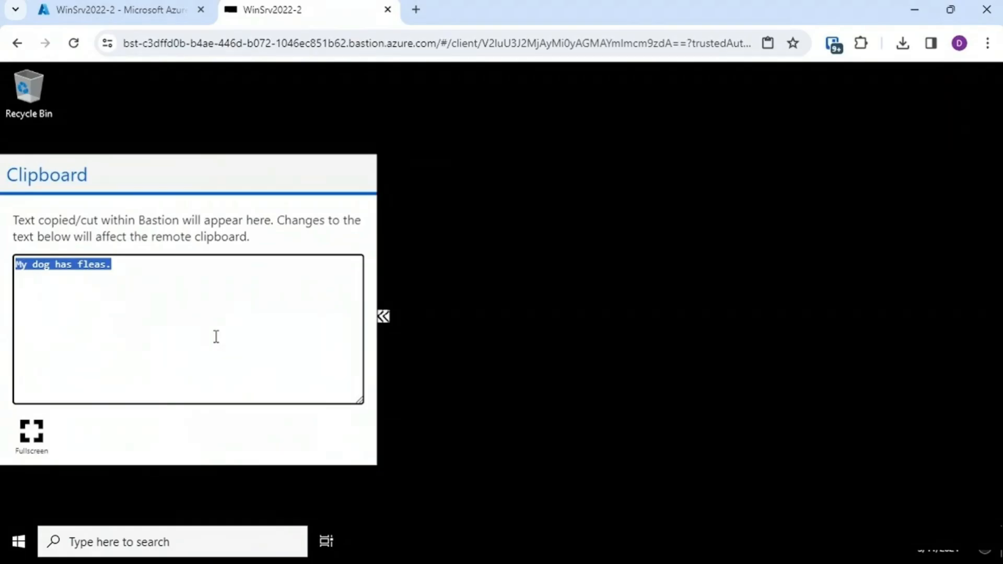
pyautogui.click(164, 7)
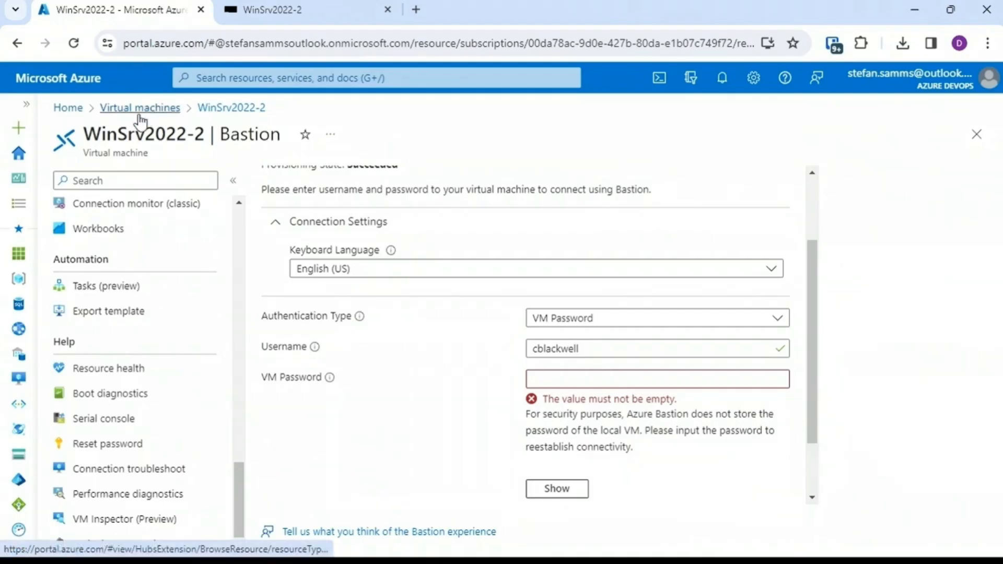
# - Filter All resources for 'bastion' and open vnet1-bastion
pyautogui.click(19, 255)
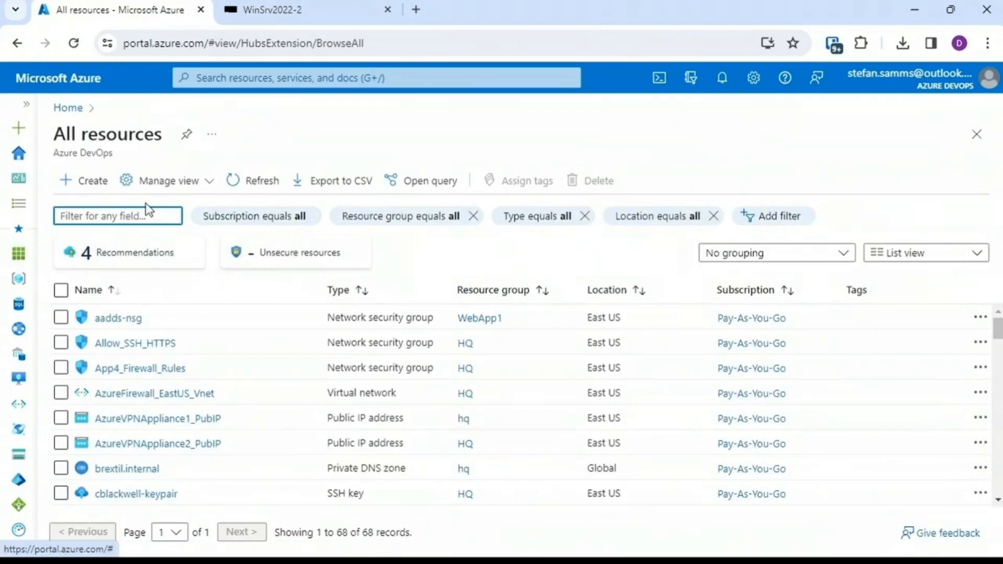
pyautogui.write('bast')
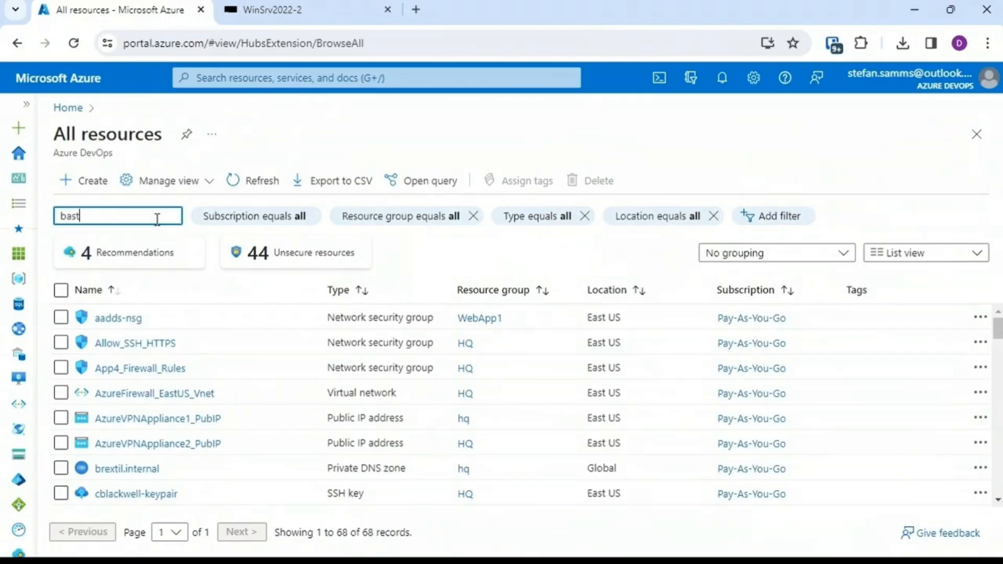
pyautogui.write('ion')
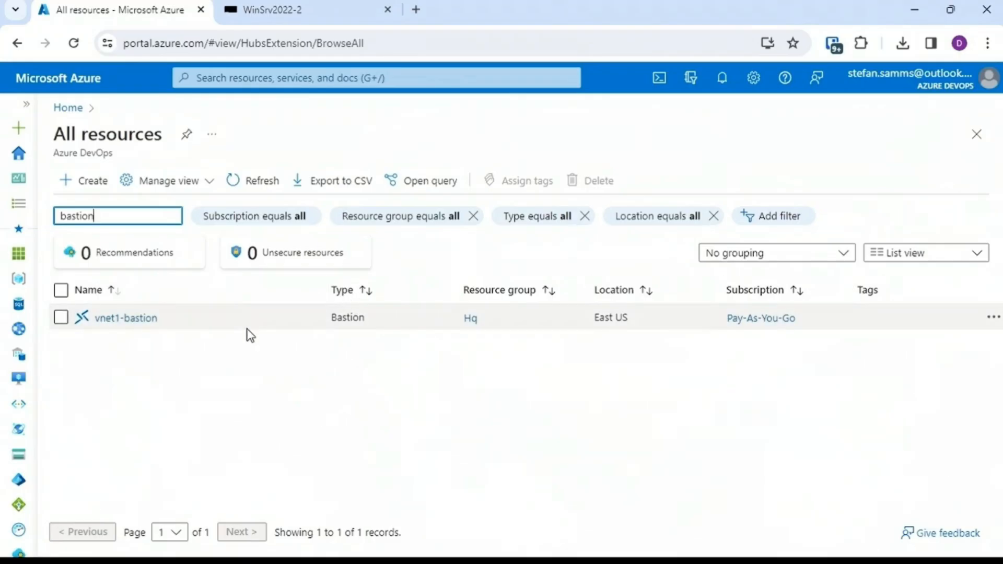
pyautogui.click(145, 317)
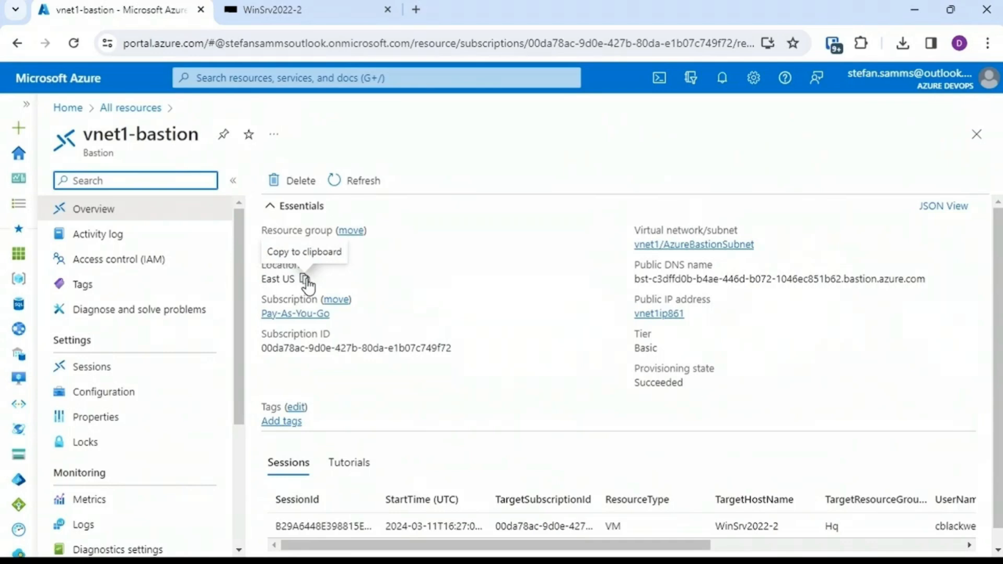
# - Review vnet1-bastion's active RDP session and Basic-tier configuration, then go to Virtual machines
pyautogui.click(123, 365)
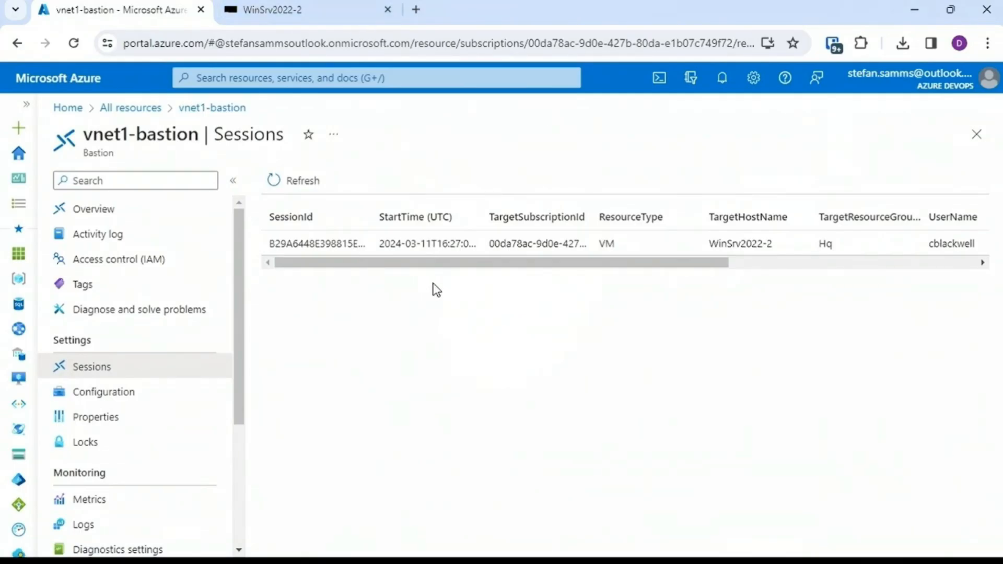
pyautogui.moveTo(600, 269); pyautogui.dragTo(877, 251)
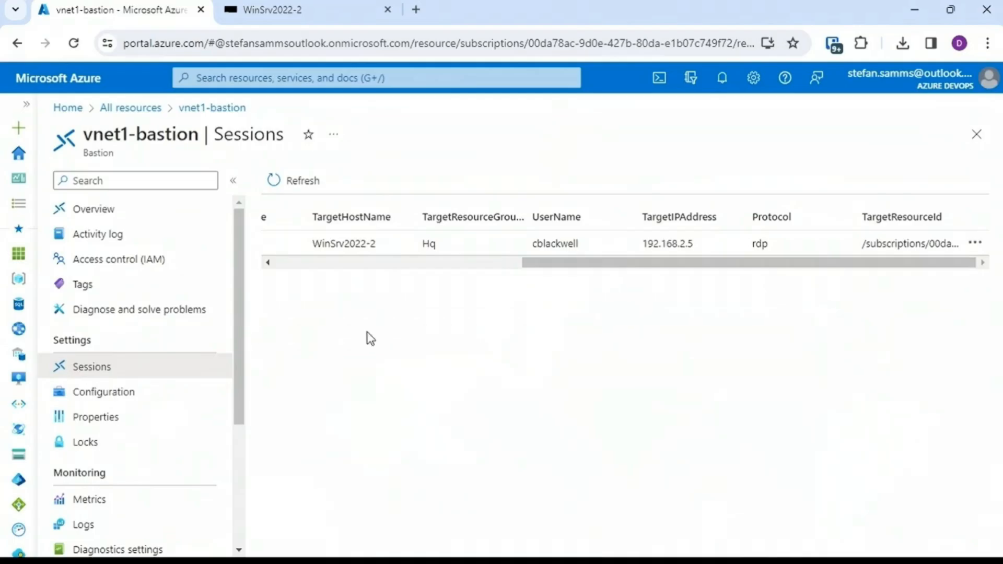
pyautogui.click(128, 393)
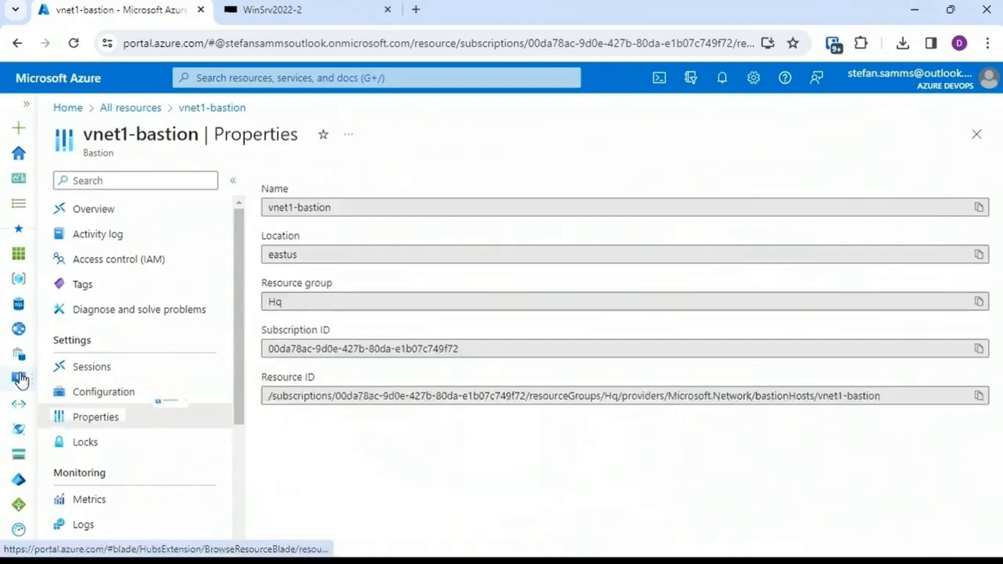
pyautogui.click(20, 380)
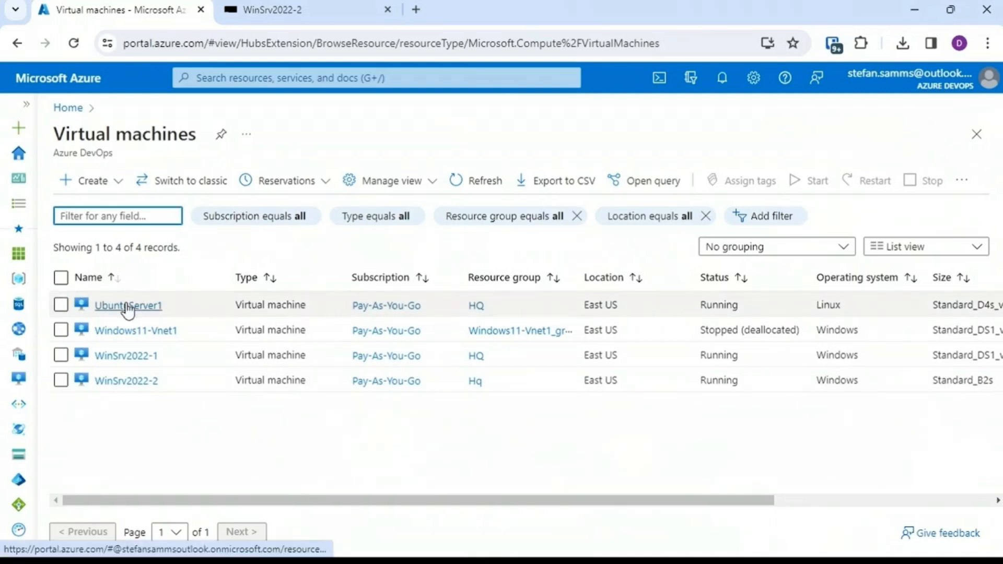
# - Check UbuntuServer1's Bastion page (HQ_Vnet-bastion) and its HQ_Vnet/Subnet1 network settings
pyautogui.click(150, 308)
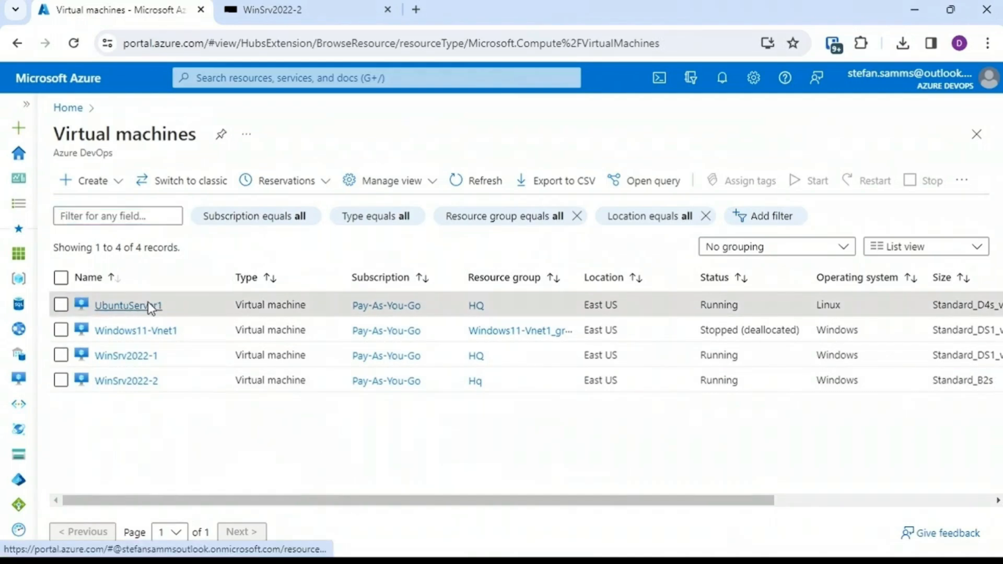
pyautogui.click(336, 182)
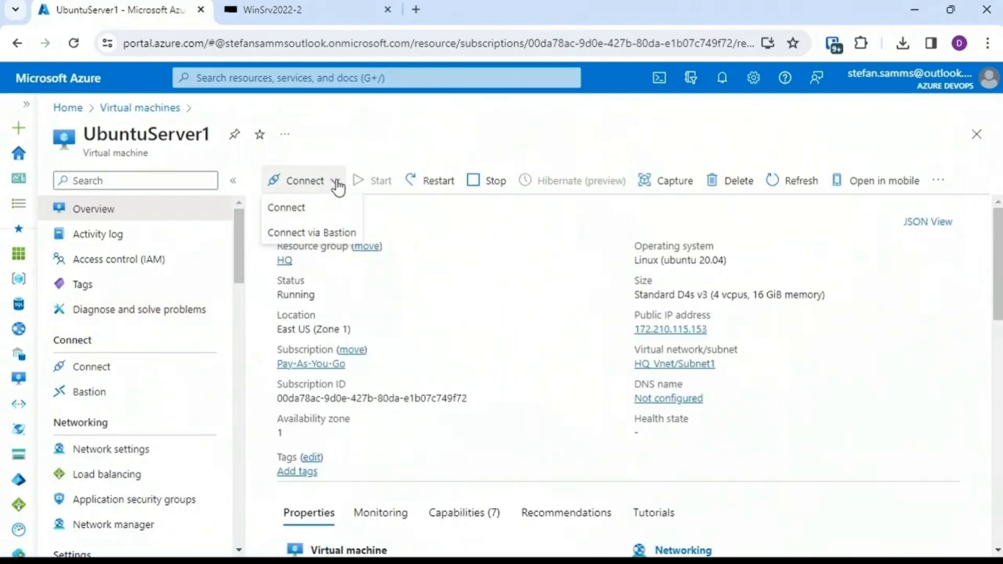
pyautogui.click(313, 232)
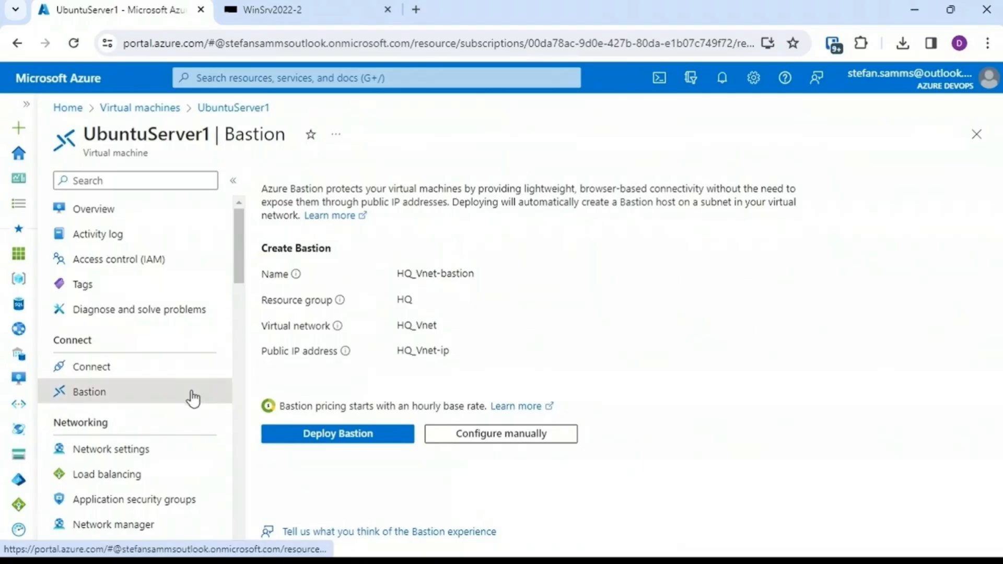
pyautogui.click(192, 455)
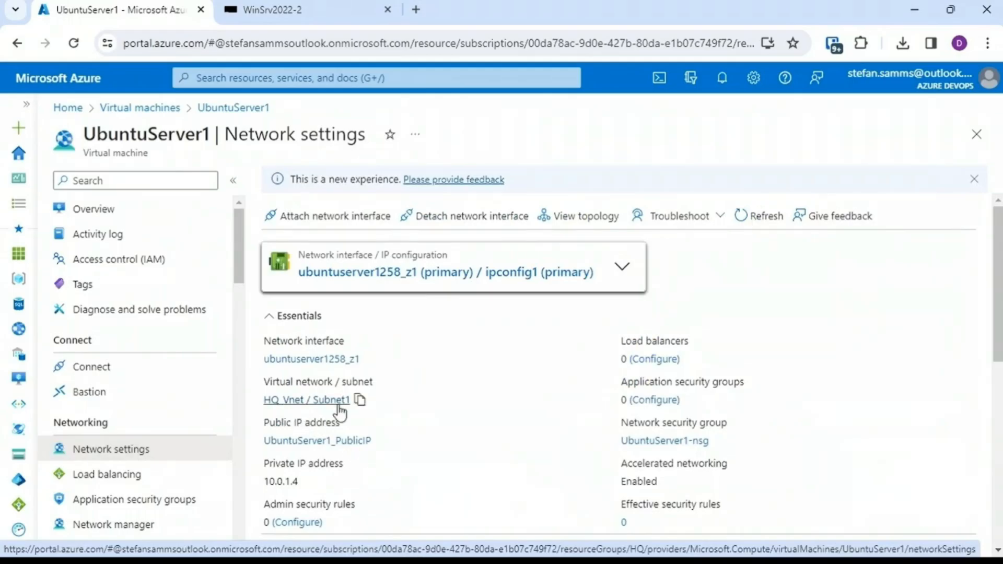
# - Open WinSrv2022-2's network settings on vnet1/subnet2 for comparison
pyautogui.click(178, 109)
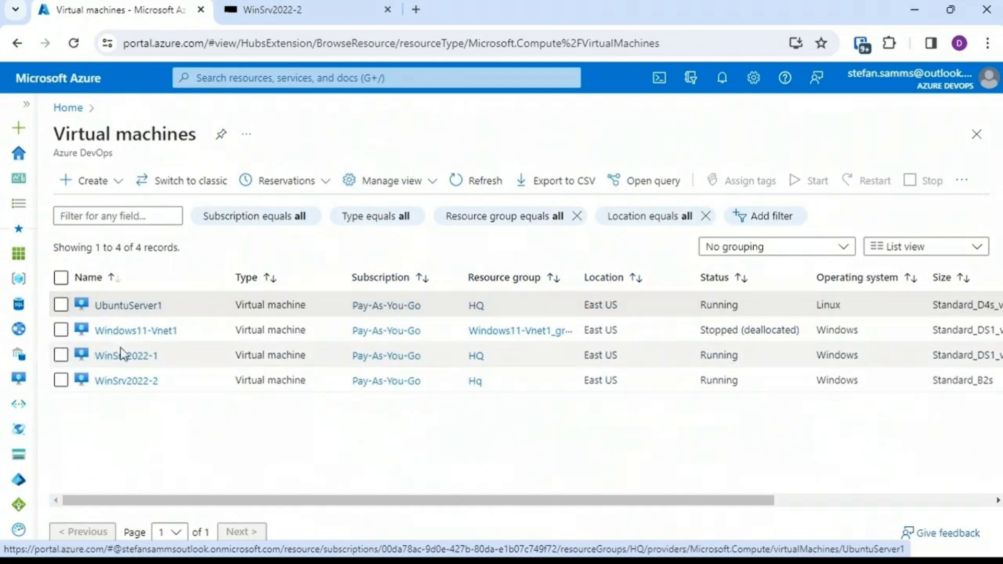
pyautogui.click(137, 383)
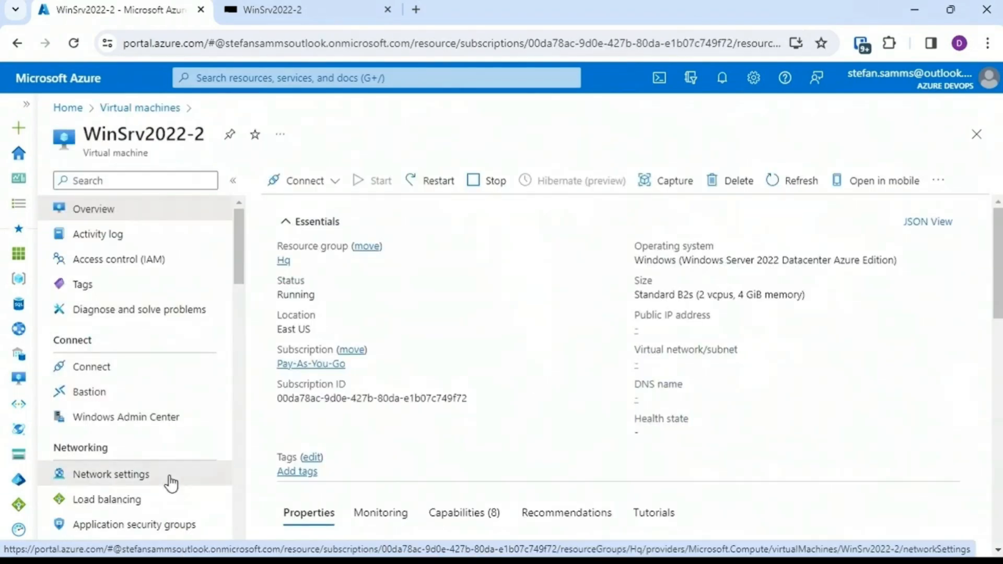
pyautogui.click(168, 477)
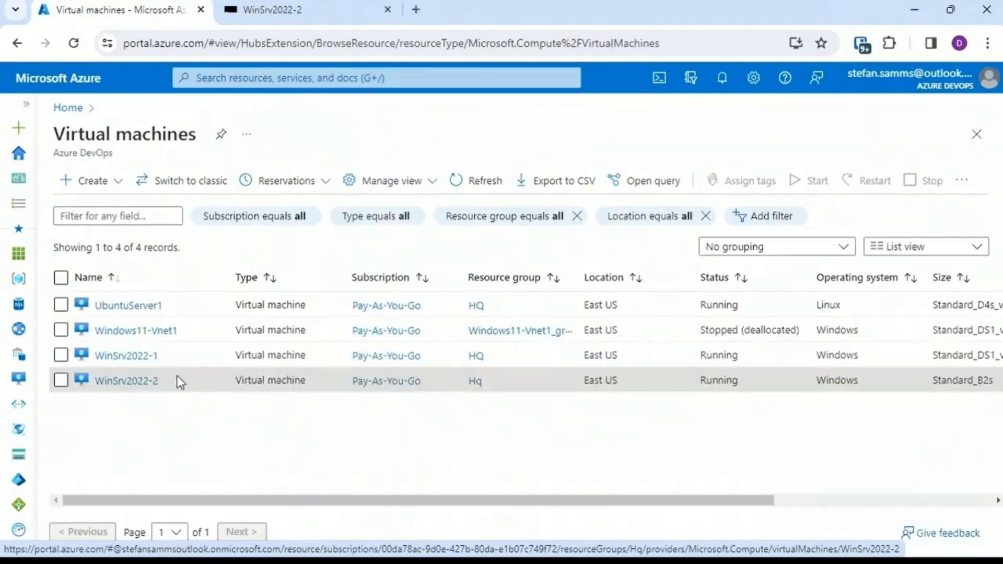
# - Check WinSrv2022-1's network settings and return to its Overview
pyautogui.click(128, 356)
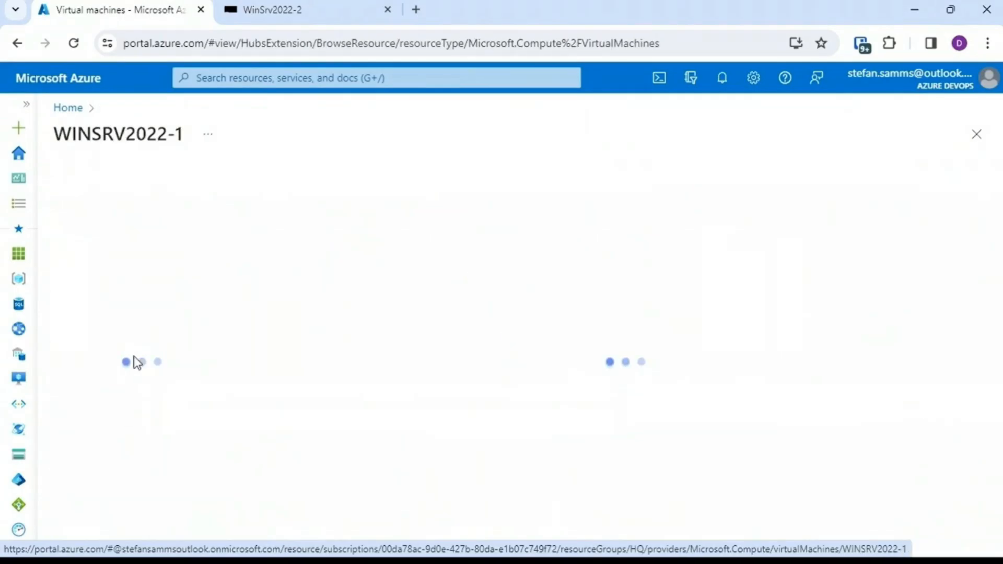
pyautogui.click(109, 476)
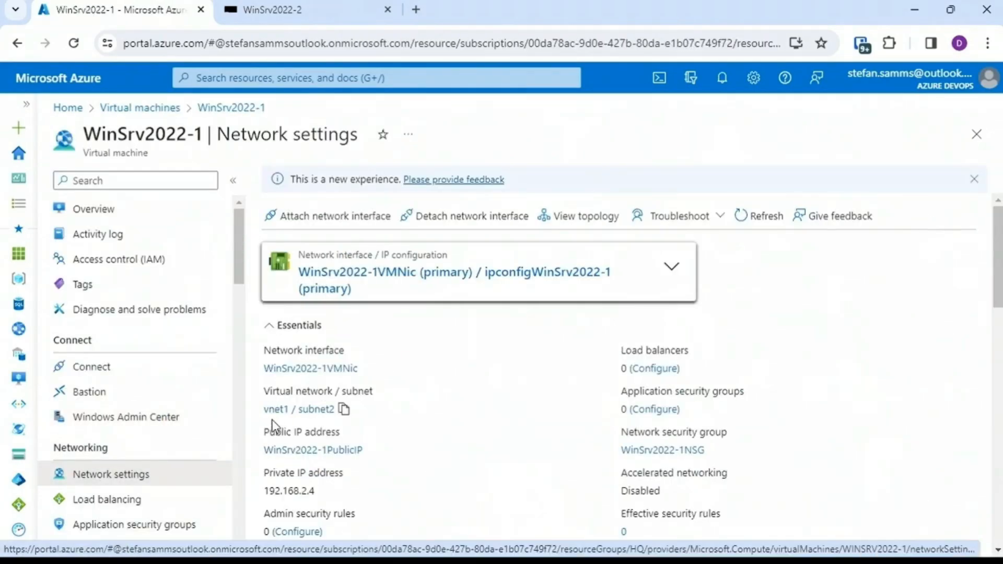
pyautogui.click(193, 218)
# - Open WinSrv2022-1's Bastion page and view the existing vnet1-bastion host's overview
pyautogui.click(301, 180)
pyautogui.click(320, 230)
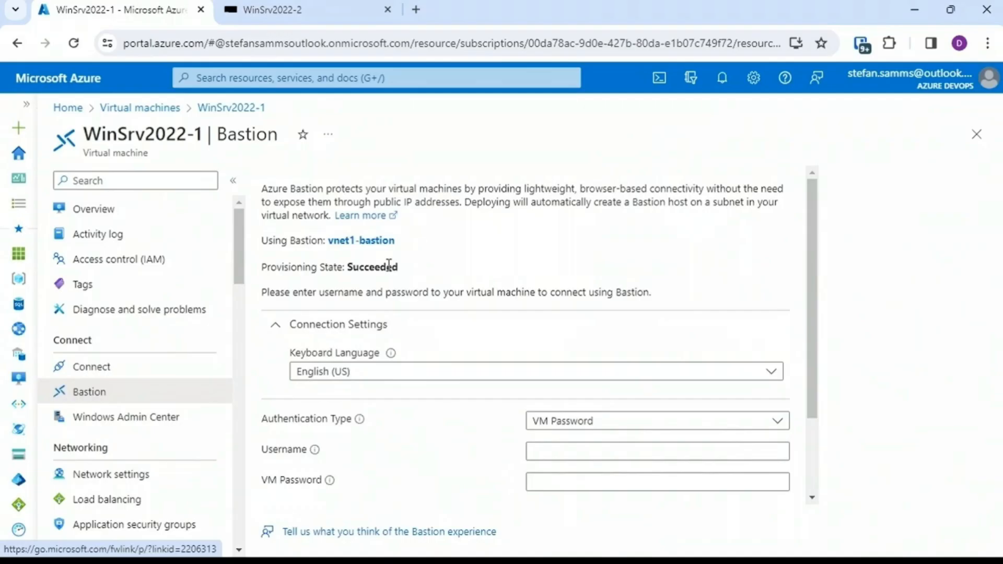
pyautogui.click(391, 241)
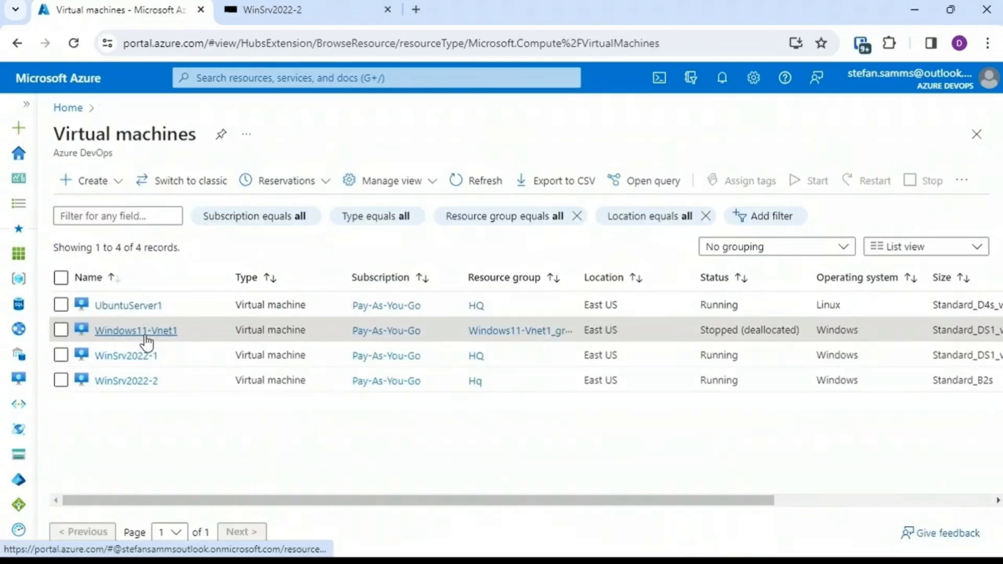
# - Open Windows11-Vnet1 and check its vnet1/subnet1 network settings
pyautogui.click(142, 335)
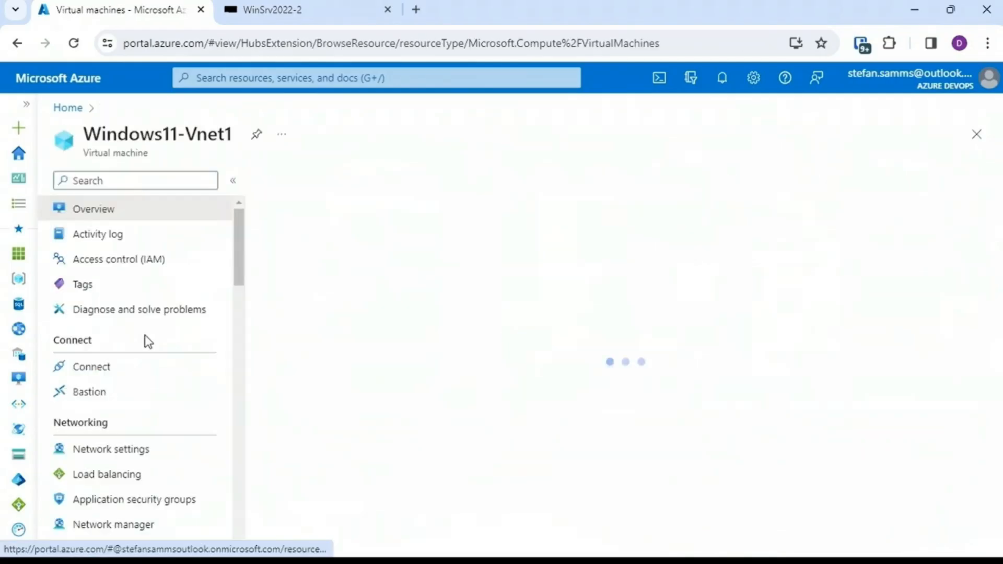
pyautogui.scroll(-4, 236, 271)
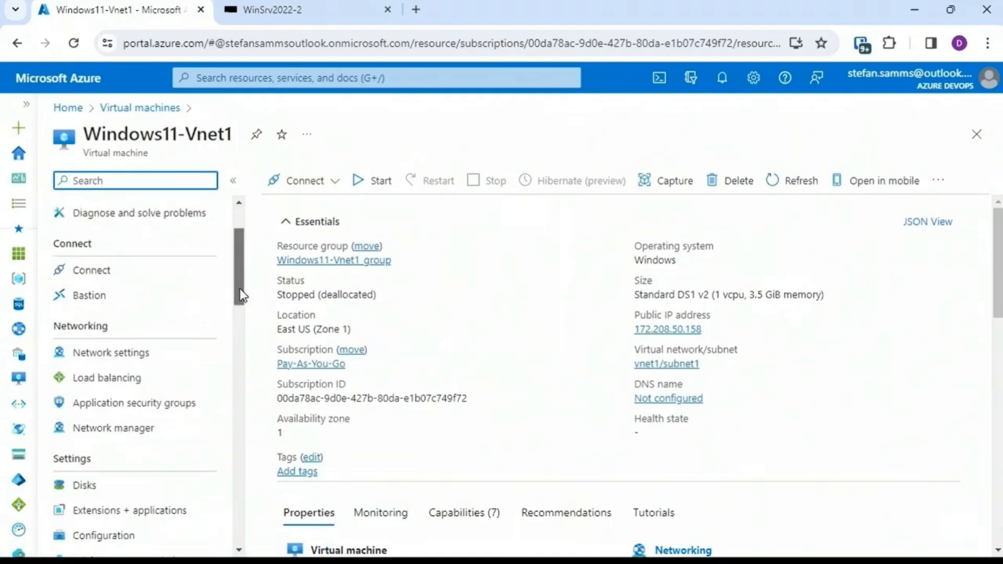
pyautogui.click(165, 255)
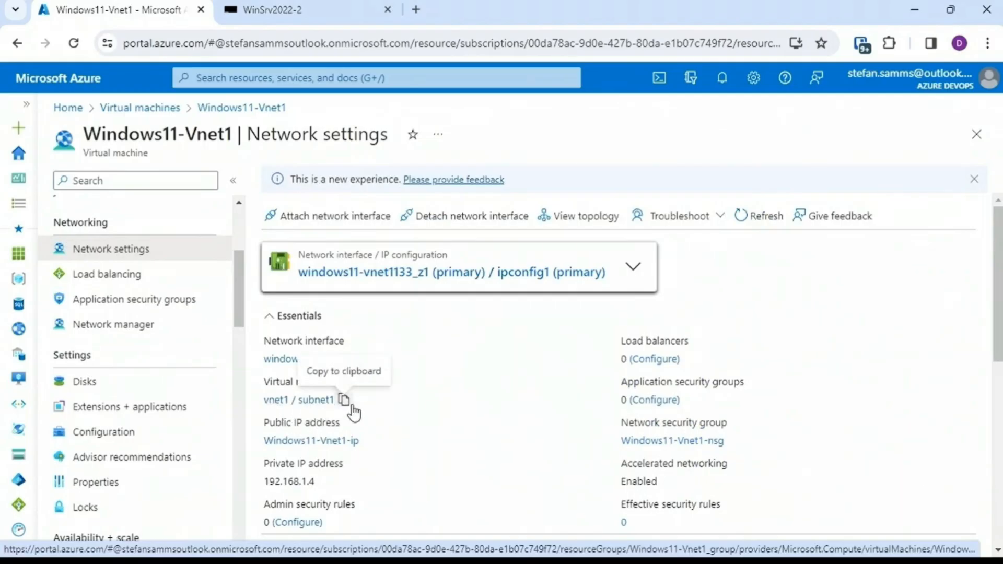
pyautogui.scroll(3, 241, 293)
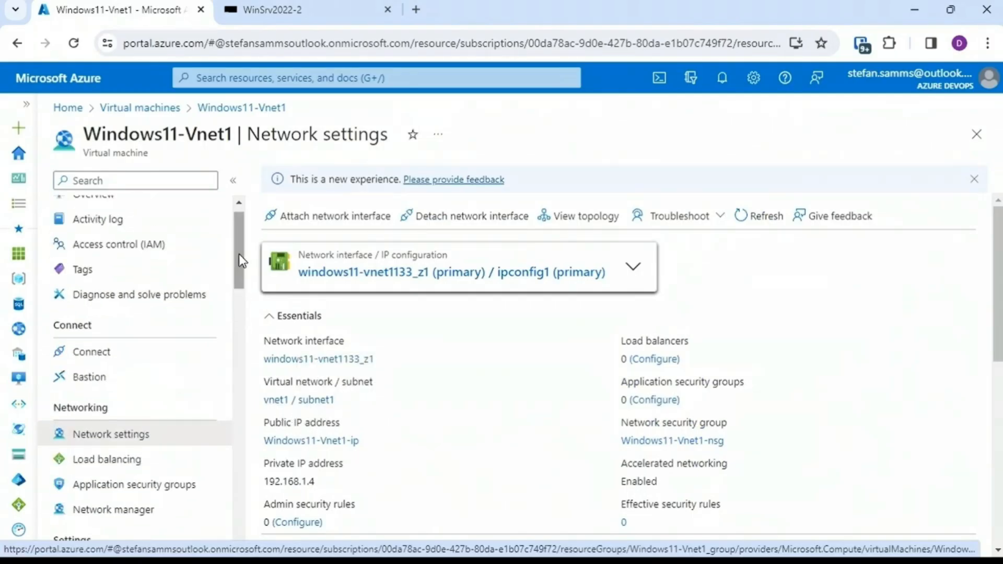
pyautogui.scroll(1, 237, 258)
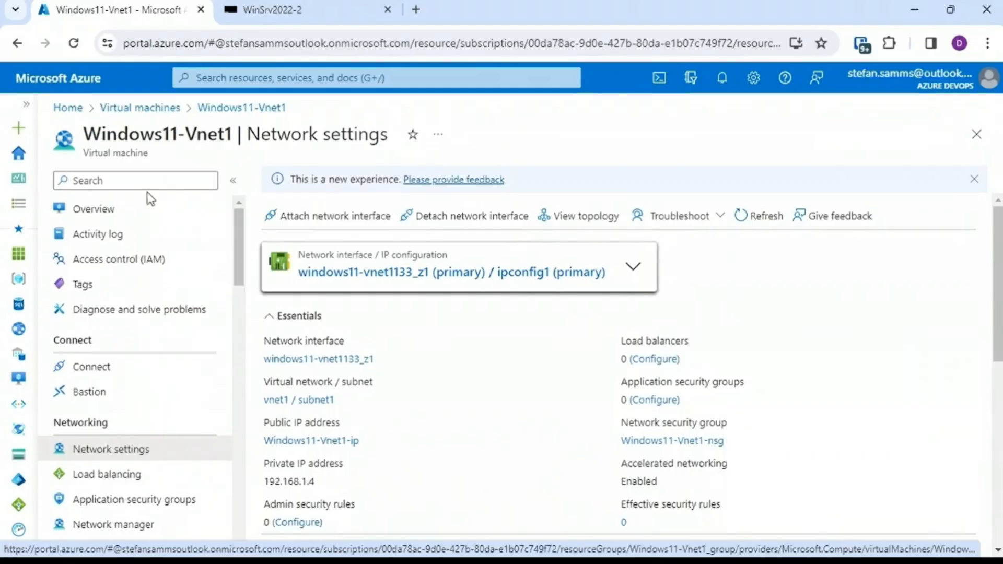
# - From Windows11-Vnet1's Overview, choose Connect via Bastion
pyautogui.click(135, 218)
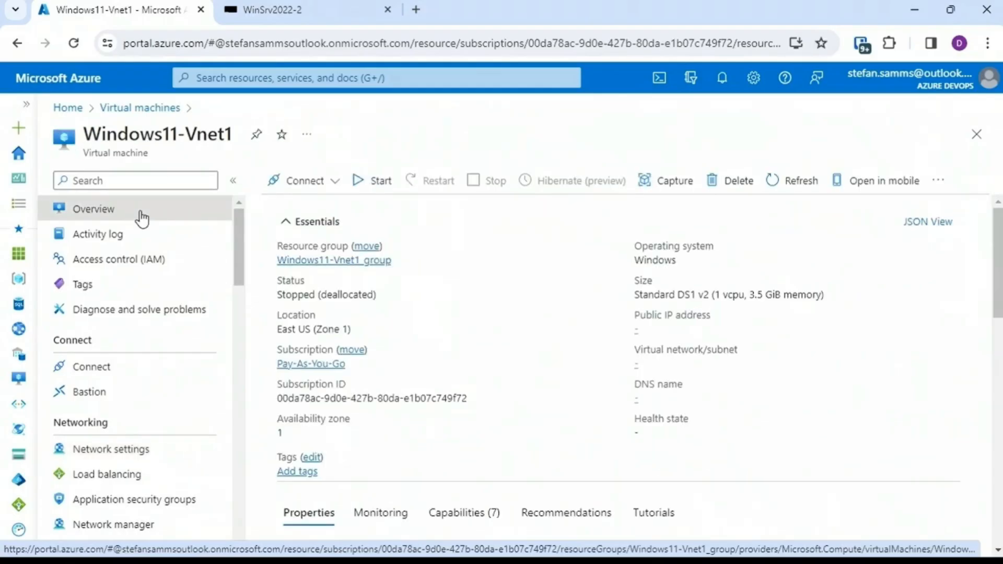
pyautogui.click(324, 192)
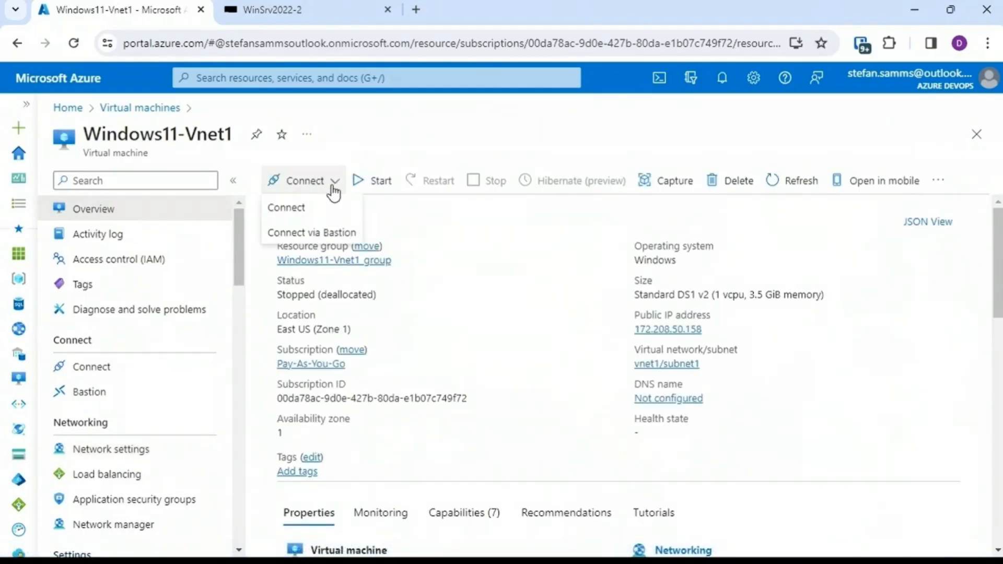
pyautogui.click(325, 231)
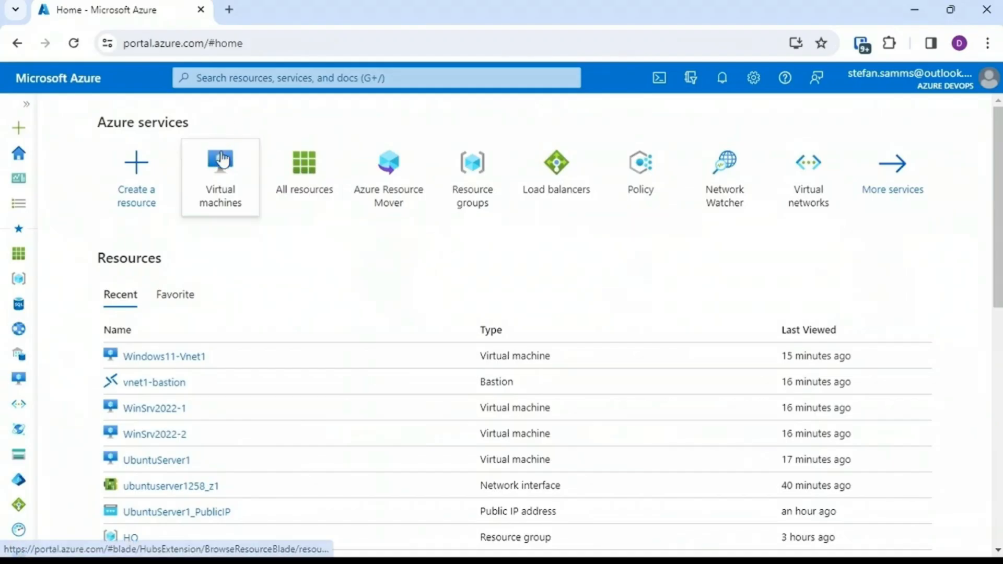
# - Show WinSrv2022-1's Size page, listing 453 East US sizes with Standard_DS1_v2 current
pyautogui.click(230, 174)
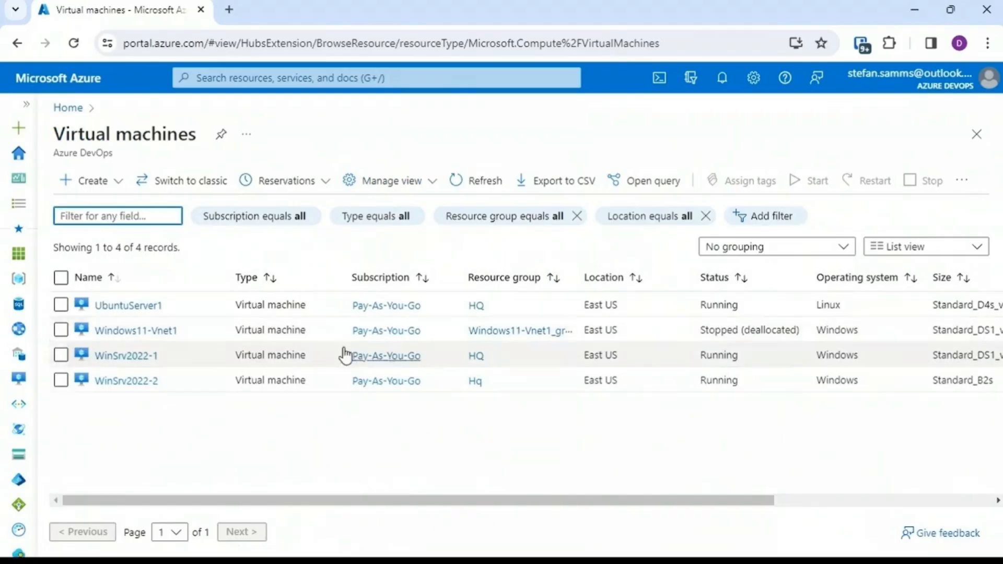
pyautogui.click(133, 358)
pyautogui.moveTo(239, 233); pyautogui.dragTo(243, 320)
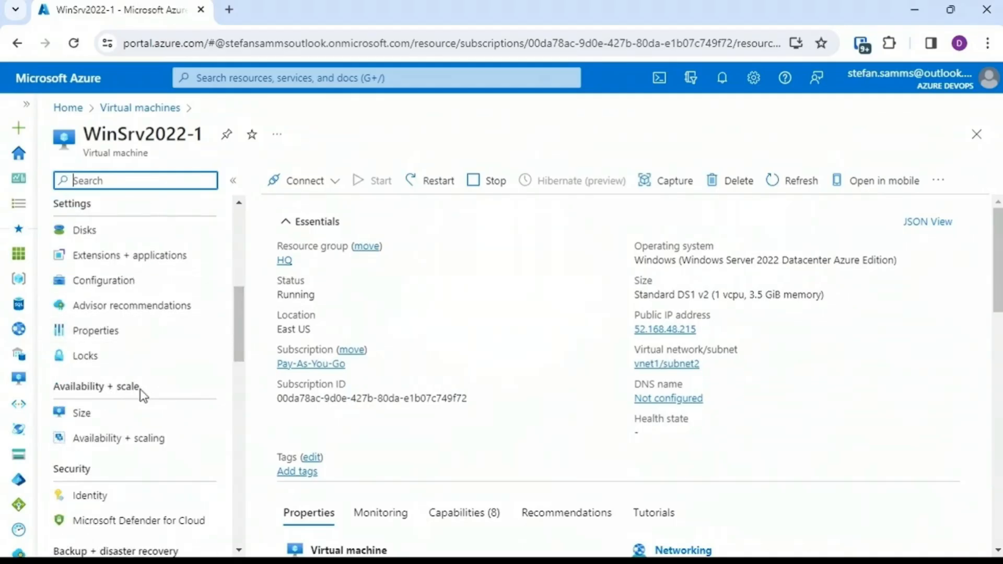
pyautogui.click(84, 415)
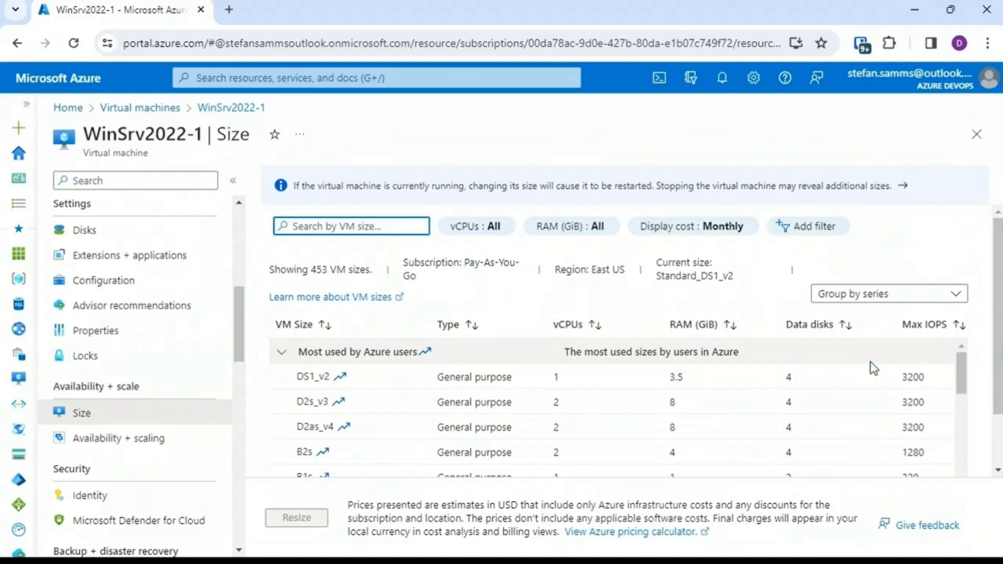
pyautogui.moveTo(961, 372); pyautogui.dragTo(970, 387)
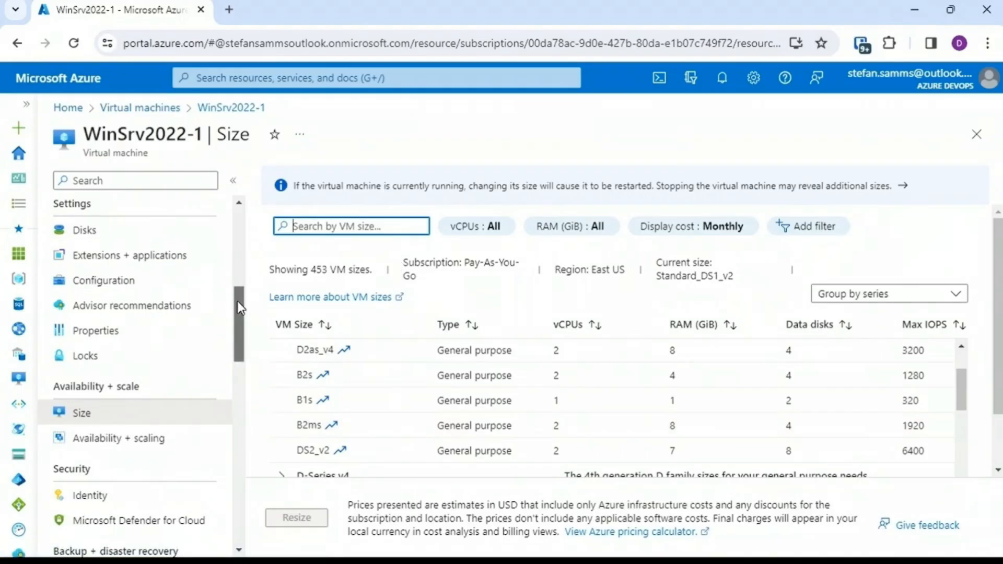
pyautogui.moveTo(237, 306); pyautogui.dragTo(236, 277)
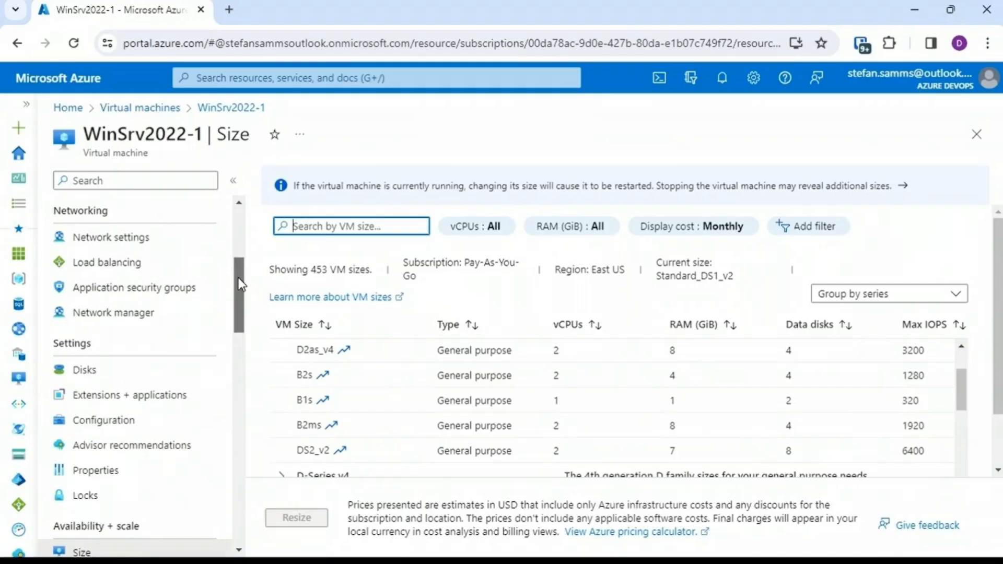
# - Open WinSrv2022-1's Disks page, showing the 127 GiB Premium SSD OS disk and no data disks
pyautogui.click(94, 380)
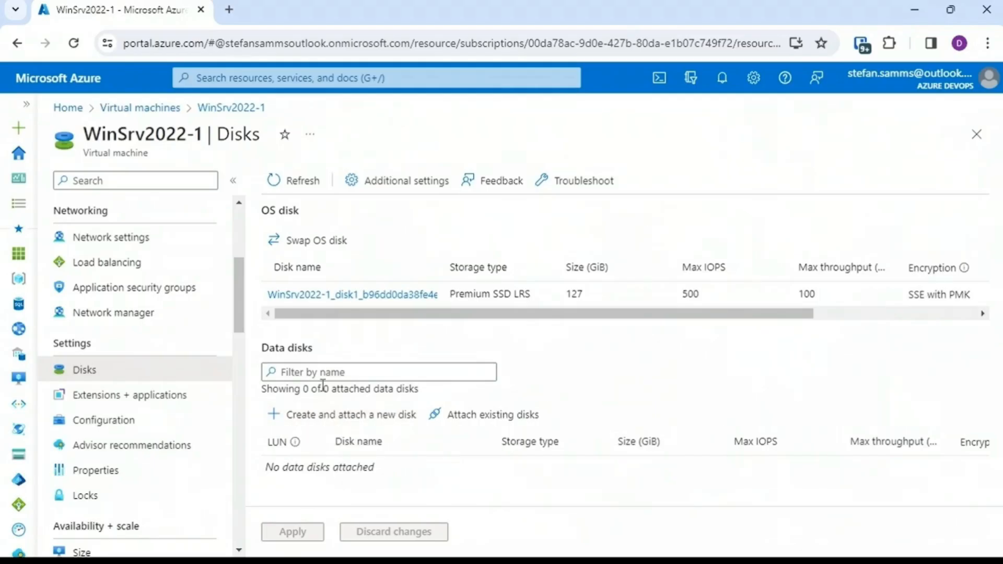
pyautogui.moveTo(297, 442)
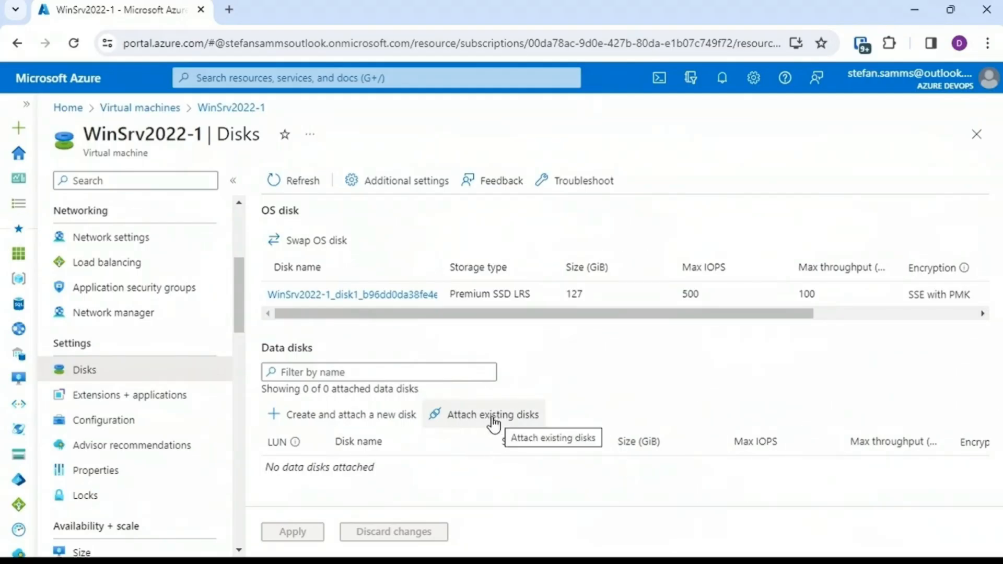
# - Add a new data disk named WinDataDisk1 with Premium SSD storage
pyautogui.click(328, 424)
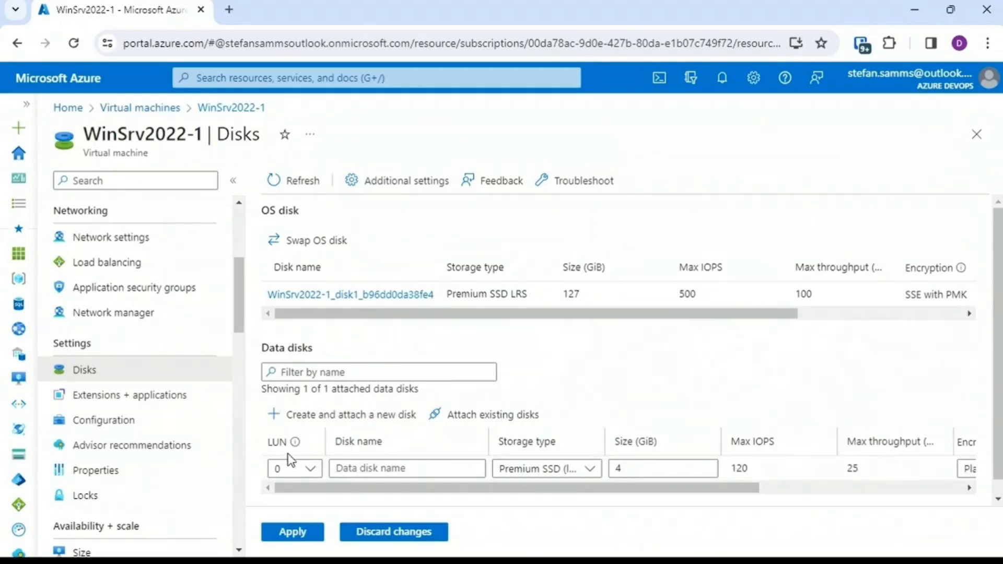
pyautogui.click(389, 469)
pyautogui.write('Win')
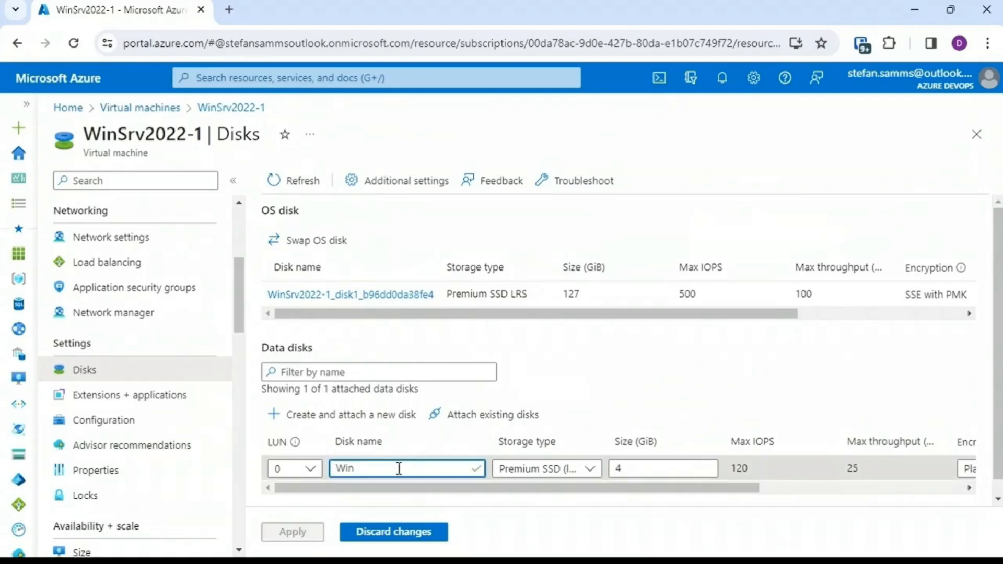
pyautogui.write('DataDisk1')
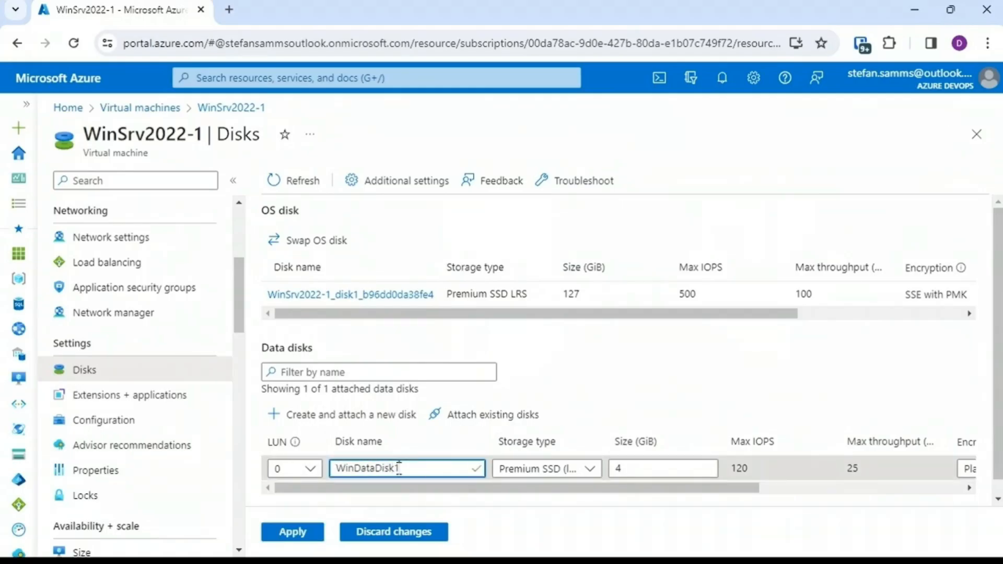
pyautogui.click(590, 470)
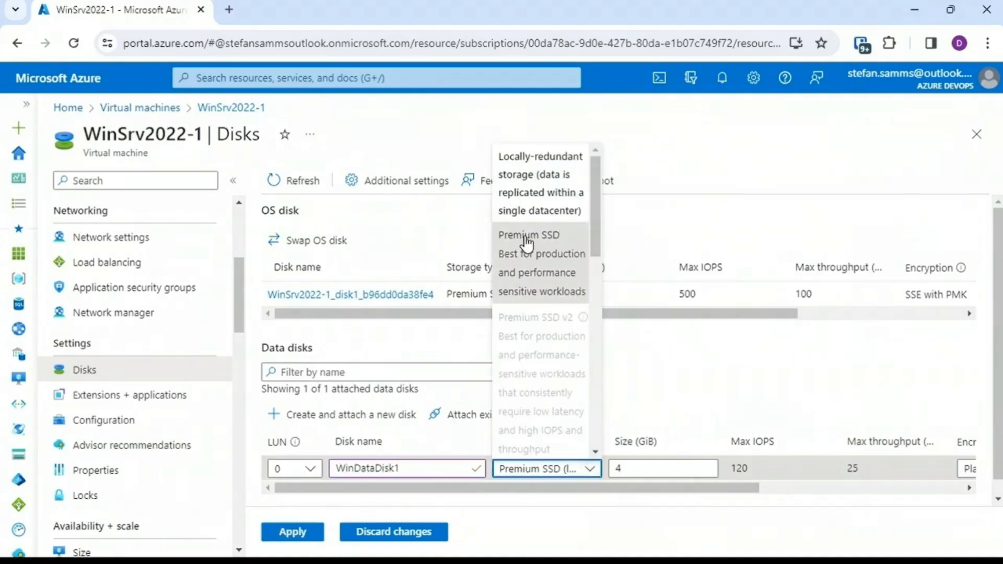
pyautogui.scroll(-6, 600, 302)
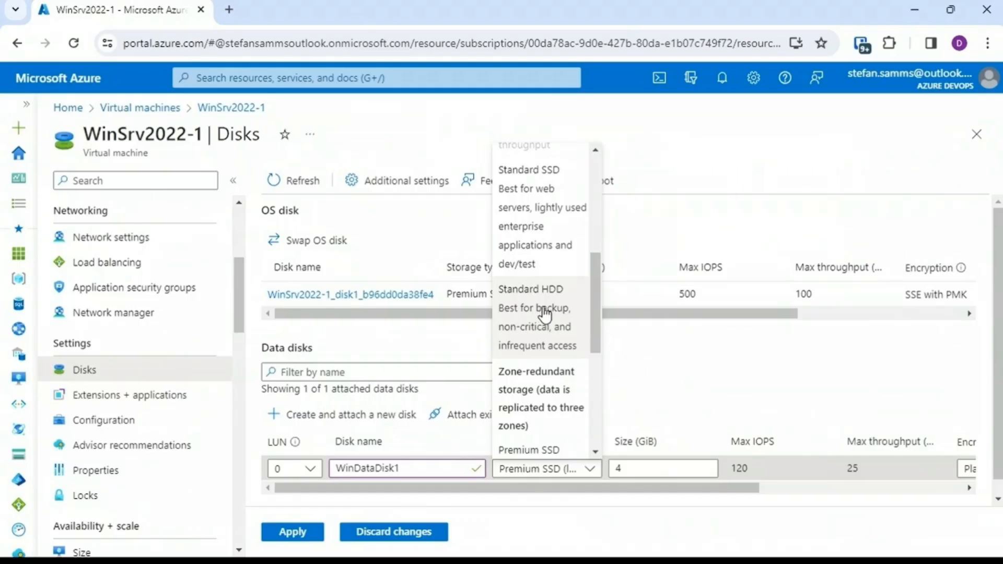
pyautogui.click(635, 396)
# - Set the disk size to 10 GiB, keep the platform-managed key, and attach it
pyautogui.click(639, 469)
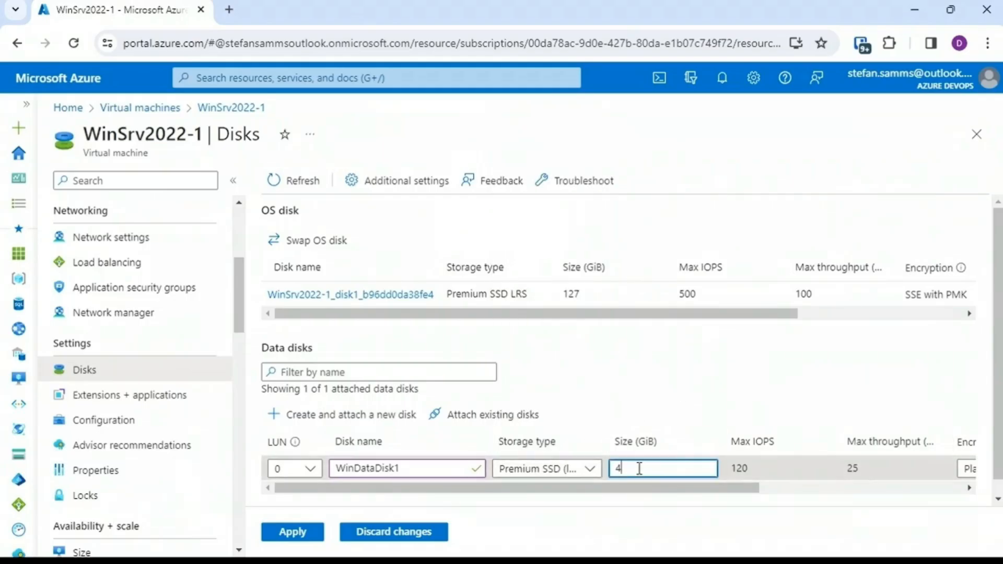
pyautogui.press('BackSpace')
pyautogui.write('10')
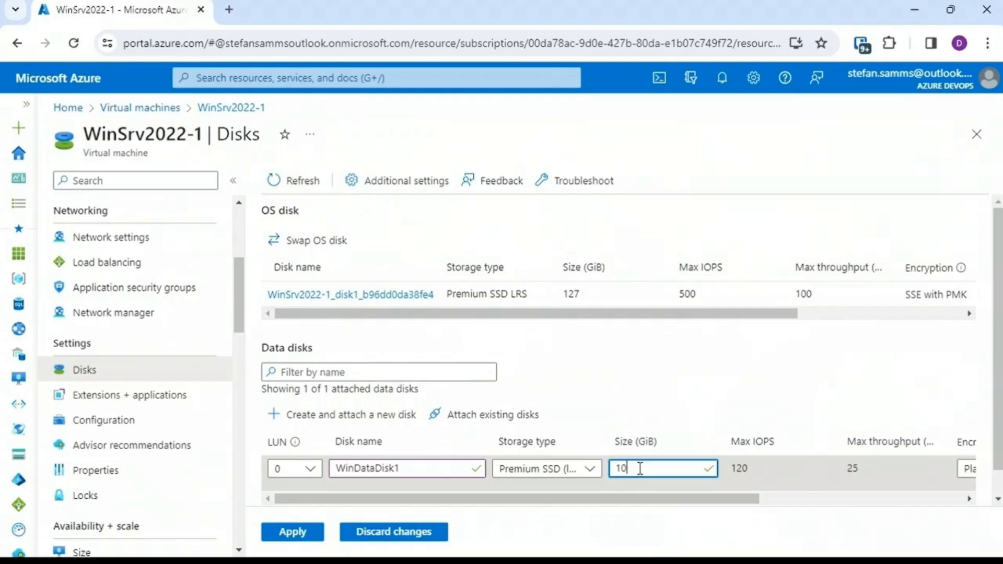
pyautogui.moveTo(685, 500); pyautogui.dragTo(907, 502)
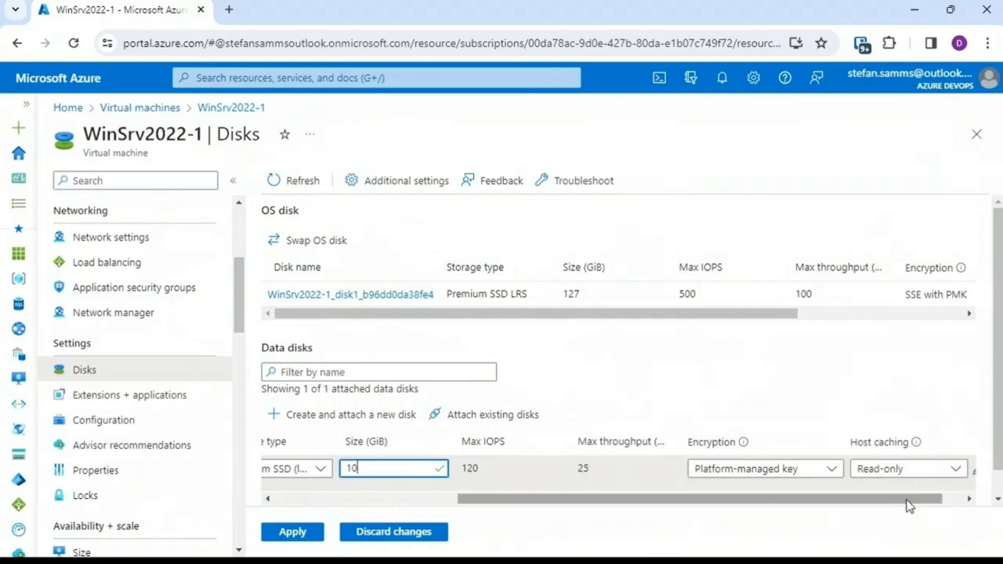
pyautogui.click(813, 471)
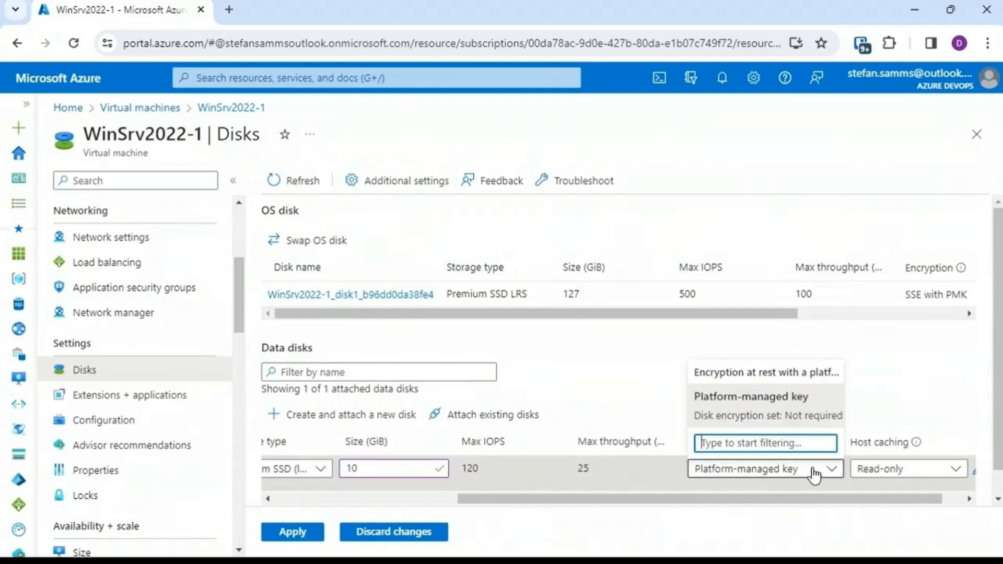
pyautogui.click(795, 404)
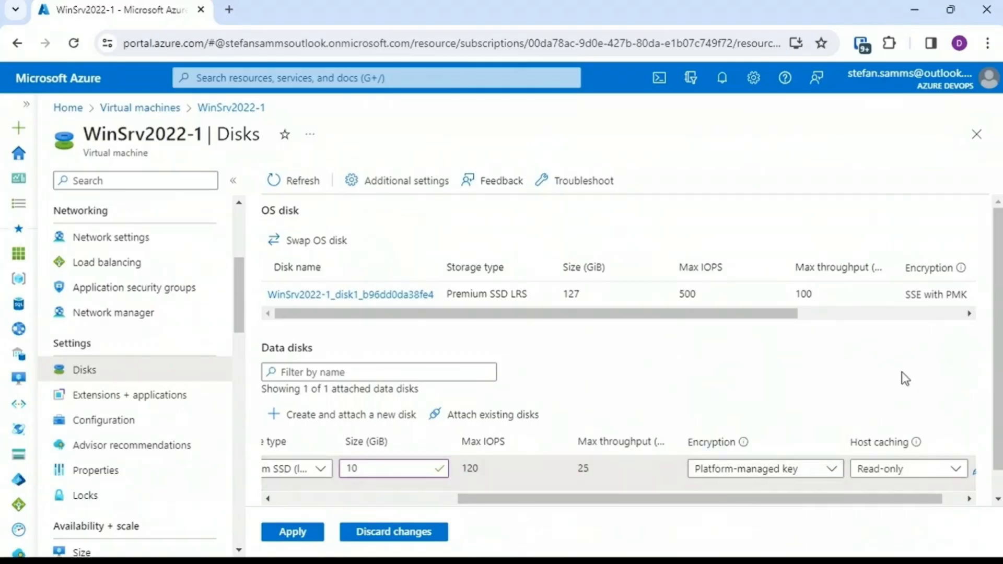
pyautogui.click(293, 533)
pyautogui.click(723, 81)
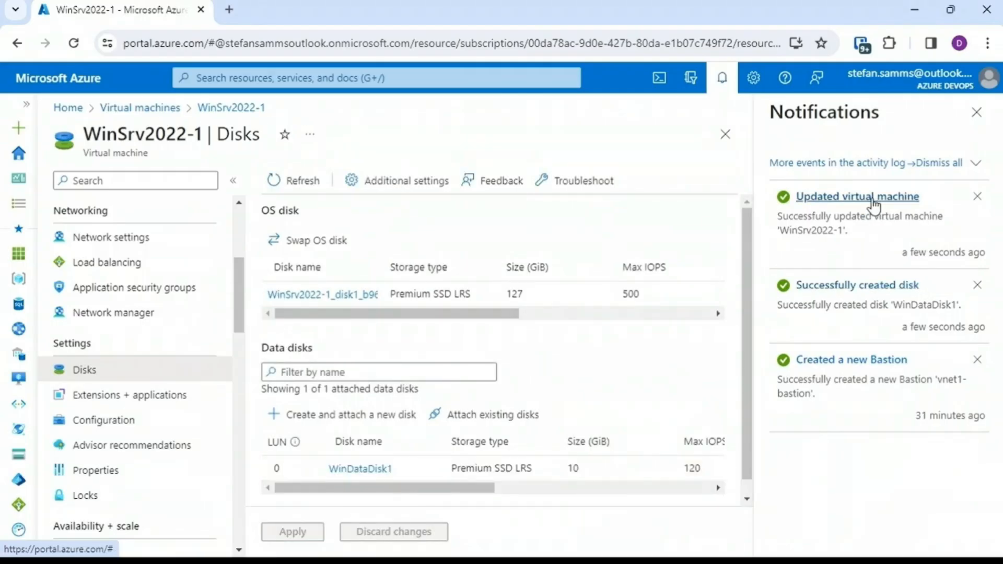
# - Filter All resources to Type equals Disk and open windatadisk1
pyautogui.click(710, 212)
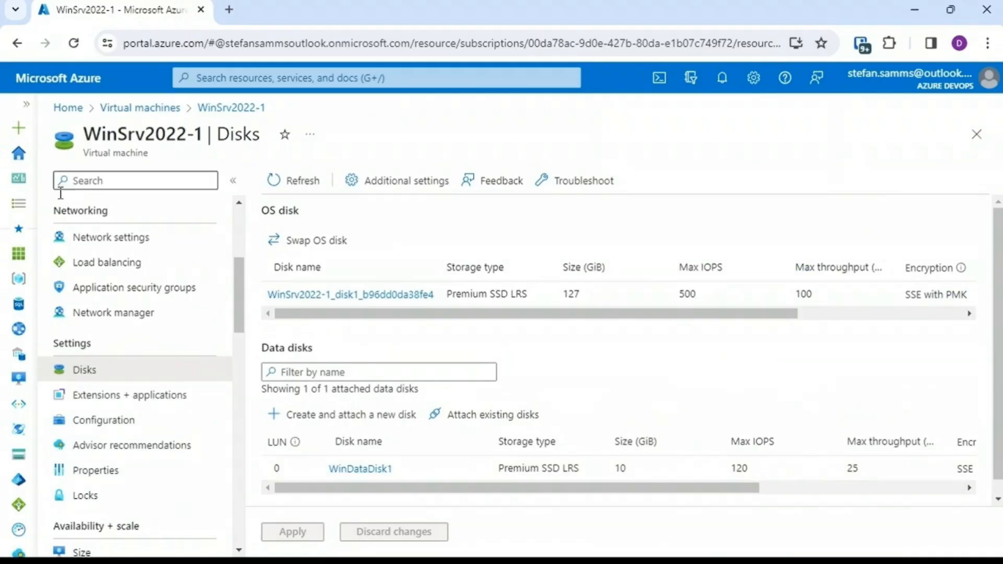
pyautogui.click(18, 253)
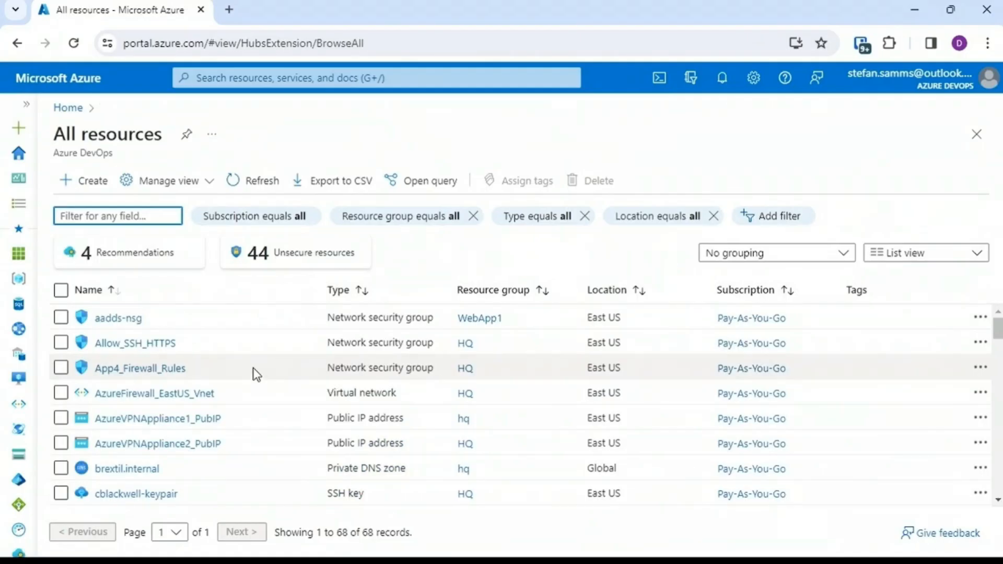
pyautogui.click(509, 222)
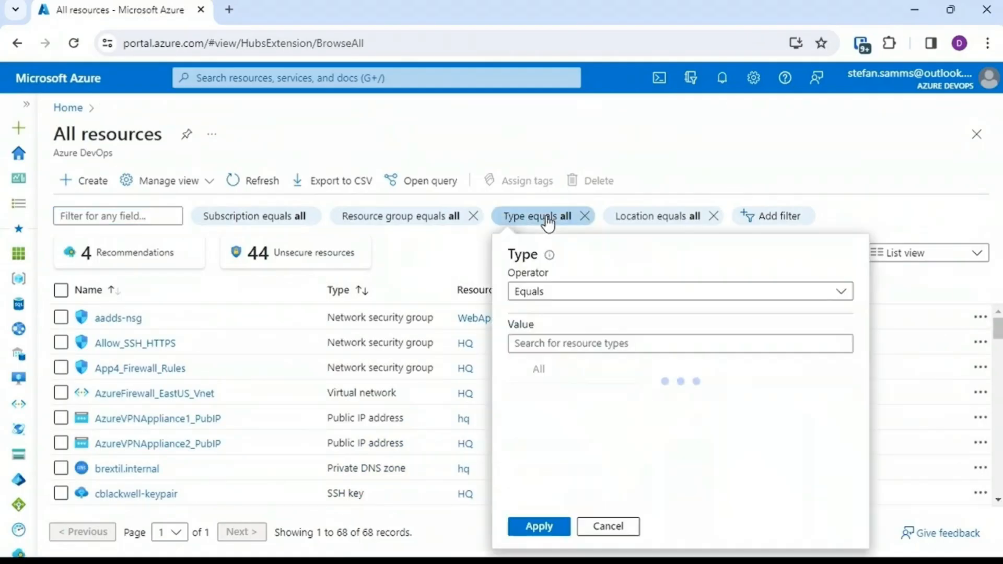
pyautogui.click(520, 422)
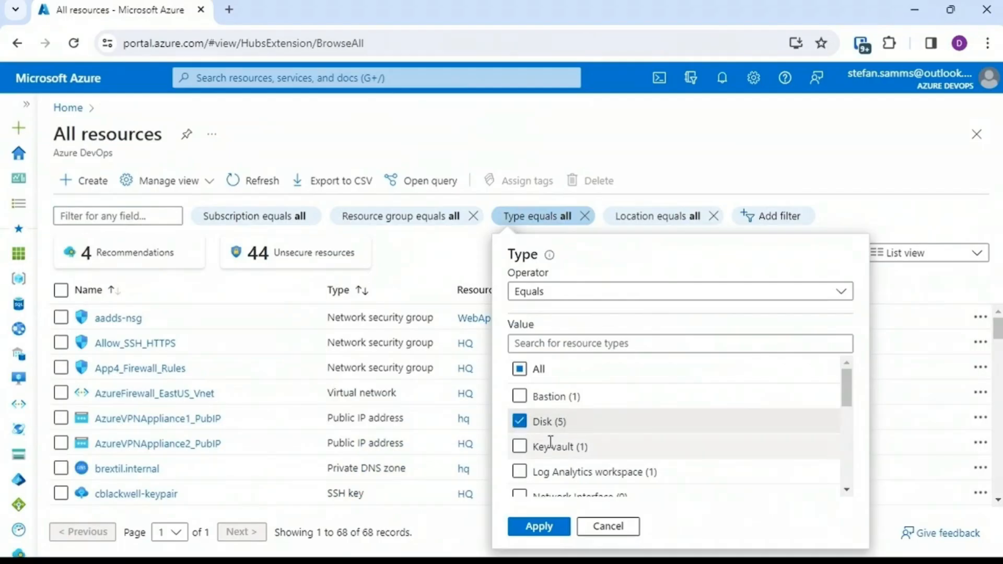
pyautogui.click(542, 527)
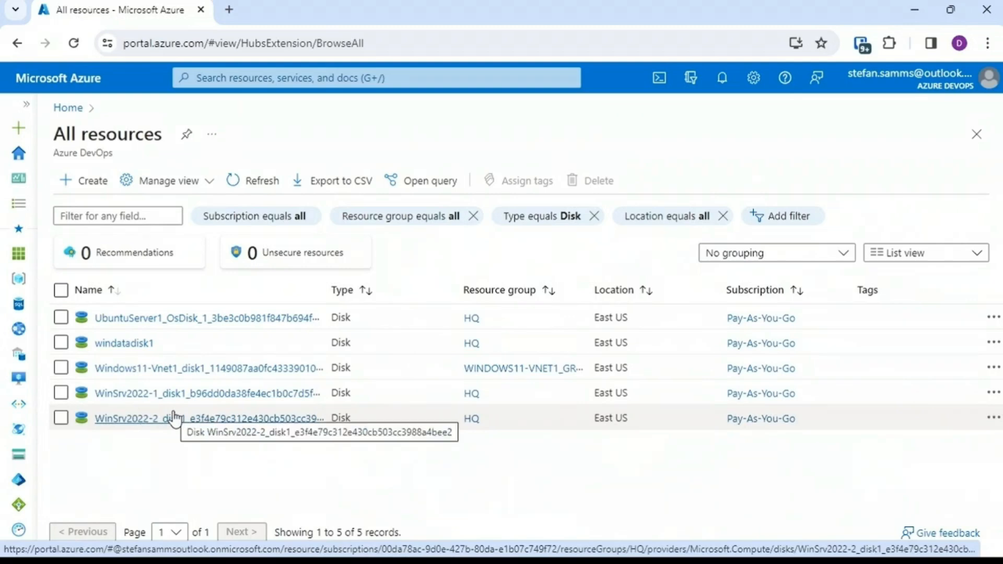
pyautogui.click(129, 345)
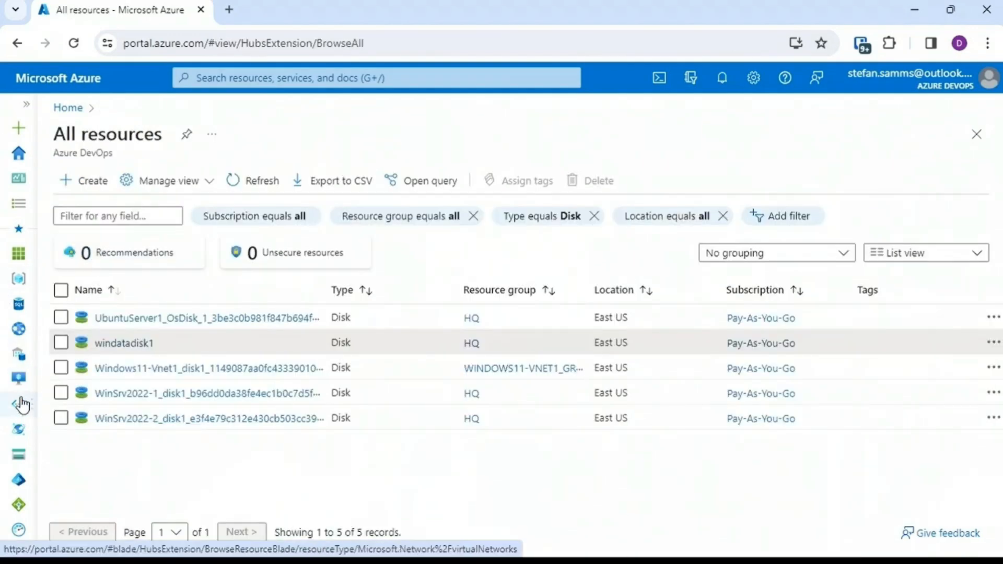
# - Connect to WinSrv2022-1 through Bastion, signing in with the VM admin username
pyautogui.click(18, 379)
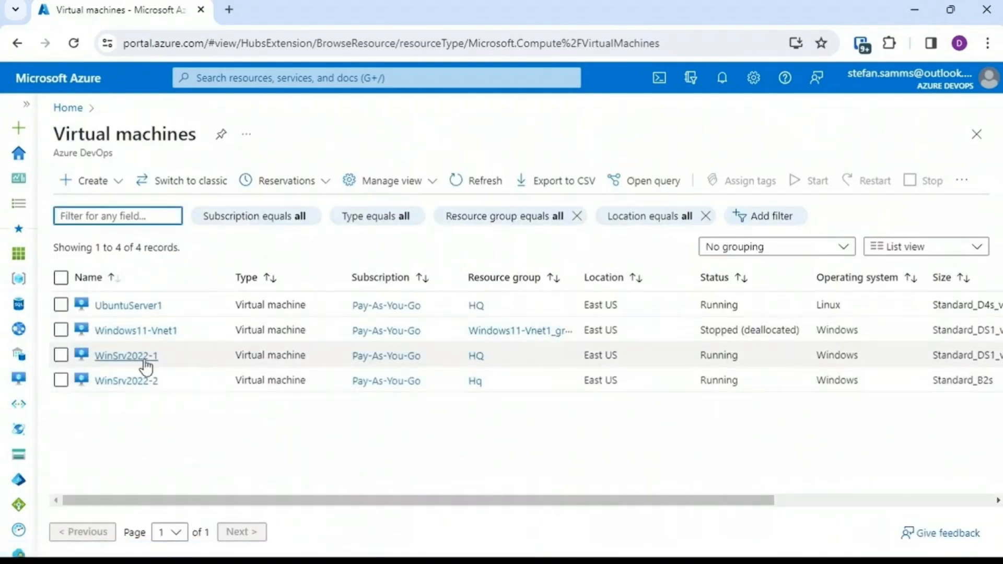
pyautogui.click(126, 356)
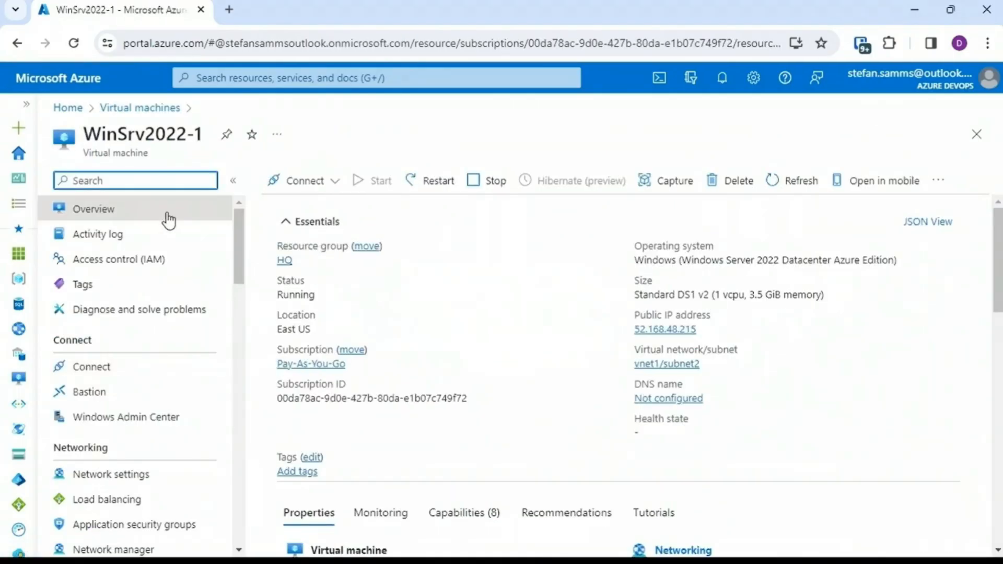
pyautogui.click(315, 197)
pyautogui.click(321, 230)
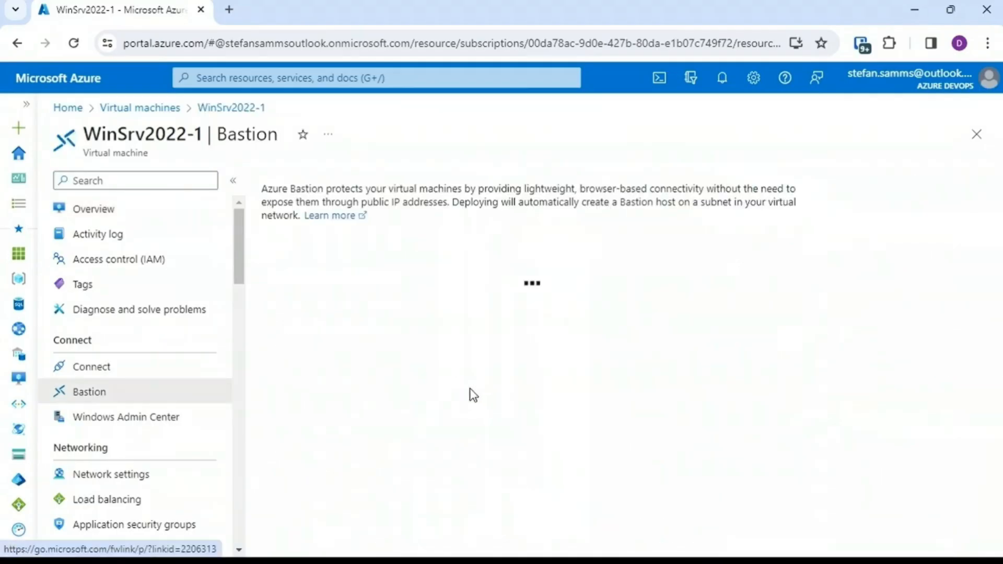
pyautogui.click(609, 450)
pyautogui.write('cblackwell')
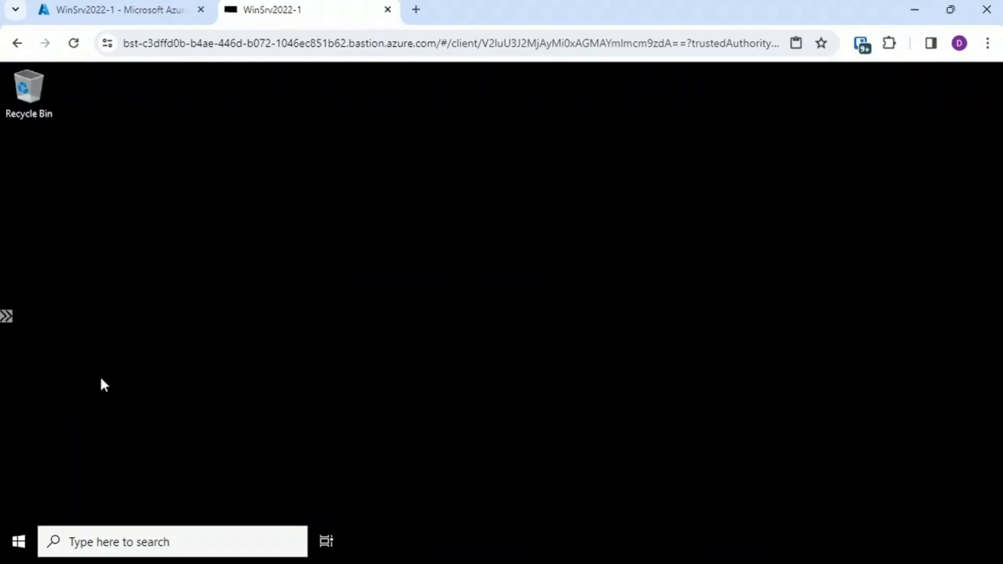
# - In Server Manager's File and Storage Services Disks list, start a New Volume on 10 GB Disk 2
pyautogui.click(19, 540)
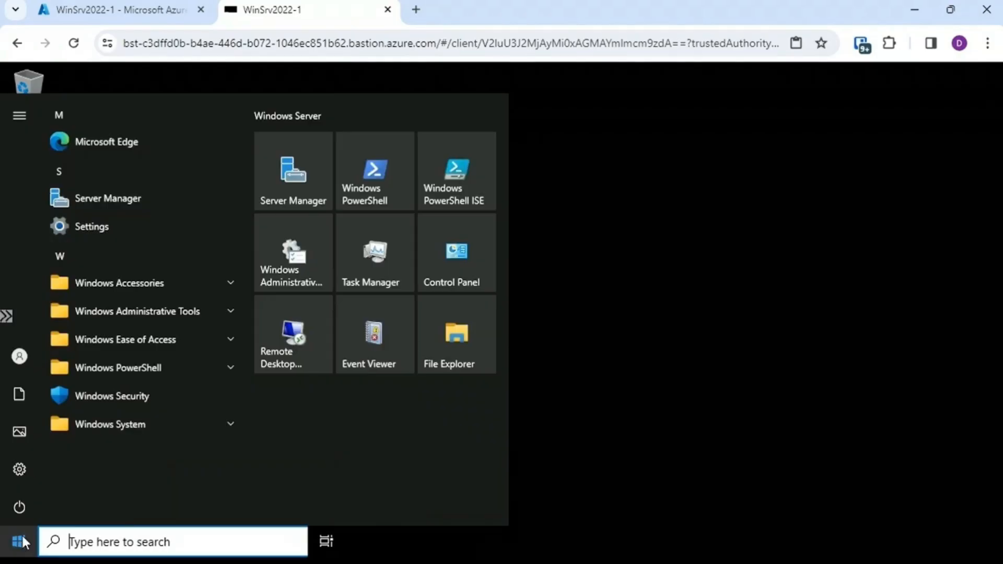
pyautogui.click(289, 187)
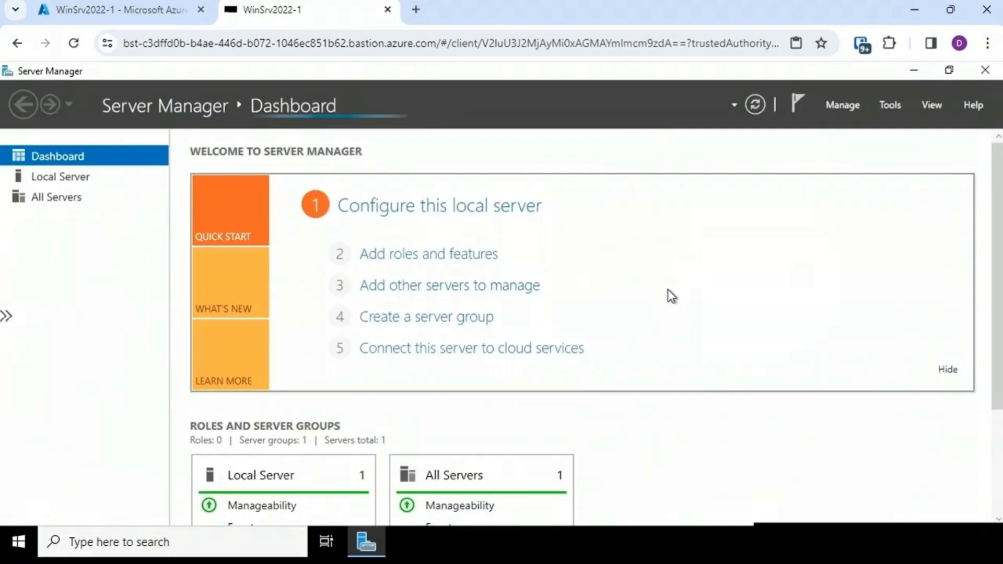
pyautogui.click(120, 216)
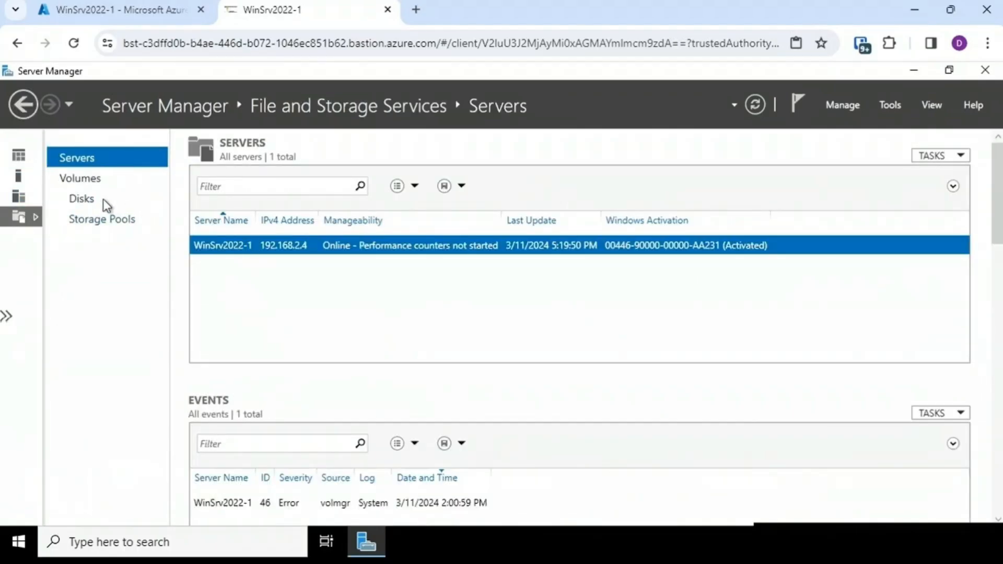
pyautogui.click(81, 201)
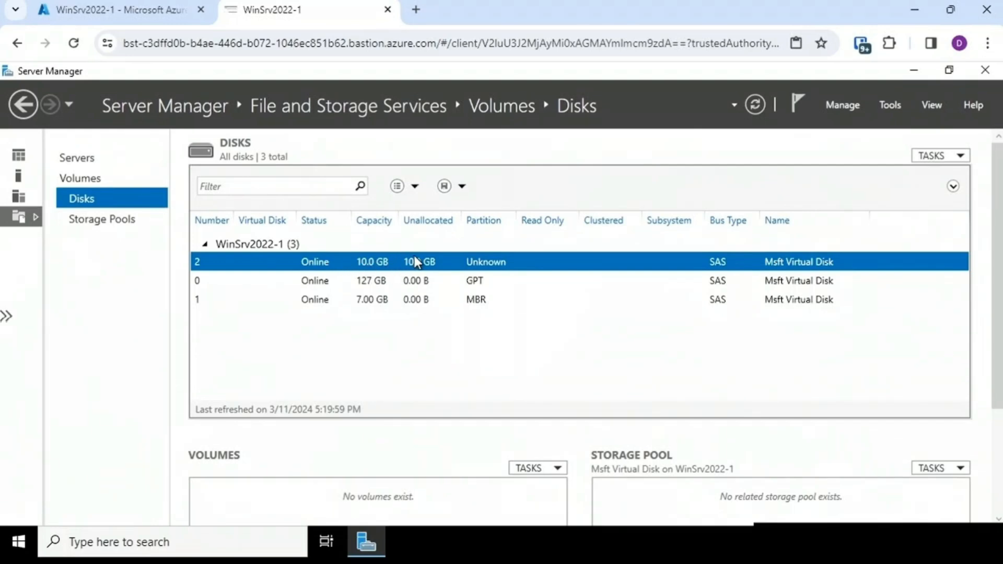
pyautogui.rightClick(455, 258)
pyautogui.click(472, 265)
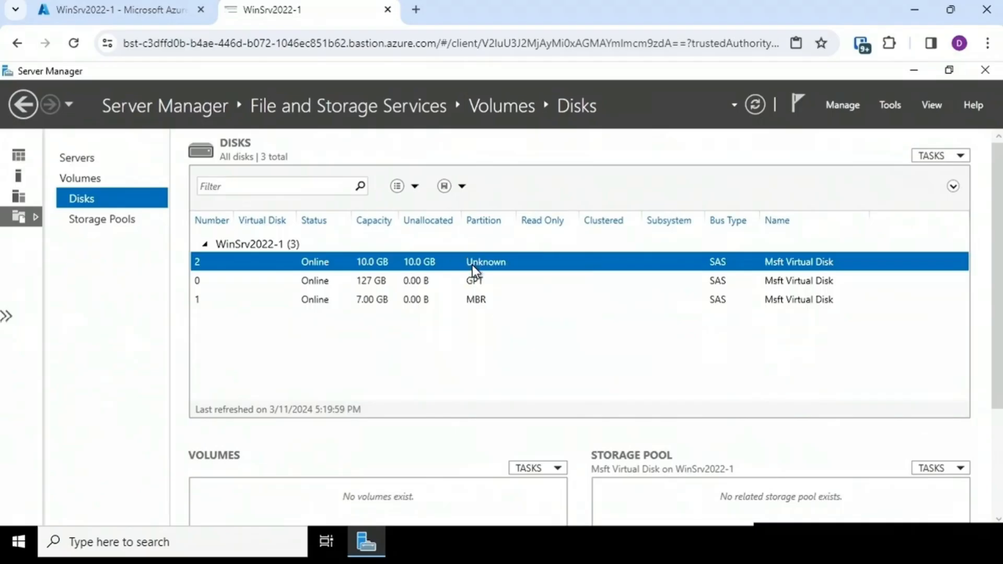
# - Initialize Disk 2 as GPT and create the 9.97 GB volume Data1 on drive E
pyautogui.click(818, 509)
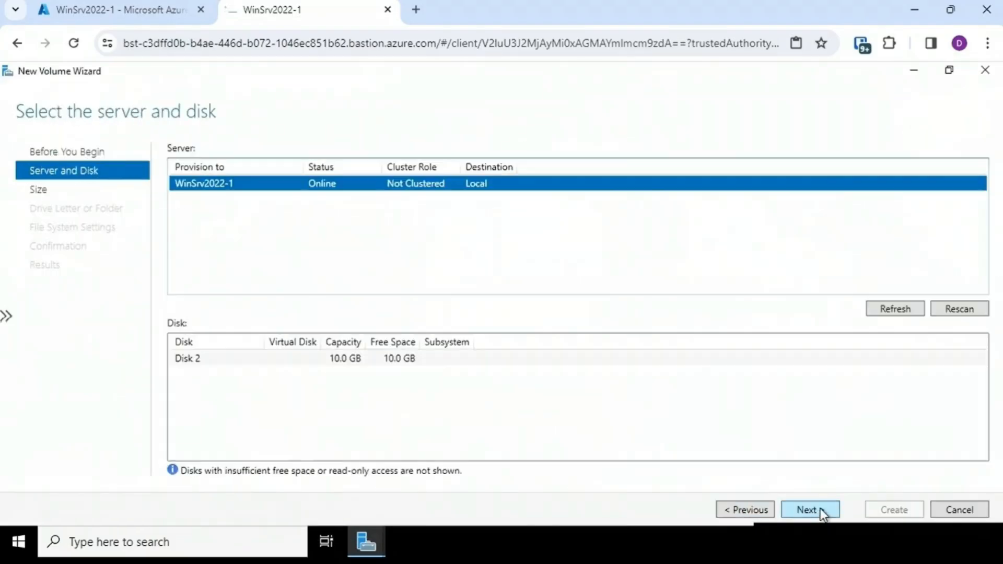
pyautogui.click(820, 509)
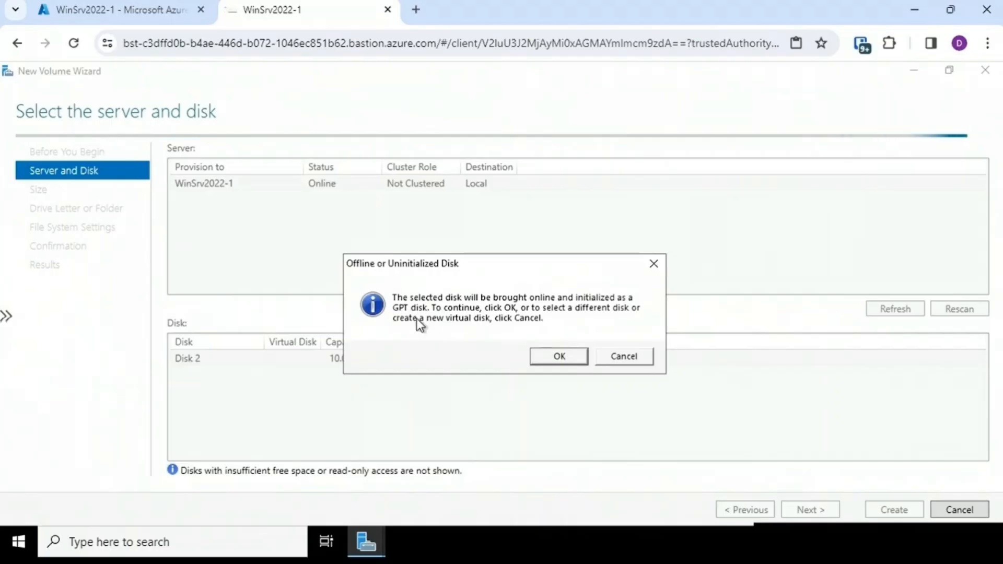
pyautogui.click(561, 358)
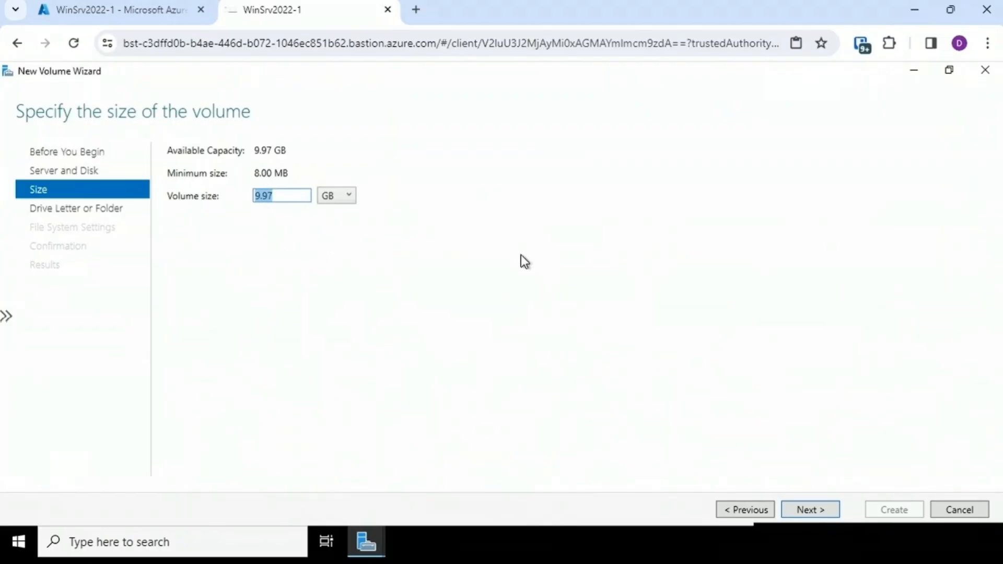
pyautogui.click(812, 506)
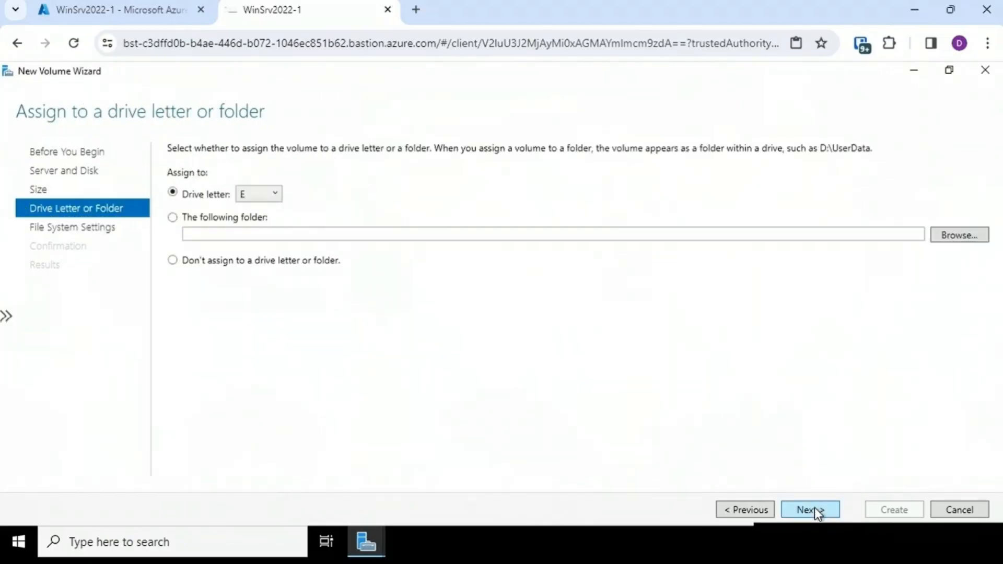
pyautogui.click(814, 507)
pyautogui.write('Data')
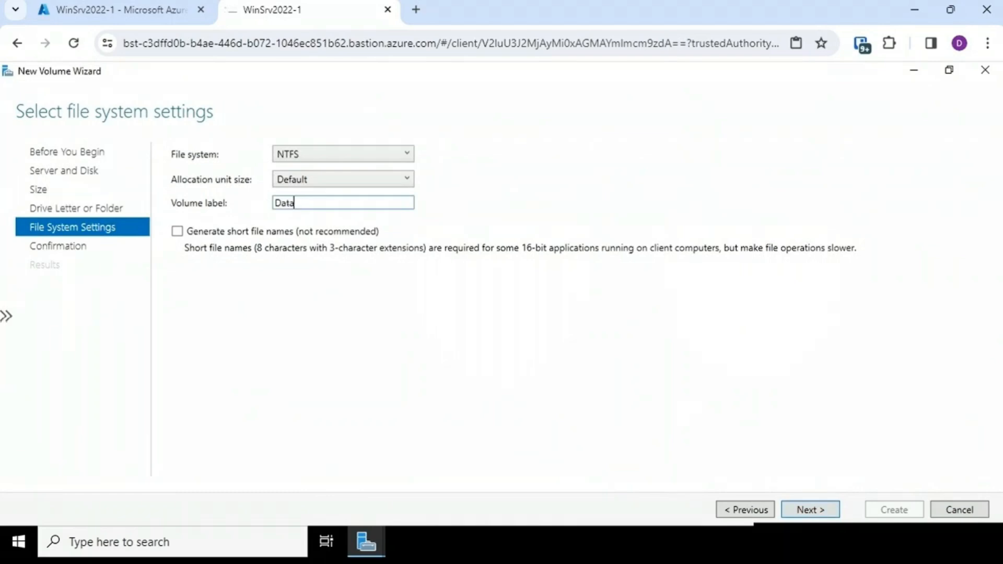
pyautogui.write('1')
pyautogui.click(821, 507)
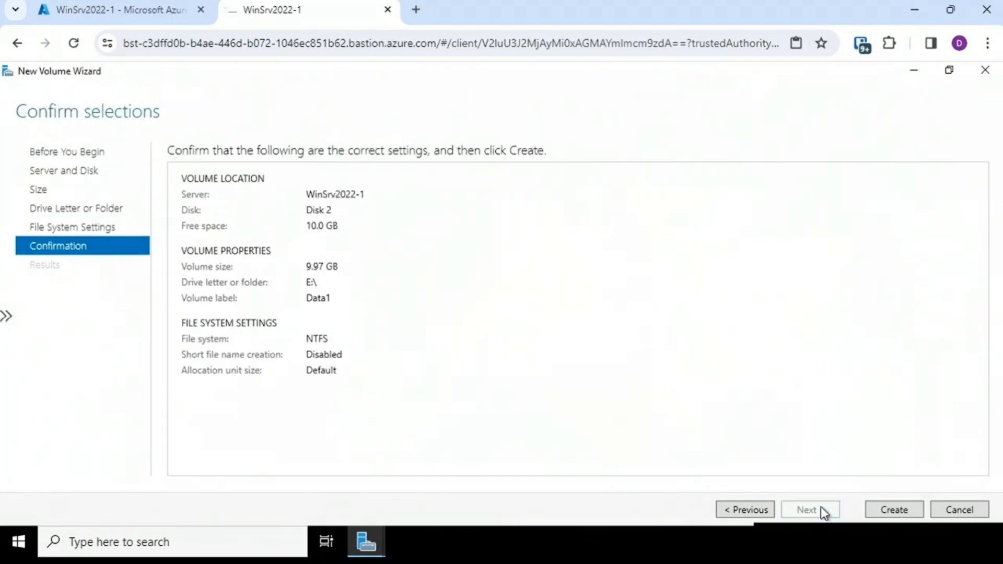
pyautogui.click(889, 509)
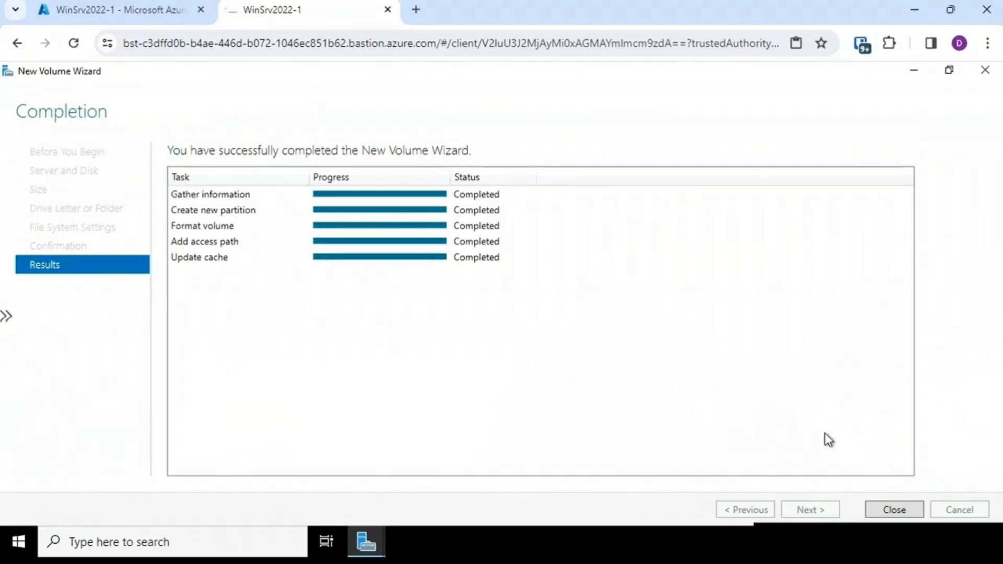
pyautogui.click(883, 504)
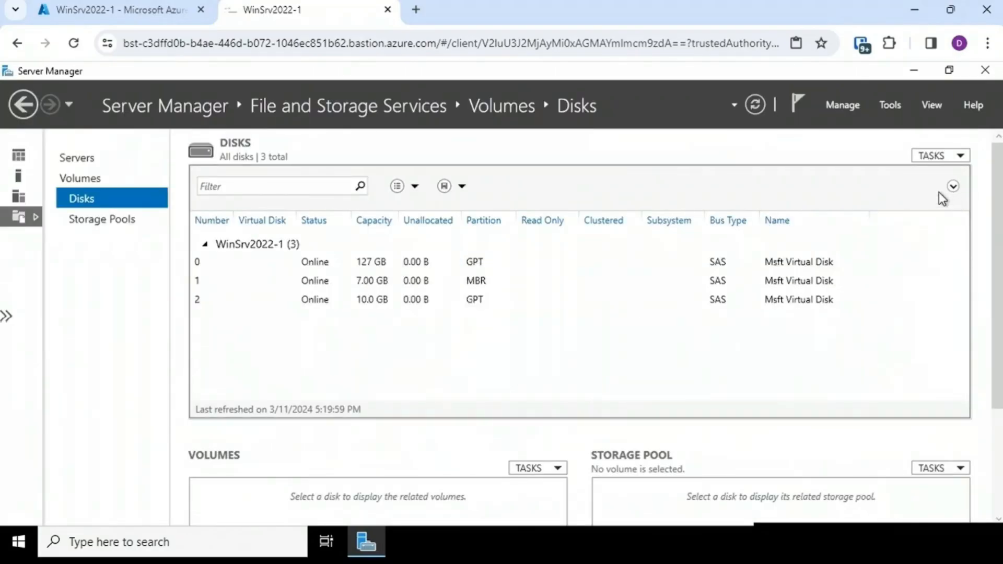
# - Open File Explorer maximized, select Data1 (E:) under This PC, and view its Properties
pyautogui.click(21, 541)
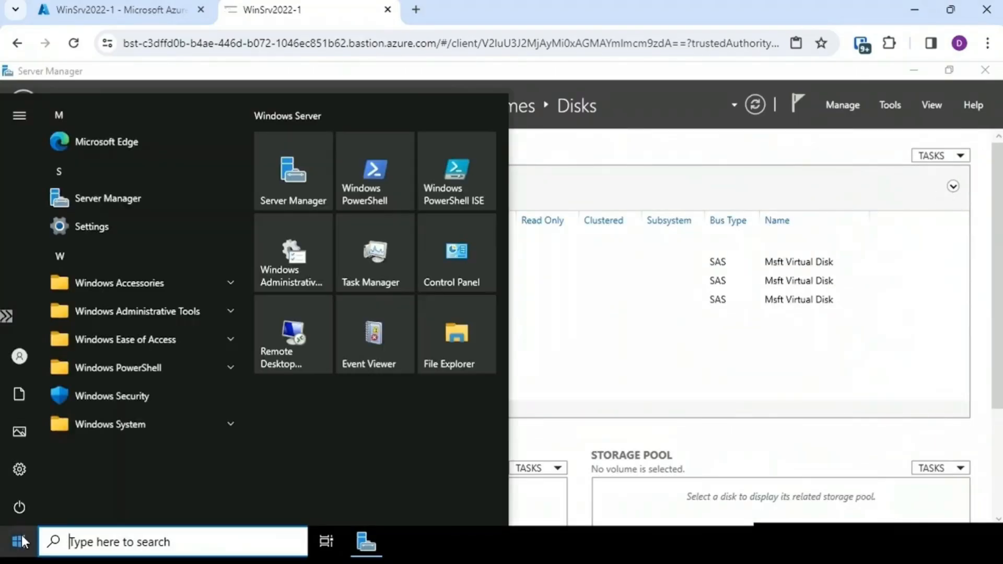
pyautogui.click(450, 324)
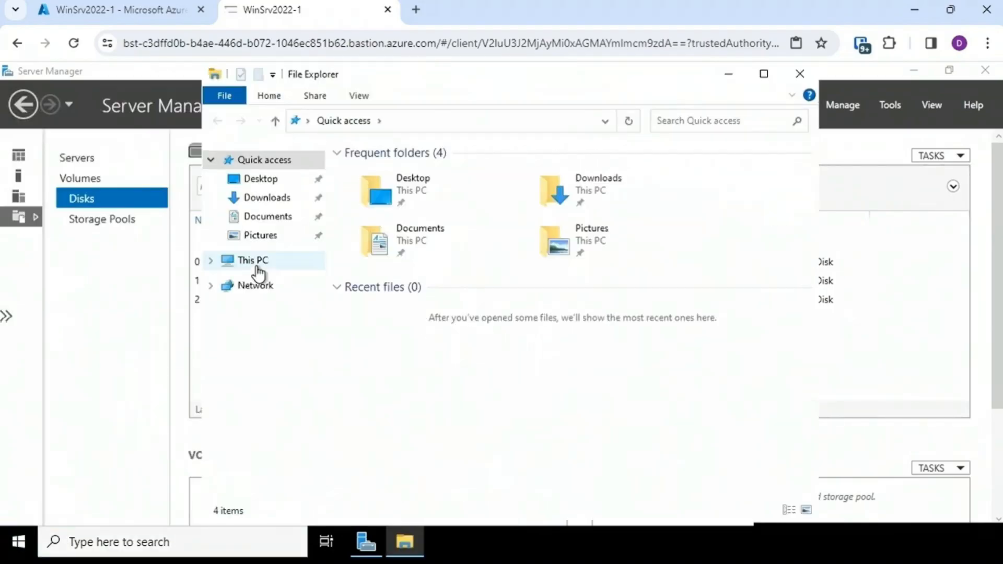
pyautogui.click(763, 73)
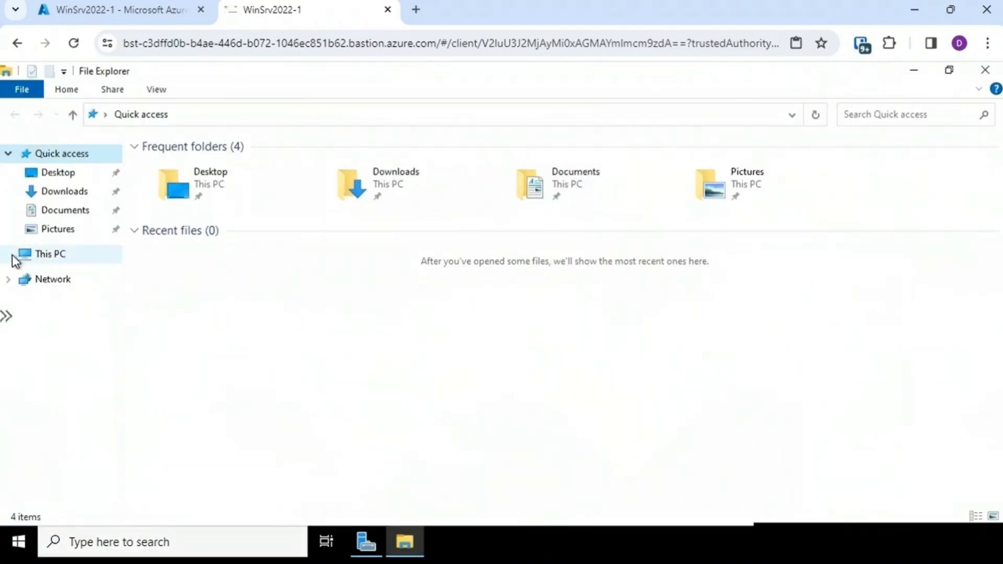
pyautogui.click(11, 255)
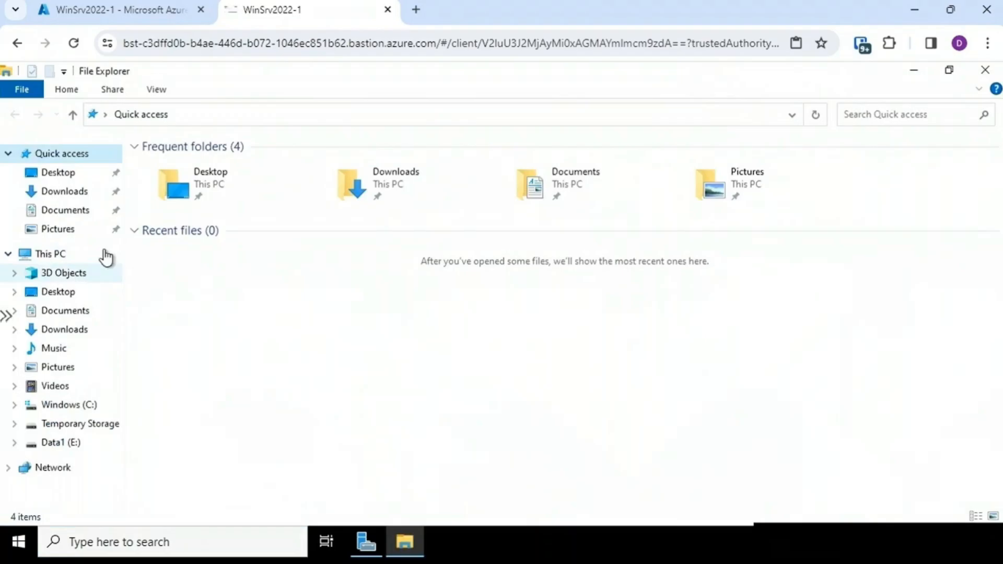
pyautogui.click(60, 443)
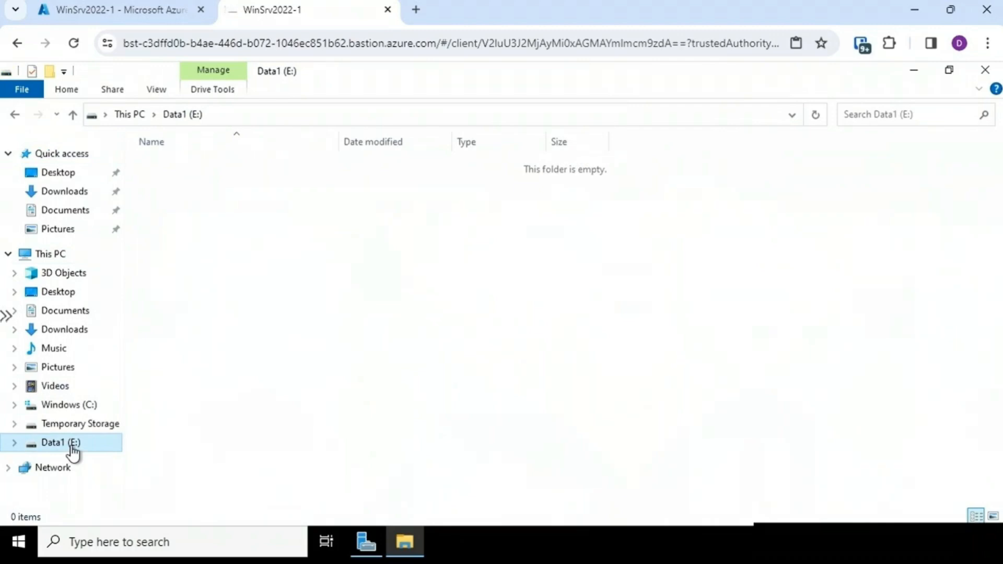
pyautogui.rightClick(73, 449)
pyautogui.click(104, 433)
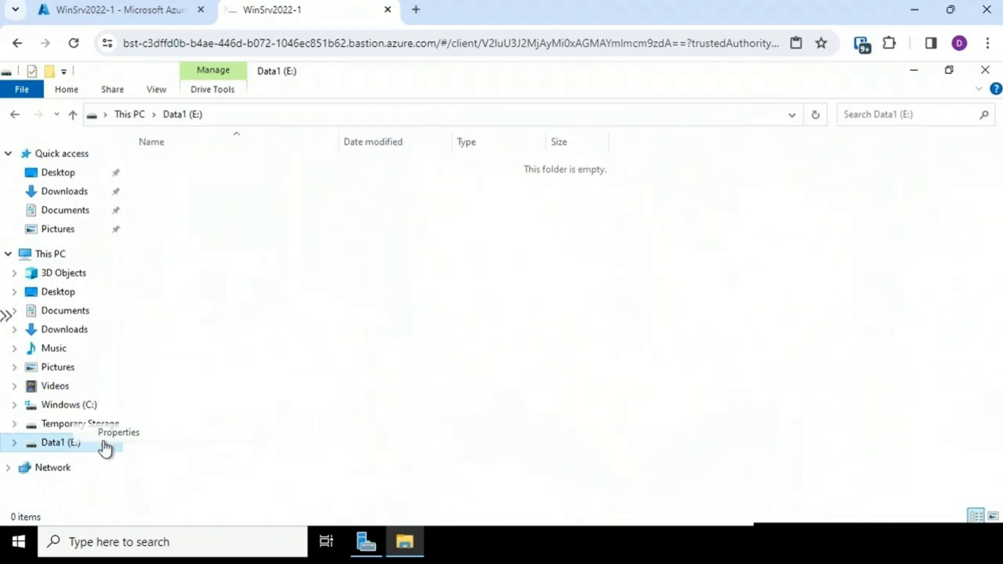
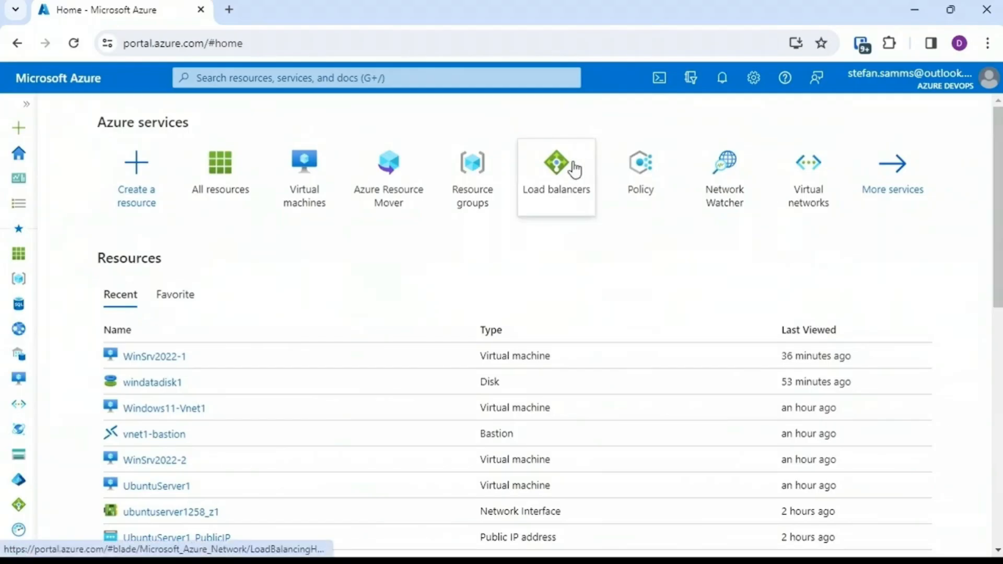
# - Filter All resources to Key vault, open kveast451, and select the keypair1 key name
pyautogui.click(222, 172)
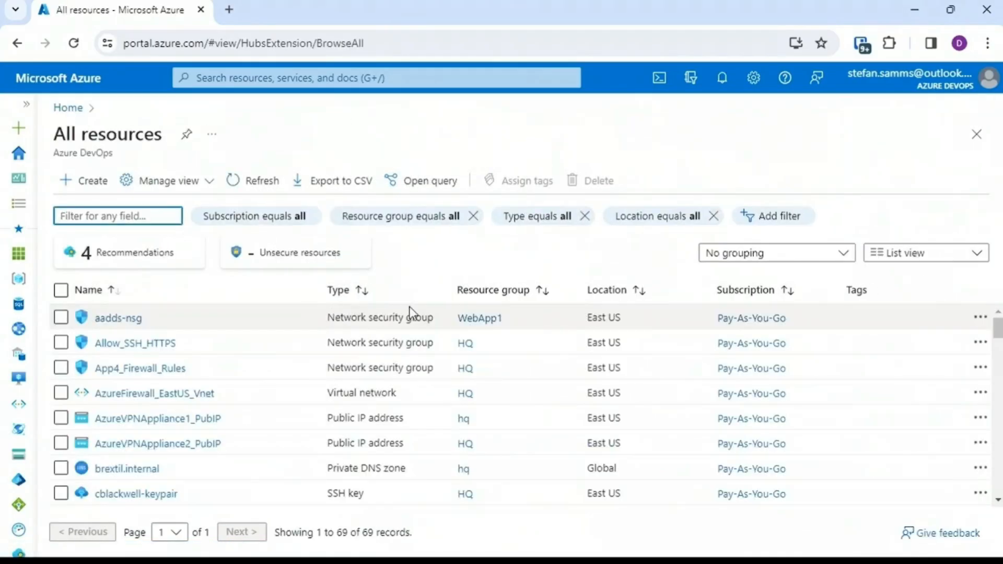
pyautogui.click(536, 219)
pyautogui.moveTo(846, 396); pyautogui.dragTo(852, 415)
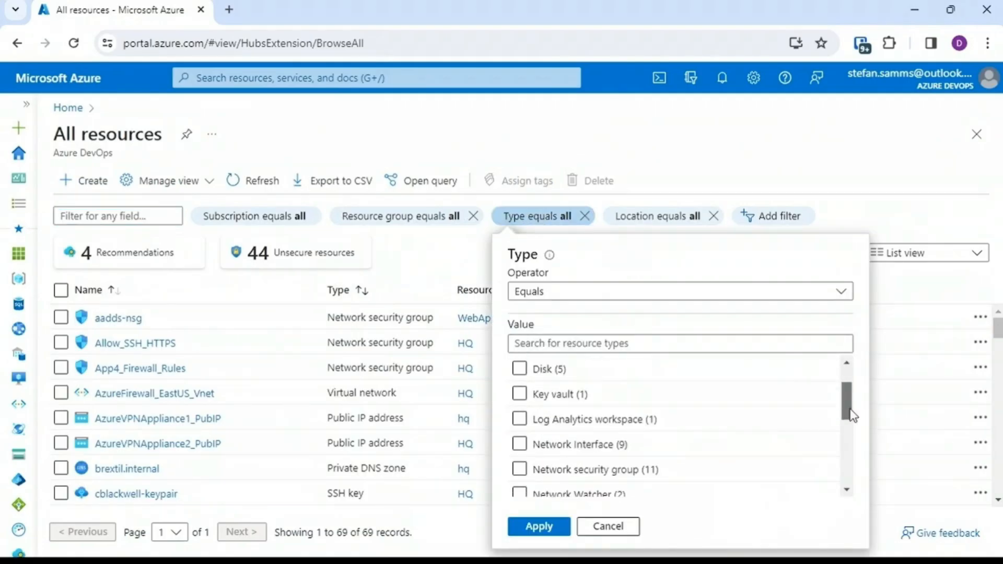
pyautogui.click(519, 393)
pyautogui.click(545, 524)
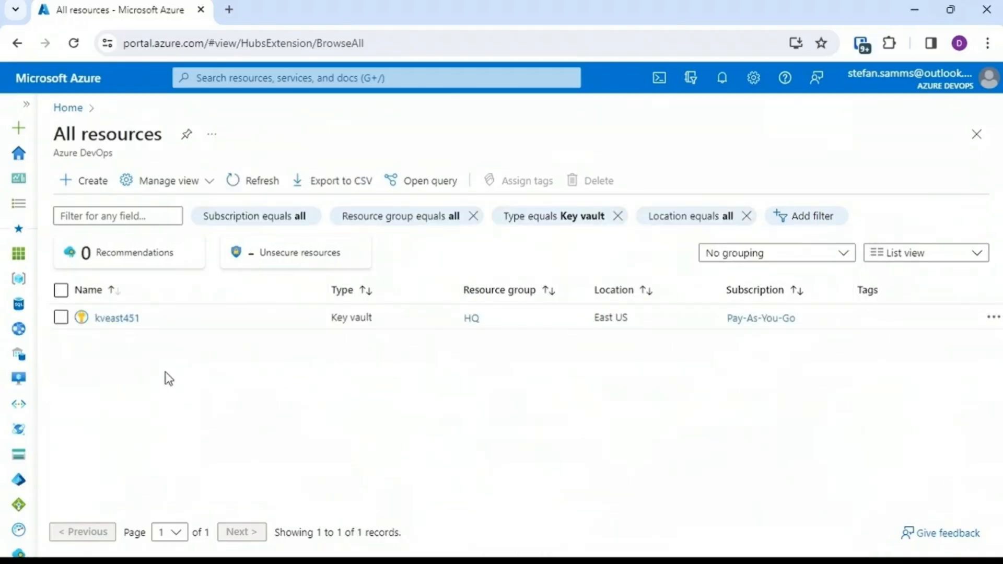
pyautogui.click(133, 319)
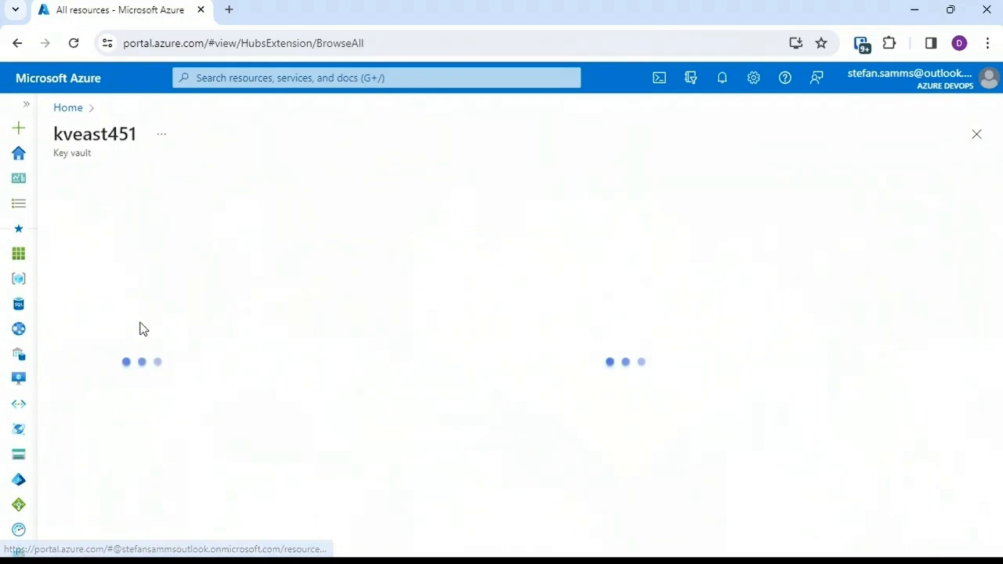
pyautogui.click(148, 415)
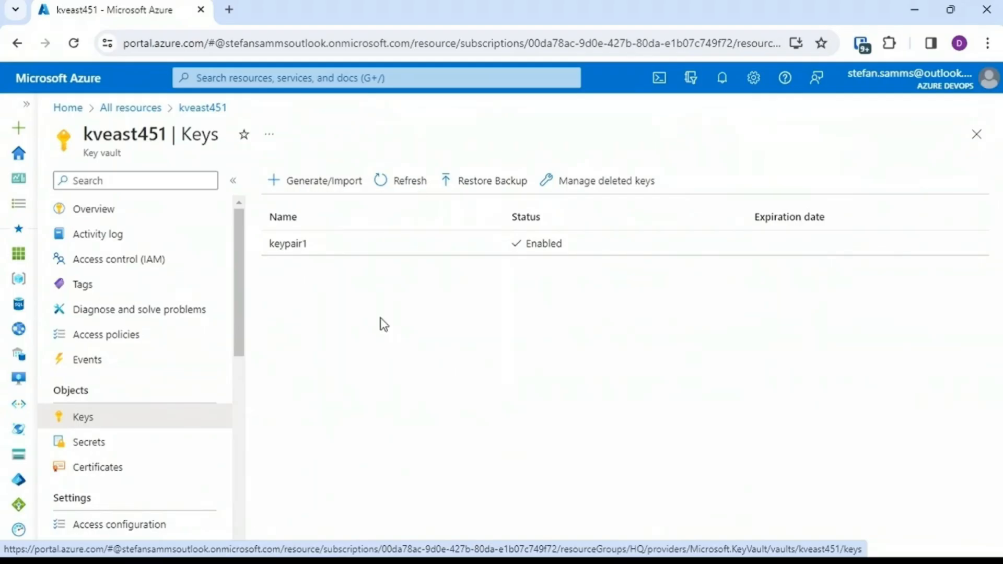
pyautogui.doubleClick(274, 243)
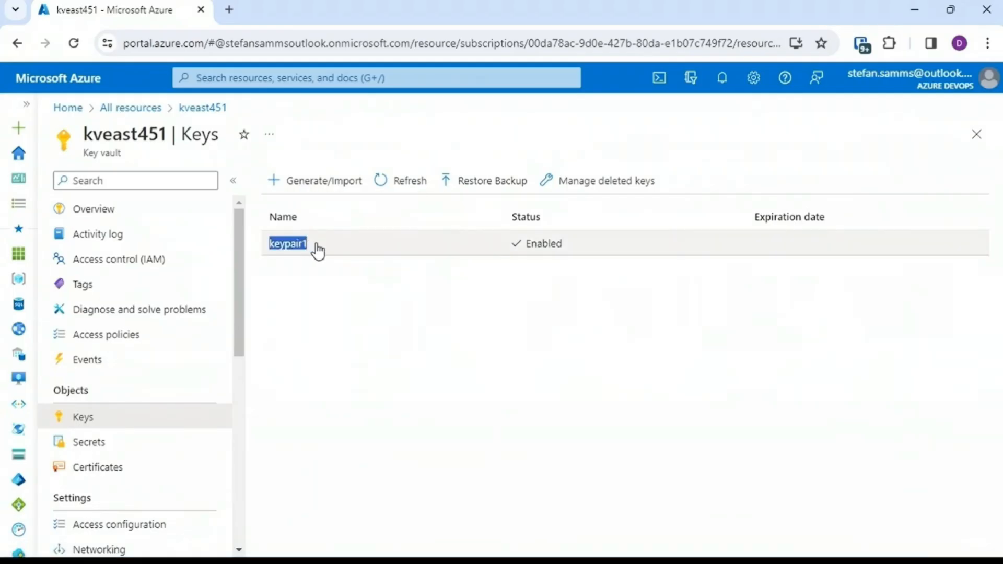
# - Start a new Disk Encryption Set from the Marketplace search for 'disk encrypt'
pyautogui.click(67, 107)
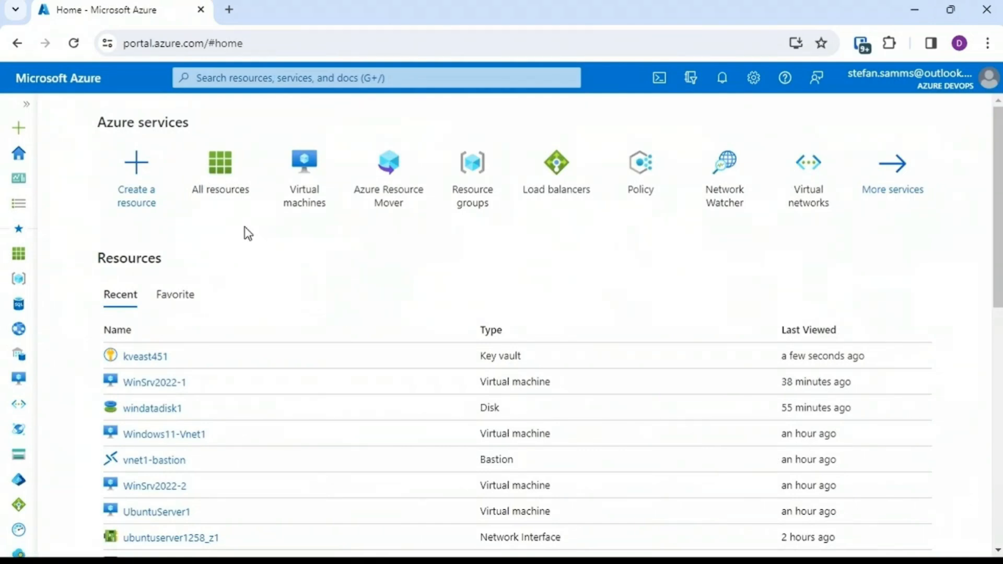
pyautogui.click(137, 179)
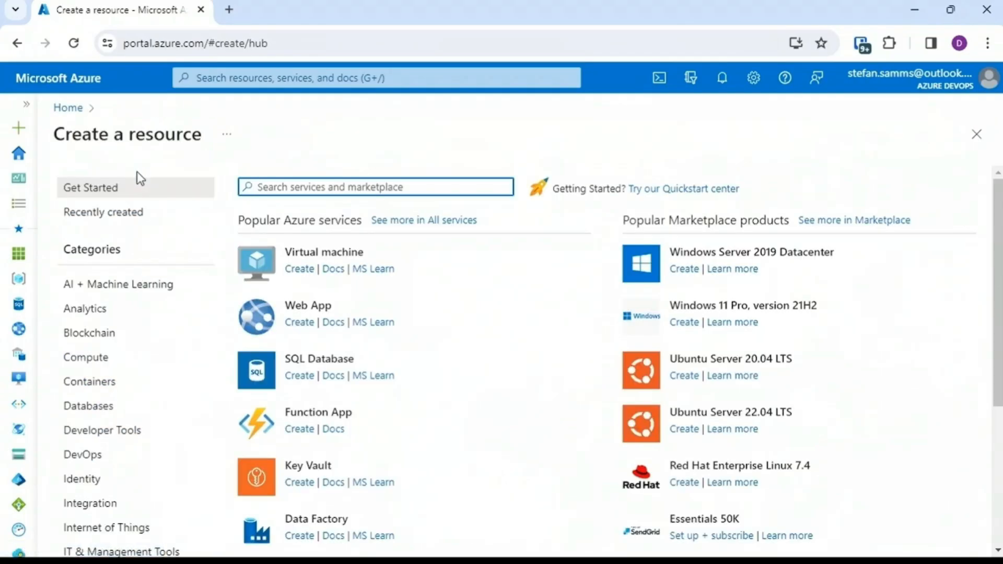
pyautogui.write('disk encrypt')
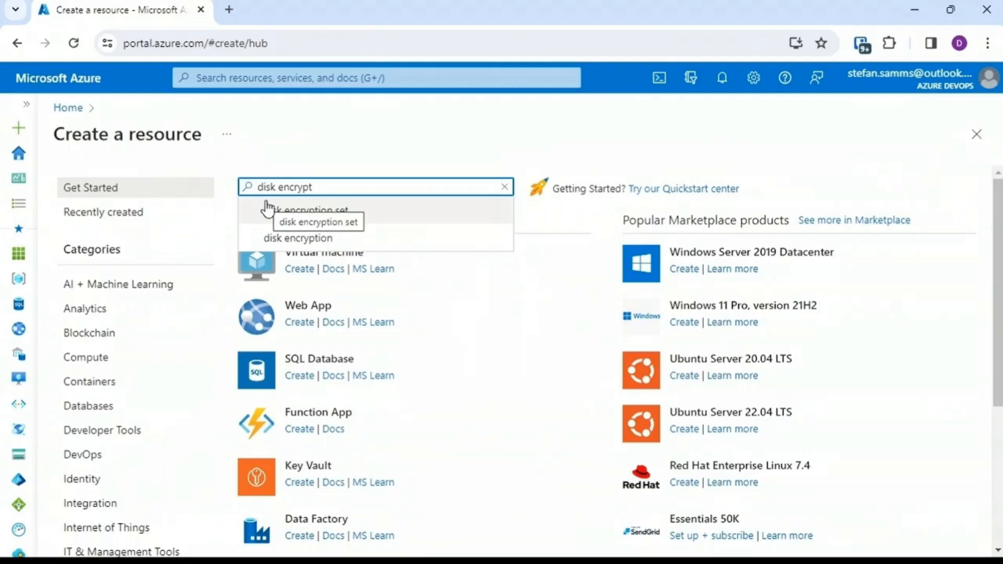
pyautogui.click(305, 212)
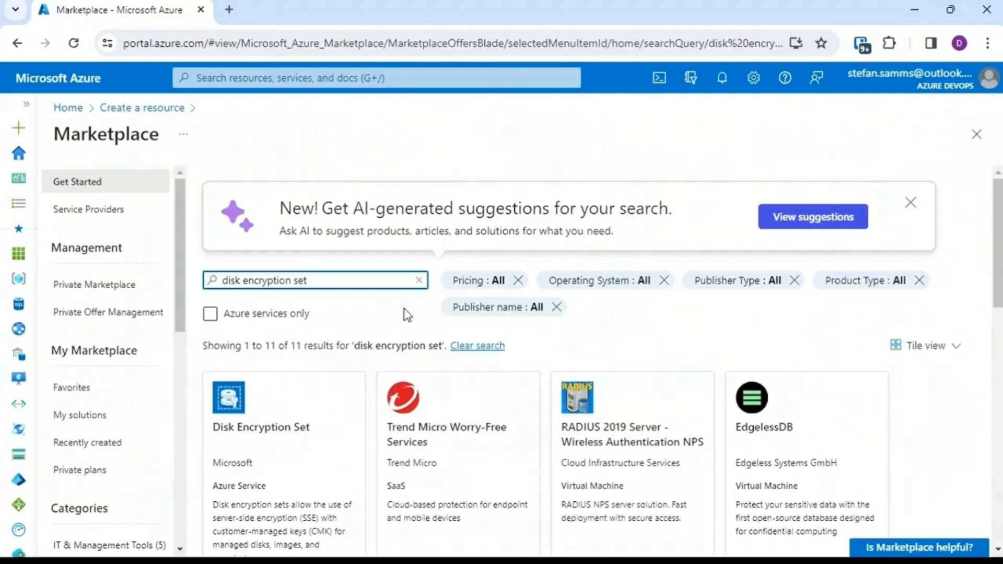
pyautogui.click(230, 405)
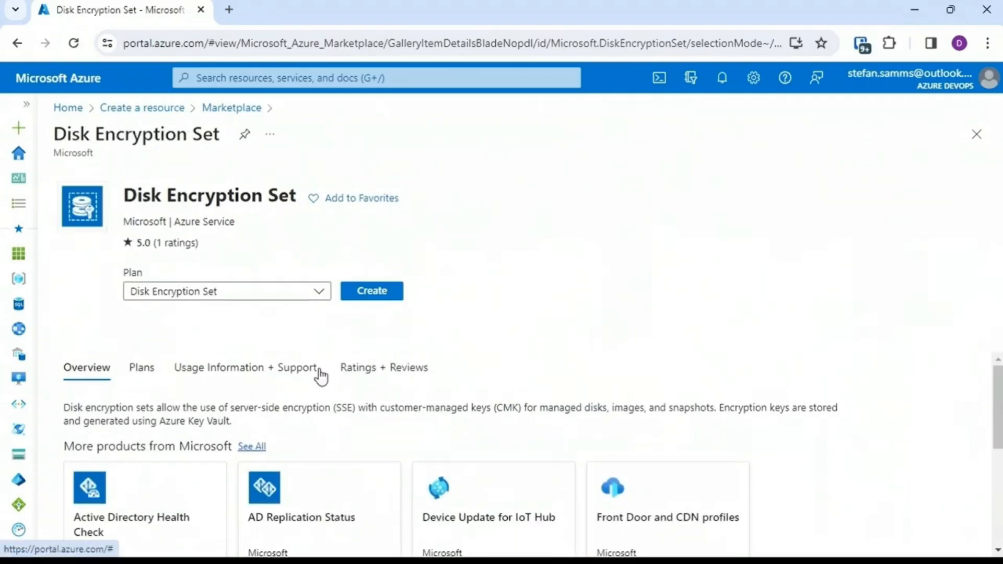
pyautogui.click(381, 288)
# - Put the set in resource group HQ, name it diskencryptionset1, and keep at-rest customer-managed key encryption
pyautogui.click(625, 368)
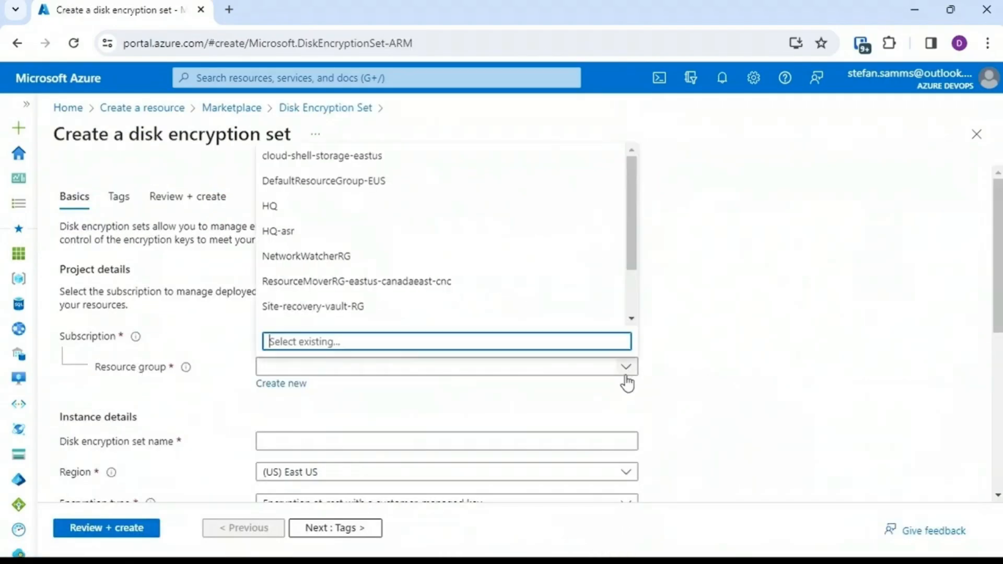
pyautogui.click(313, 209)
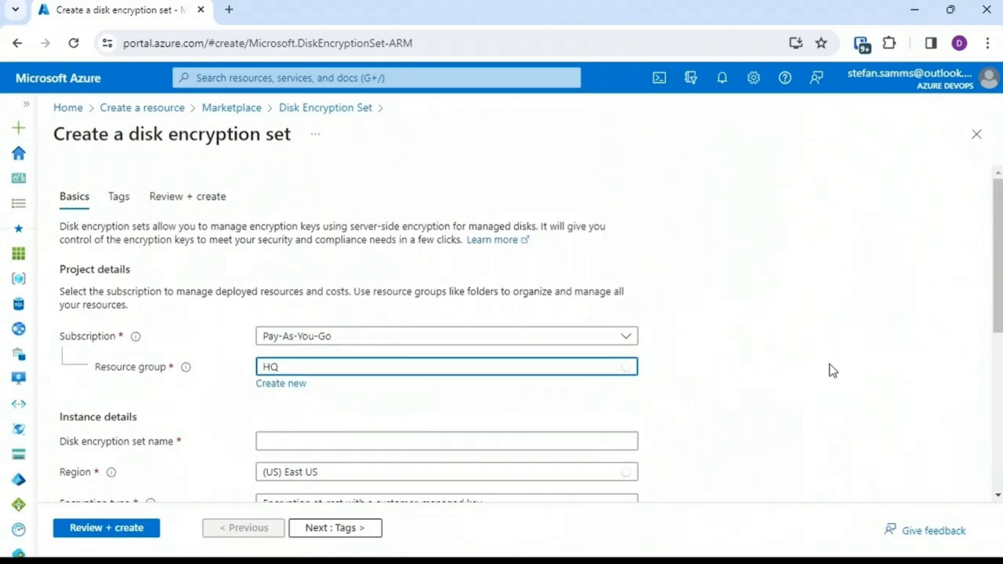
pyautogui.scroll(-1, 999, 291)
pyautogui.scroll(-1, 992, 347)
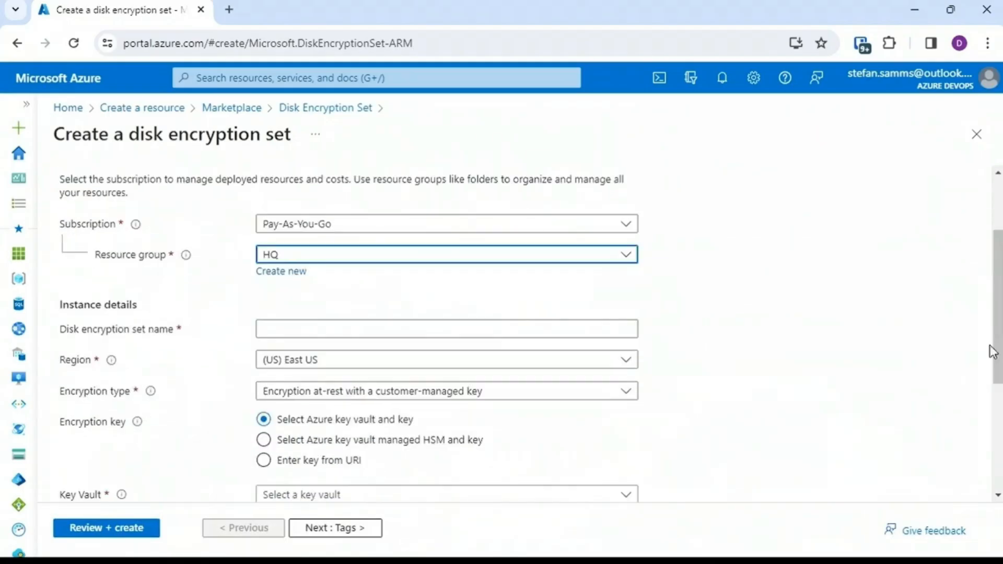
pyautogui.click(525, 323)
pyautogui.write('diskencryptionset1')
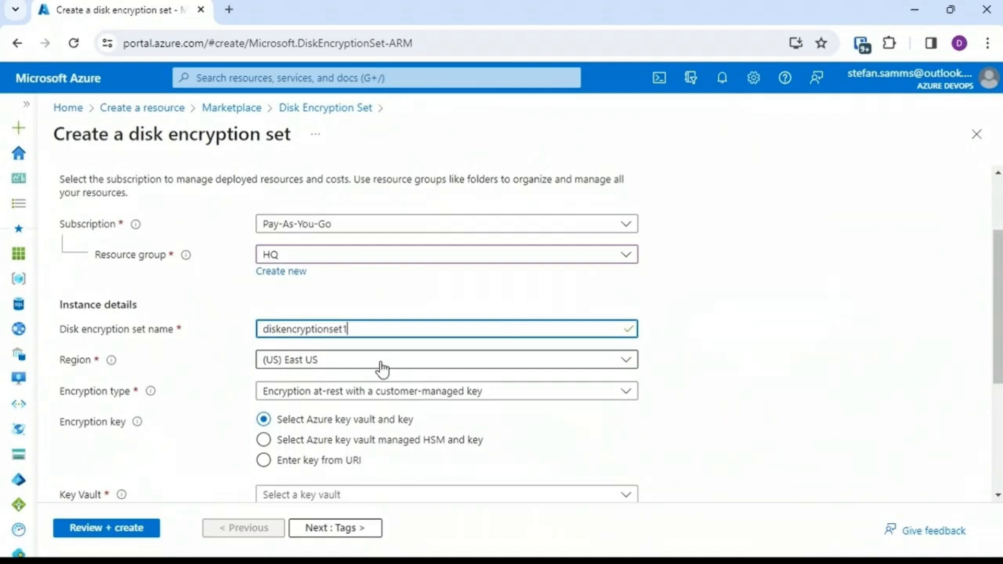
pyautogui.click(311, 401)
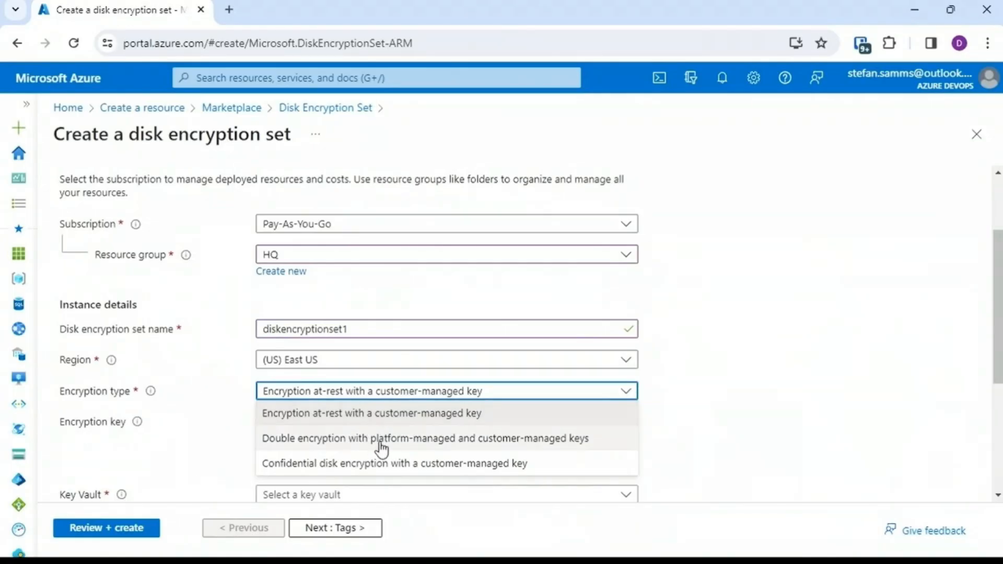
pyautogui.click(403, 412)
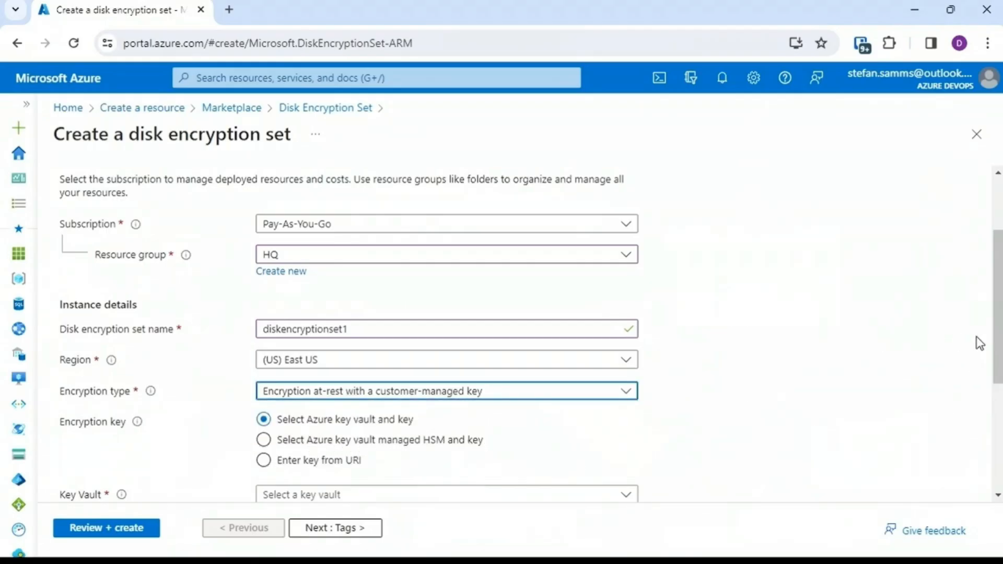
# - Choose key vault kveast451, key keypair1 and its current version
pyautogui.moveTo(998, 340); pyautogui.dragTo(985, 398)
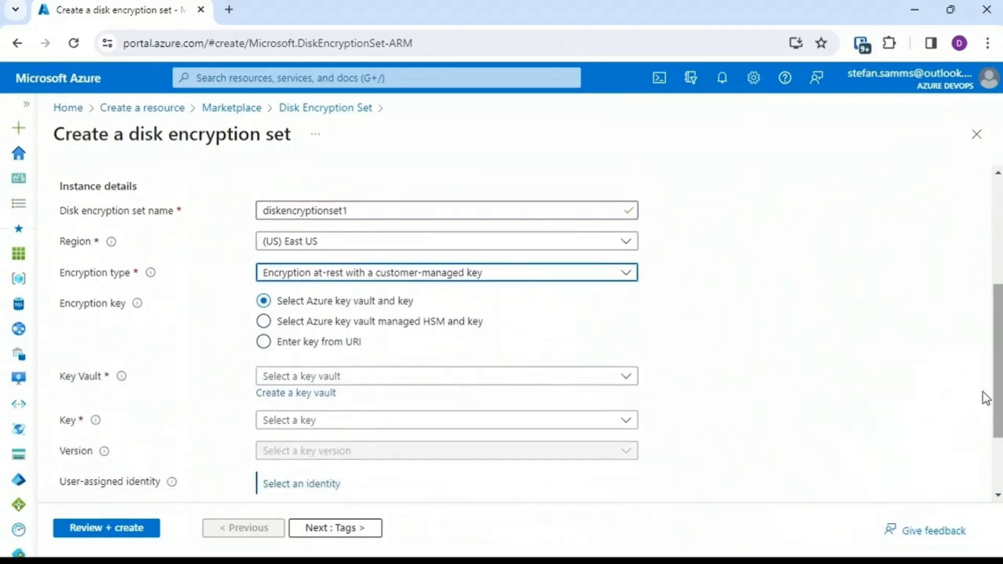
pyautogui.click(511, 383)
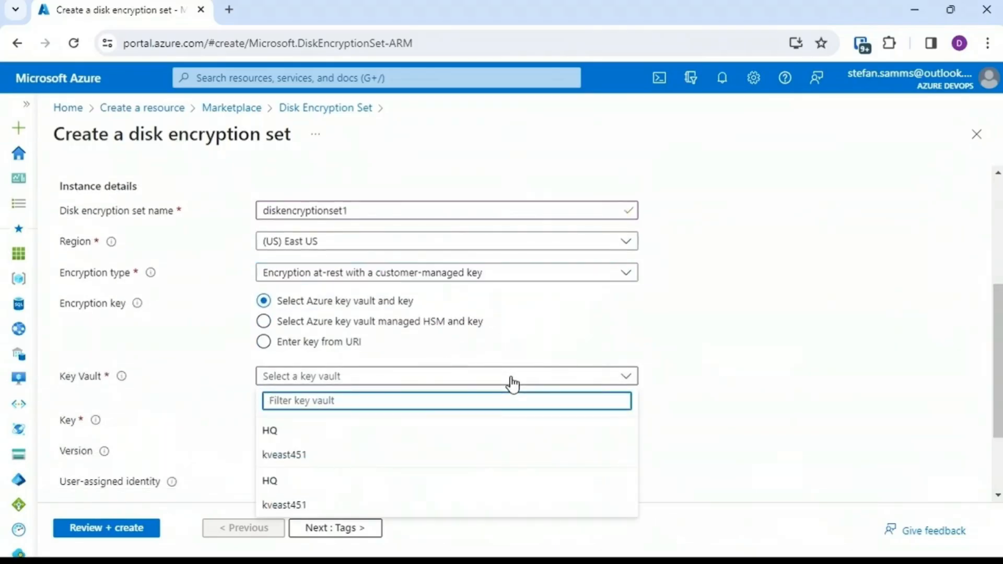
pyautogui.click(321, 457)
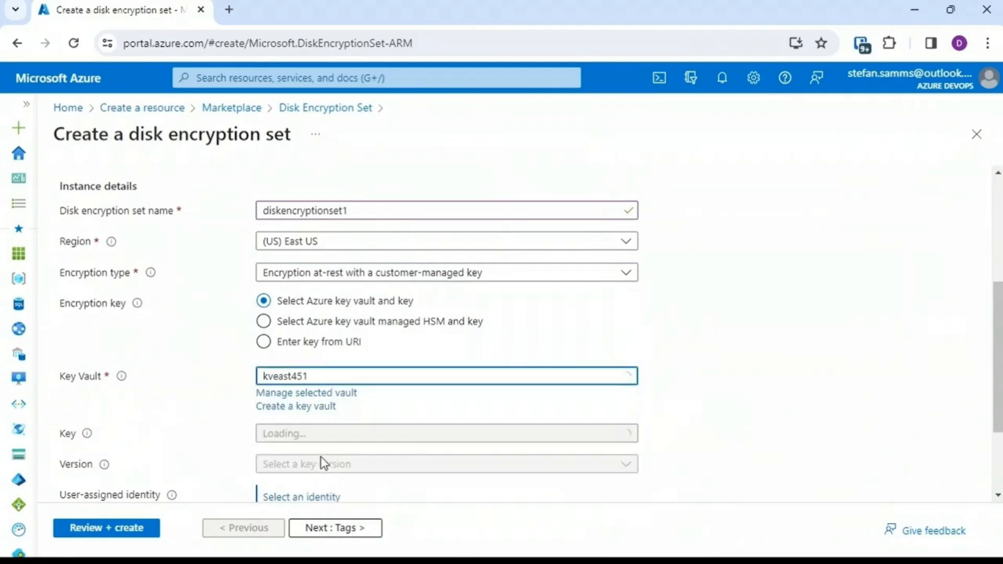
pyautogui.click(409, 437)
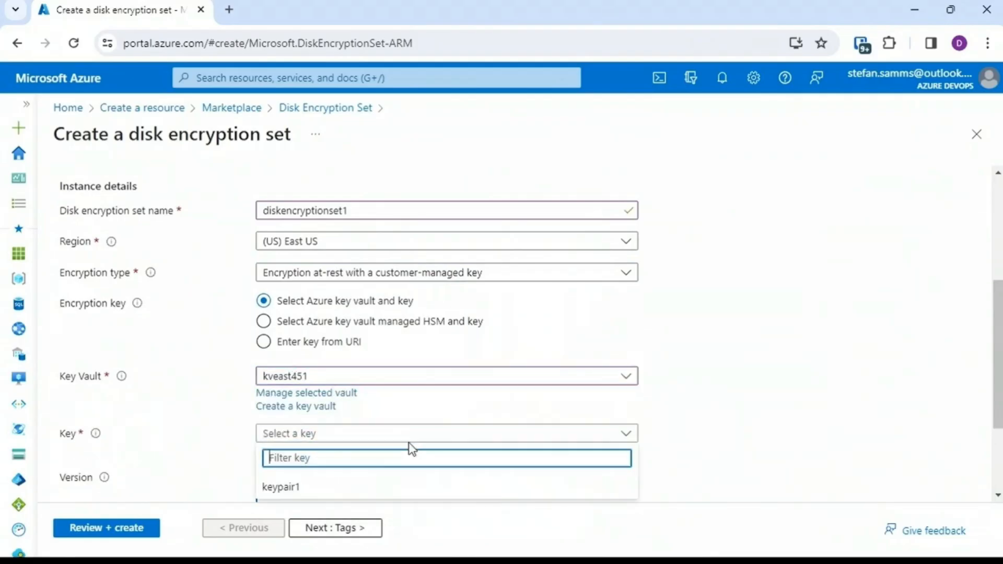
pyautogui.click(308, 488)
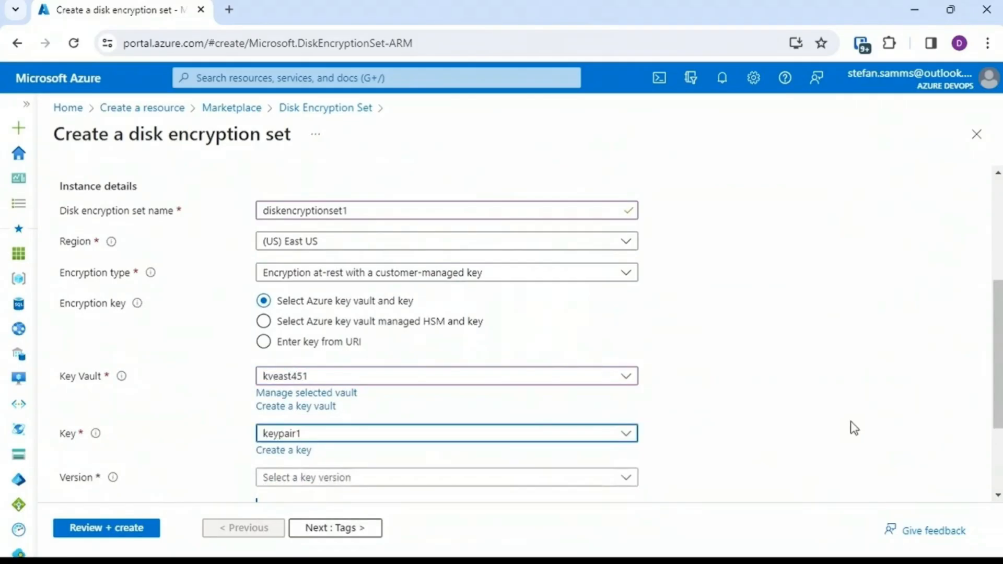
pyautogui.scroll(-3, 851, 421)
pyautogui.click(540, 340)
pyautogui.click(400, 403)
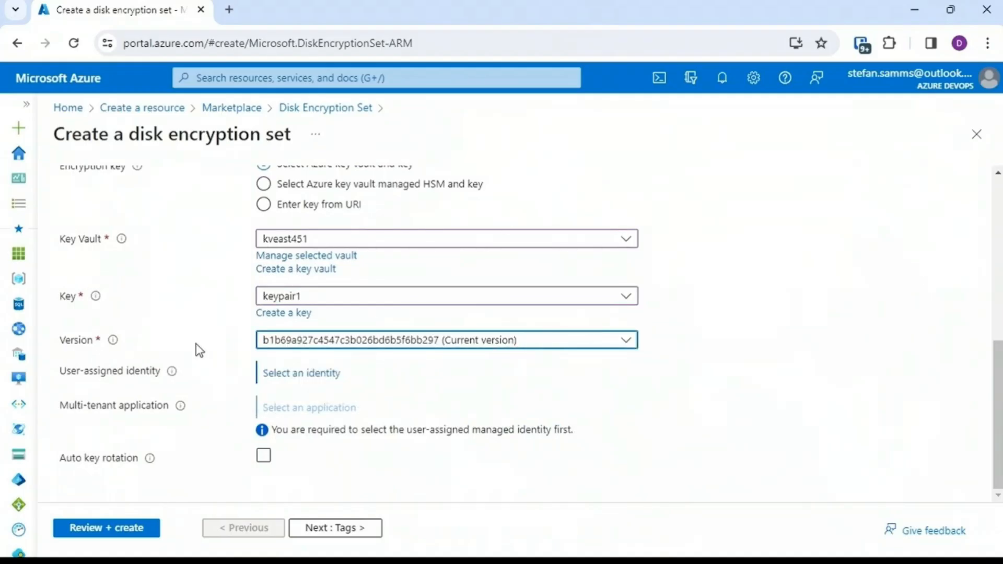
pyautogui.click(349, 526)
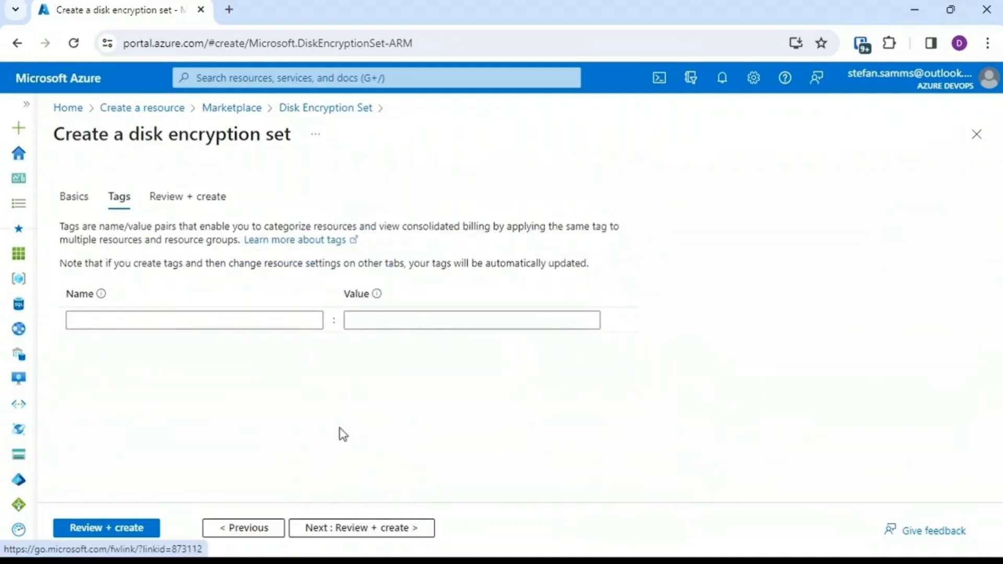
# - Validate and create diskencryptionset1, then open the deployed resource
pyautogui.click(369, 528)
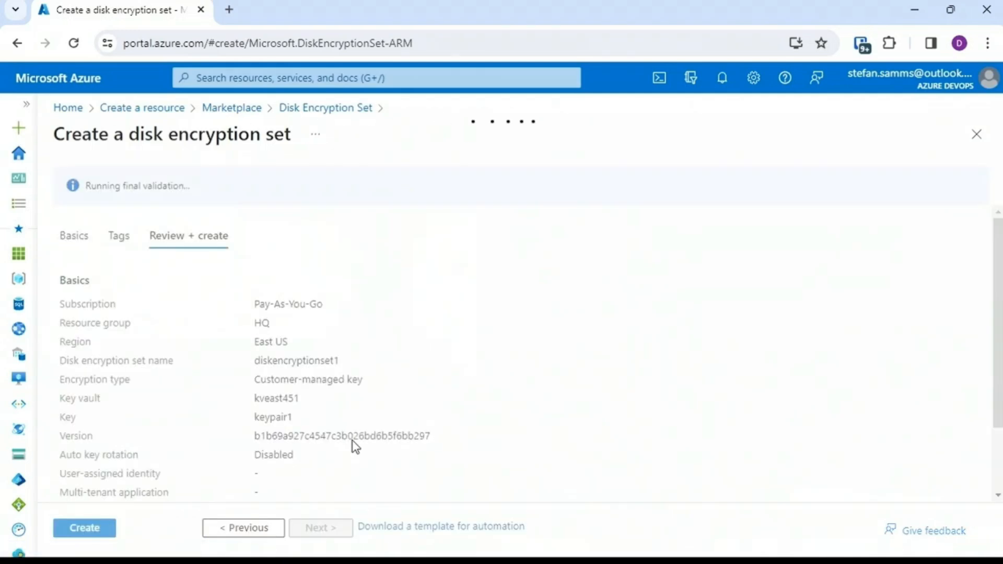
pyautogui.click(85, 528)
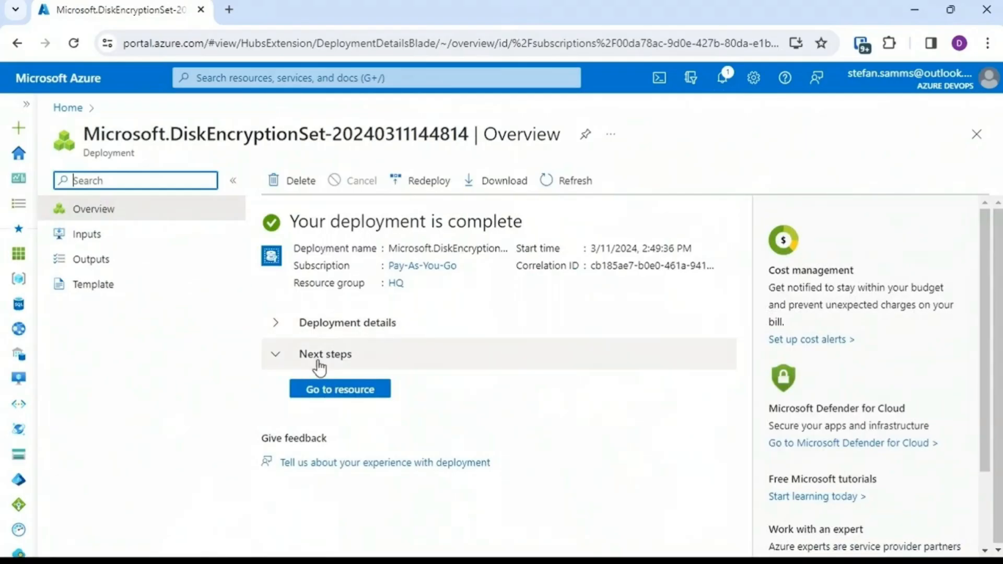
pyautogui.click(345, 391)
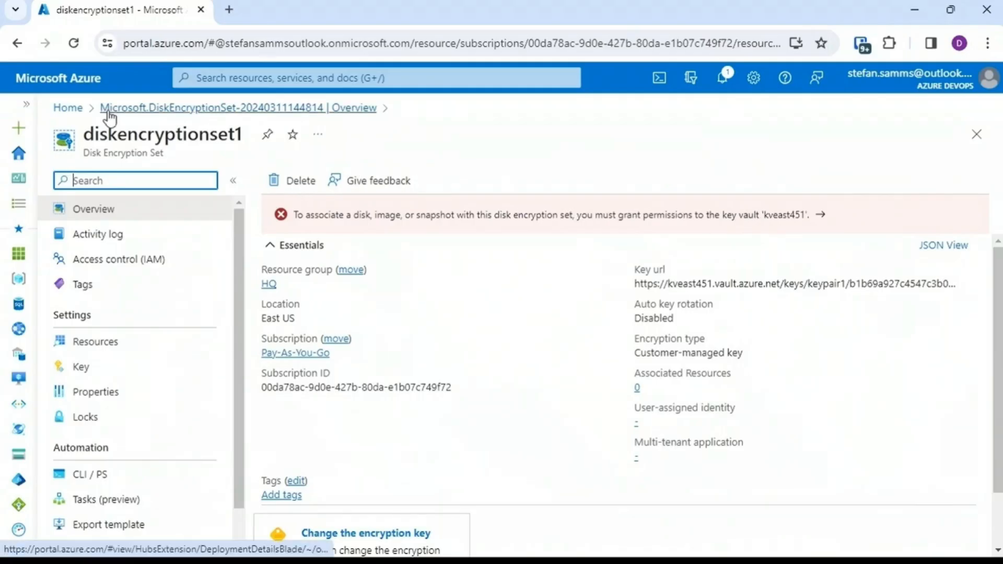
# - Filter All resources to Key vault and open kveast451
pyautogui.click(68, 108)
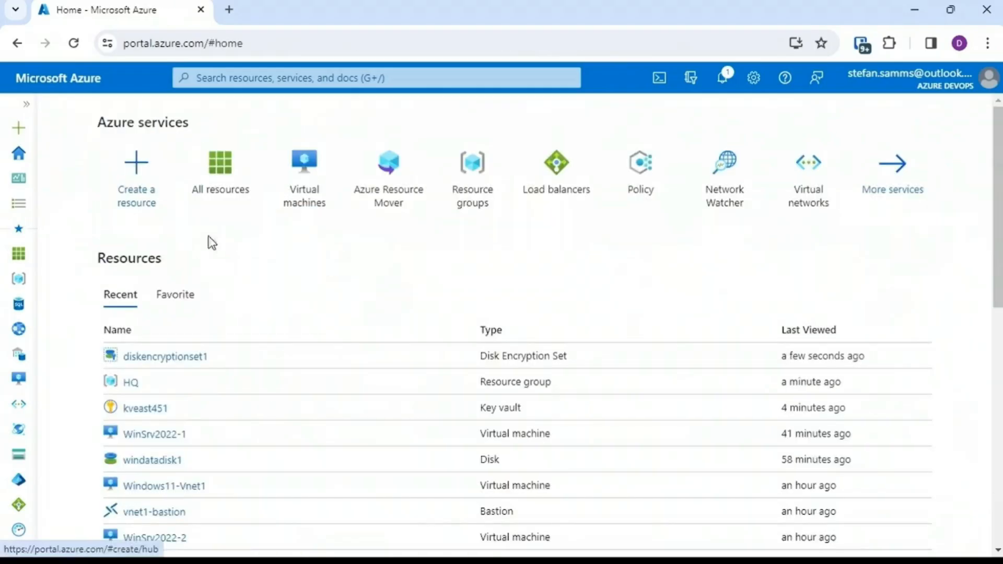
pyautogui.click(218, 183)
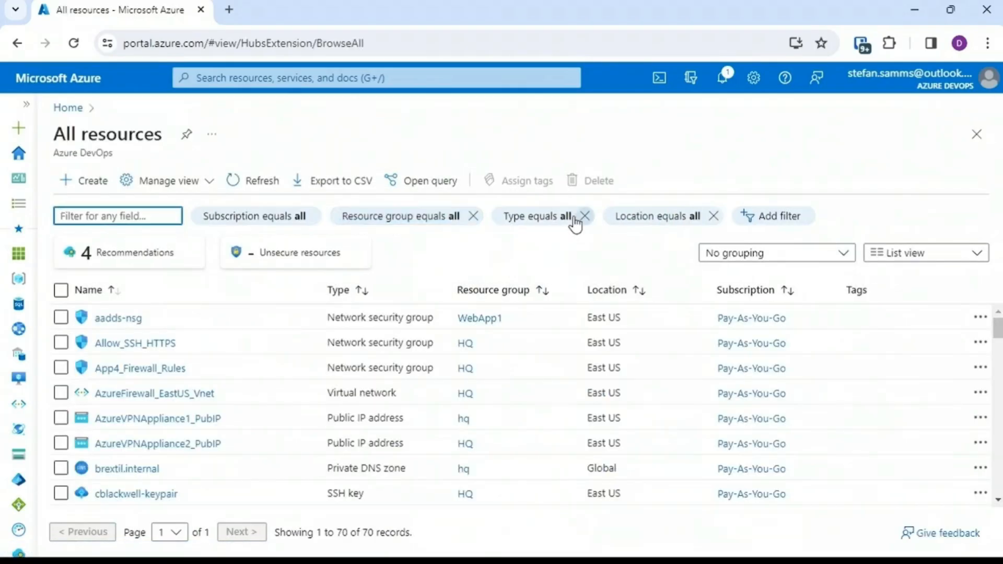
pyautogui.click(554, 230)
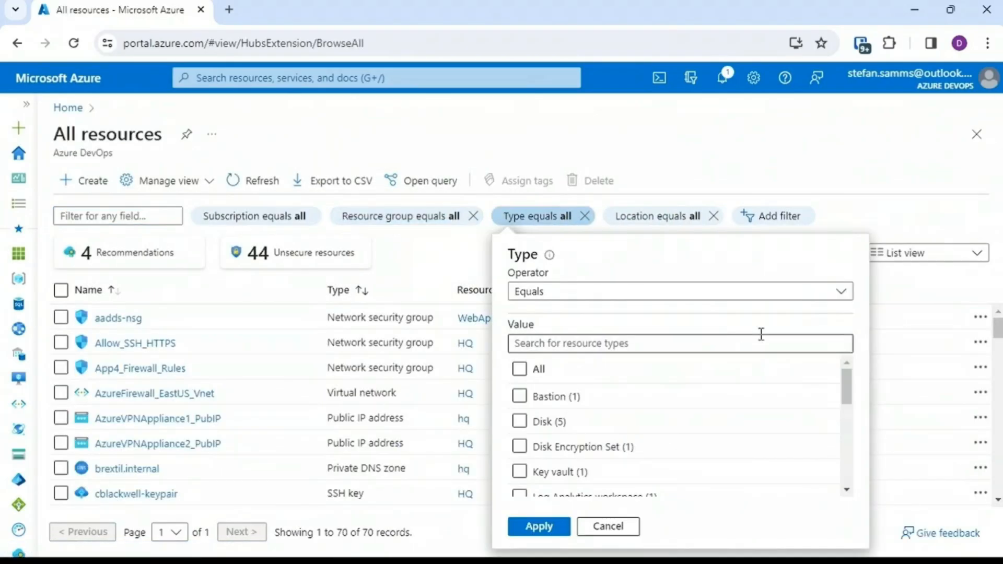
pyautogui.click(617, 470)
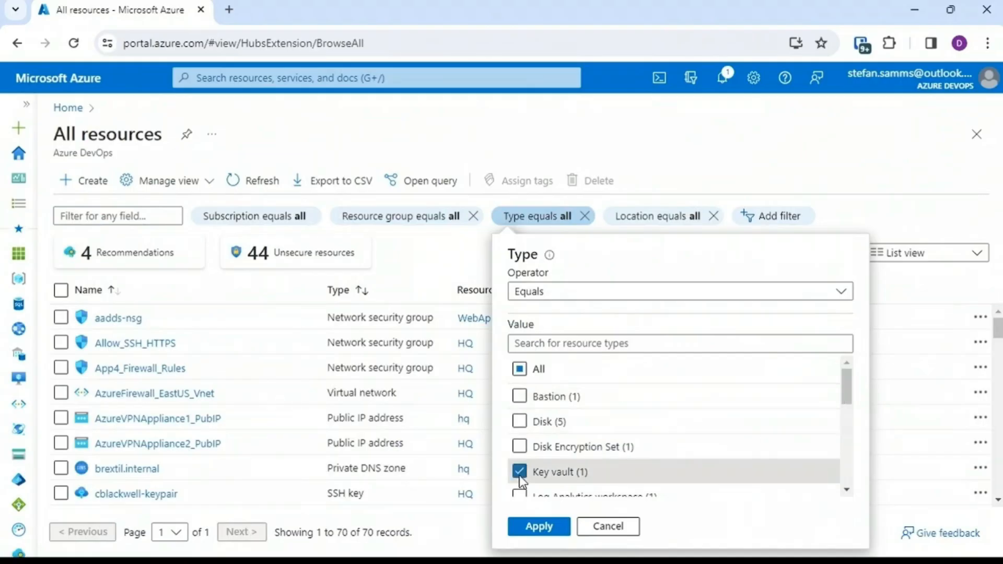
pyautogui.click(540, 526)
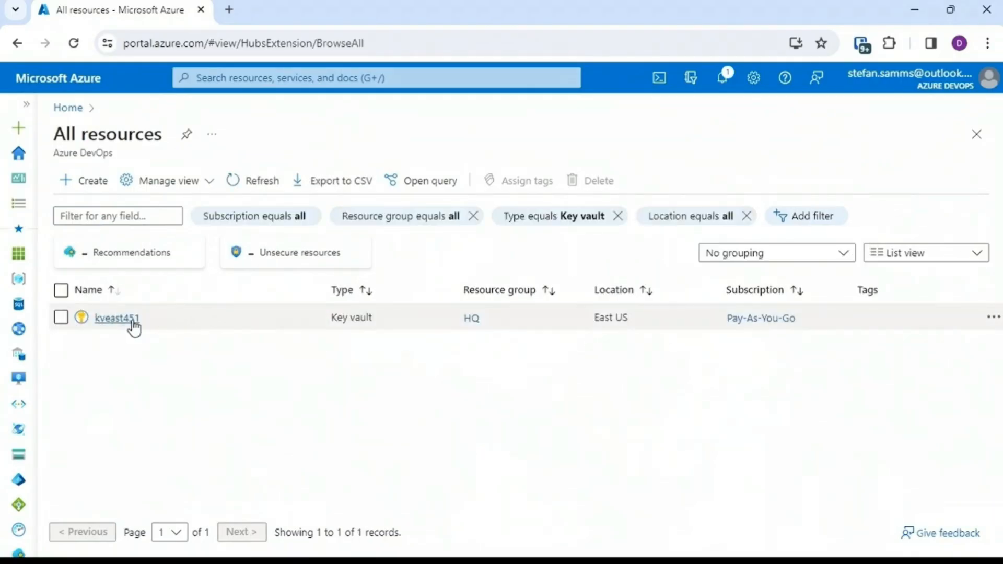
pyautogui.click(129, 320)
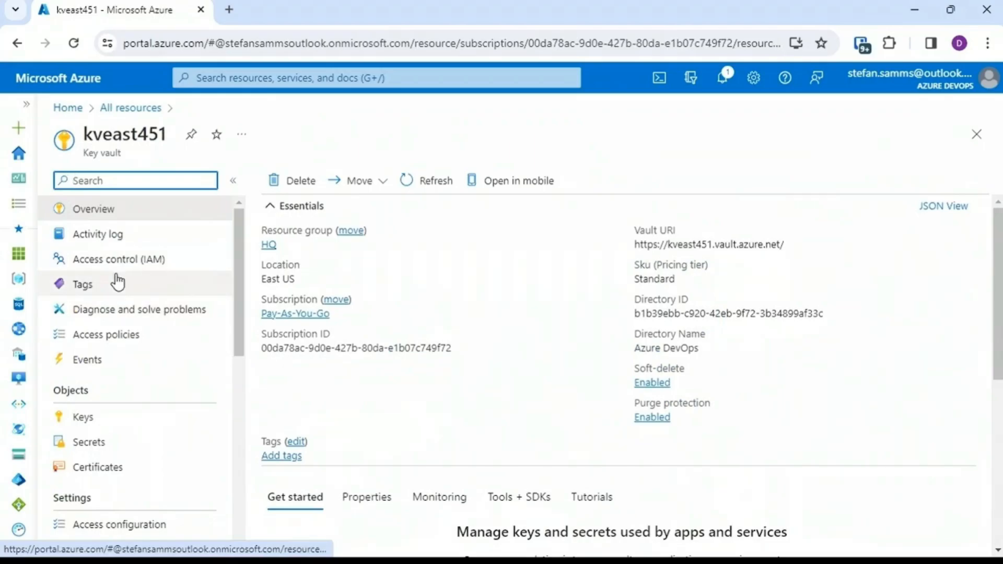
# - Start a role assignment on the vault with the Key Vault Crypto Service Encryption User role
pyautogui.click(152, 269)
pyautogui.click(315, 184)
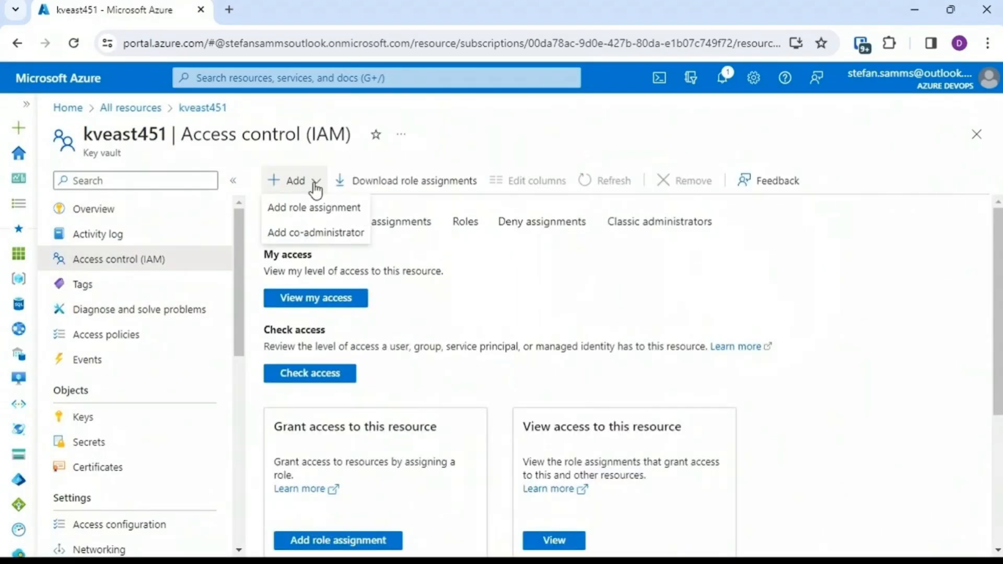
pyautogui.click(315, 206)
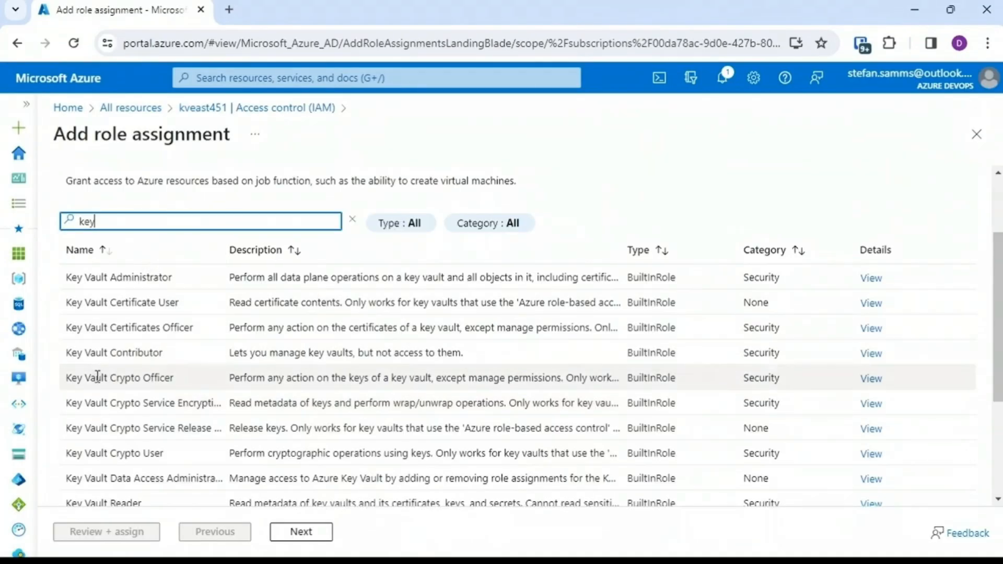
pyautogui.click(123, 401)
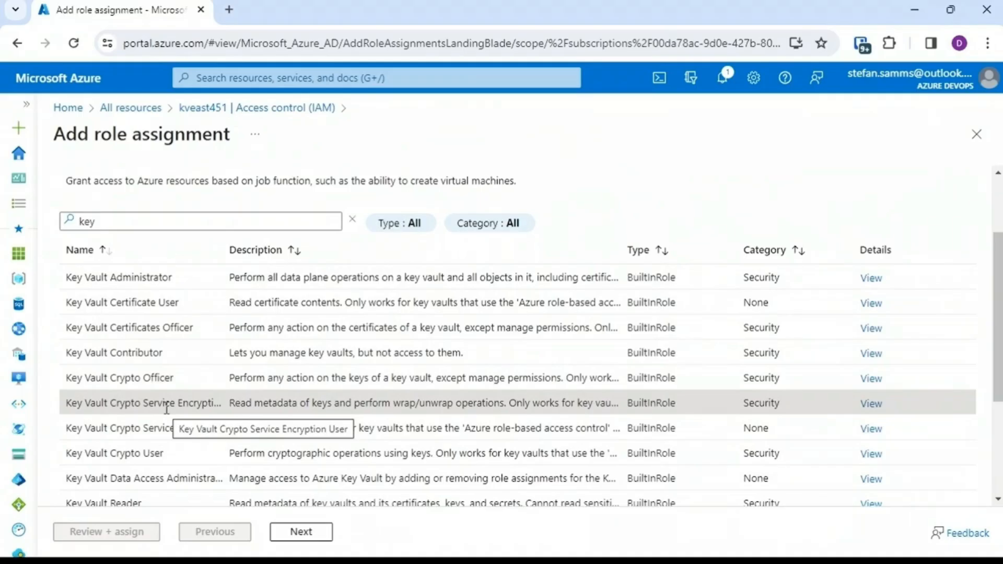
pyautogui.click(301, 532)
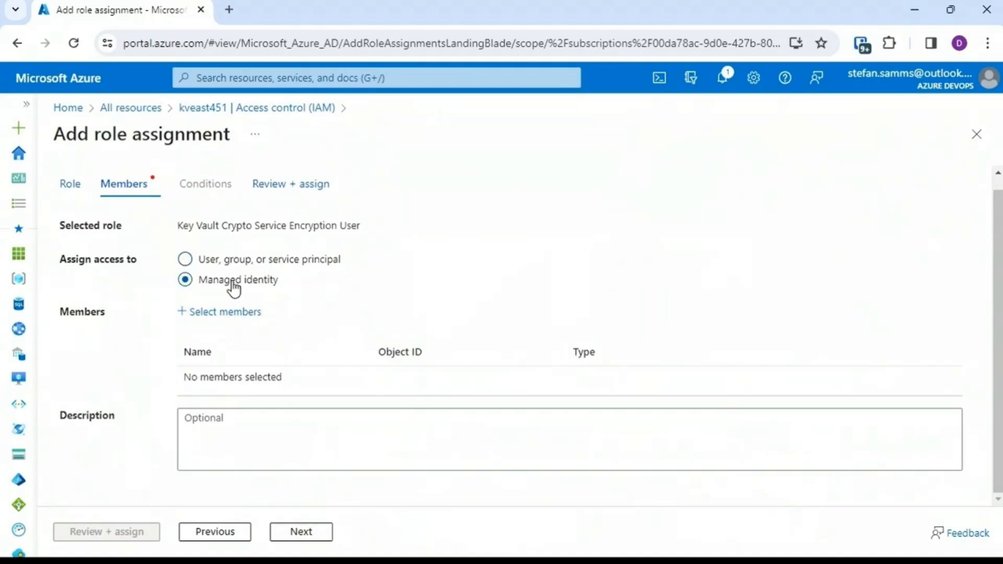
# - Assign the role to managed identity diskencryptionset1, then return to All resources
pyautogui.click(223, 313)
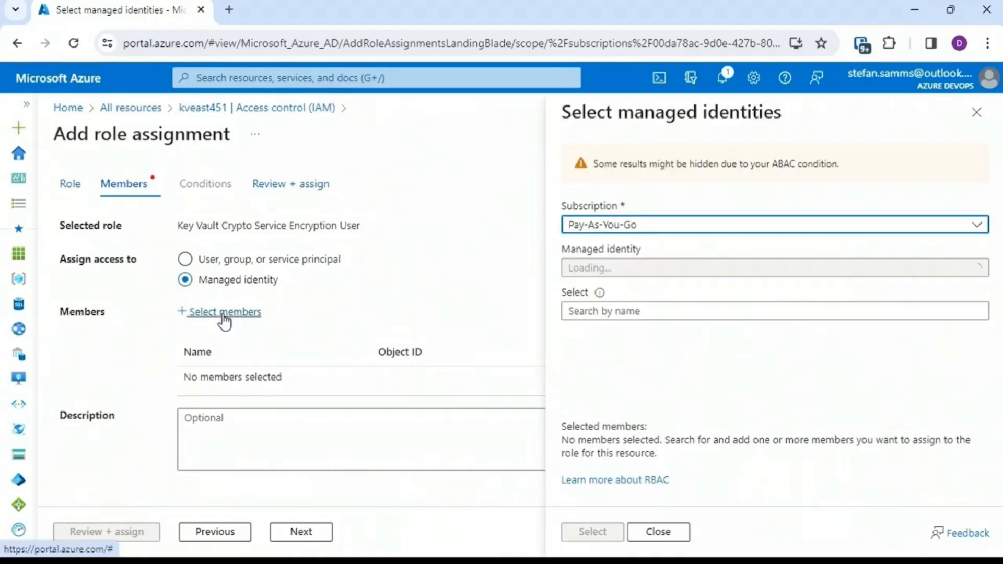
pyautogui.click(606, 269)
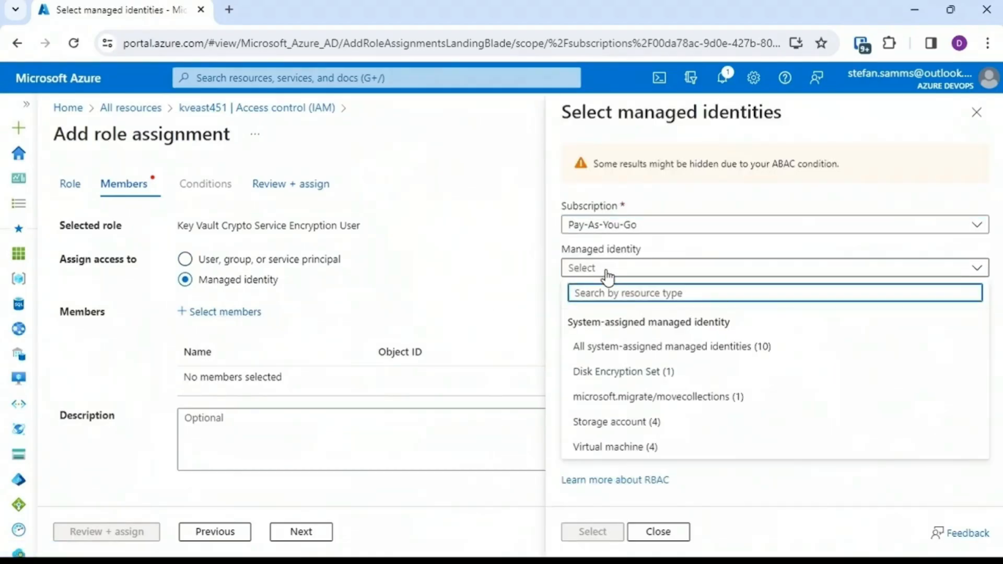
pyautogui.click(590, 372)
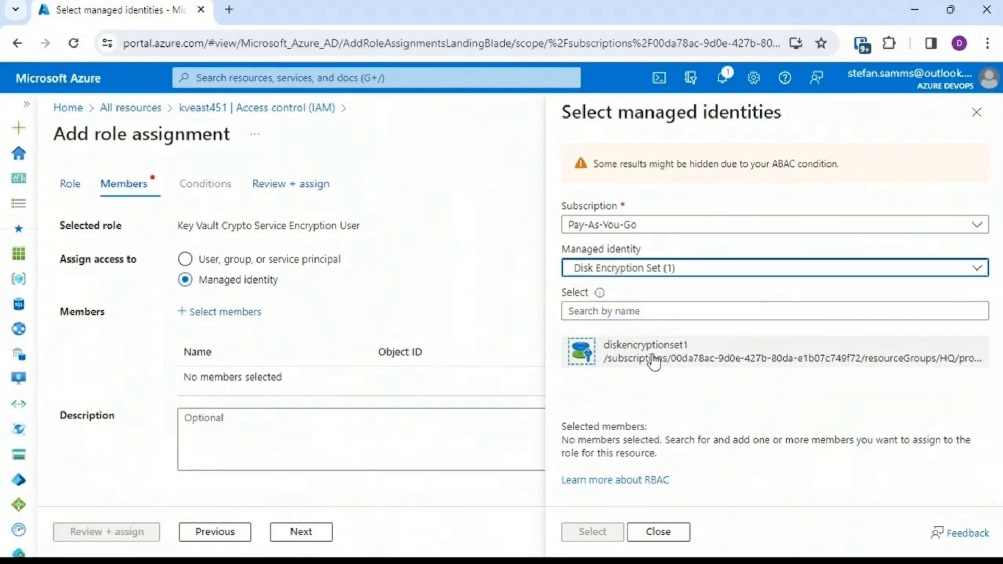
pyautogui.click(653, 360)
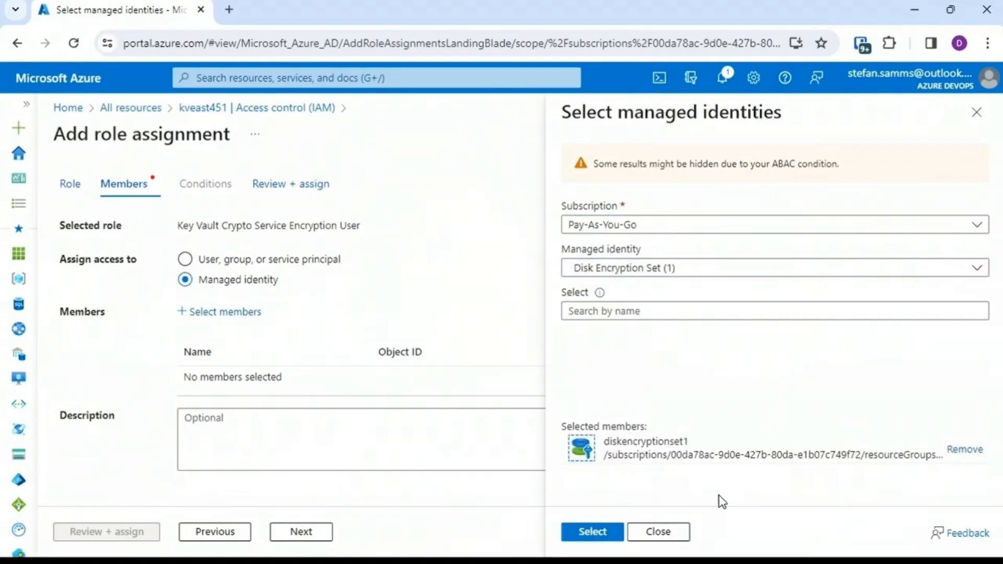
pyautogui.click(593, 532)
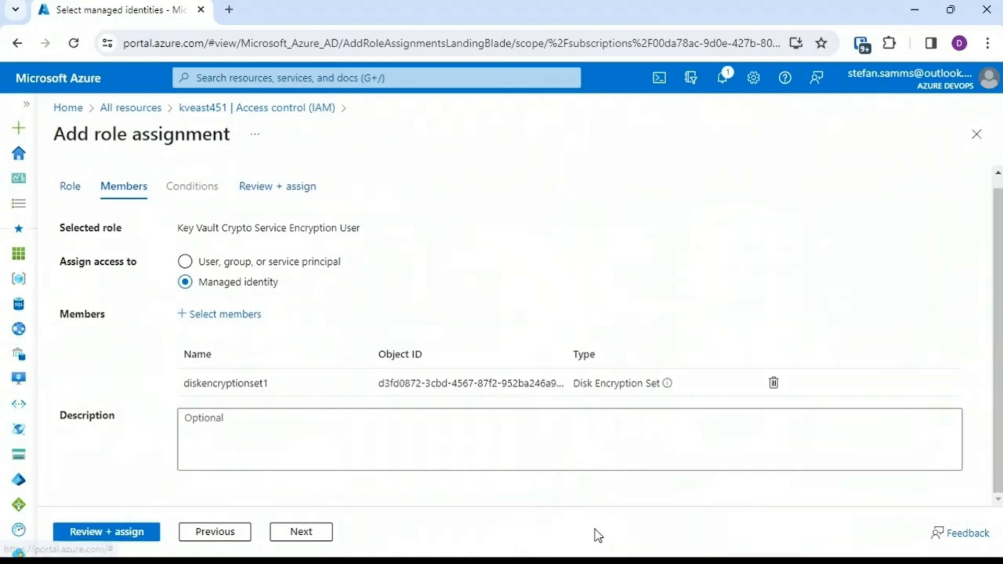
pyautogui.click(122, 533)
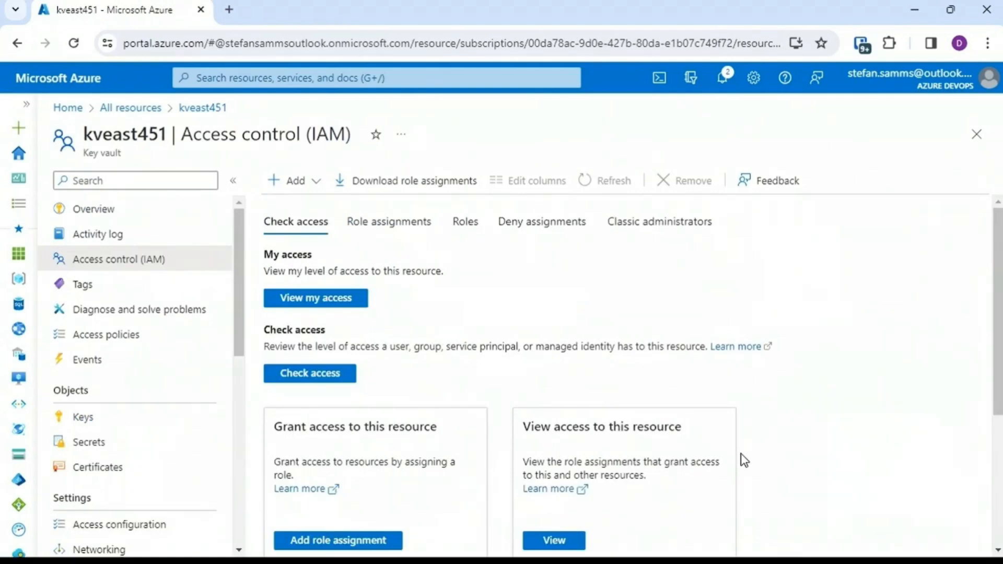
pyautogui.click(86, 418)
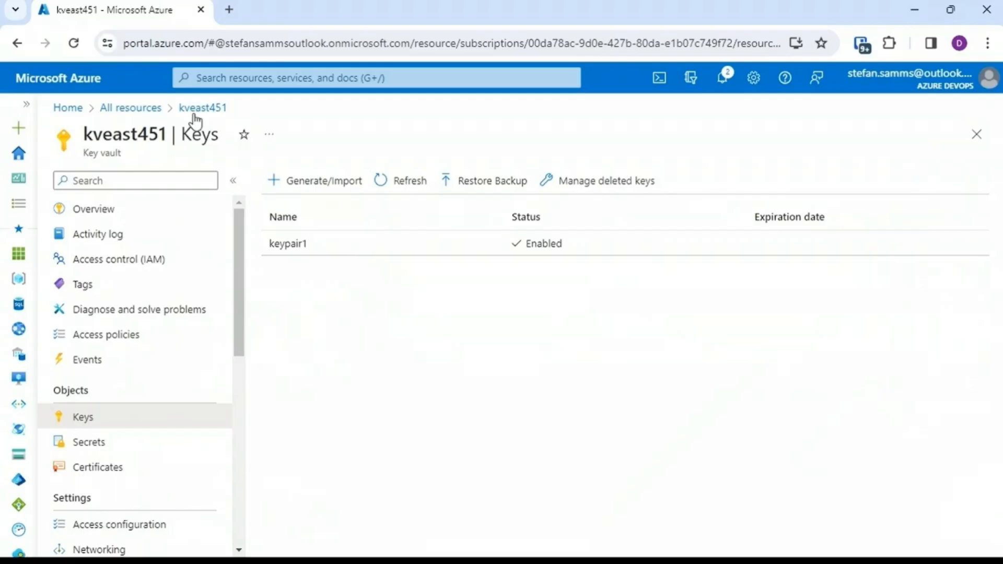
pyautogui.click(126, 110)
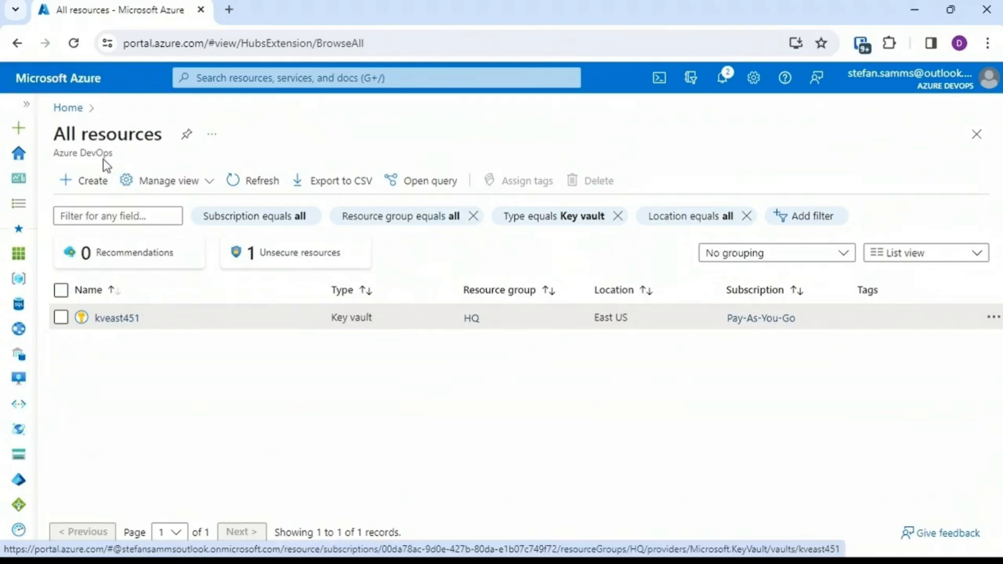
# - Start a Managed Disk from the Marketplace in resource group HQ named DataDisk2
pyautogui.click(93, 184)
pyautogui.write('managed')
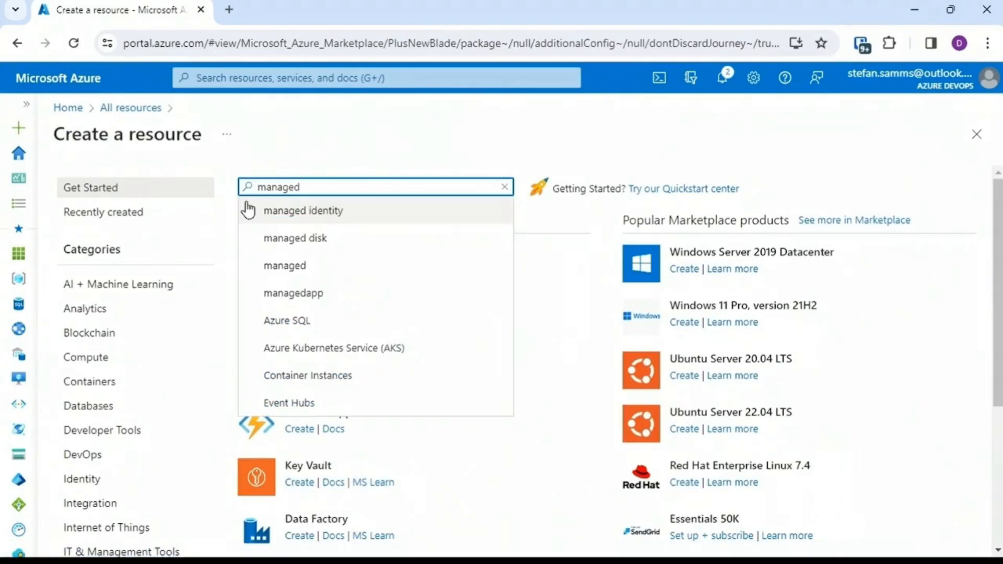
pyautogui.click(320, 237)
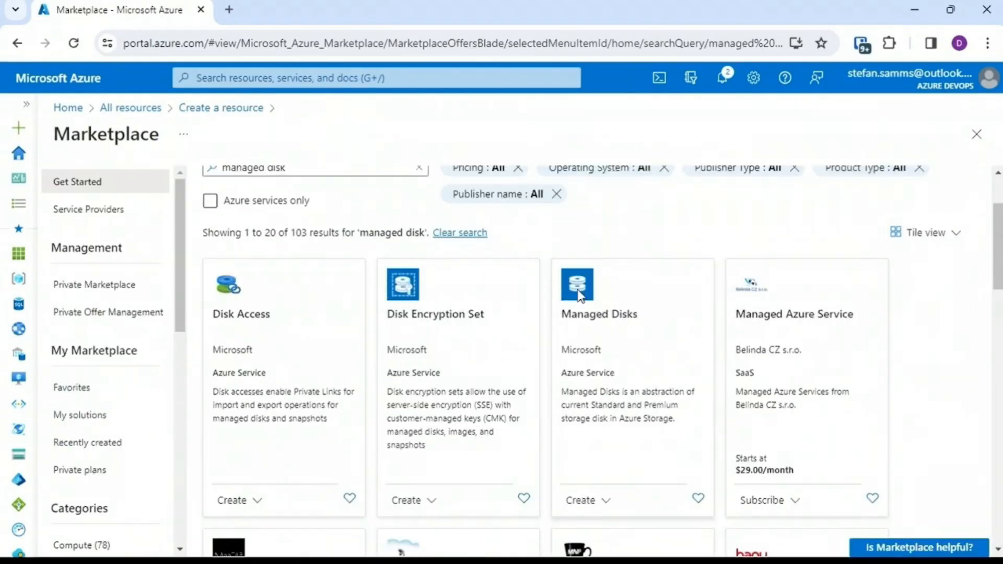
pyautogui.click(575, 287)
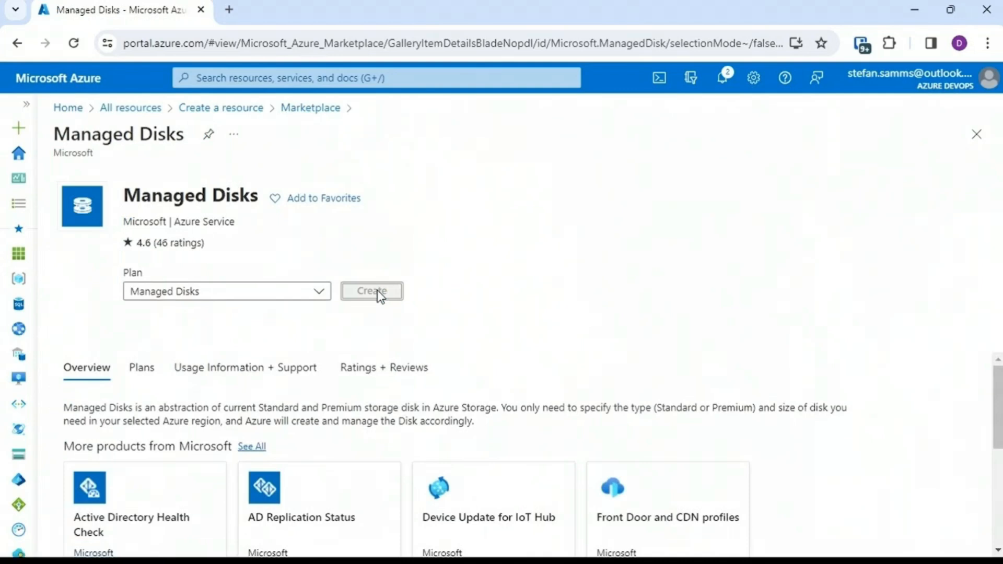
pyautogui.click(378, 291)
pyautogui.click(600, 371)
pyautogui.click(426, 206)
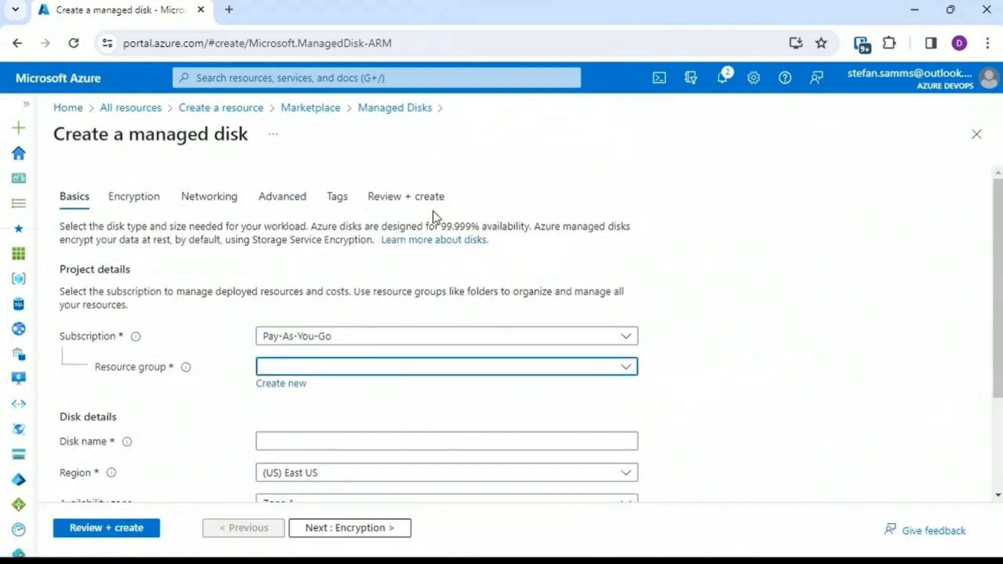
pyautogui.click(435, 440)
pyautogui.write('DataDisk2')
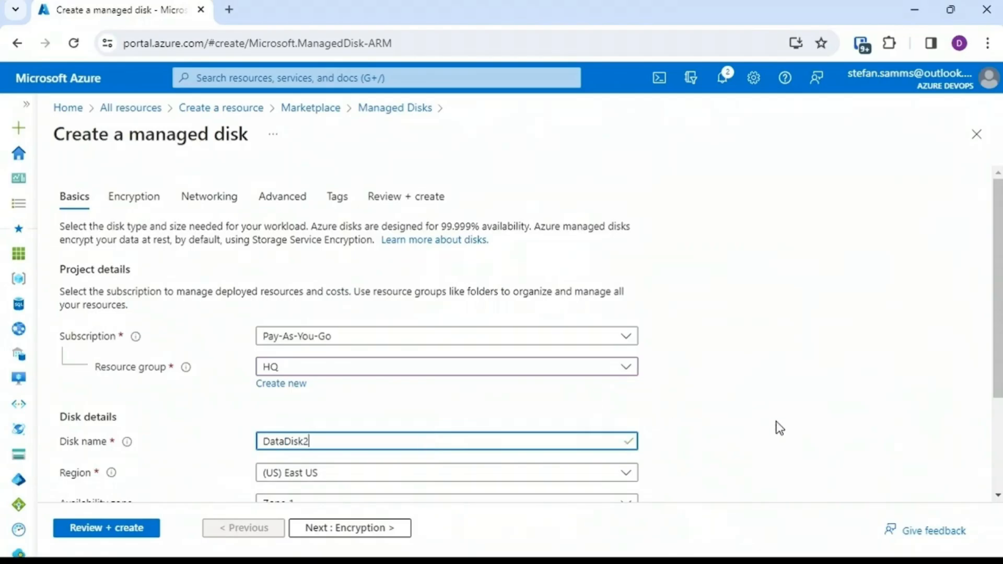
pyautogui.moveTo(998, 342); pyautogui.dragTo(985, 418)
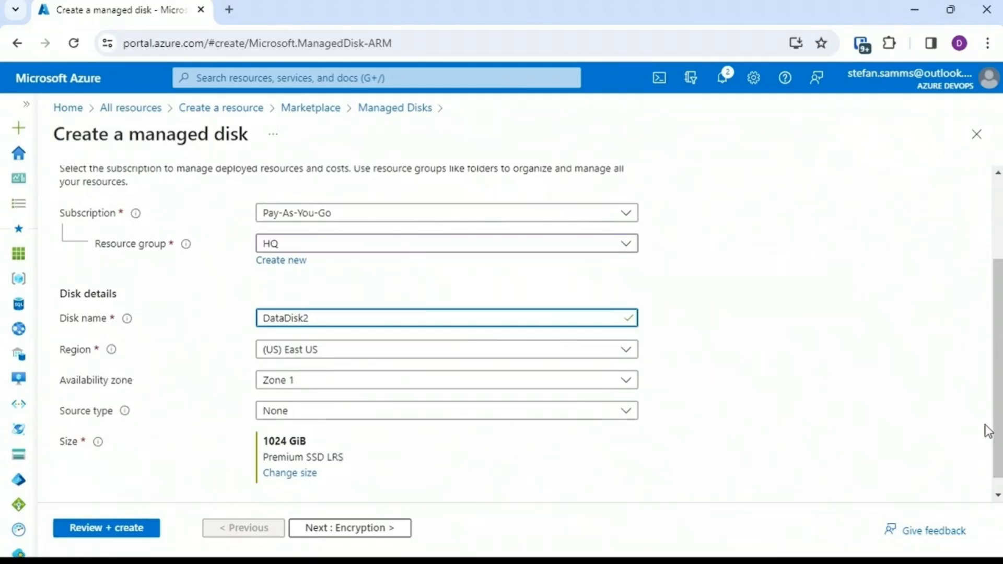
pyautogui.moveTo(998, 407); pyautogui.dragTo(995, 422)
# - Set the disk's key management to customer-managed key diskencryptionset1
pyautogui.click(354, 529)
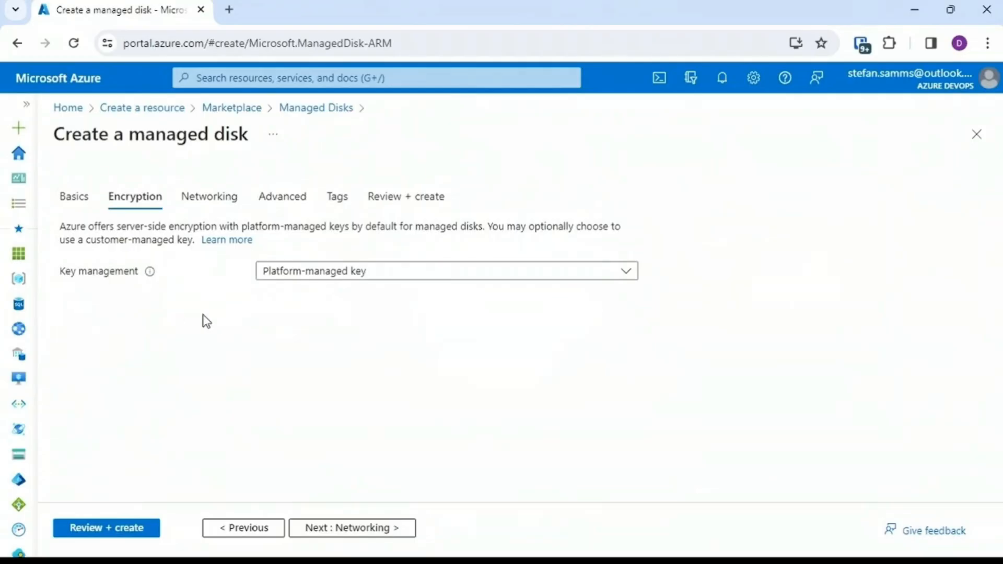
pyautogui.click(367, 285)
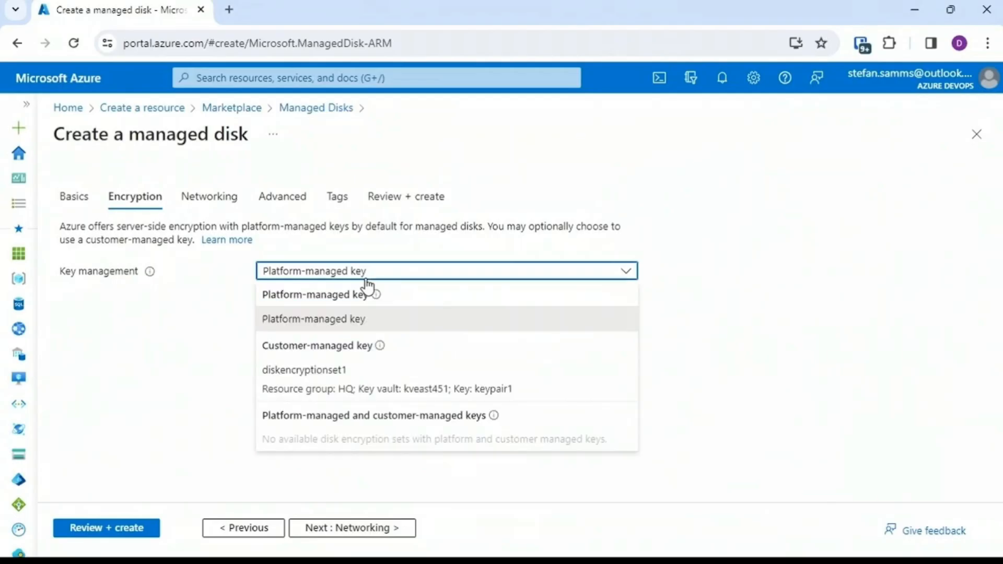
pyautogui.click(290, 374)
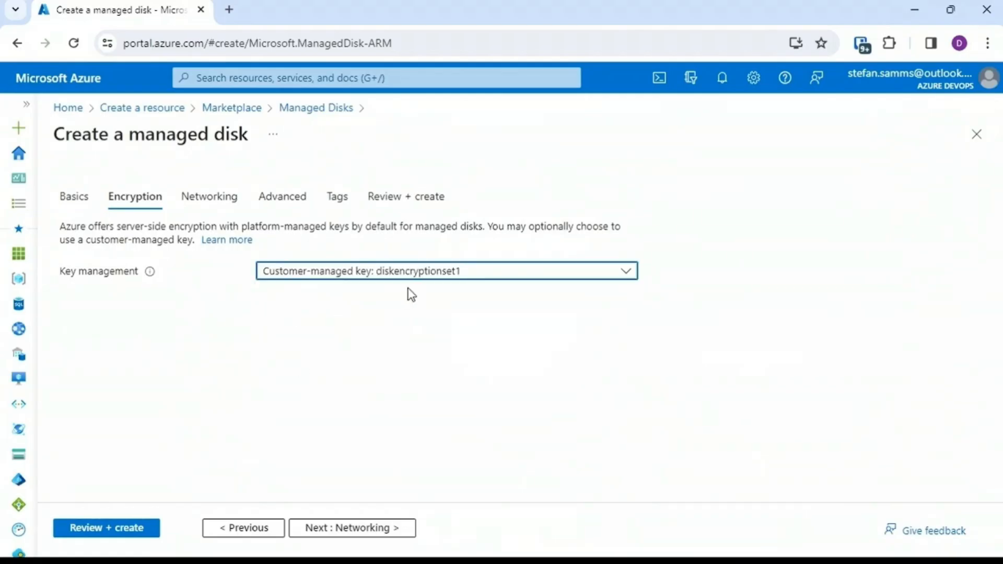
# - Step through Networking, Advanced and Tags, then review and create DataDisk2
pyautogui.click(365, 531)
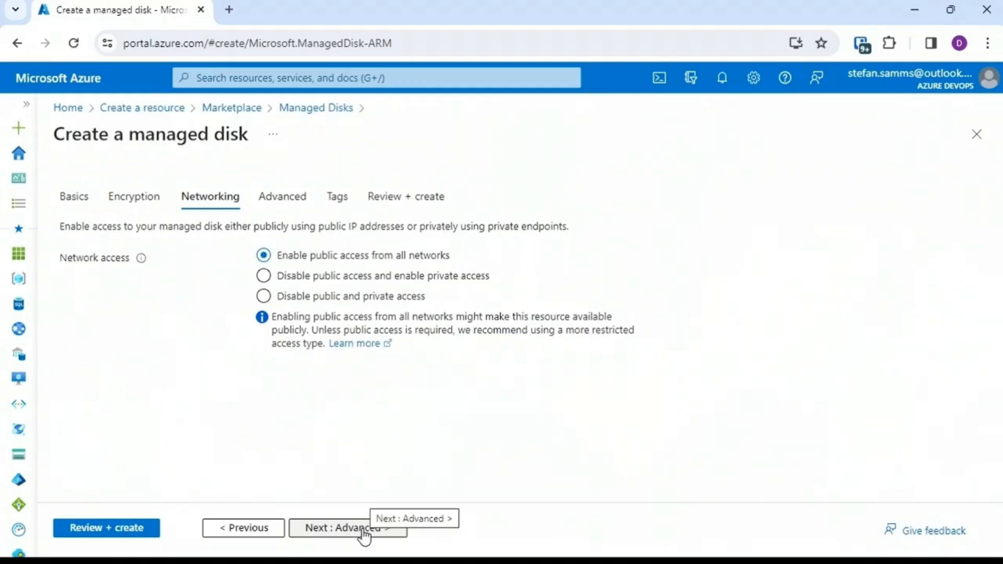
pyautogui.click(366, 529)
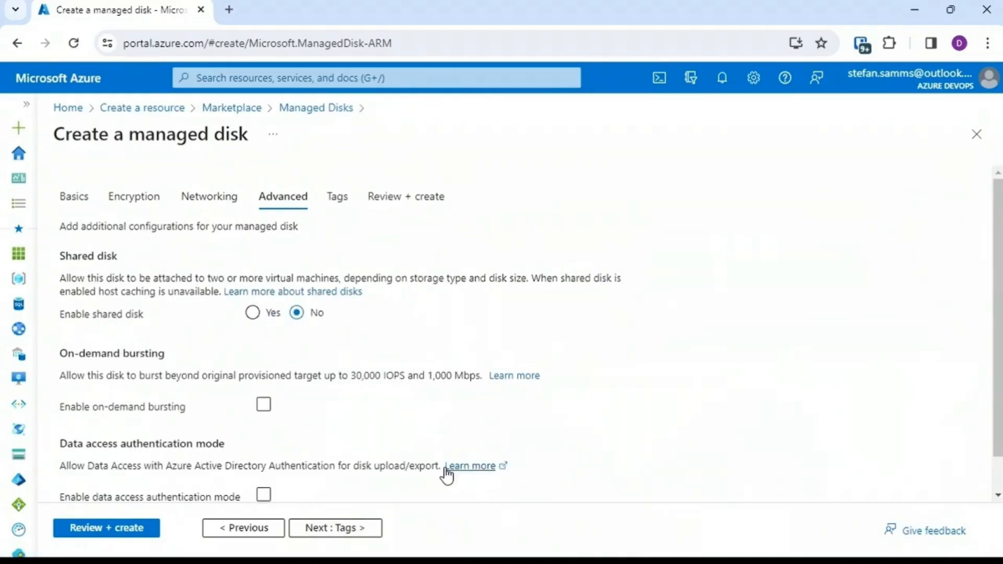
pyautogui.click(359, 532)
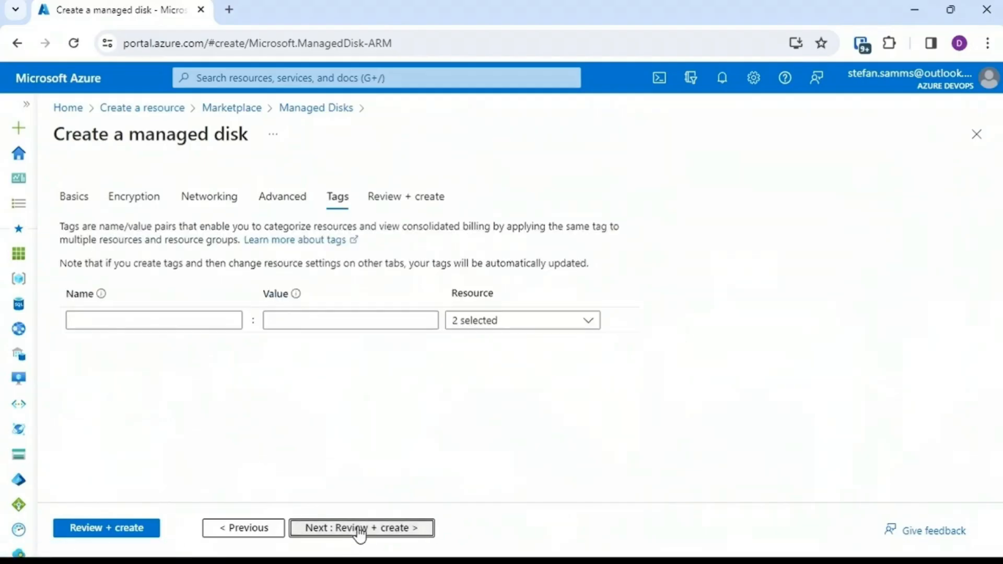
pyautogui.click(359, 529)
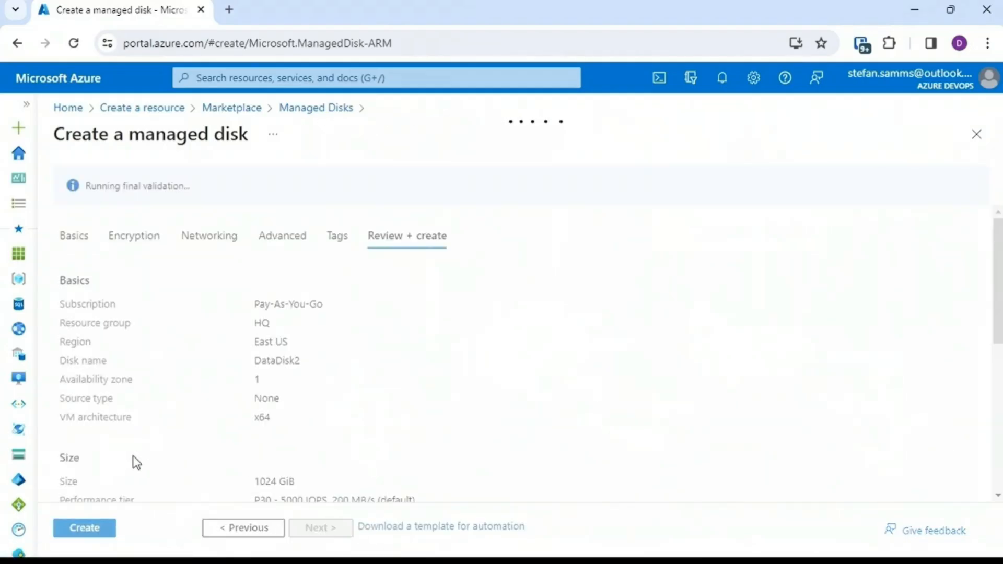
pyautogui.click(93, 530)
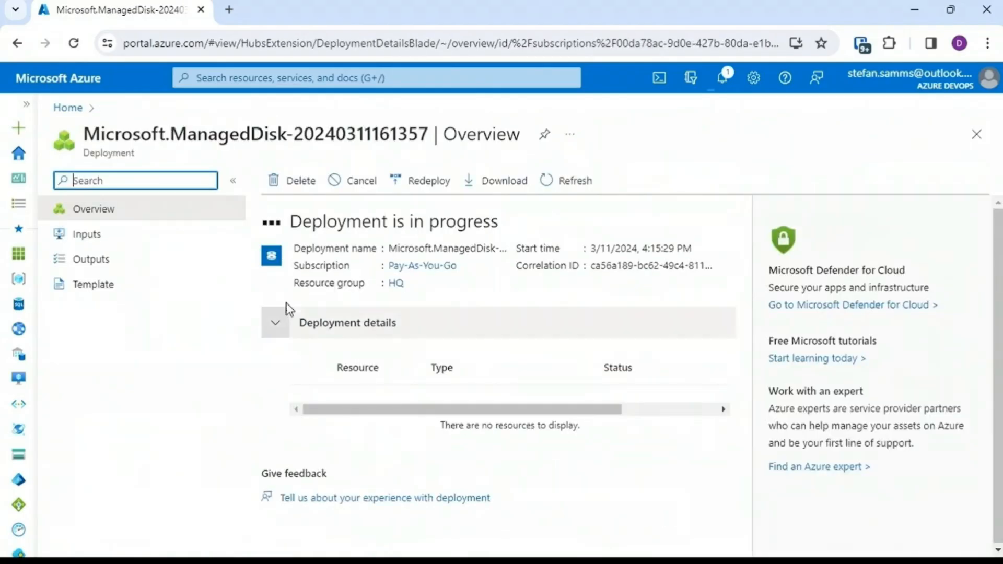
# - Filter All resources to disks and open Windows11-Vnet1_disk1
pyautogui.click(71, 108)
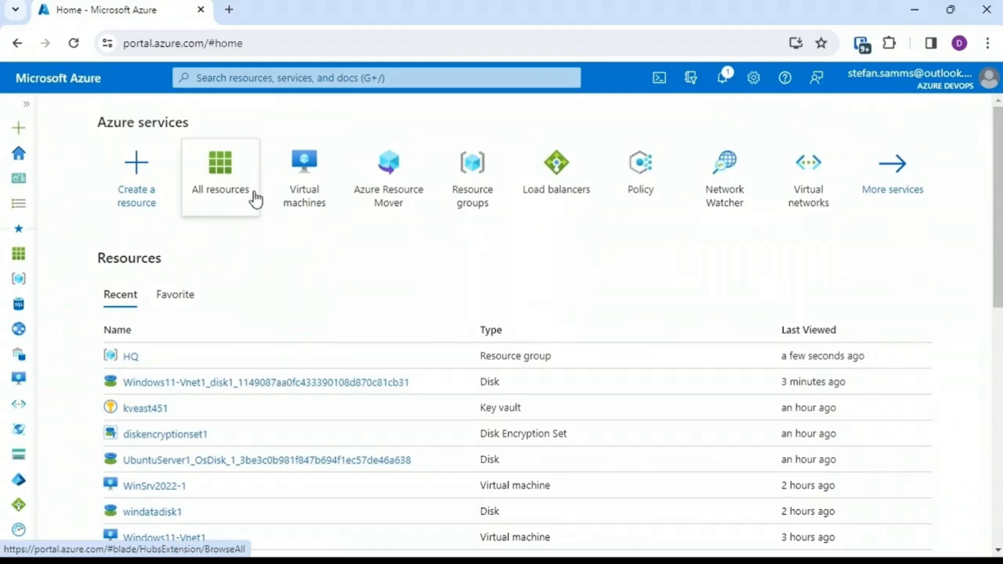
pyautogui.click(236, 186)
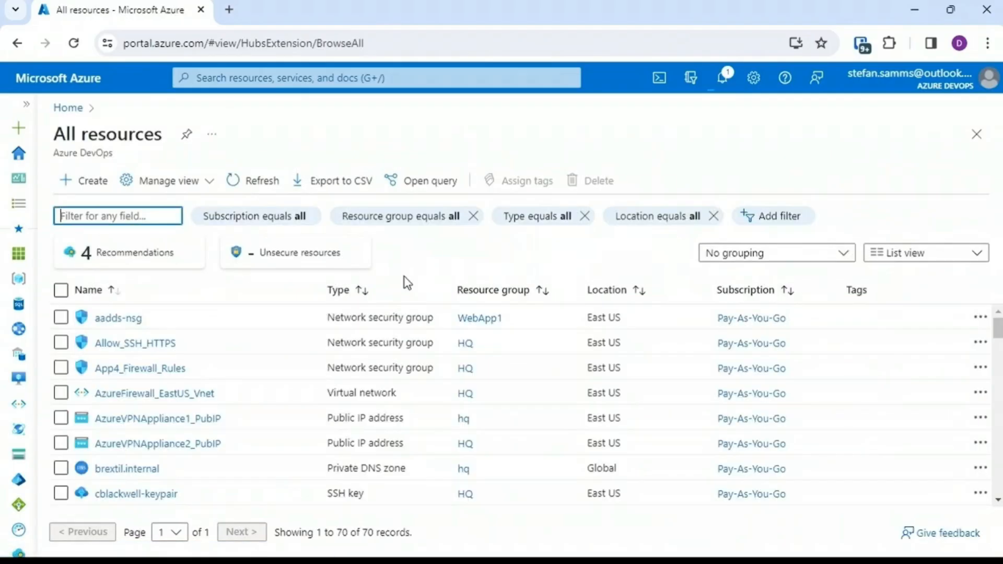
pyautogui.click(537, 215)
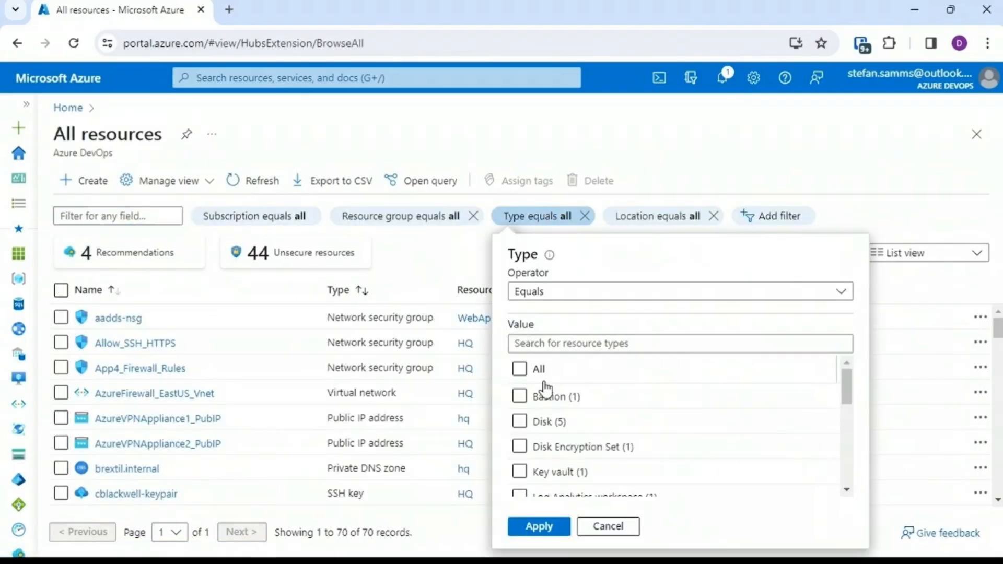
pyautogui.click(519, 421)
pyautogui.click(542, 527)
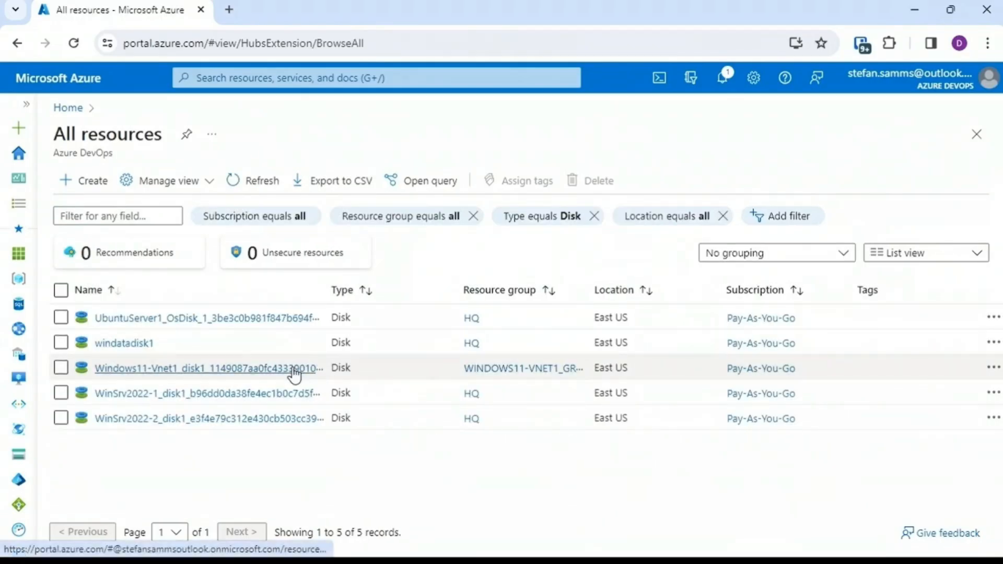
pyautogui.click(281, 369)
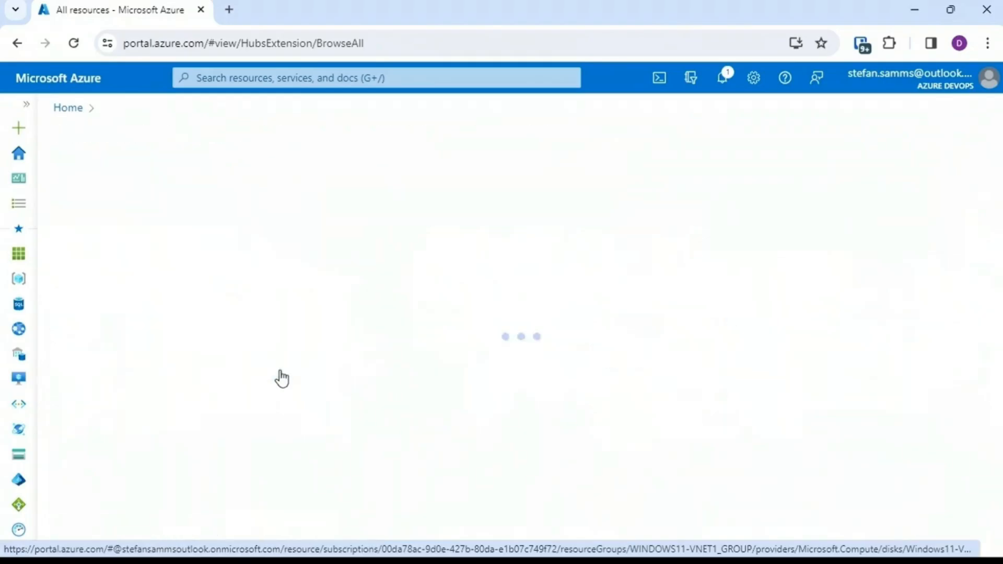
# - Switch the disk's key management to customer-managed key diskencryptionset1 and save
pyautogui.click(166, 421)
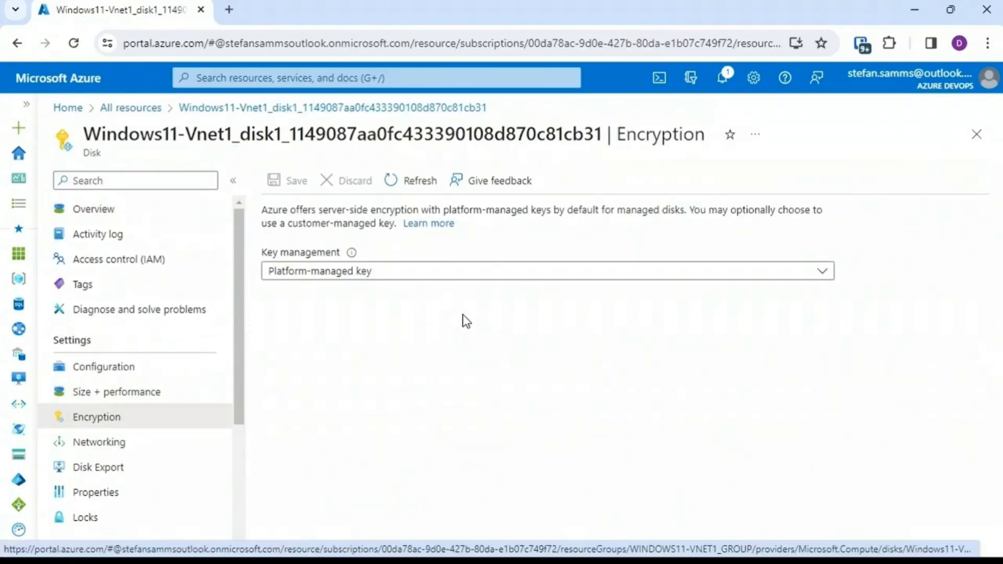
pyautogui.click(480, 275)
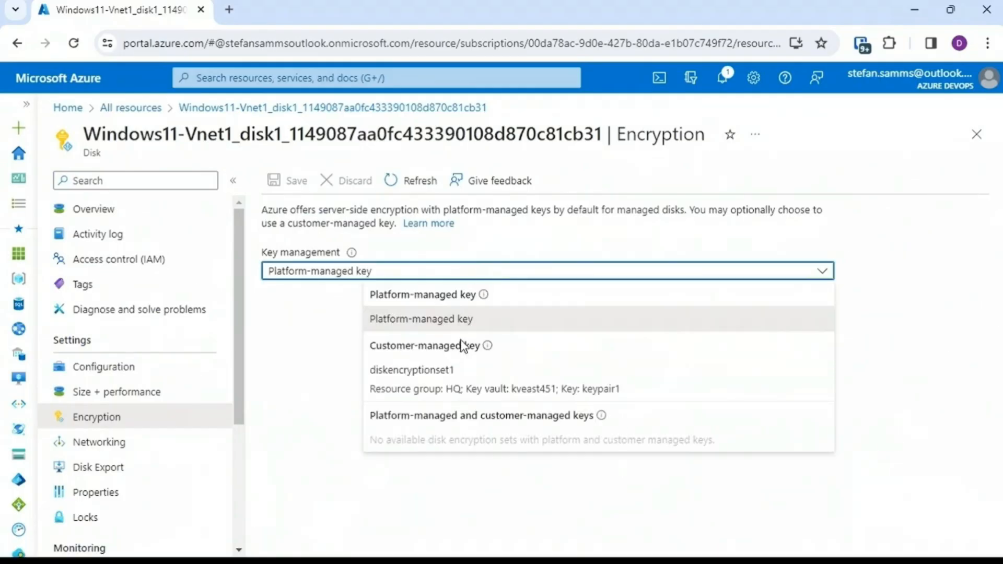
pyautogui.click(437, 386)
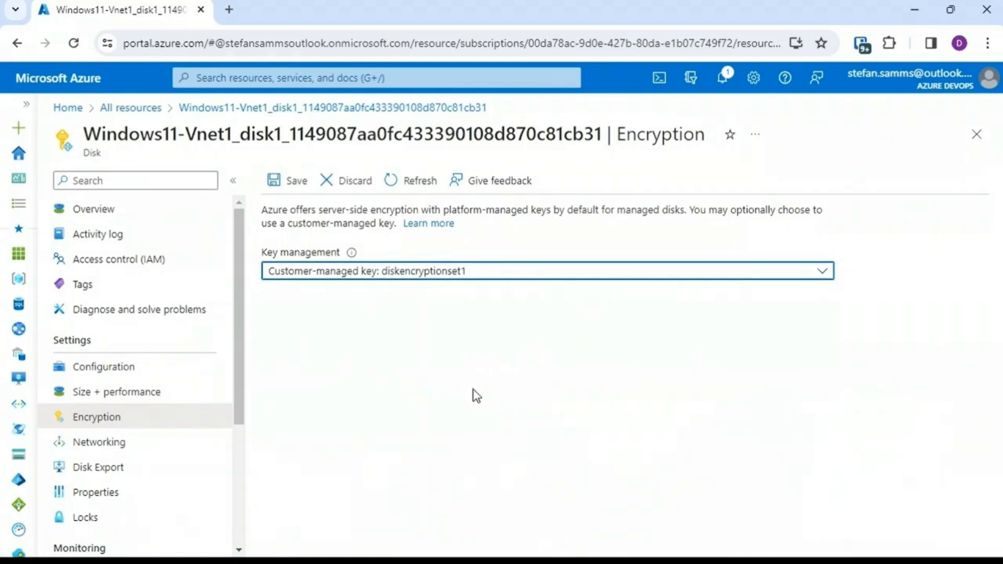
pyautogui.click(291, 180)
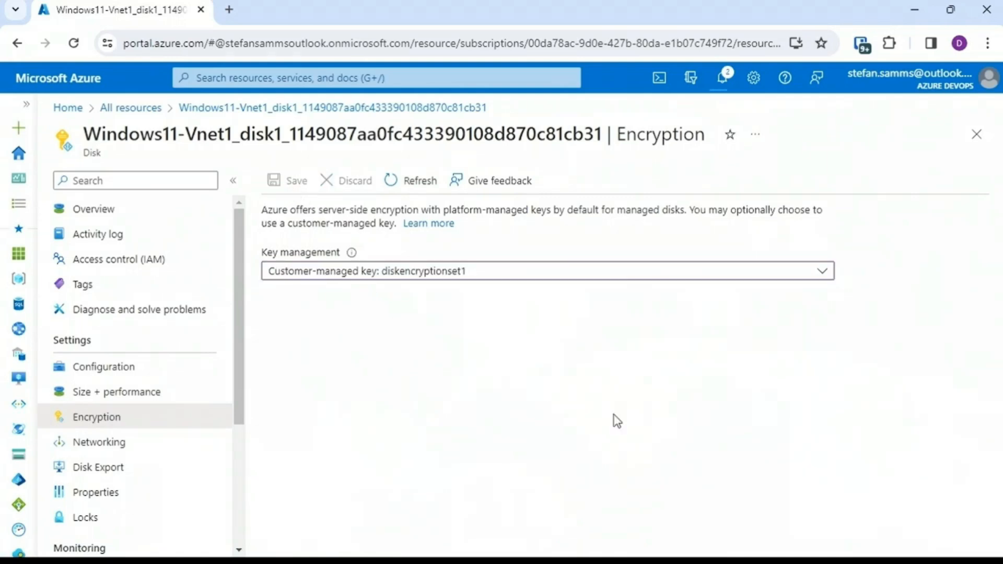
# - Check notifications to confirm the Windows11-Vnet1_disk1 encryption update succeeded
pyautogui.click(724, 79)
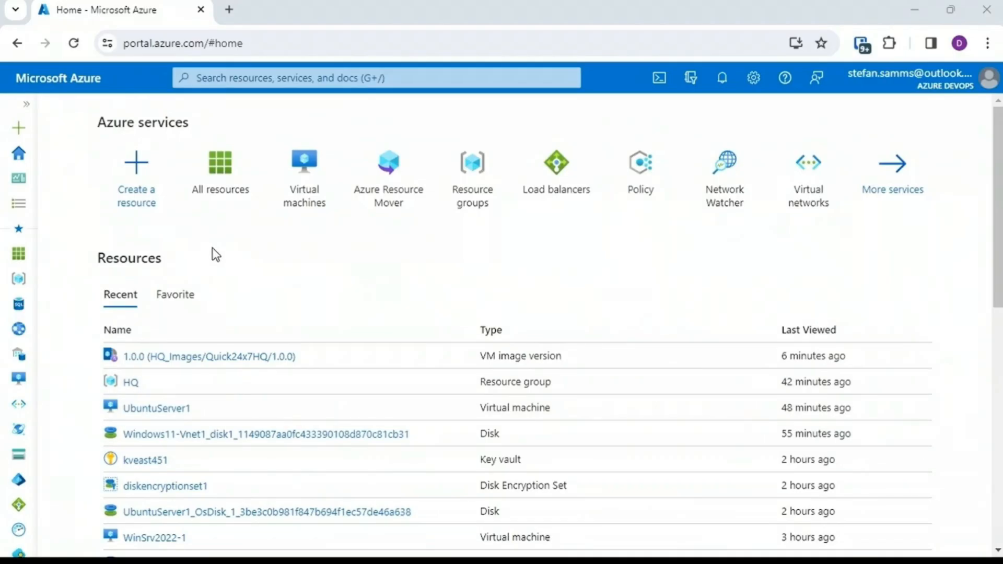
# - Search the Marketplace for 'vmss' and start creating a Virtual machine scale set
pyautogui.click(137, 189)
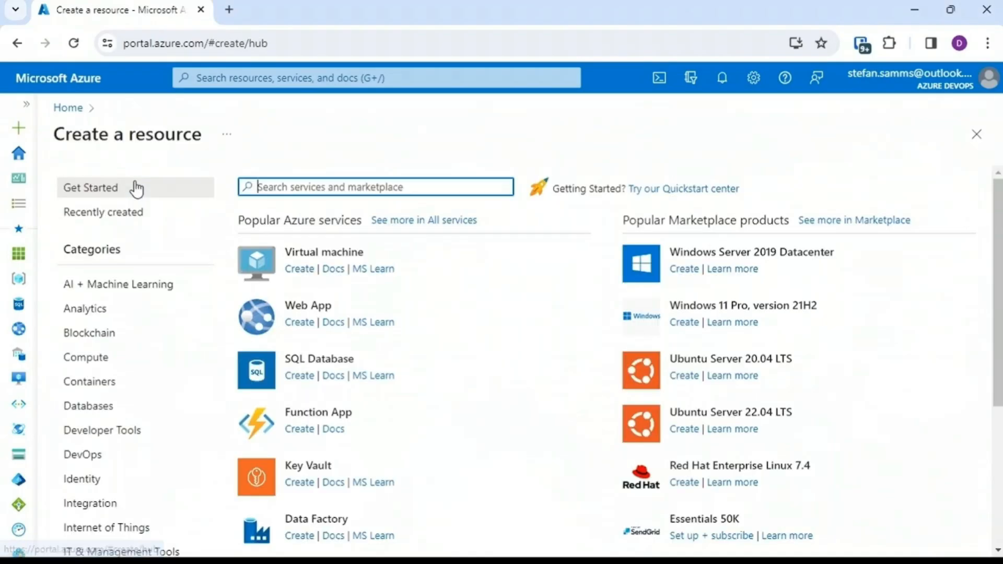
pyautogui.write('vmss')
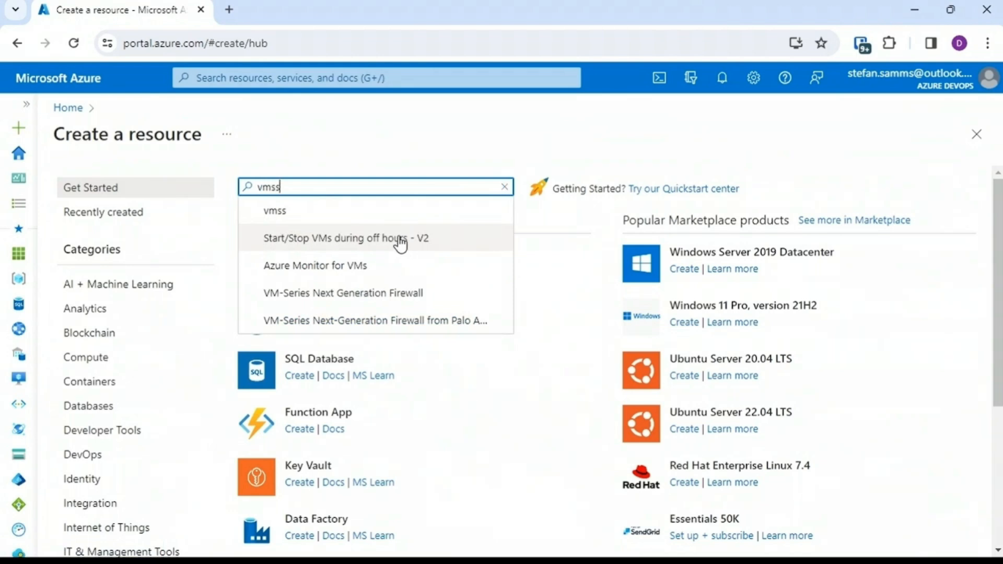
pyautogui.click(285, 220)
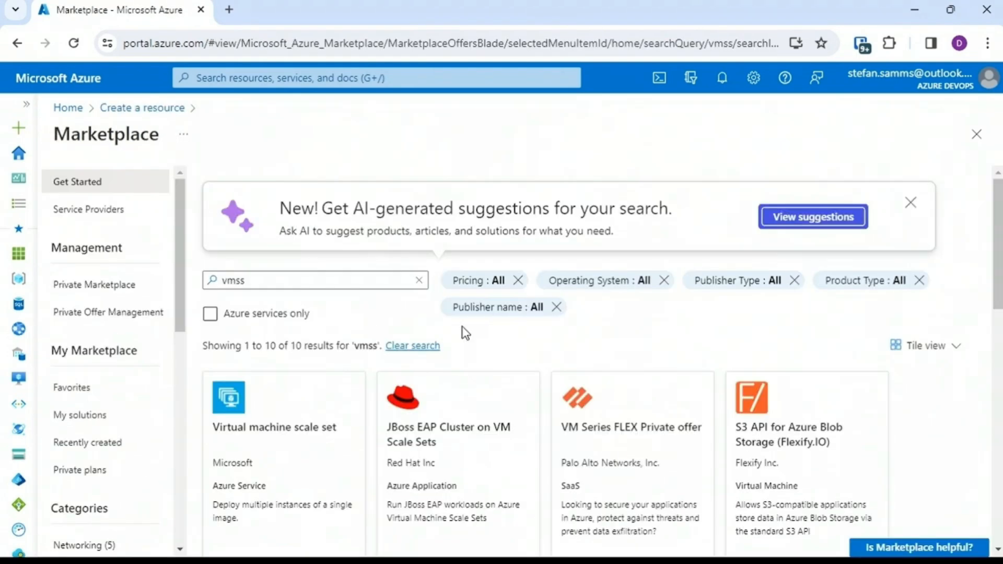
pyautogui.click(246, 412)
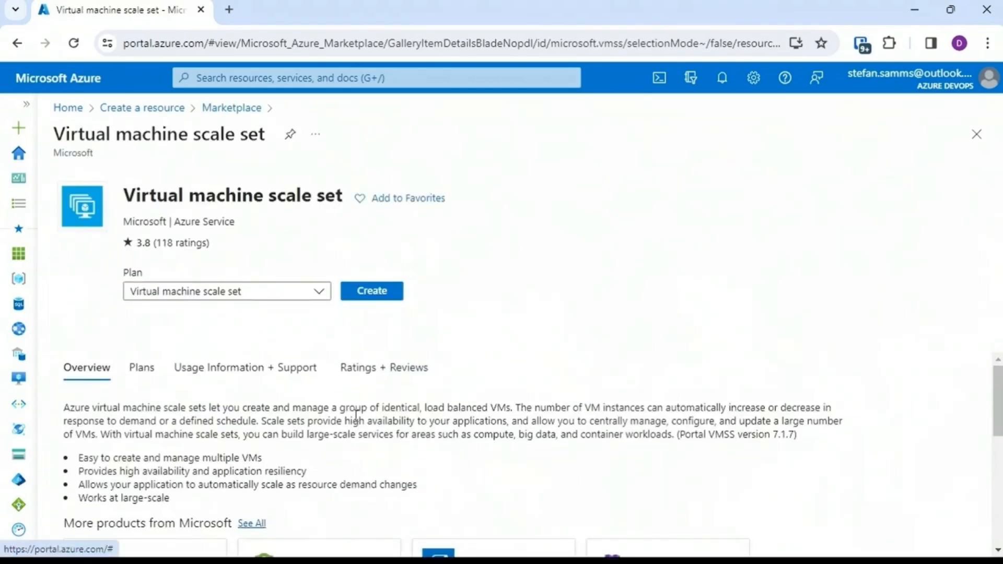
pyautogui.click(388, 295)
pyautogui.moveTo(1001, 271); pyautogui.dragTo(1001, 274)
# - Place the scale set in resource group HQ, name it vmss1, with Uniform orchestration
pyautogui.click(469, 248)
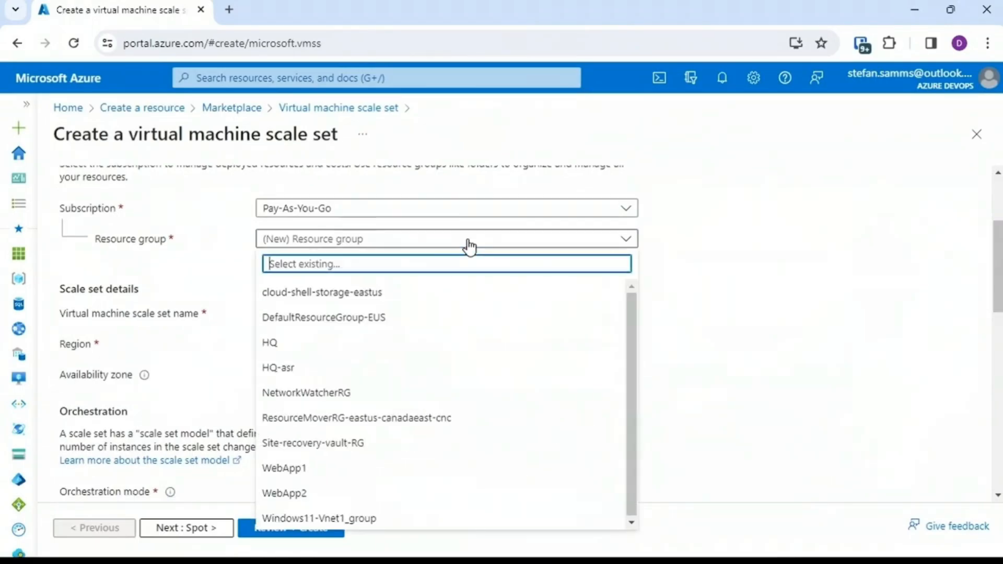
pyautogui.click(302, 346)
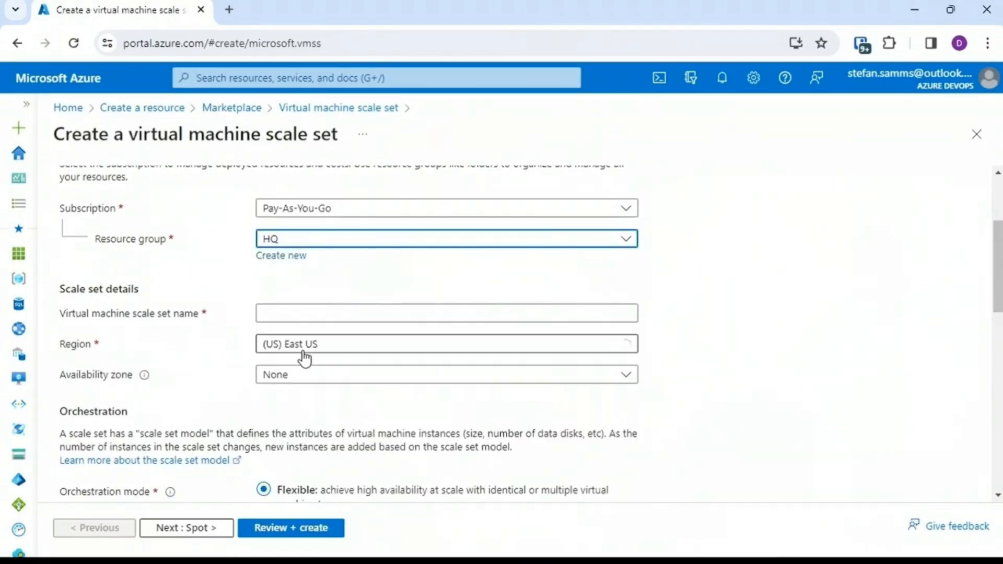
pyautogui.click(418, 313)
pyautogui.write('vmss1')
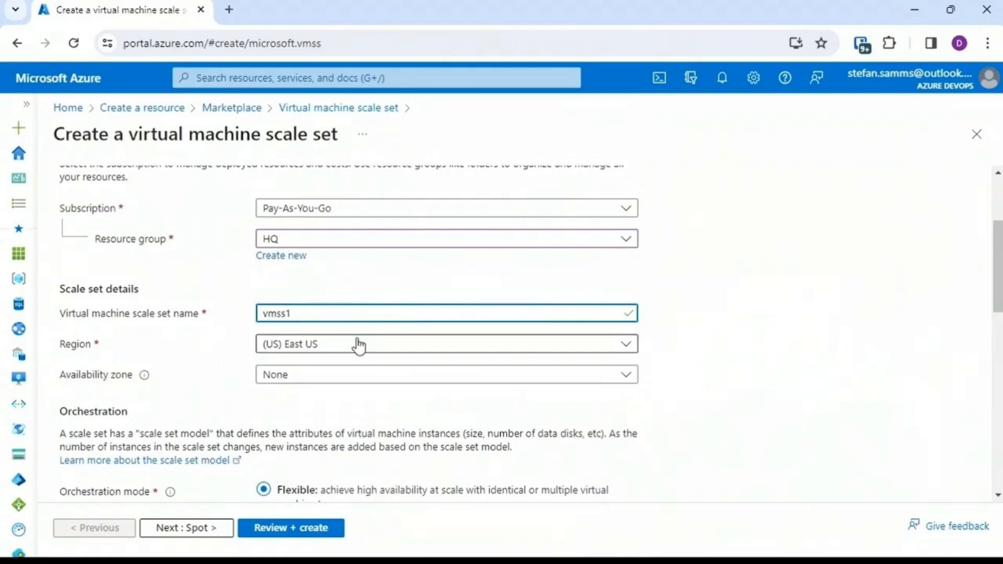
pyautogui.scroll(-3, 778, 336)
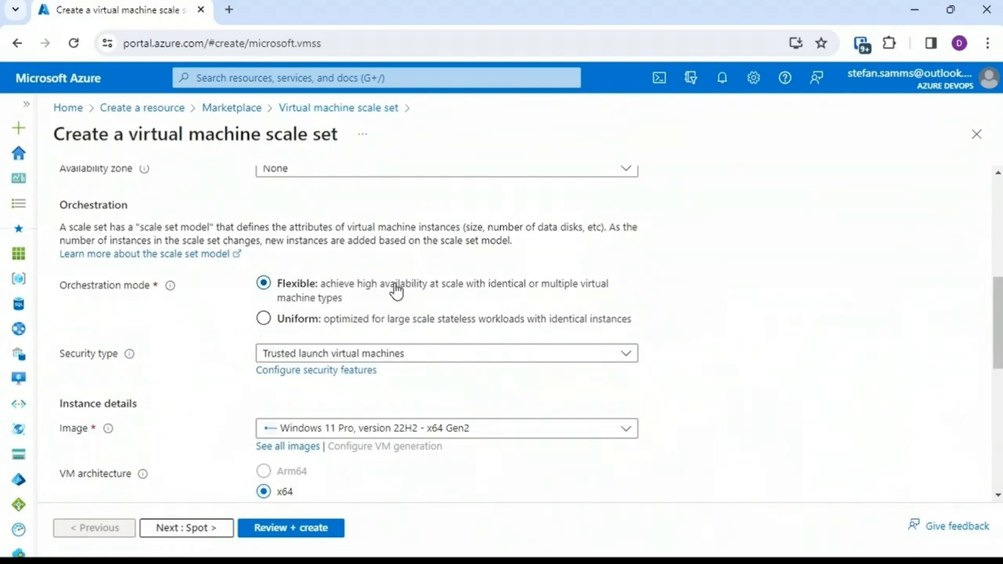
pyautogui.click(307, 325)
# - Choose Ubuntu Server 20.04 LTS as the scale set image
pyautogui.scroll(-3, 307, 325)
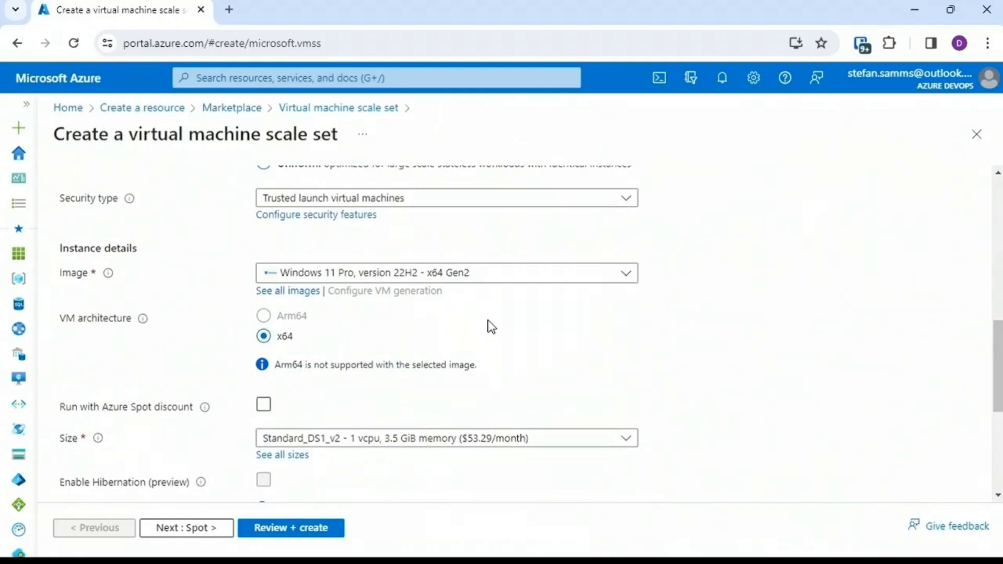
pyautogui.click(372, 273)
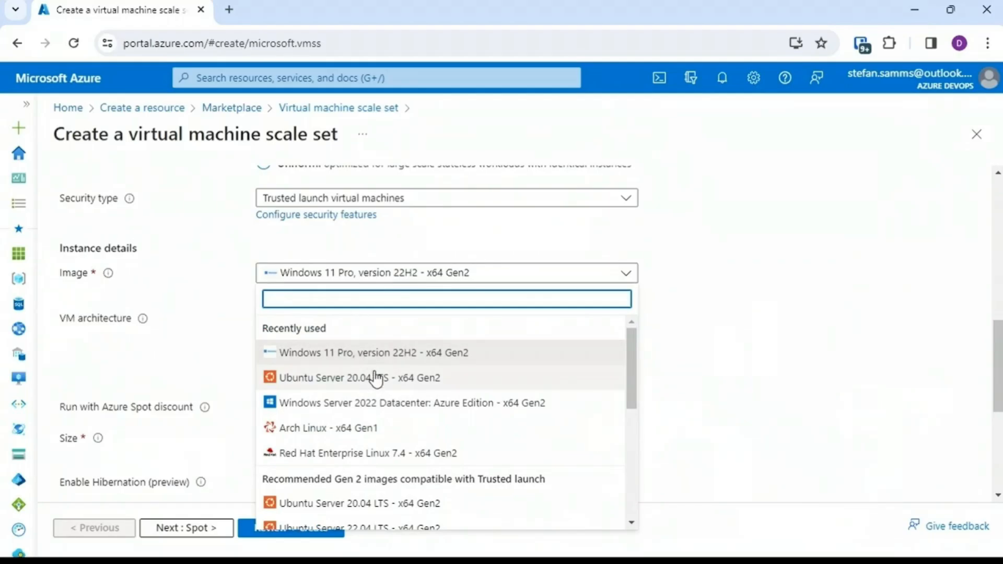
pyautogui.click(385, 377)
pyautogui.scroll(-3, 603, 340)
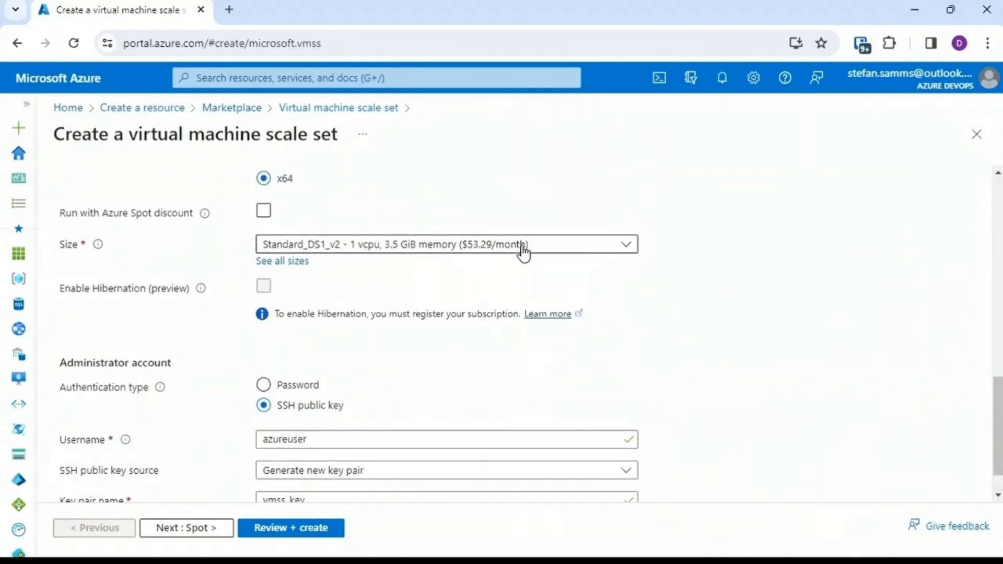
pyautogui.scroll(-1, 523, 253)
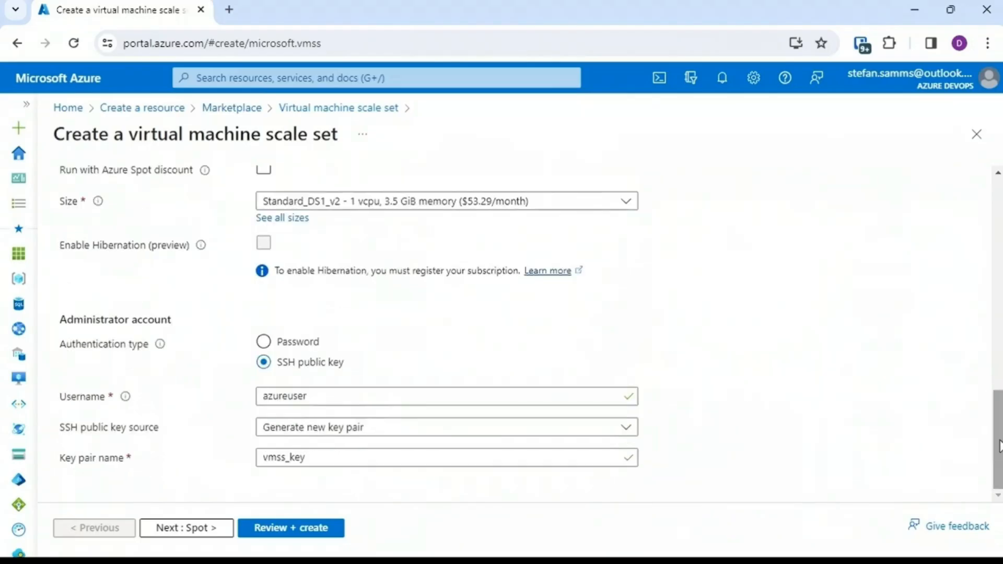
# - Use password authentication with an administrator username and password, then review and create vmss1
pyautogui.click(292, 342)
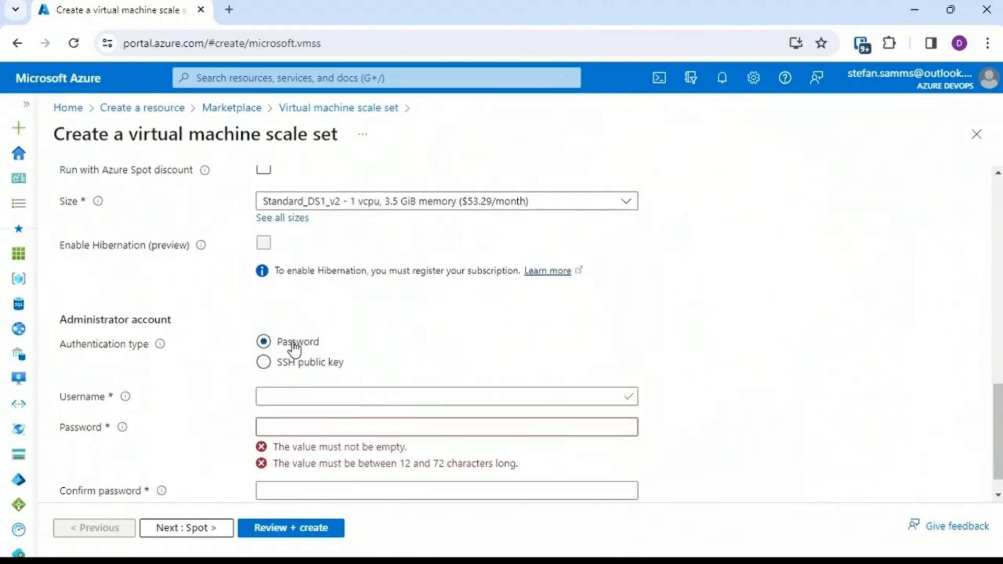
pyautogui.click(323, 395)
pyautogui.write('cblackwell')
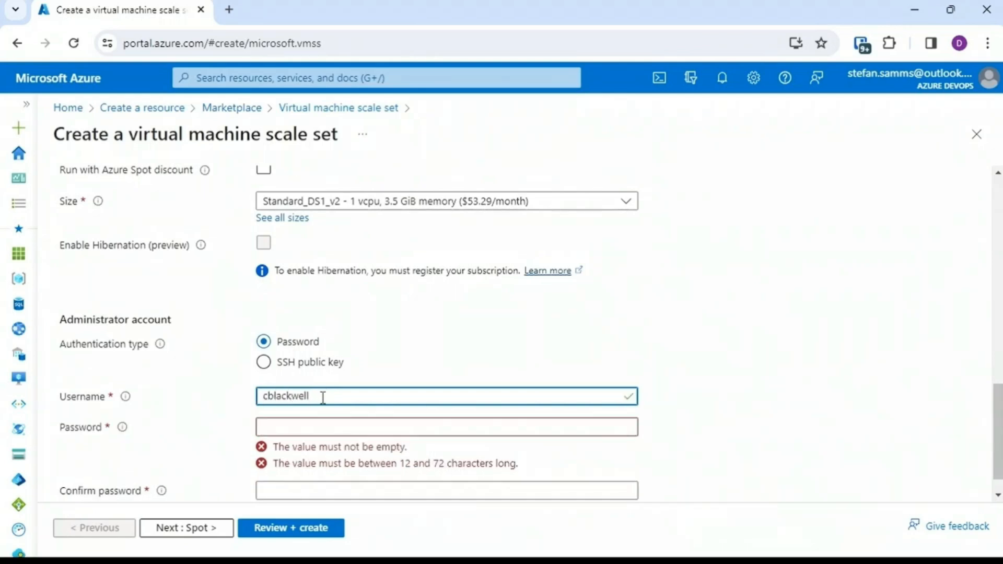
pyautogui.click(342, 425)
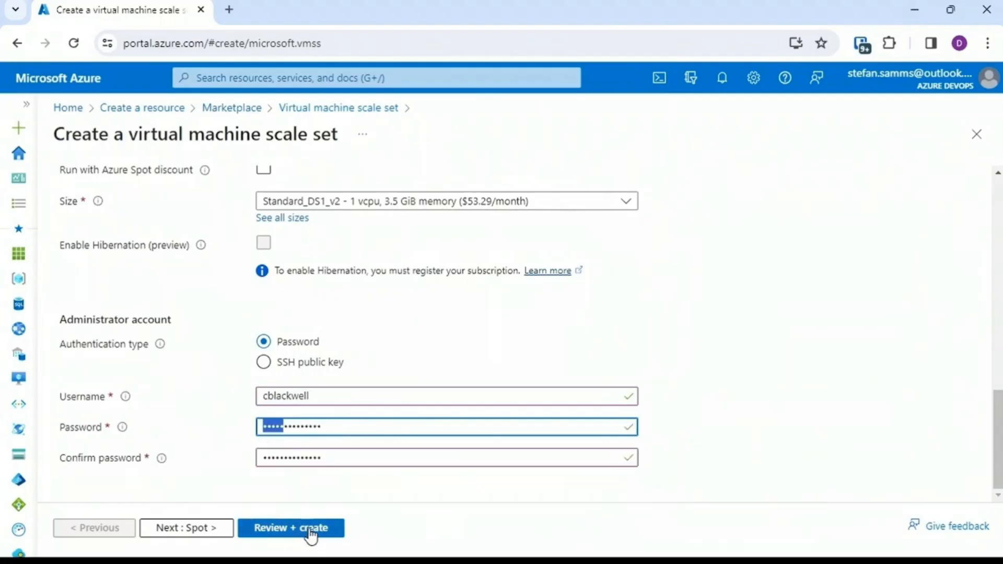
pyautogui.click(308, 531)
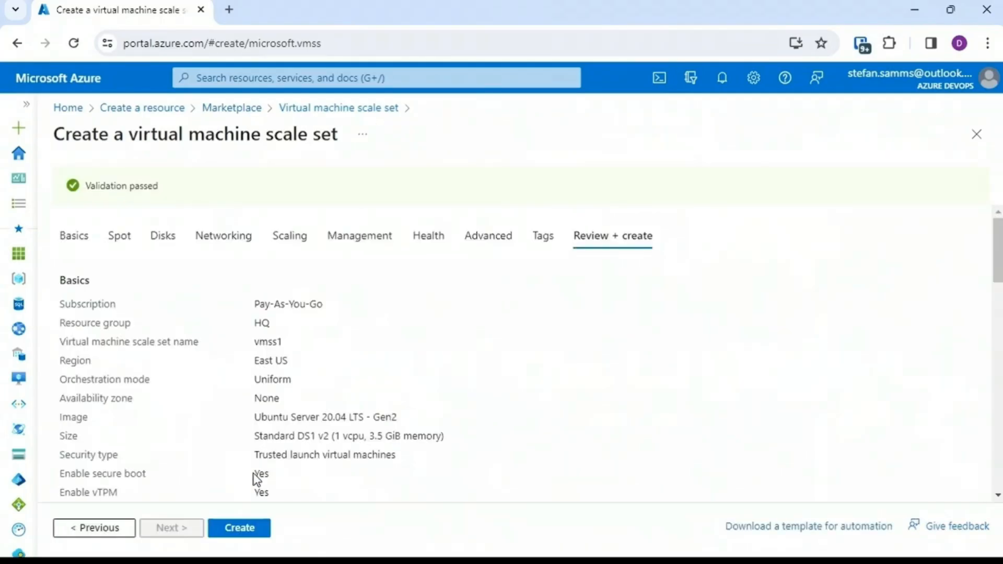
pyautogui.click(250, 530)
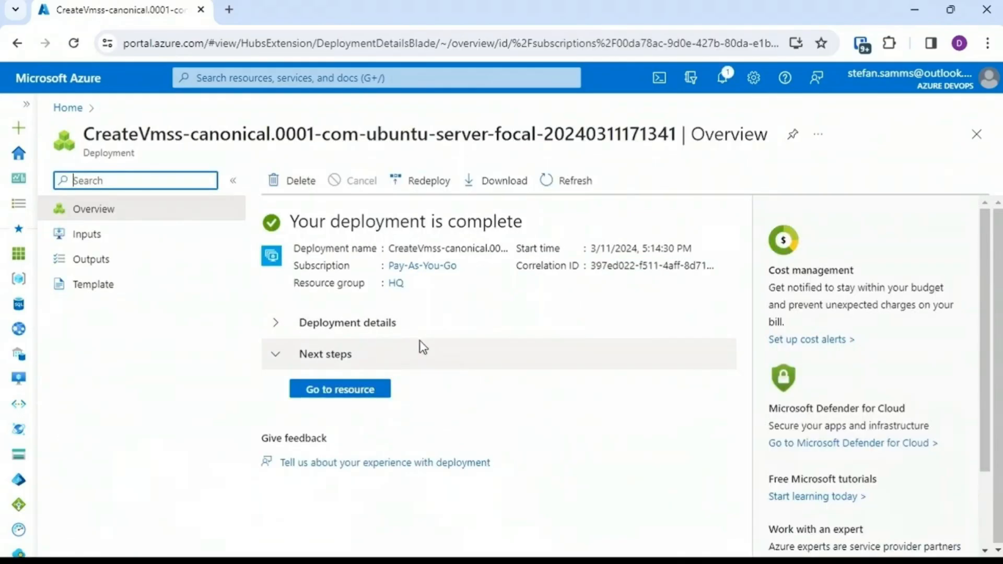
# - Open vmss1 and view its instances list
pyautogui.click(365, 392)
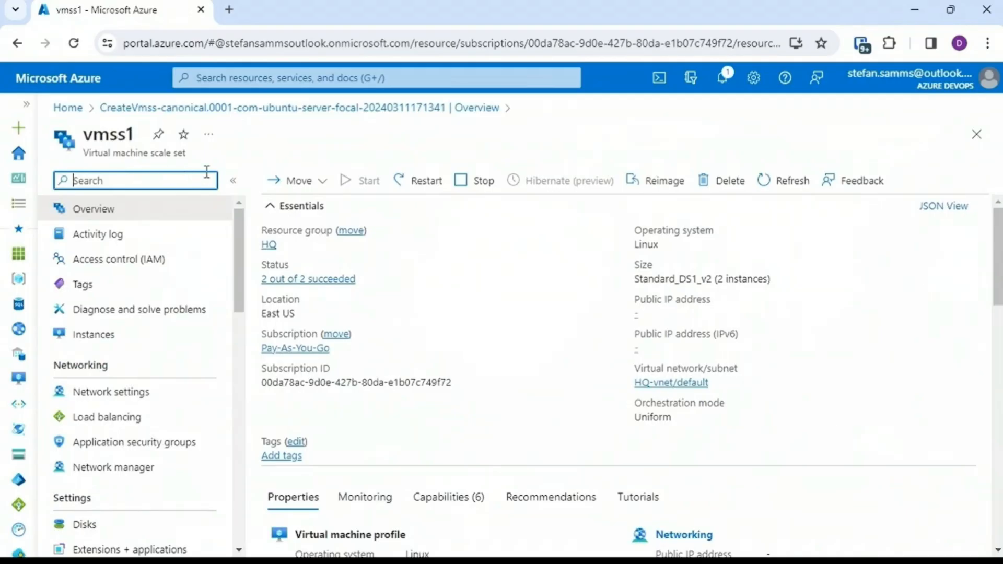
pyautogui.click(107, 336)
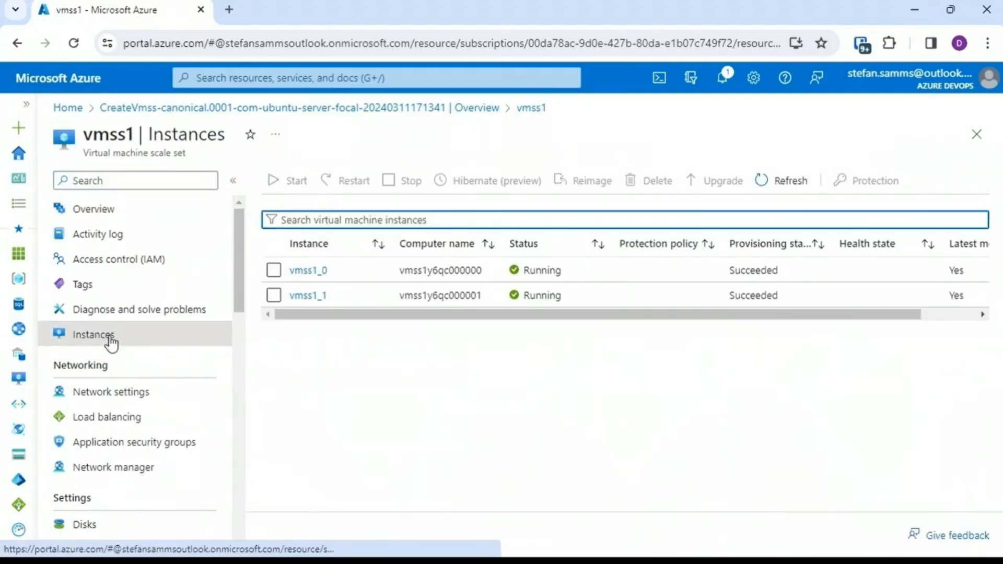
pyautogui.click(422, 389)
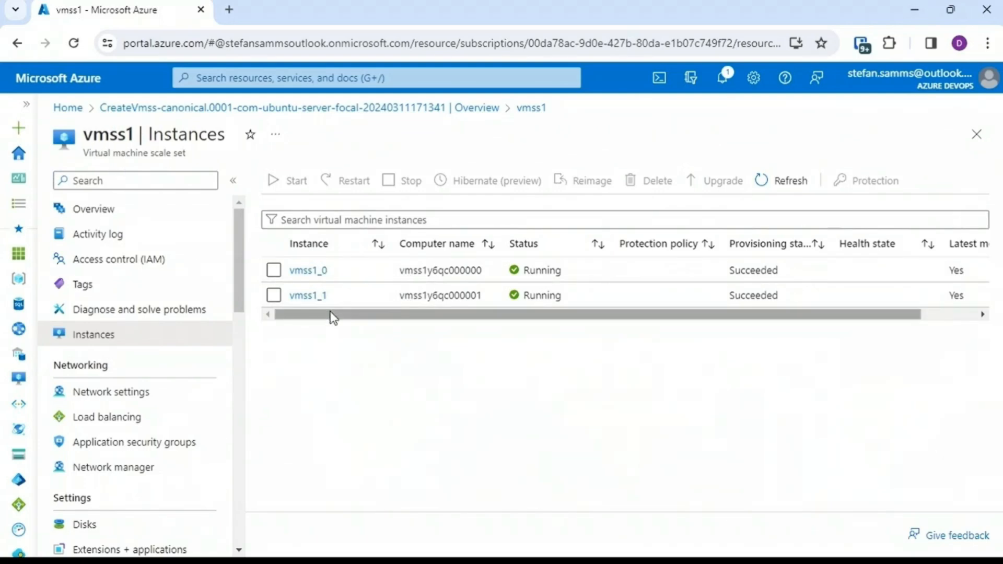
# - List the subscription's virtual machines in a new portal.azure.com tab, then return to vmss1
pyautogui.click(229, 10)
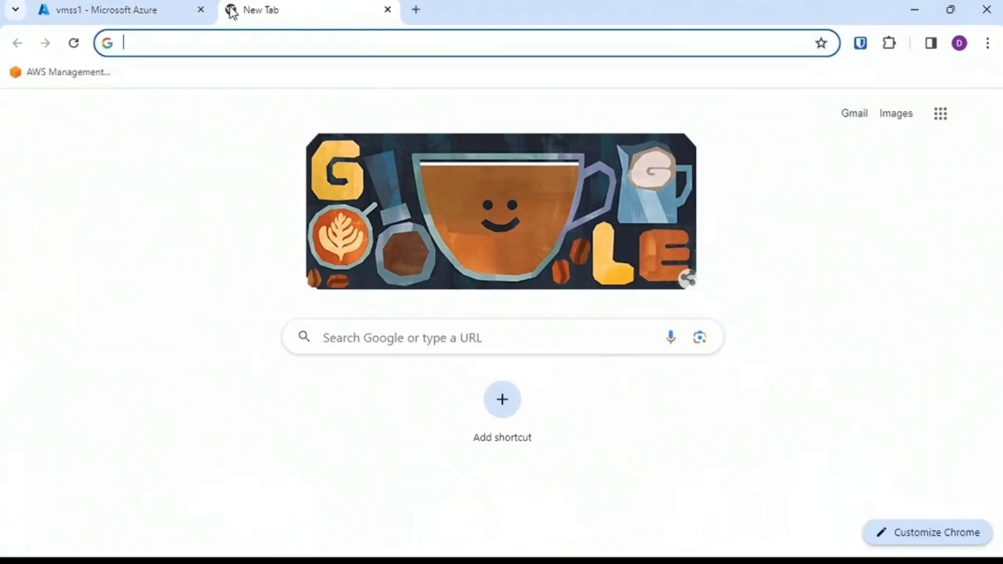
pyautogui.write('portal.azure.com')
pyautogui.press('Return')
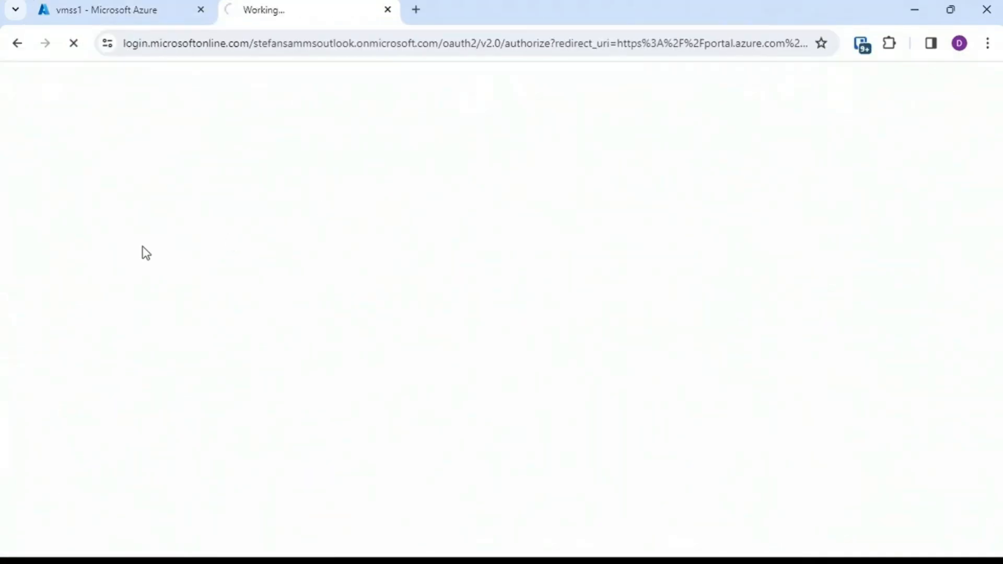
pyautogui.click(20, 381)
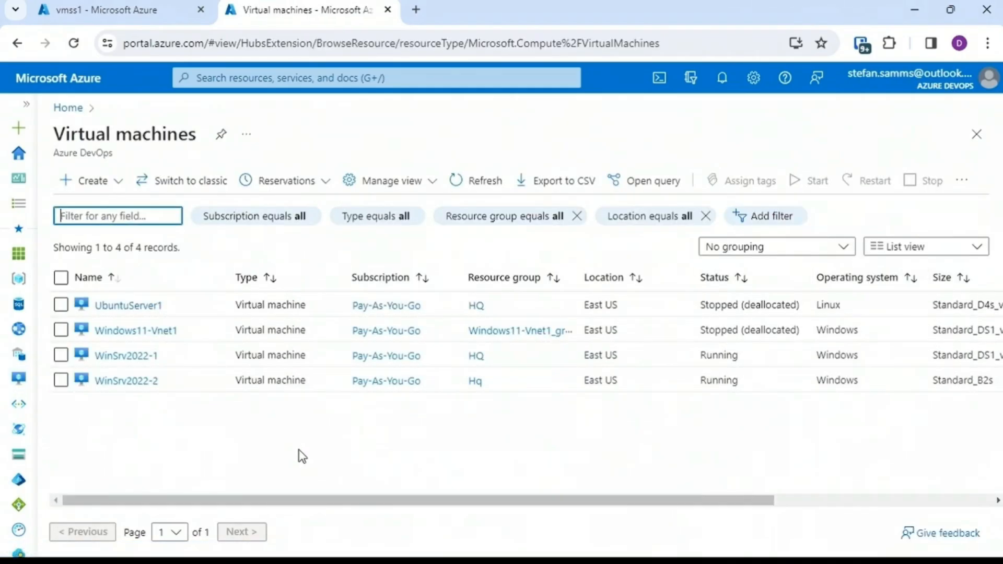
pyautogui.click(121, 10)
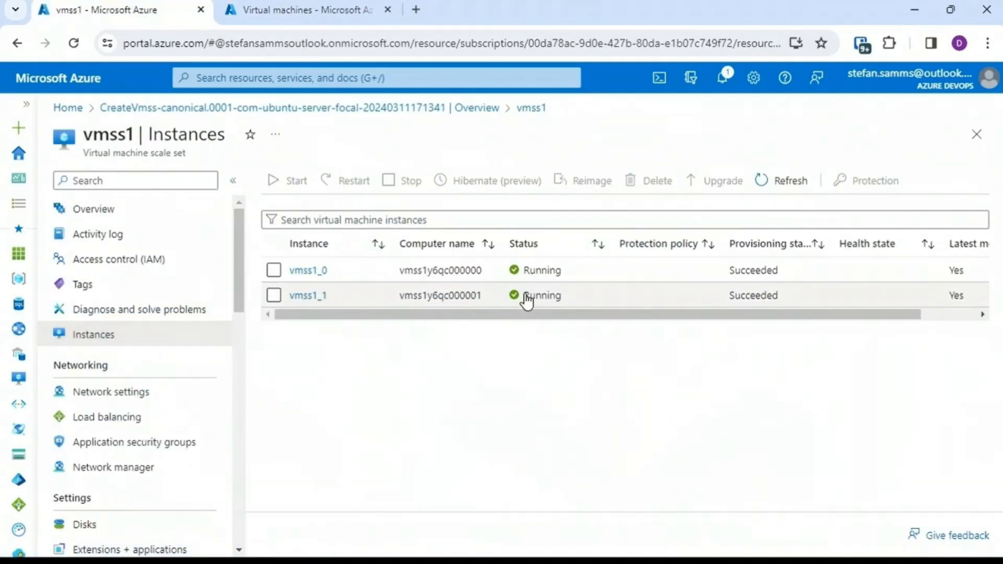
# - Review vmss1_0's overview, connect options, networking and disks, then return to the Instances list
pyautogui.click(316, 271)
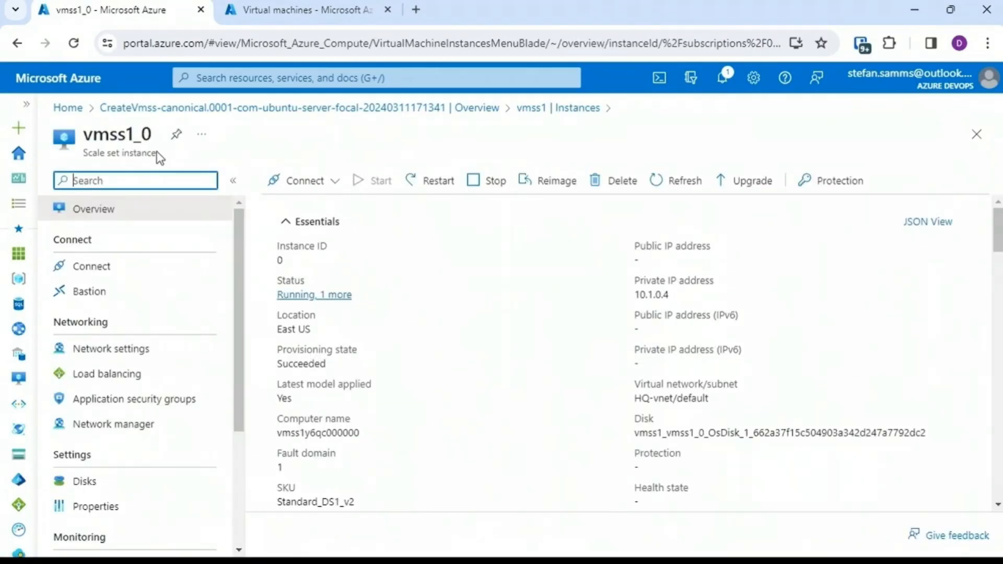
pyautogui.click(157, 276)
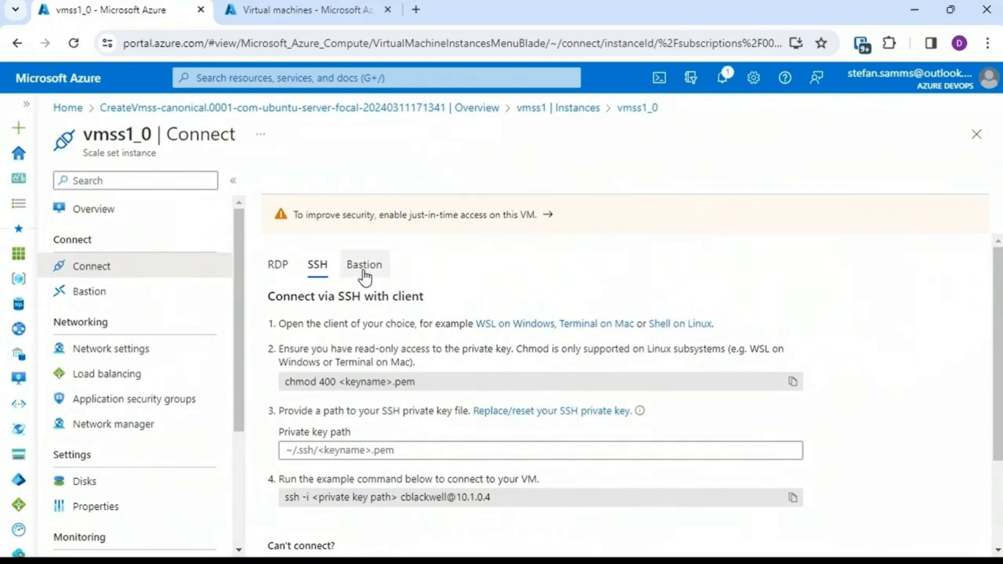
pyautogui.click(165, 358)
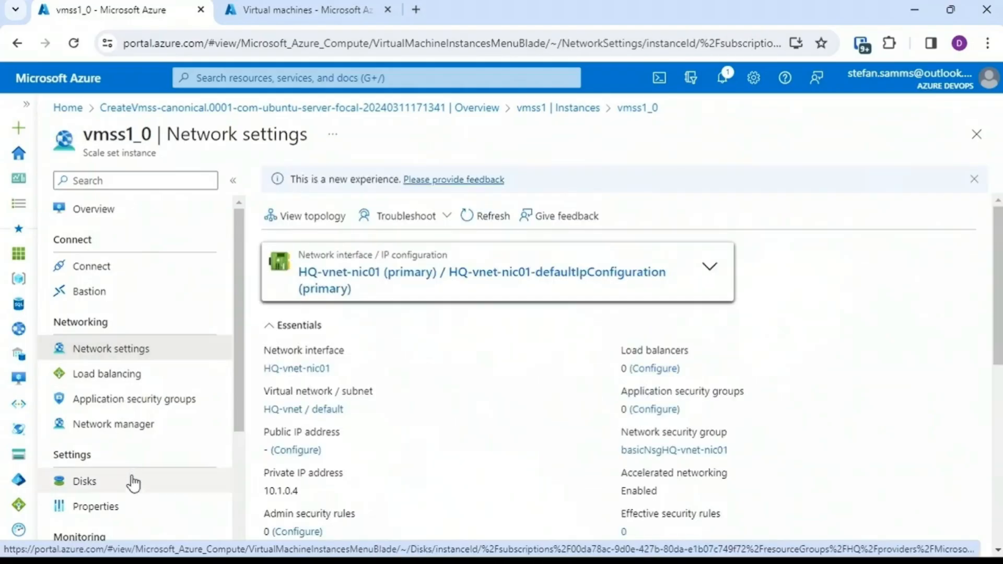
pyautogui.click(133, 489)
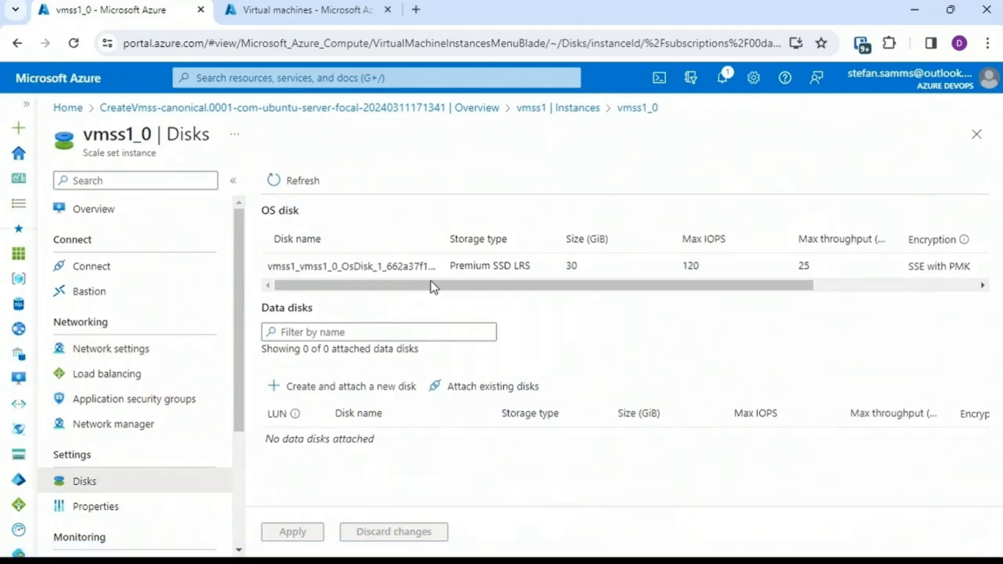
pyautogui.click(976, 134)
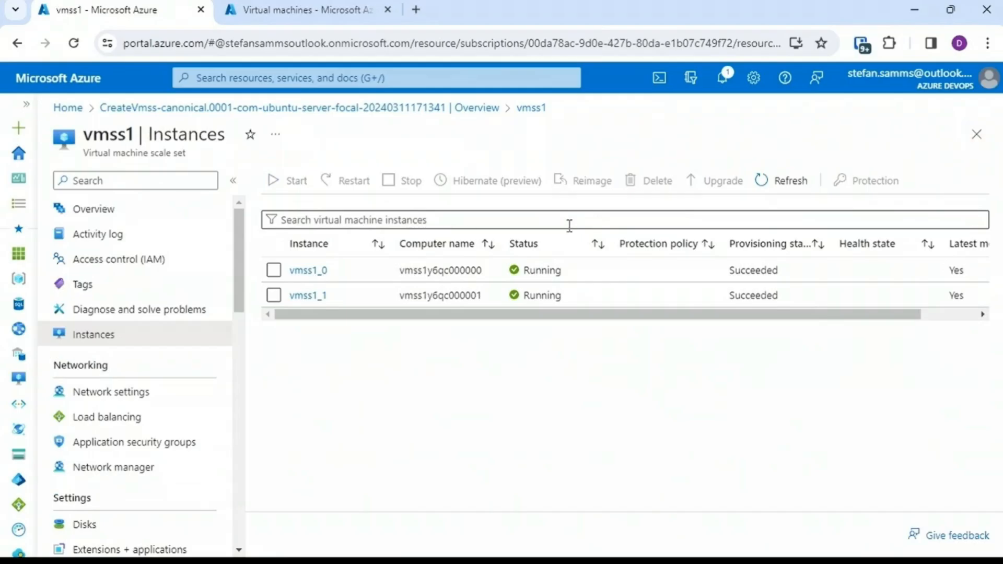
# - Switch vmss1 to custom metric-based autoscale with minimum 2, maximum 4 and default 2 instances
pyautogui.scroll(-3, 240, 331)
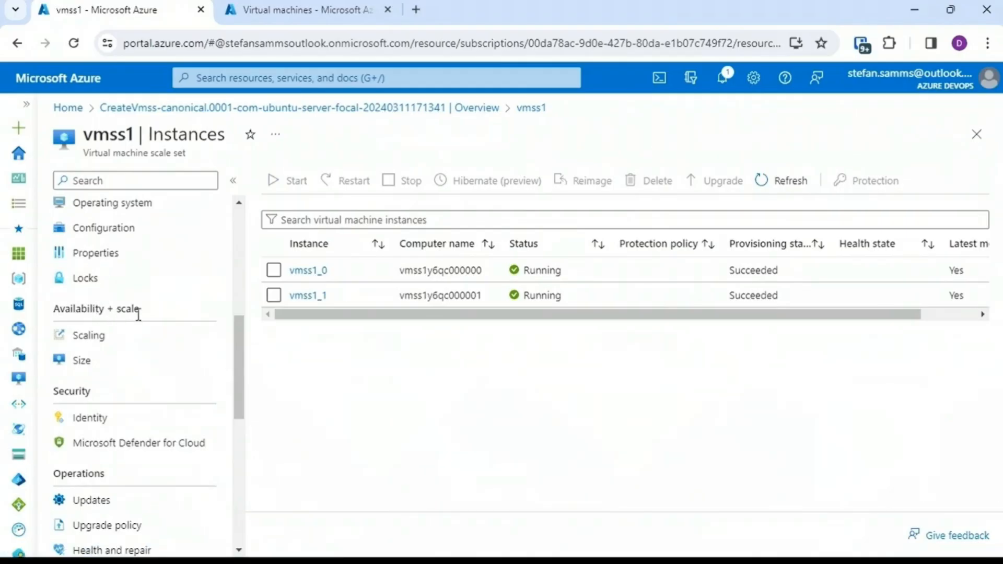
pyautogui.click(101, 342)
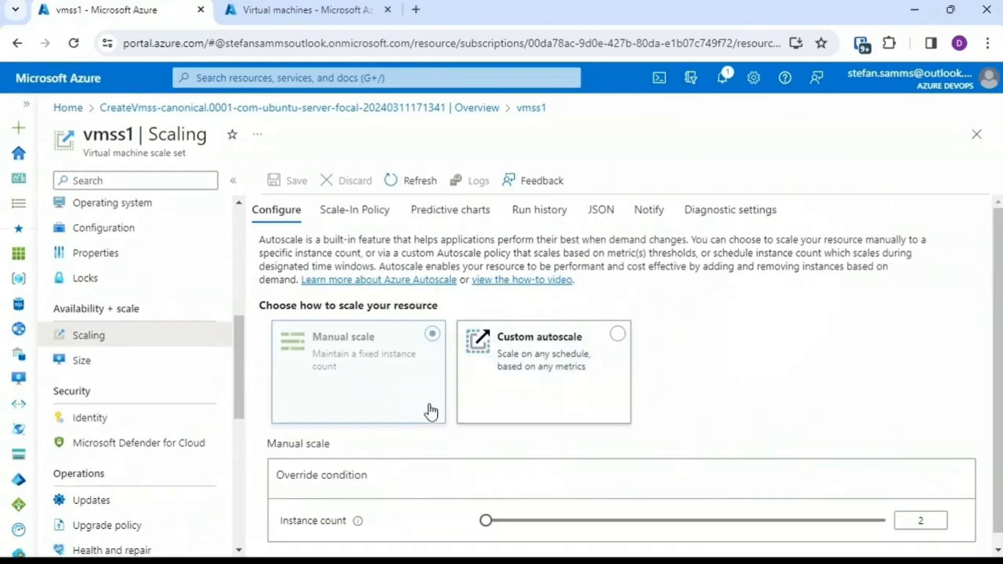
pyautogui.scroll(-2, 991, 362)
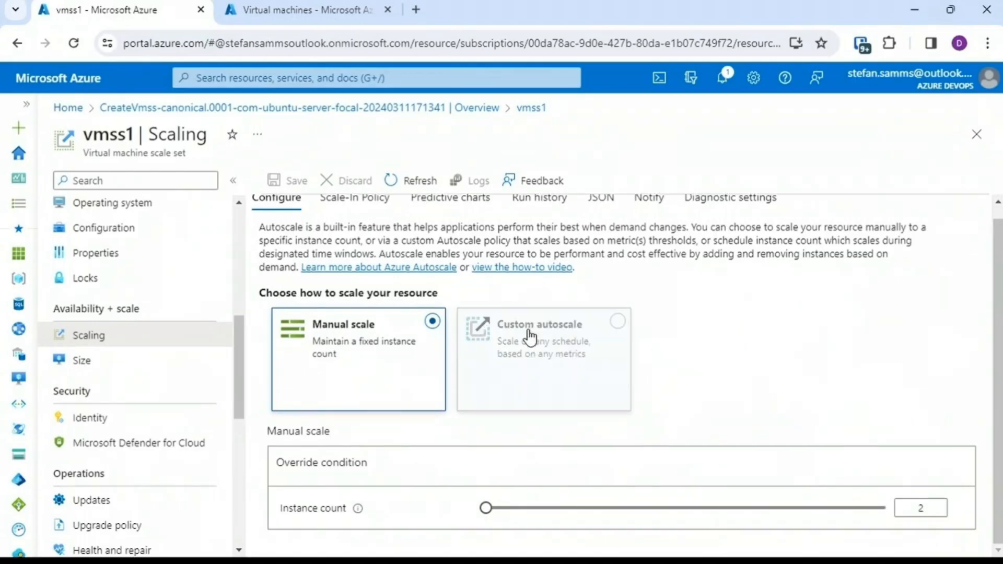
pyautogui.click(613, 325)
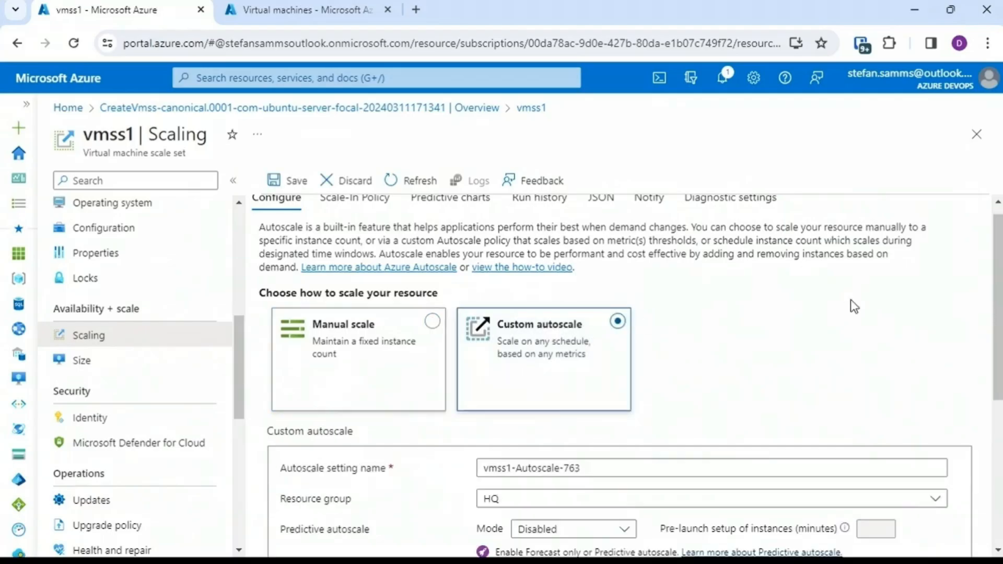
pyautogui.moveTo(995, 314); pyautogui.dragTo(999, 429)
pyautogui.click(484, 433)
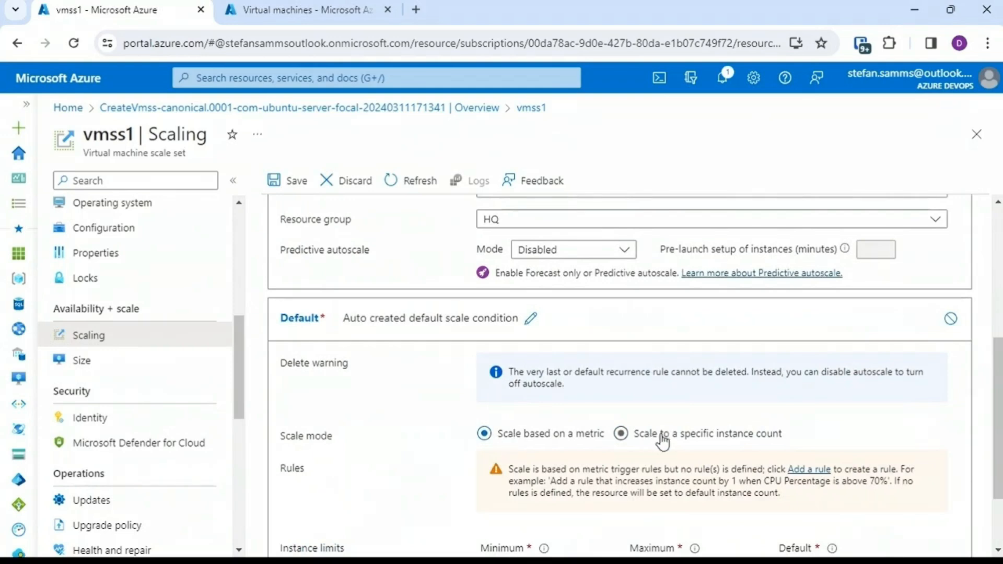
pyautogui.moveTo(998, 403); pyautogui.dragTo(1000, 446)
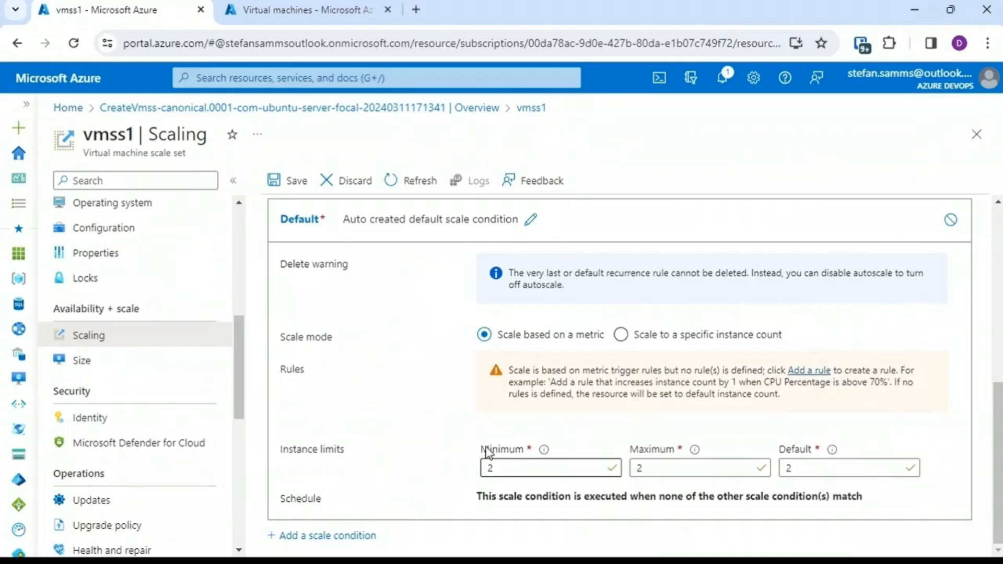
pyautogui.click(654, 468)
pyautogui.press('BackSpace')
pyautogui.write('4')
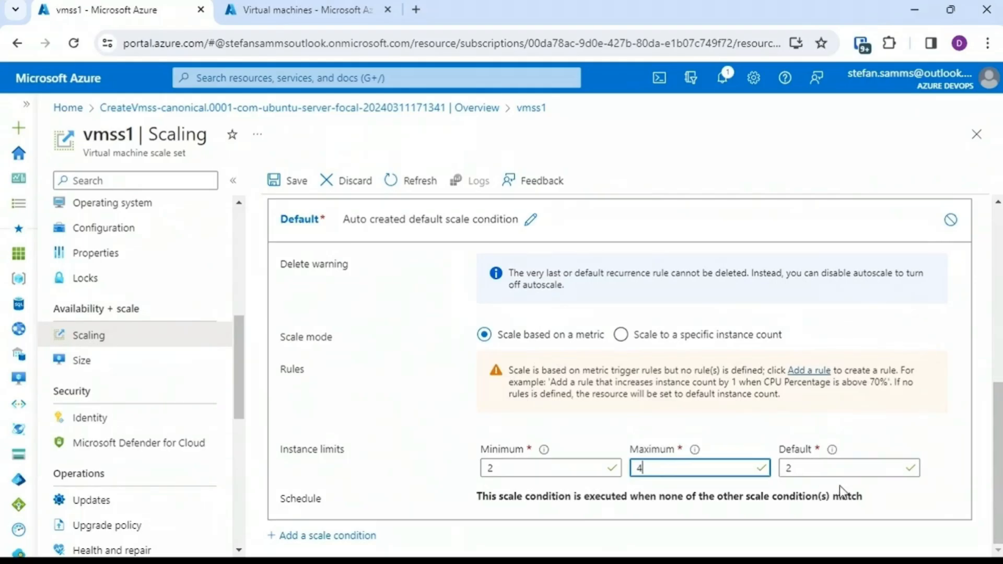
# - Add a scale-out rule: average Percentage CPU above 70 for 10 minutes increases count by 1
pyautogui.click(811, 372)
pyautogui.click(653, 225)
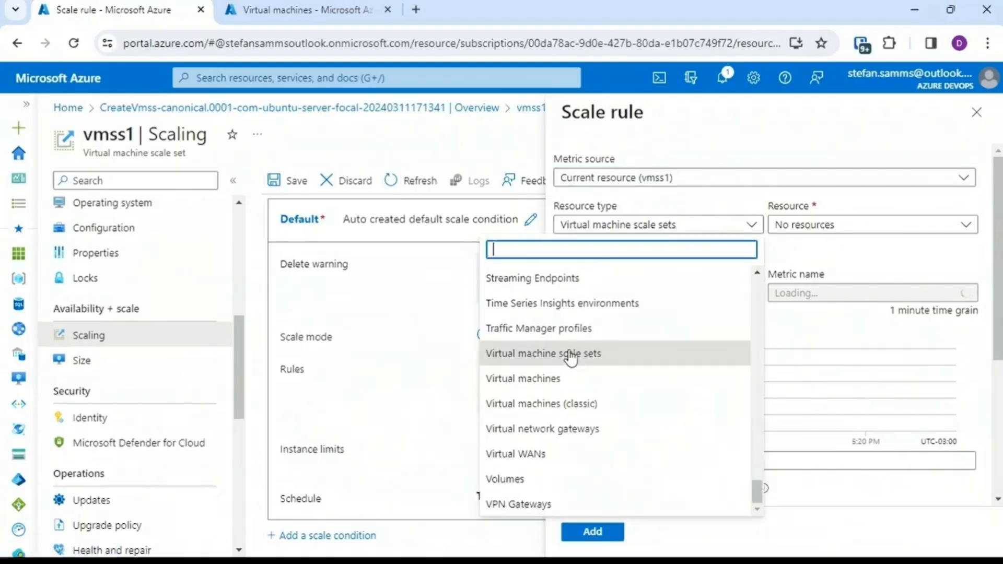
pyautogui.click(578, 385)
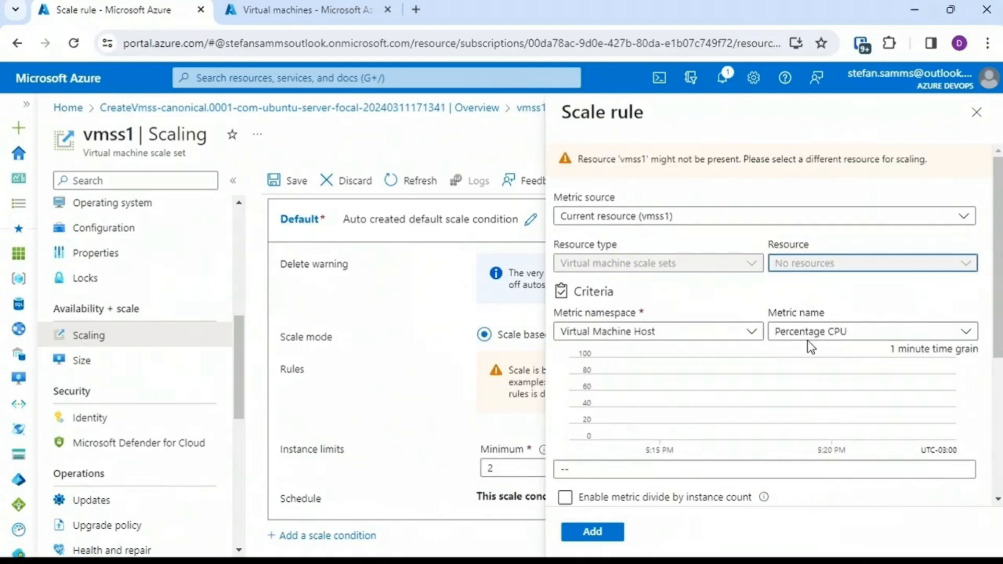
pyautogui.click(836, 335)
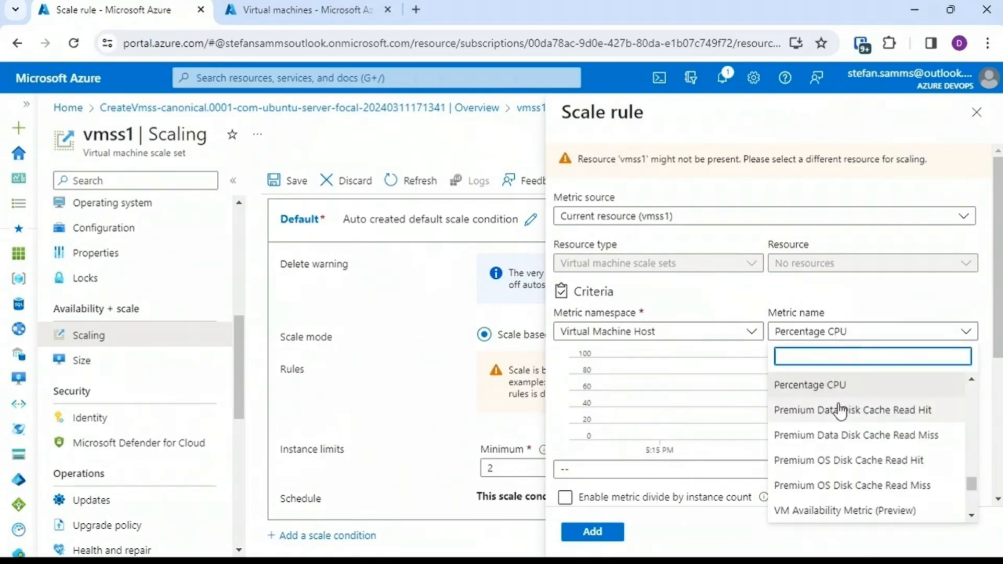
pyautogui.click(832, 385)
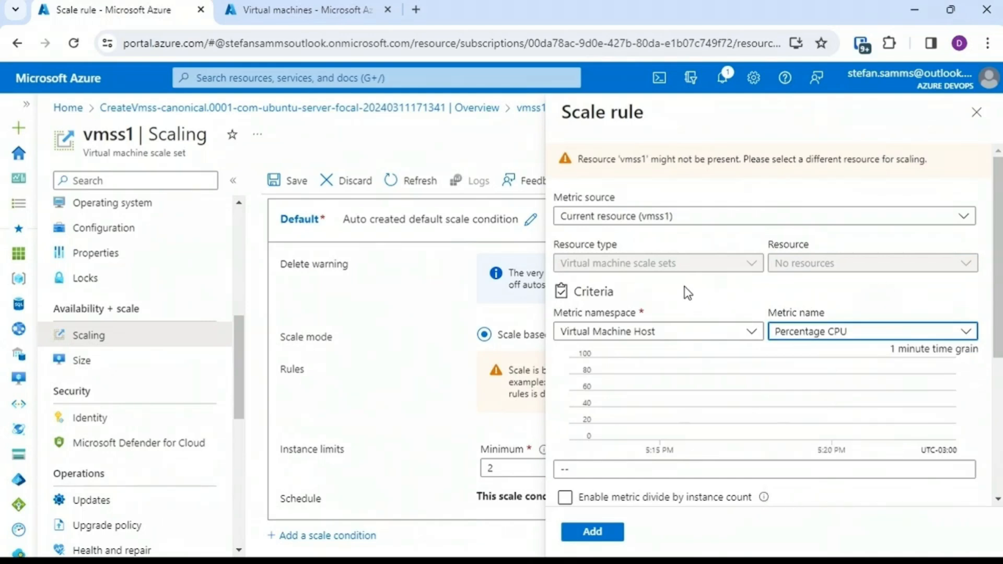
pyautogui.click(593, 531)
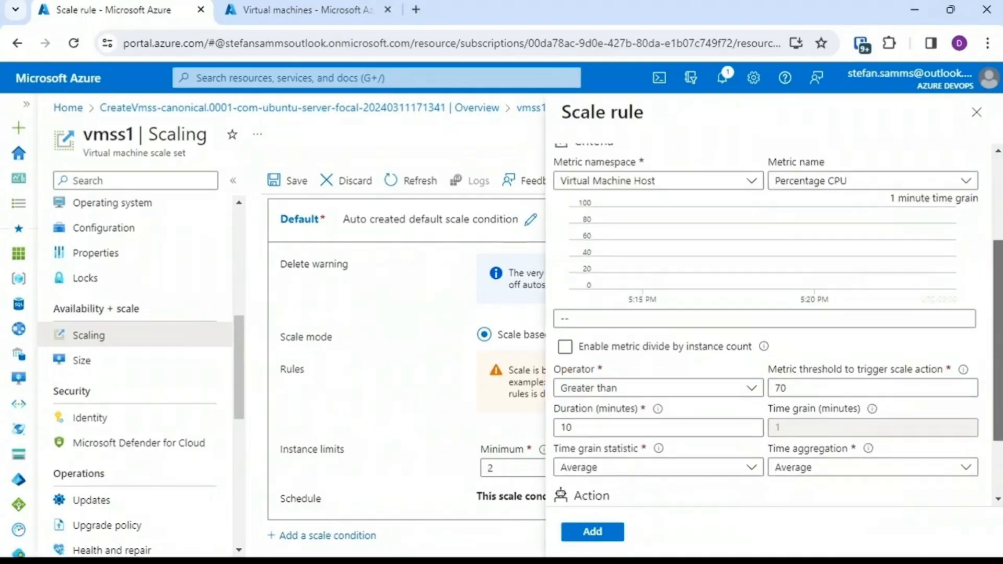
pyautogui.scroll(-3, 784, 366)
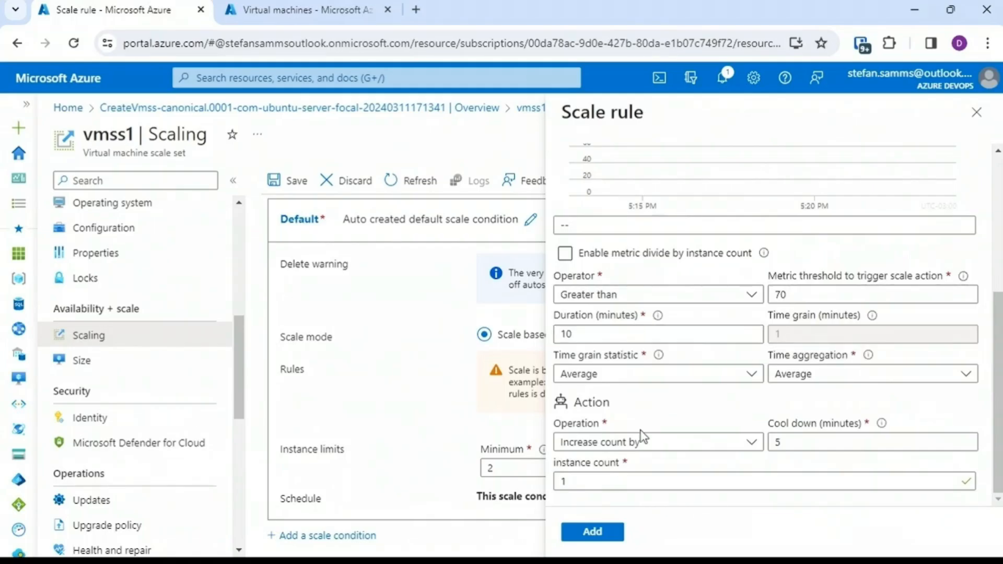
pyautogui.click(598, 533)
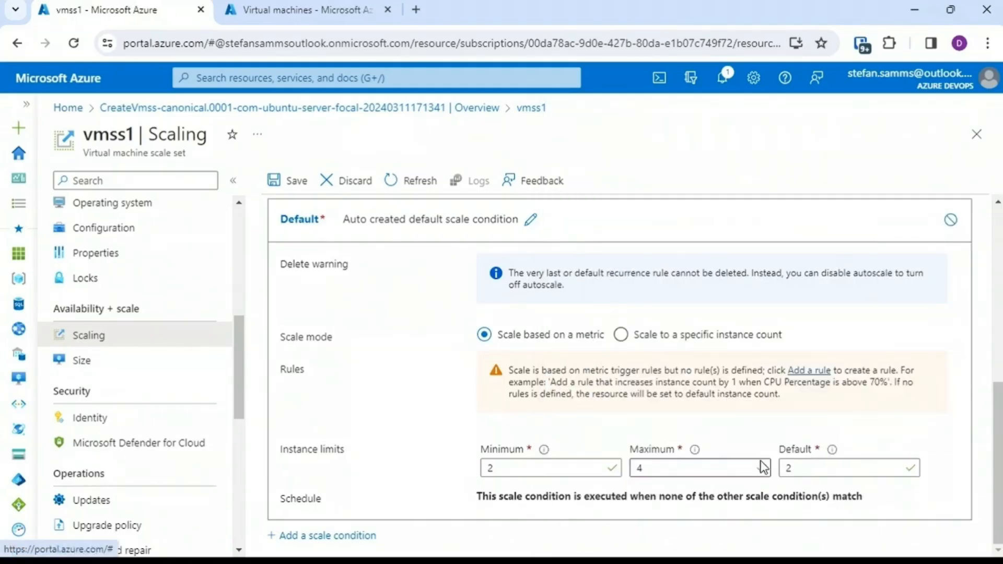
# - Save the vmss1 autoscale settings
pyautogui.click(288, 187)
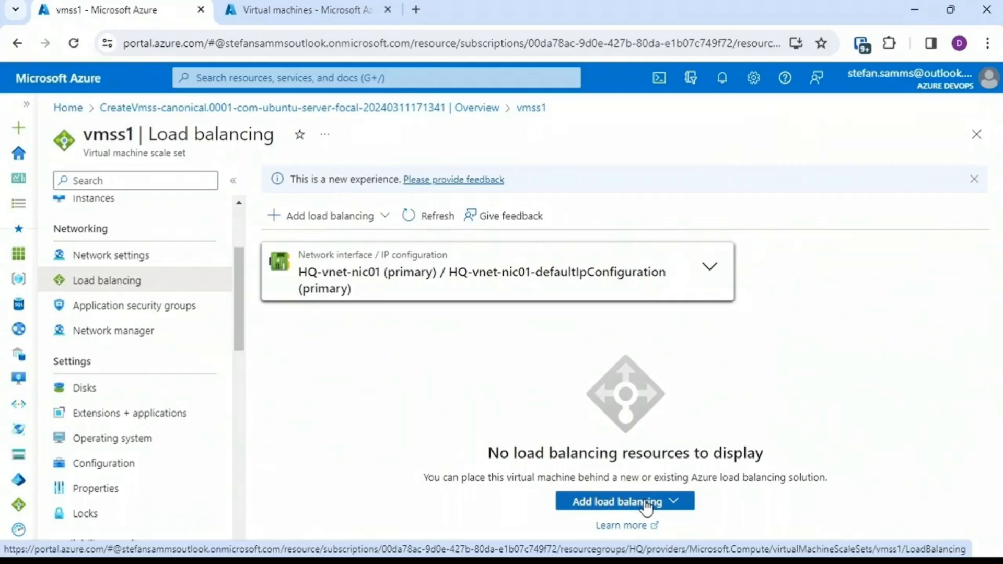
# - Find Microsoft Load Balancer in the Marketplace from Home and start creating one
pyautogui.click(74, 108)
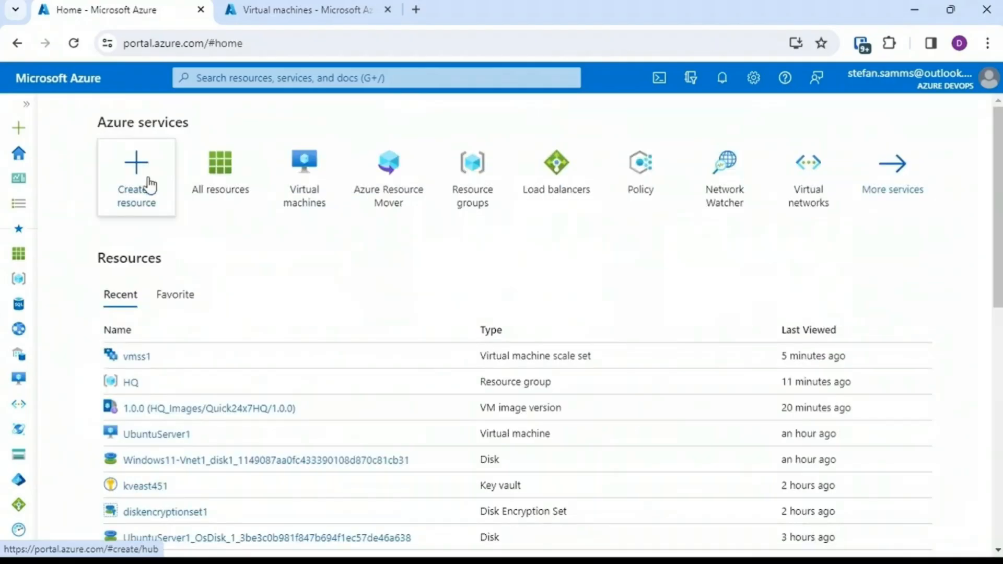
pyautogui.click(139, 168)
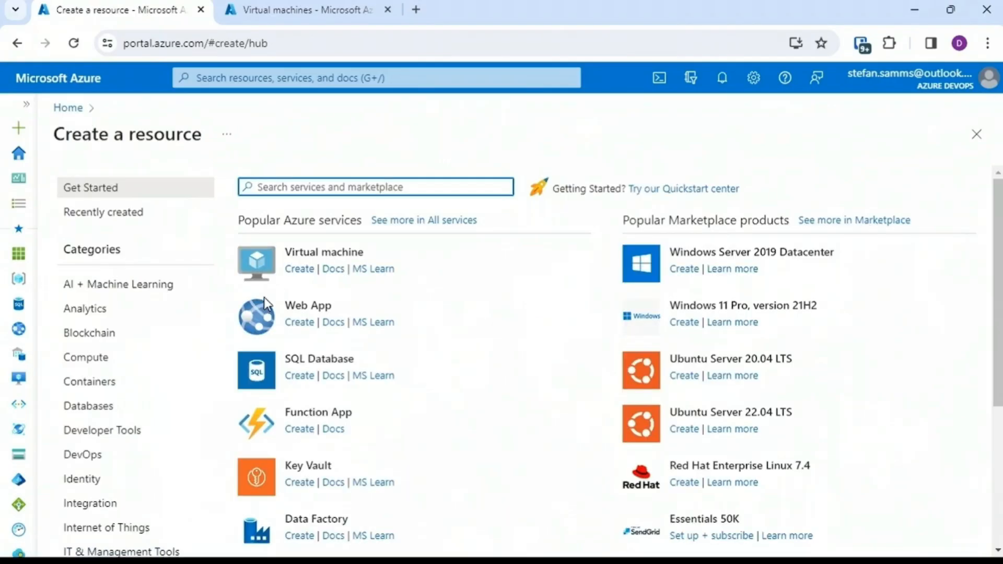
pyautogui.write('load balance')
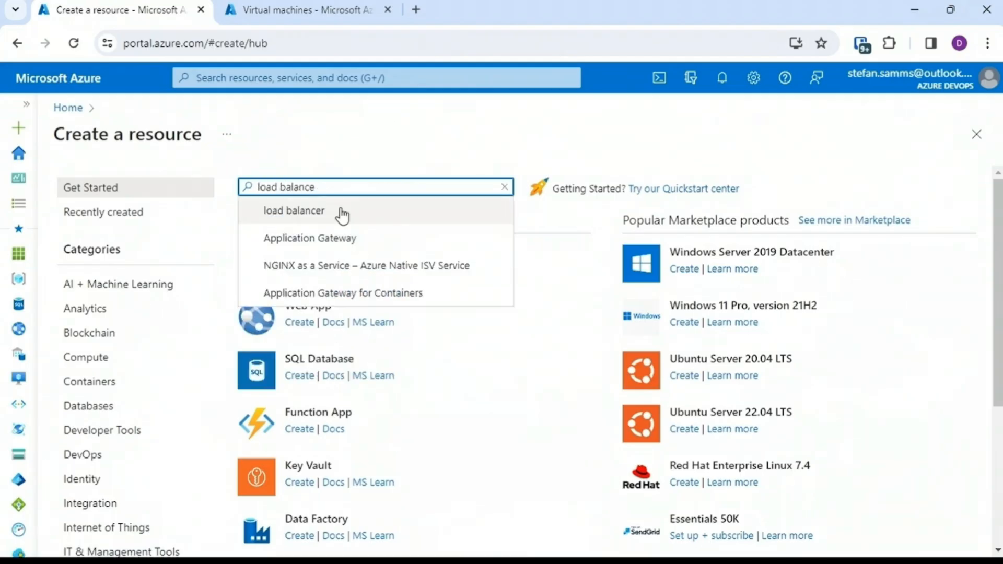
pyautogui.click(317, 219)
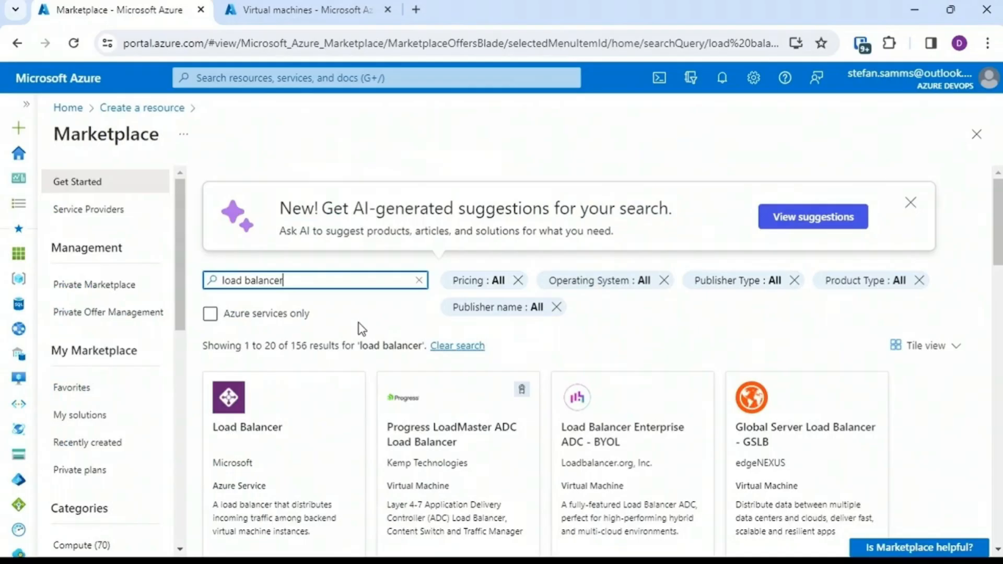
pyautogui.click(230, 399)
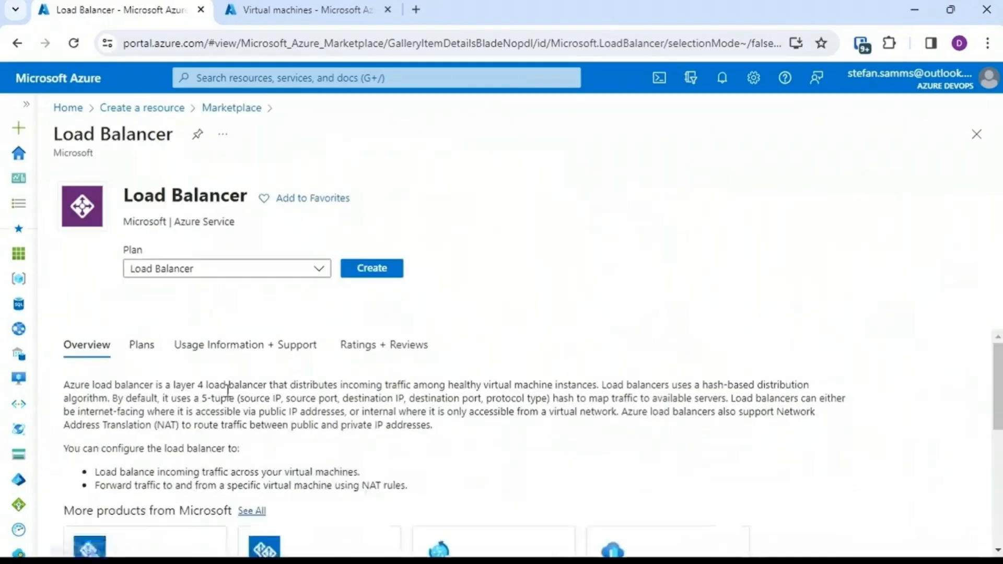
pyautogui.click(383, 292)
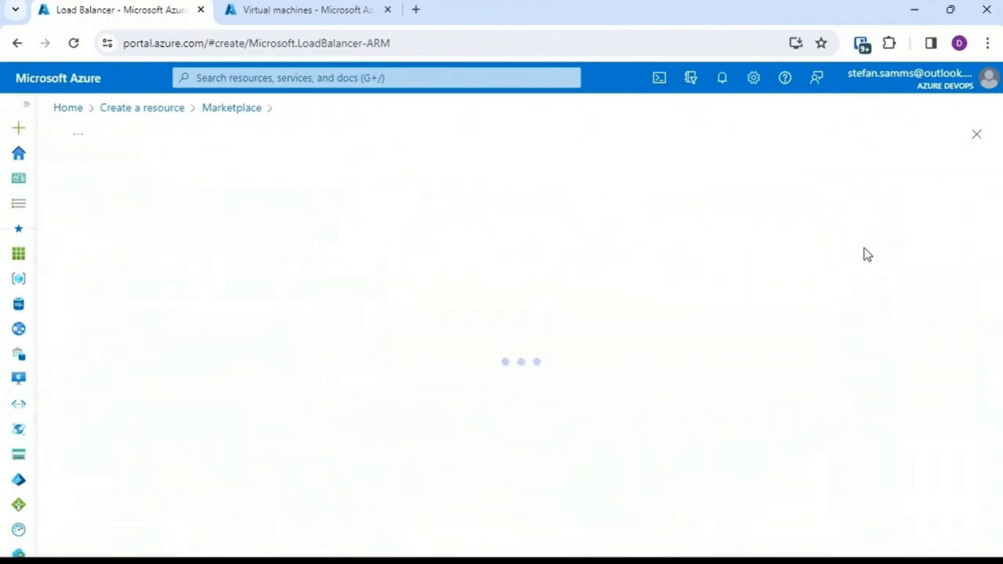
# - Place the load balancer 'lb' in resource group HQ and add frontend IP configuration config1
pyautogui.click(438, 365)
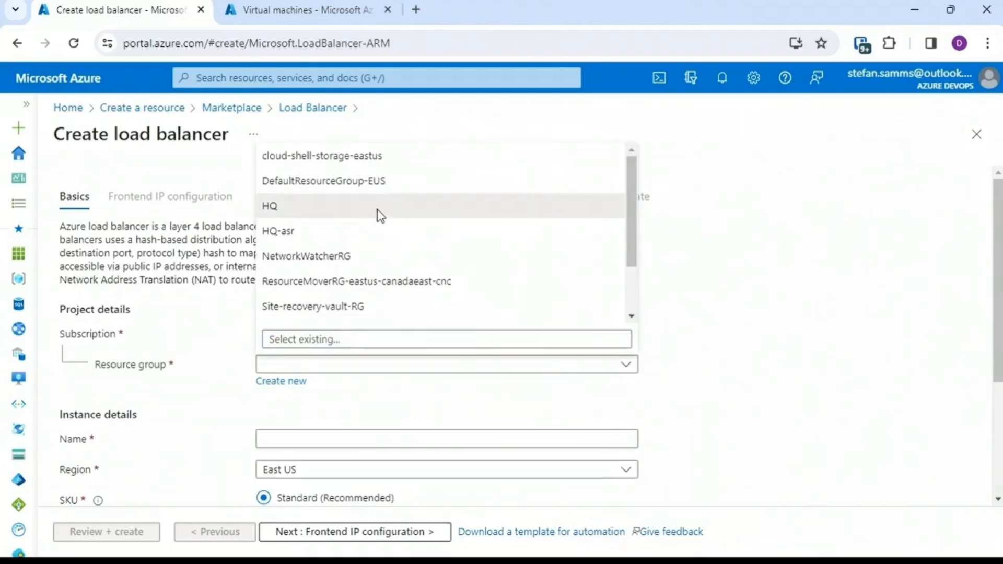
pyautogui.click(377, 209)
pyautogui.click(370, 442)
pyautogui.write('lb')
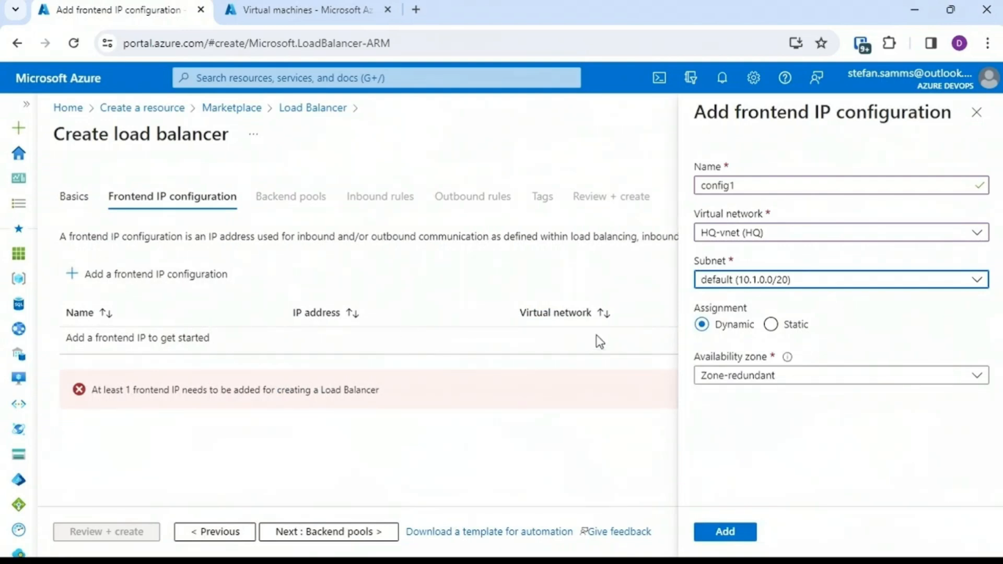
pyautogui.click(726, 532)
# - Add a backend pool using IP configurations and select scale set vmss1
pyautogui.click(350, 532)
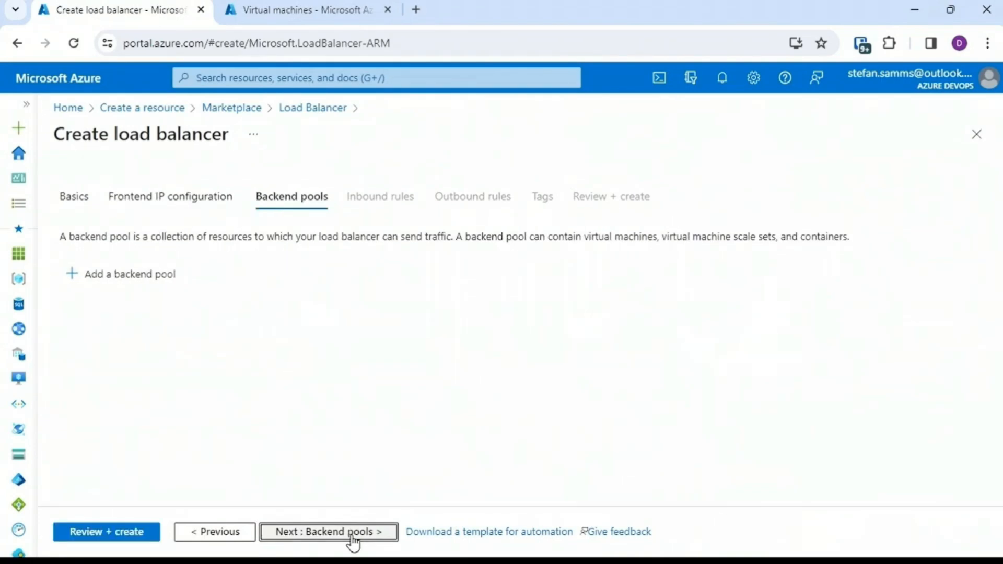
pyautogui.click(144, 277)
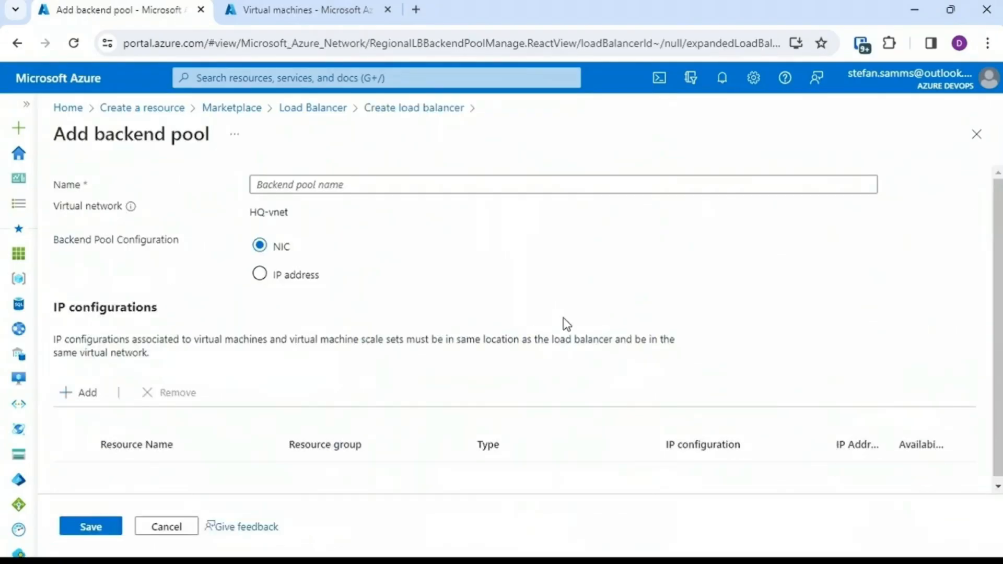
pyautogui.click(88, 400)
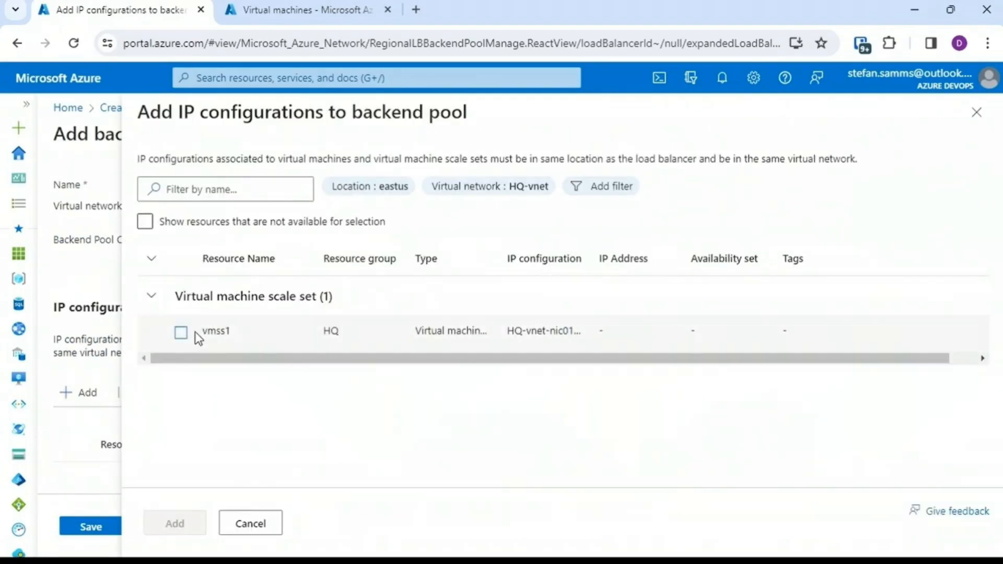
pyautogui.click(180, 333)
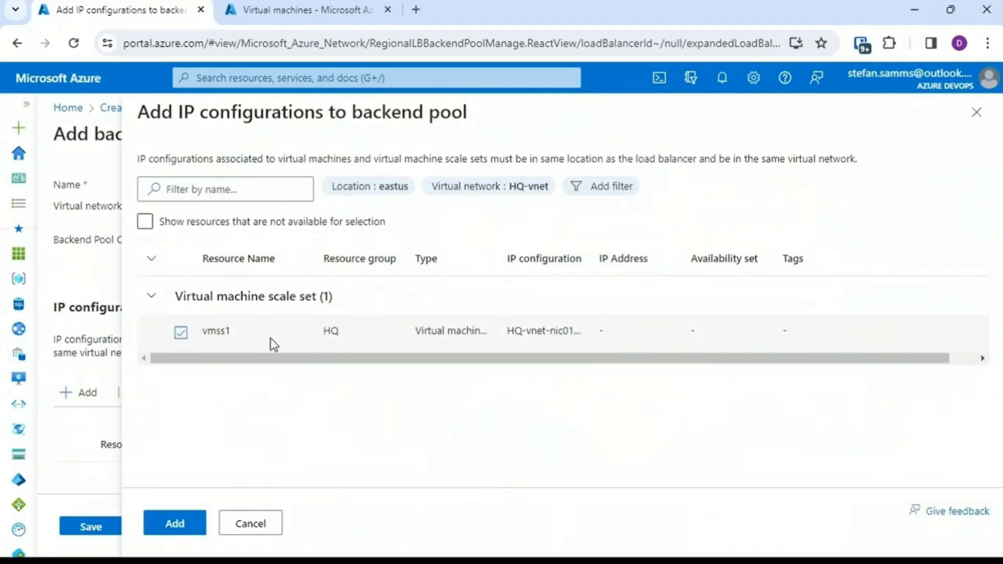